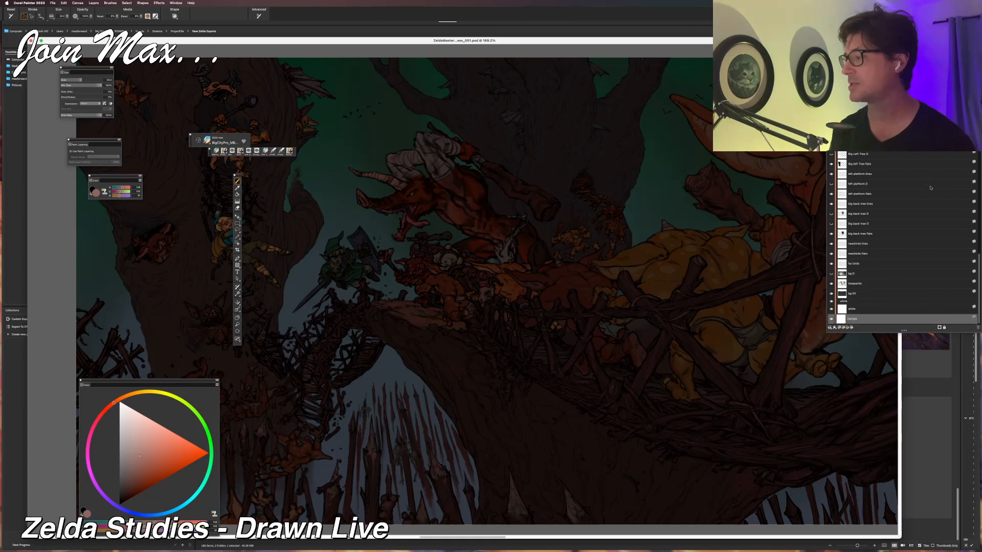
Reposition the painting's document window and enlarge it to fill the workspace, with the whole scene framed inside.
{"action": "key", "text": "super+0"}
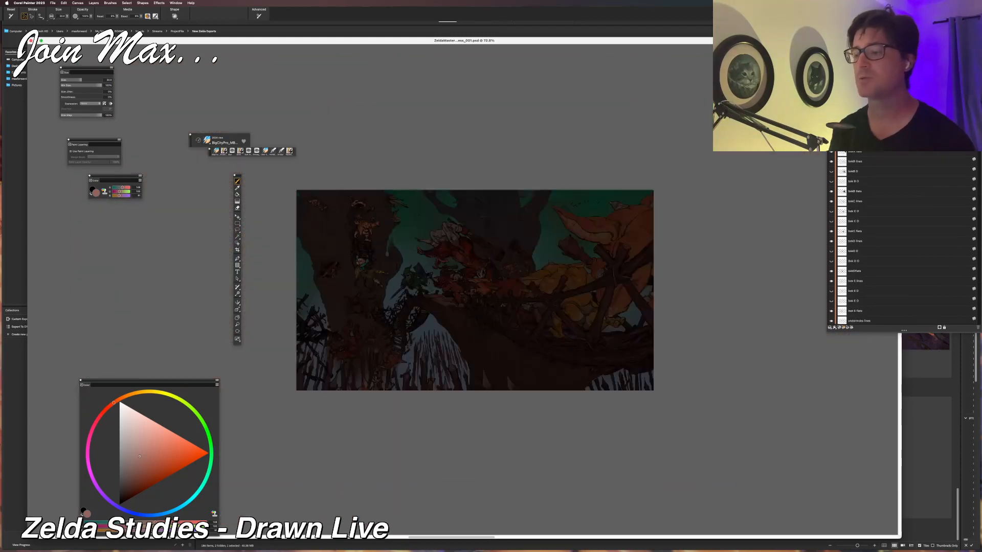
{"action": "scroll", "coordinate": [725, 186], "scroll_direction": "up", "scroll_amount": 5}
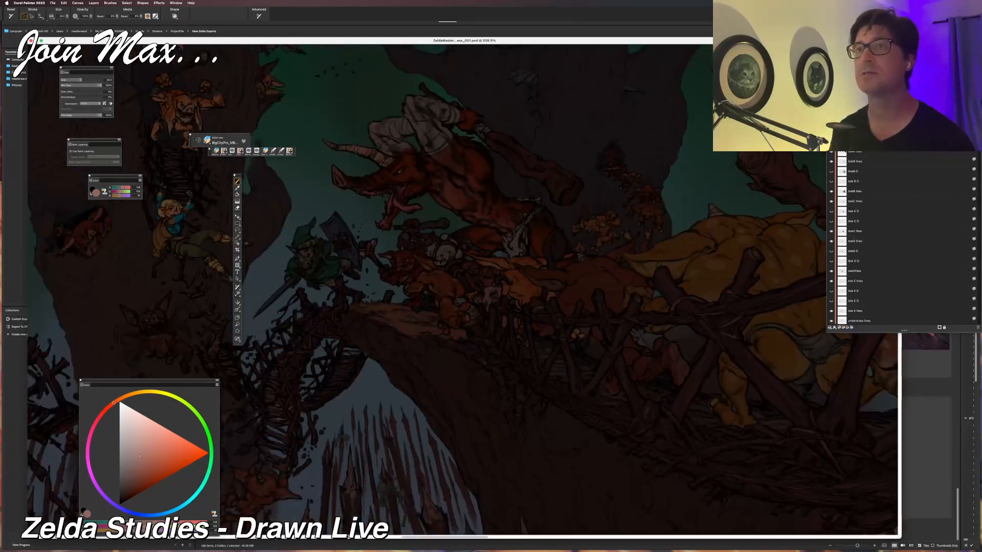
{"action": "left_click_drag", "start_coordinate": [726, 190], "coordinate": [705, 196]}
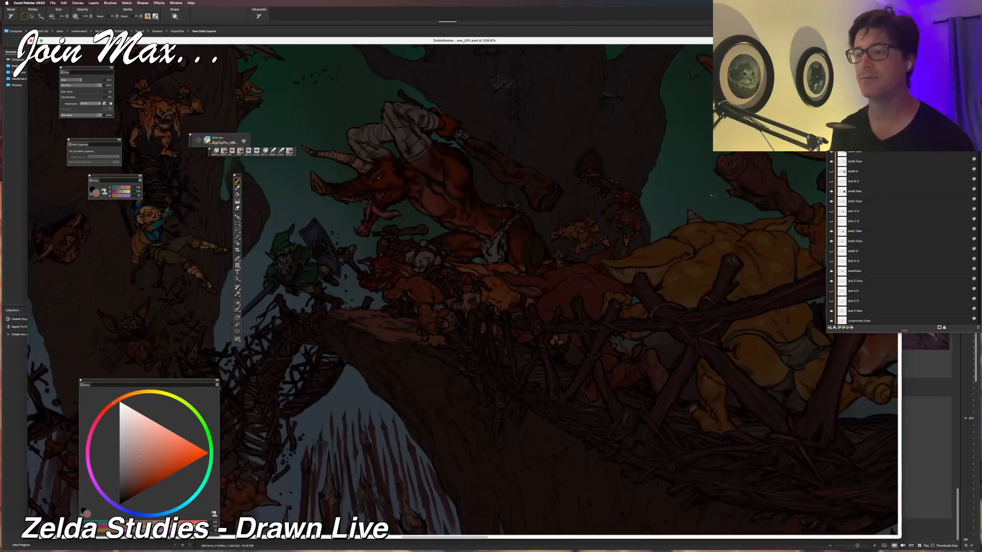
{"action": "left_click_drag", "start_coordinate": [585, 41], "coordinate": [561, 29]}
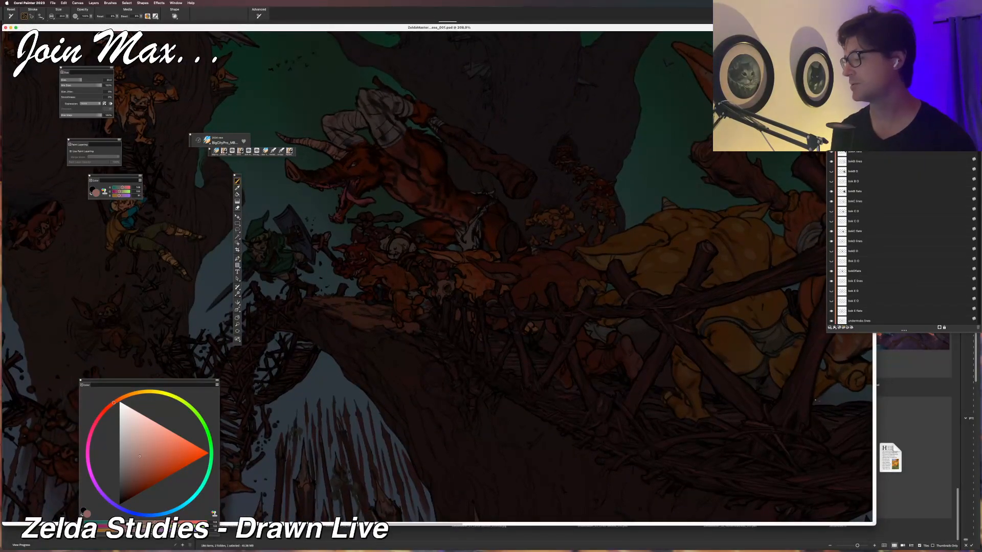
{"action": "left_click_drag", "start_coordinate": [873, 524], "coordinate": [979, 549]}
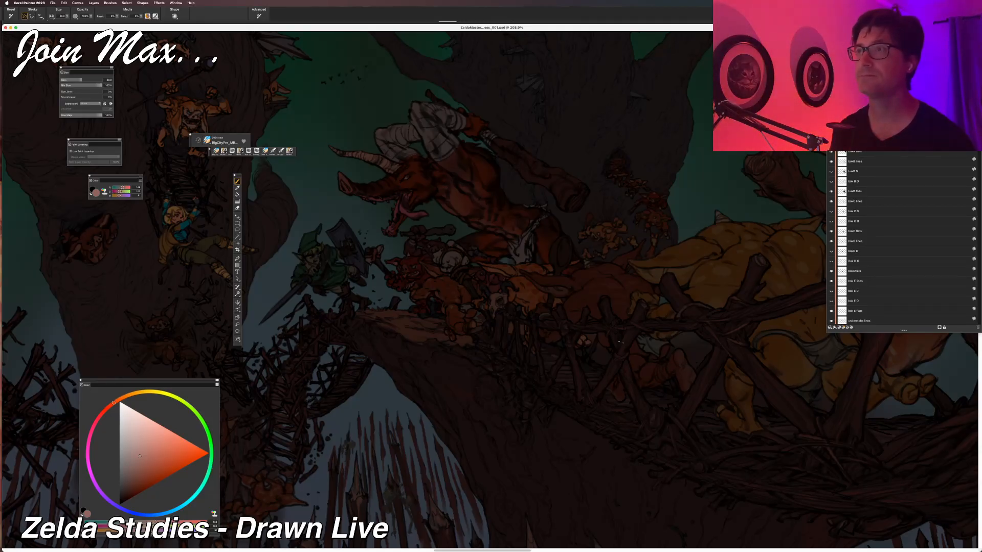
{"action": "key", "text": "super+minus"}
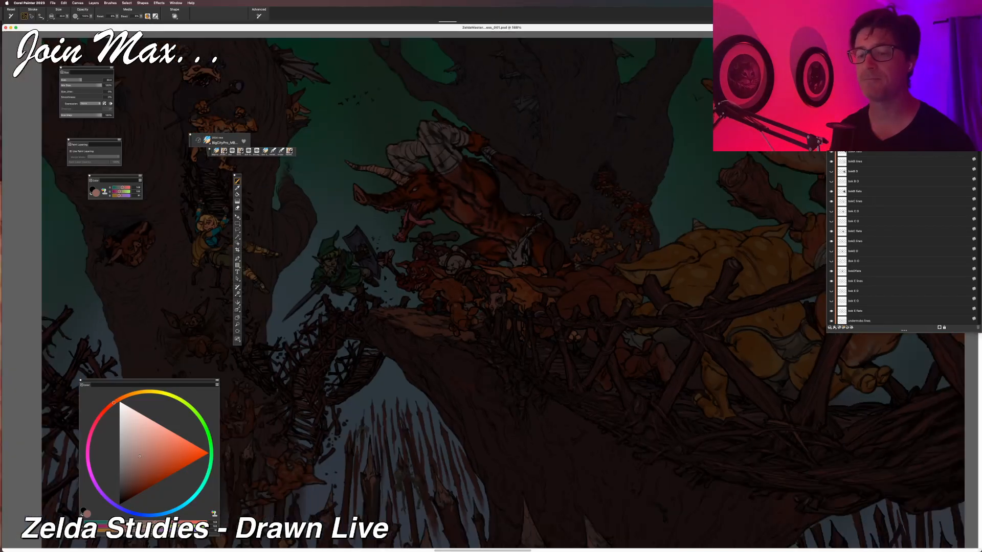
{"action": "left_click_drag", "start_coordinate": [615, 330], "coordinate": [489, 338]}
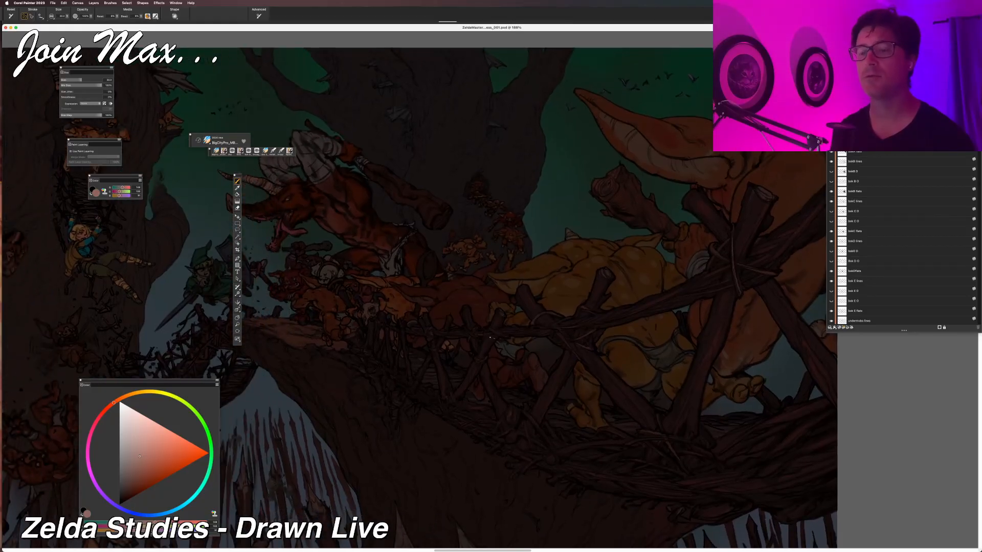
Move the toolbox closer to the color palettes and bring the Color and Layers panel out over the artwork.
{"action": "left_click_drag", "start_coordinate": [237, 175], "coordinate": [154, 183]}
{"action": "left_click_drag", "start_coordinate": [903, 102], "coordinate": [881, 126]}
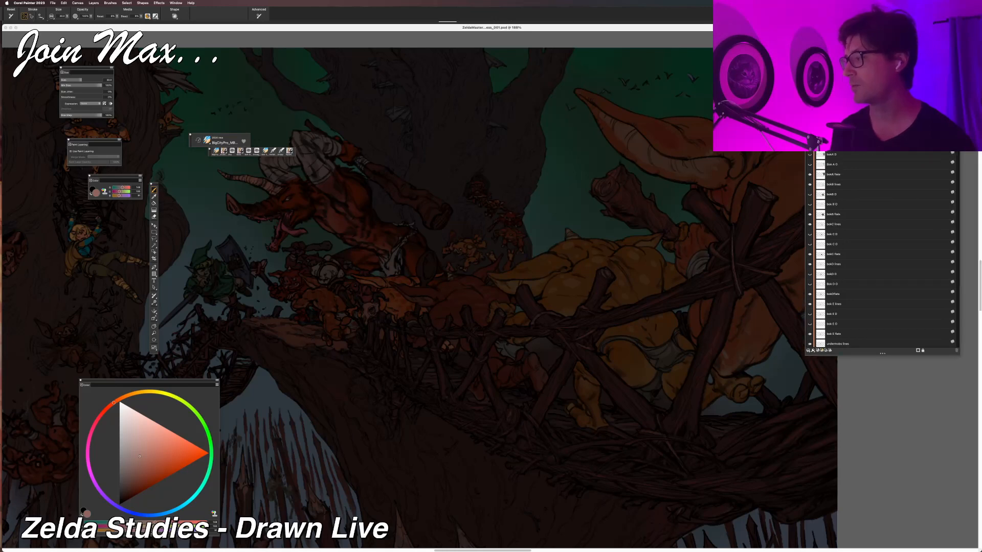
{"action": "left_click_drag", "start_coordinate": [881, 353], "coordinate": [772, 434]}
{"action": "left_click_drag", "start_coordinate": [749, 205], "coordinate": [743, 308]}
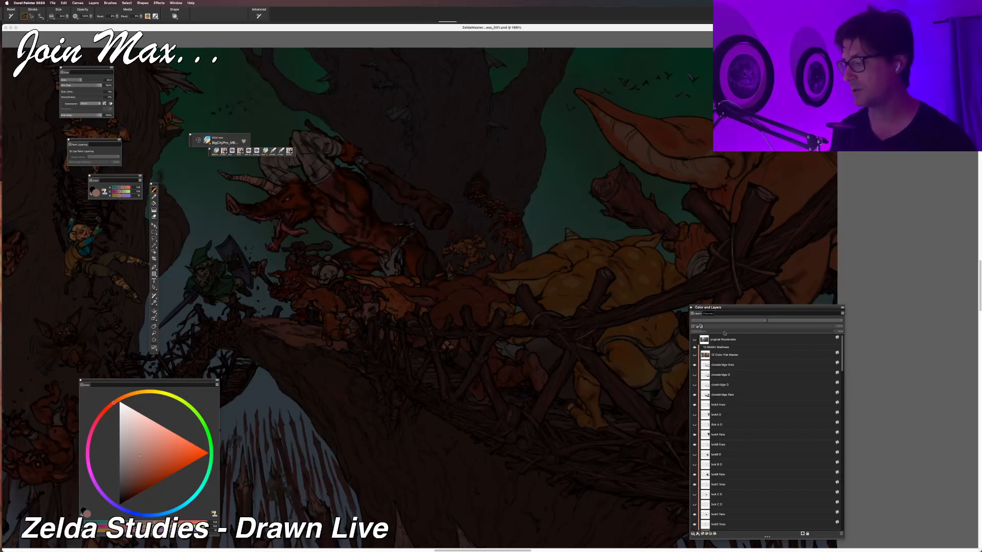
{"action": "left_click_drag", "start_coordinate": [721, 308], "coordinate": [578, 196]}
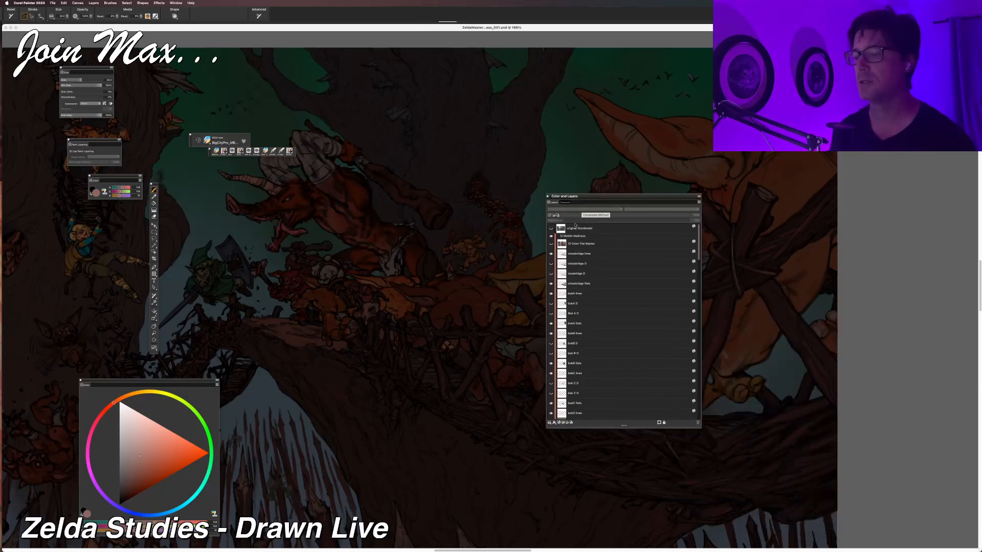
Show the original thumbnails layer and move the Color and Layers panel away from the main figures.
{"action": "left_click", "coordinate": [551, 228]}
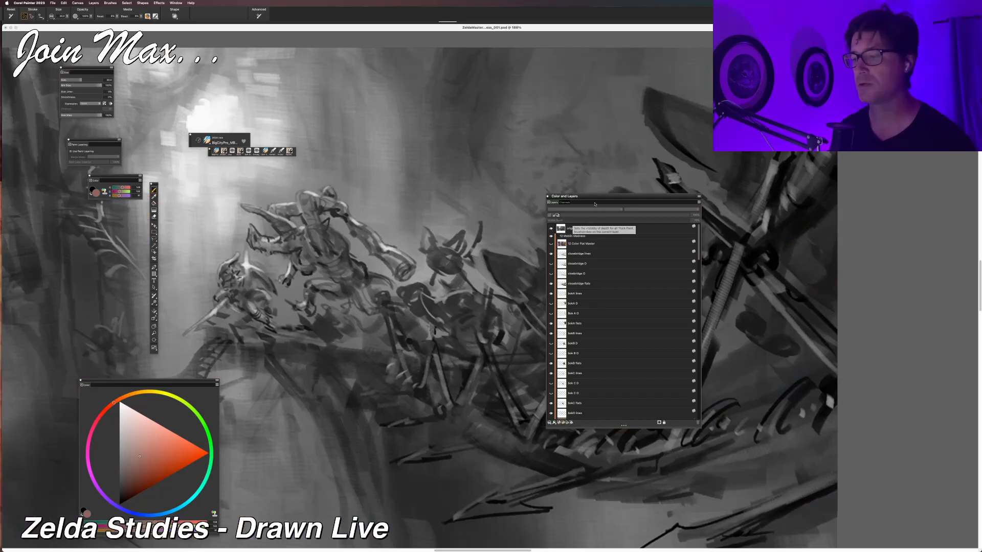
{"action": "left_click_drag", "start_coordinate": [595, 198], "coordinate": [855, 283]}
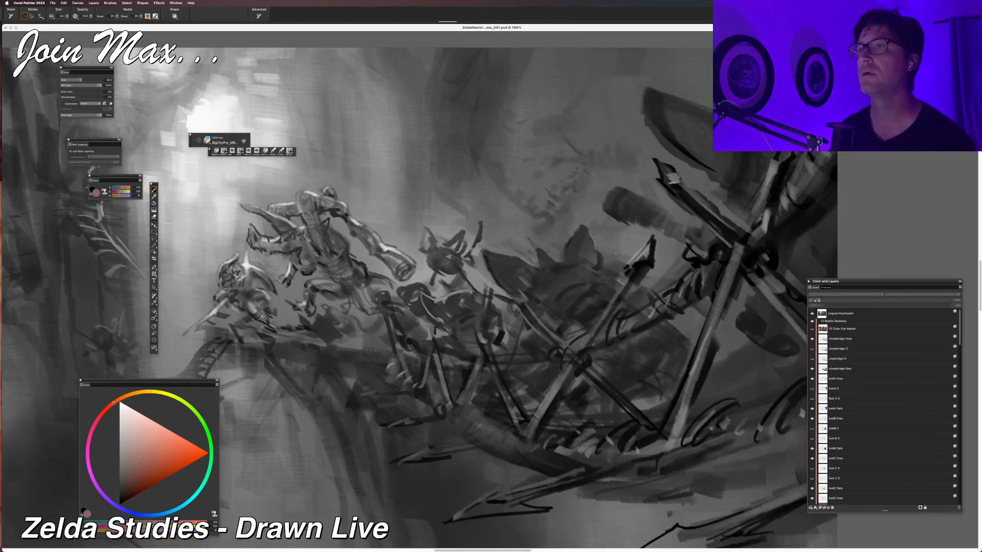
{"action": "scroll", "coordinate": [615, 254], "scroll_direction": "down", "scroll_amount": 3}
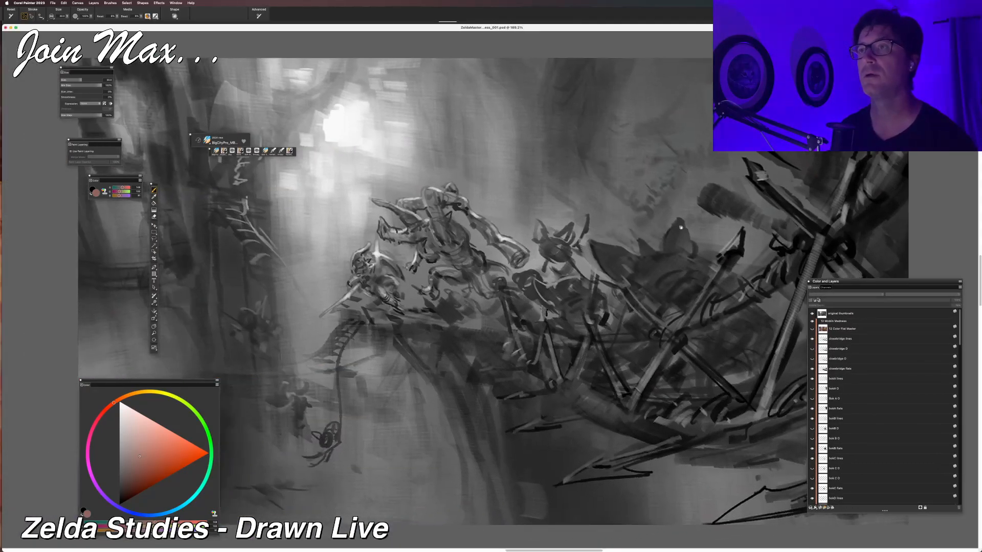
{"action": "left_click_drag", "start_coordinate": [680, 227], "coordinate": [559, 215]}
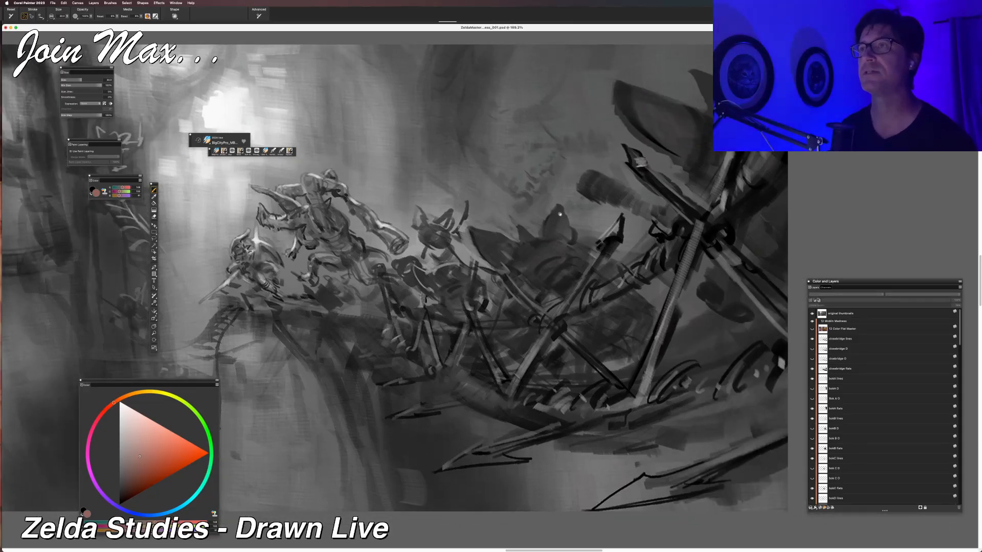
{"action": "mouse_move", "coordinate": [560, 215]}
{"action": "left_mouse_down"}
{"action": "mouse_move", "coordinate": [650, 208]}
{"action": "mouse_move", "coordinate": [609, 228]}
{"action": "mouse_move", "coordinate": [573, 217]}
{"action": "left_mouse_up"}
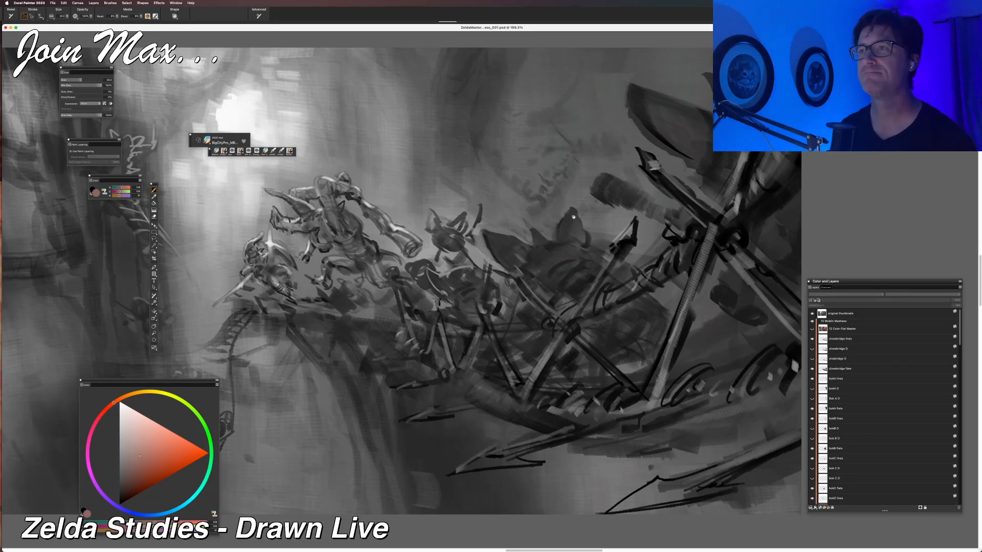
{"action": "left_click_drag", "start_coordinate": [574, 217], "coordinate": [591, 195]}
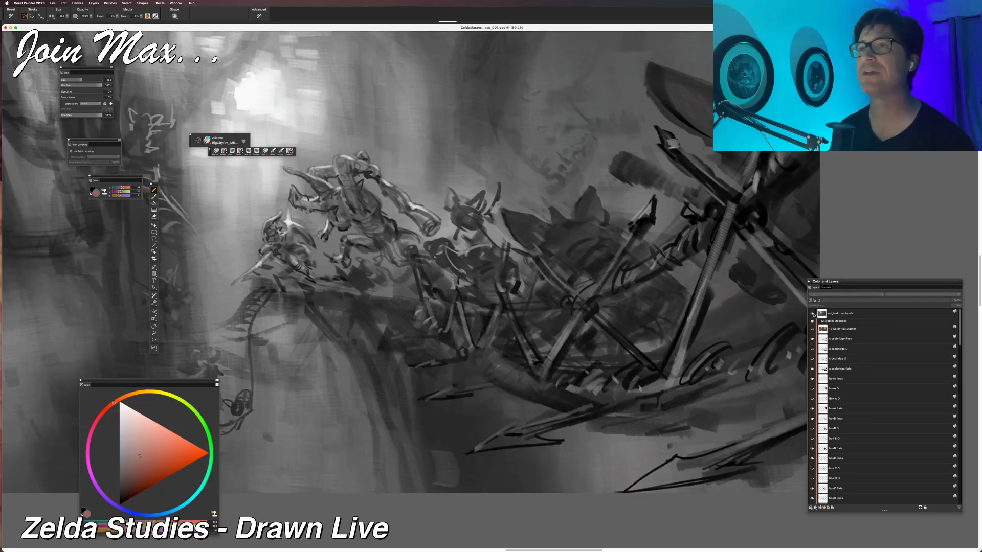
Compare the original thumbnails sketch with the colored artwork by toggling that layer's visibility, leaving it hidden.
{"action": "left_click", "coordinate": [812, 314]}
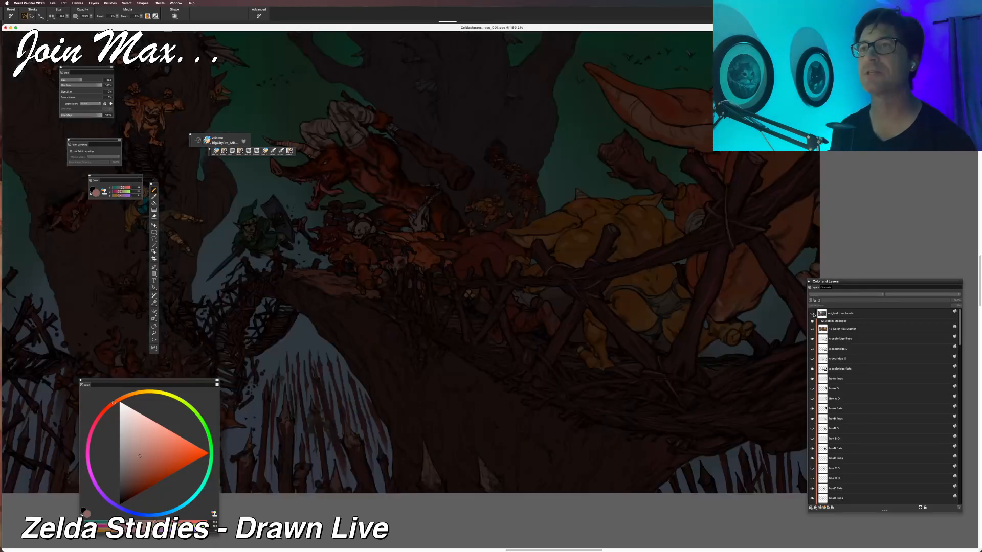
{"action": "left_click", "coordinate": [812, 314]}
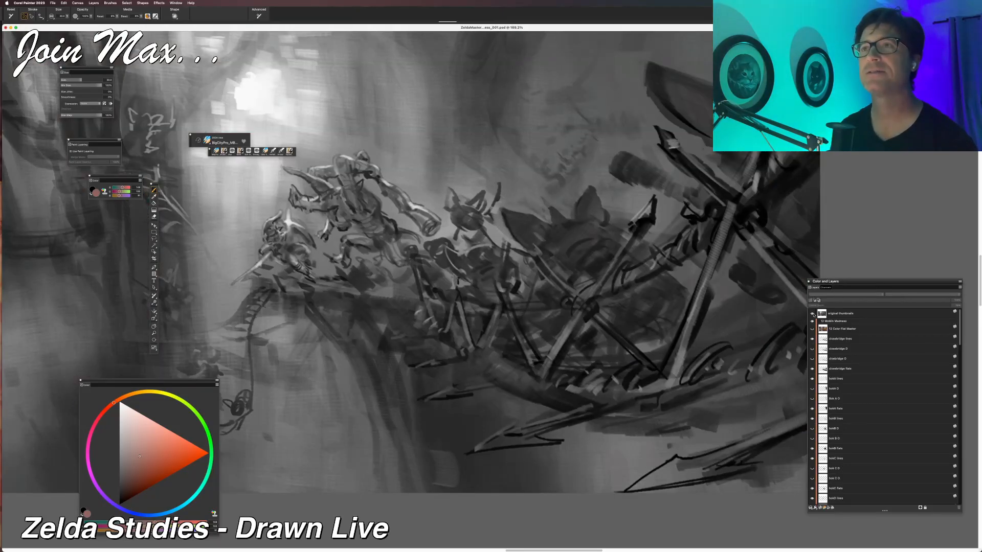
{"action": "left_click", "coordinate": [812, 314]}
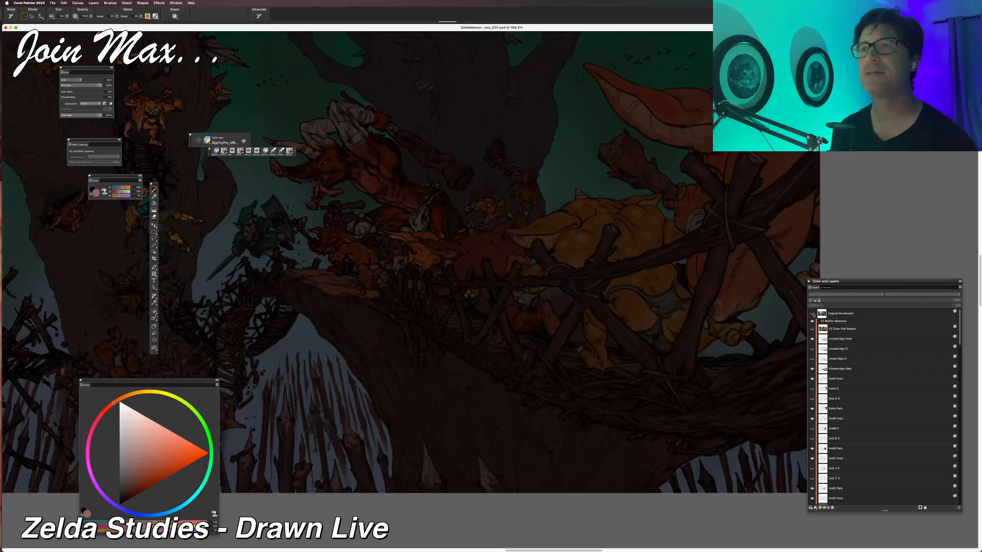
{"action": "left_click", "coordinate": [812, 314]}
{"action": "left_click", "coordinate": [812, 314]}
{"action": "left_click", "coordinate": [811, 314]}
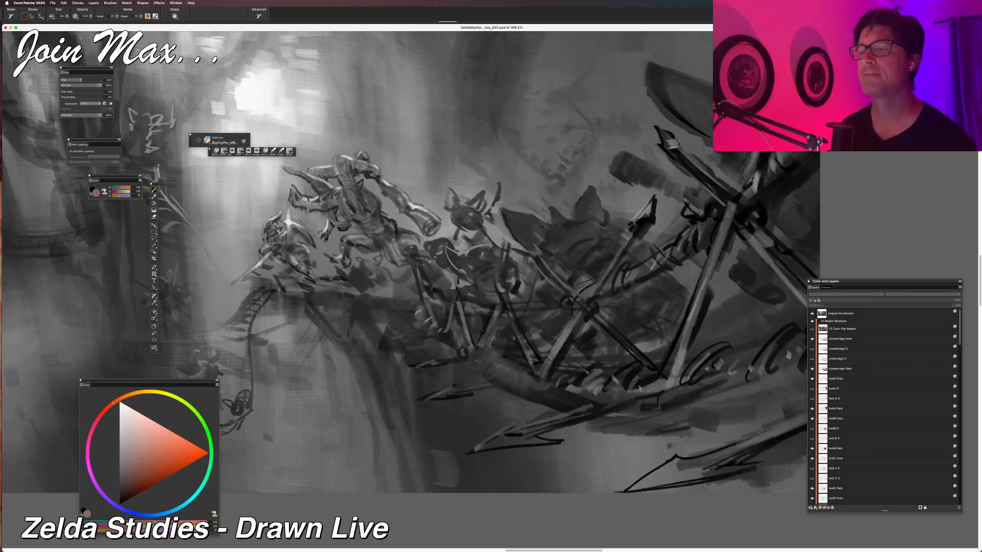
{"action": "mouse_move", "coordinate": [475, 324]}
{"action": "left_mouse_down"}
{"action": "mouse_move", "coordinate": [644, 405]}
{"action": "mouse_move", "coordinate": [555, 376]}
{"action": "left_mouse_up"}
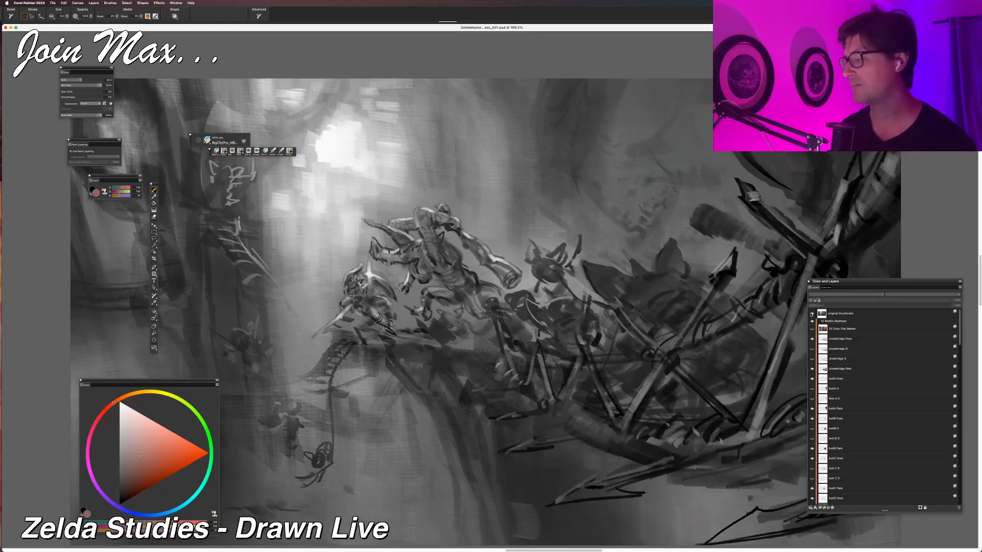
{"action": "left_click", "coordinate": [811, 314]}
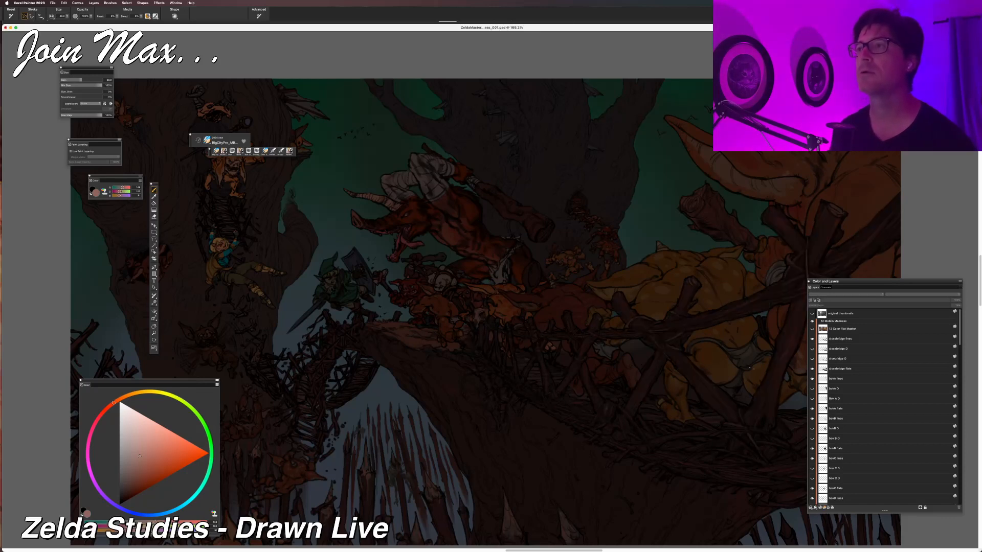
Tint the diagonal bridge post on the closebridge flats layer with a sampled dark purple and the Tapered Detail brush.
{"action": "left_click_drag", "start_coordinate": [635, 350], "coordinate": [444, 326]}
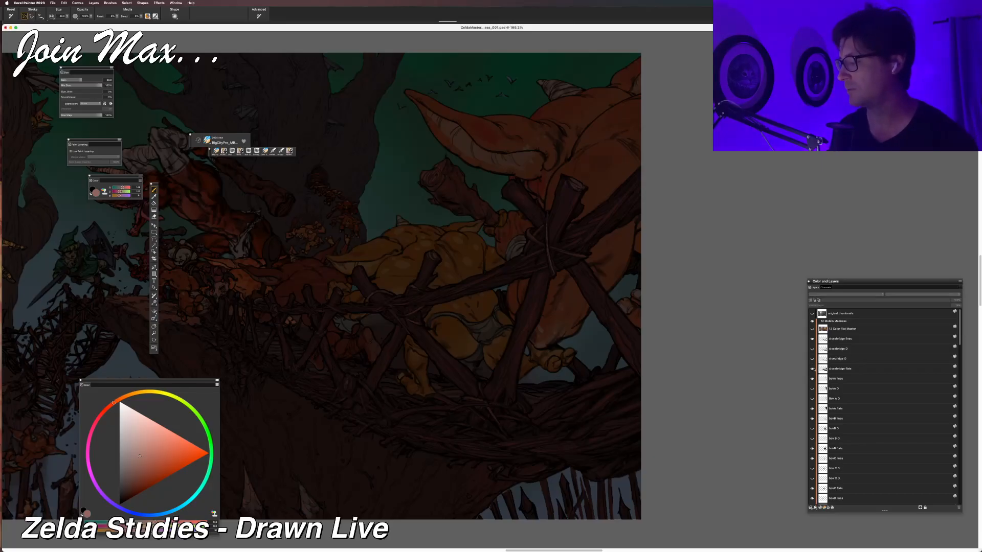
{"action": "left_click", "coordinate": [812, 368]}
{"action": "left_click", "coordinate": [811, 369]}
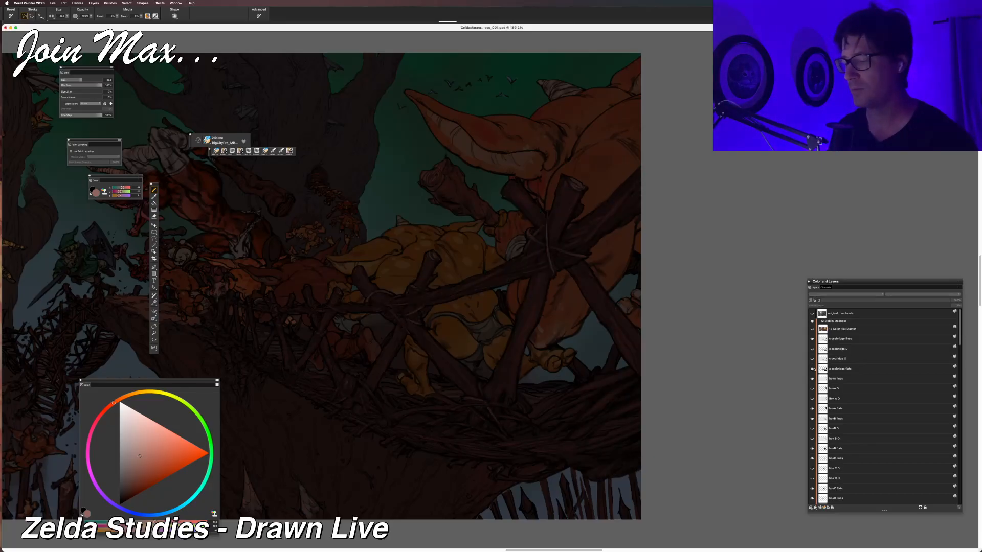
{"action": "left_click", "coordinate": [840, 370]}
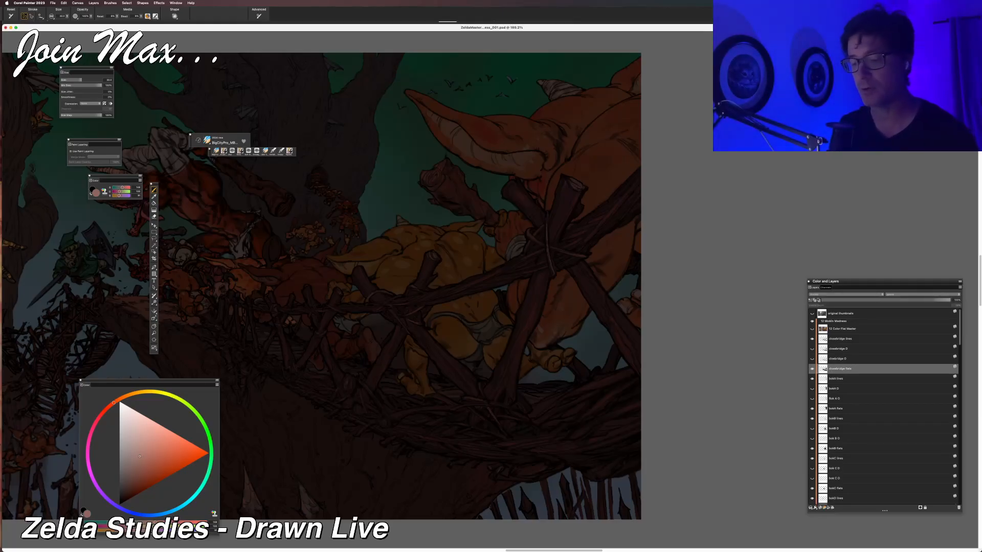
{"action": "left_click", "coordinate": [444, 355], "text": "alt"}
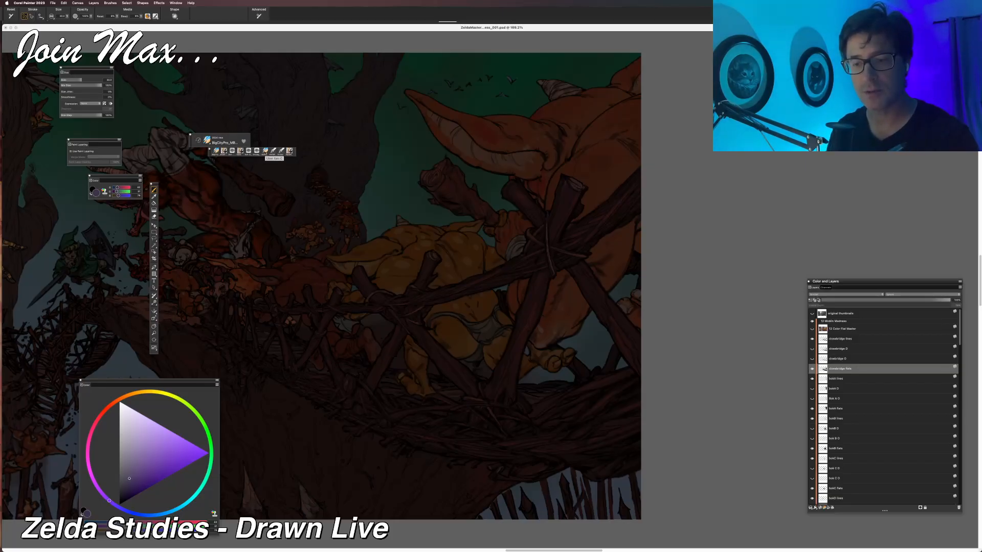
{"action": "left_click", "coordinate": [273, 151]}
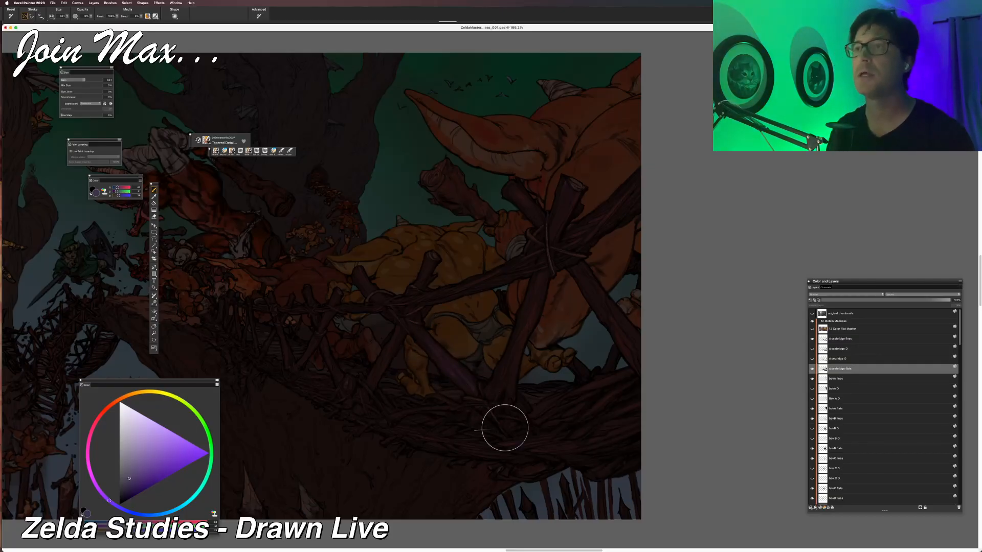
Examine the purple tint on the diagonal bridge post up close and against the surrounding bridge and creatures.
{"action": "key", "text": "super+equal"}
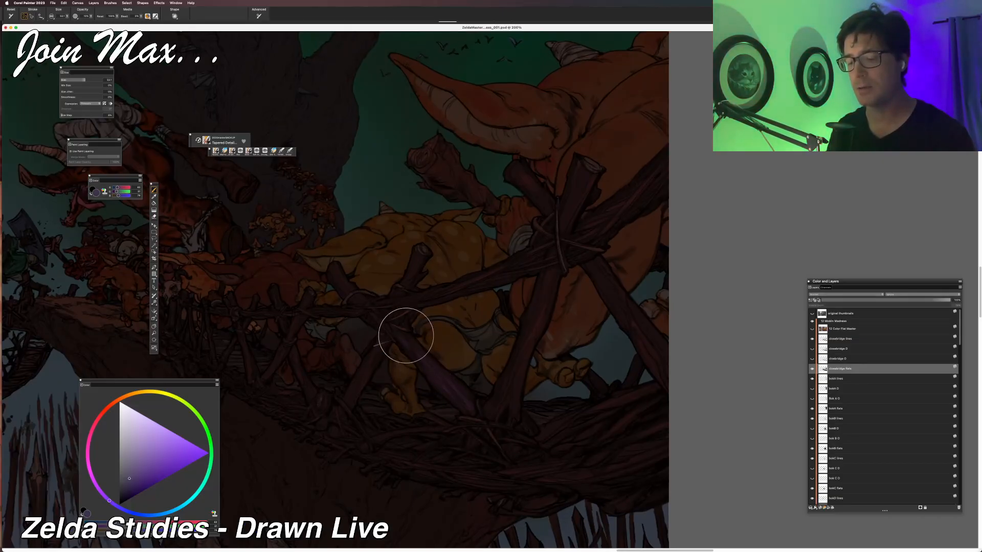
{"action": "key", "text": "super+equal"}
{"action": "scroll", "coordinate": [442, 386], "scroll_direction": "down", "scroll_amount": 3}
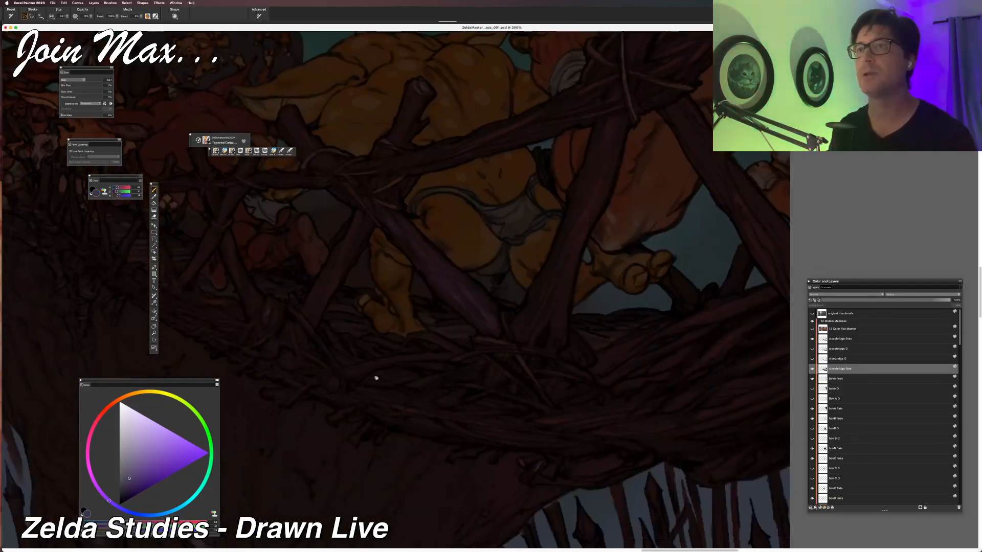
{"action": "key", "text": "super+equal"}
{"action": "key", "text": "super+equal"}
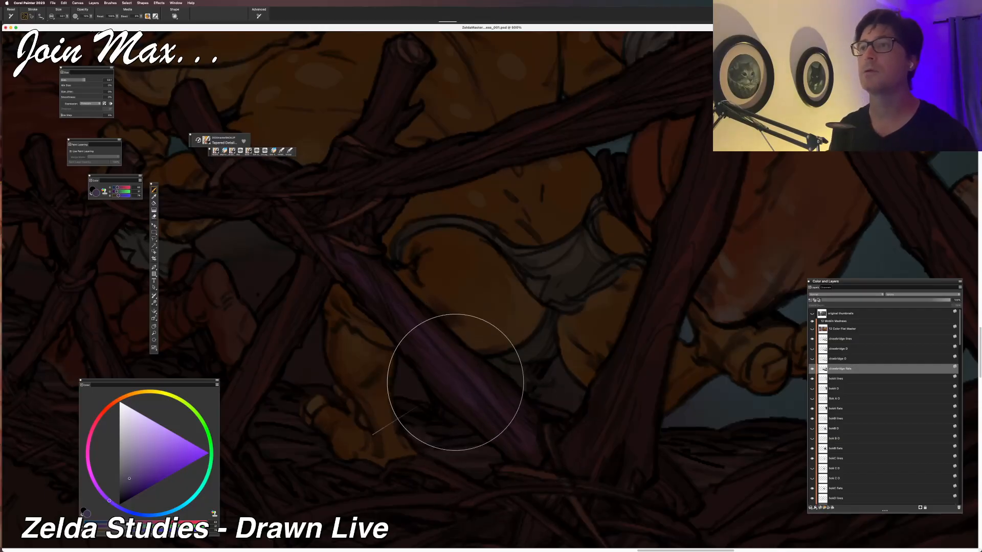
{"action": "left_click_drag", "start_coordinate": [410, 417], "coordinate": [334, 337]}
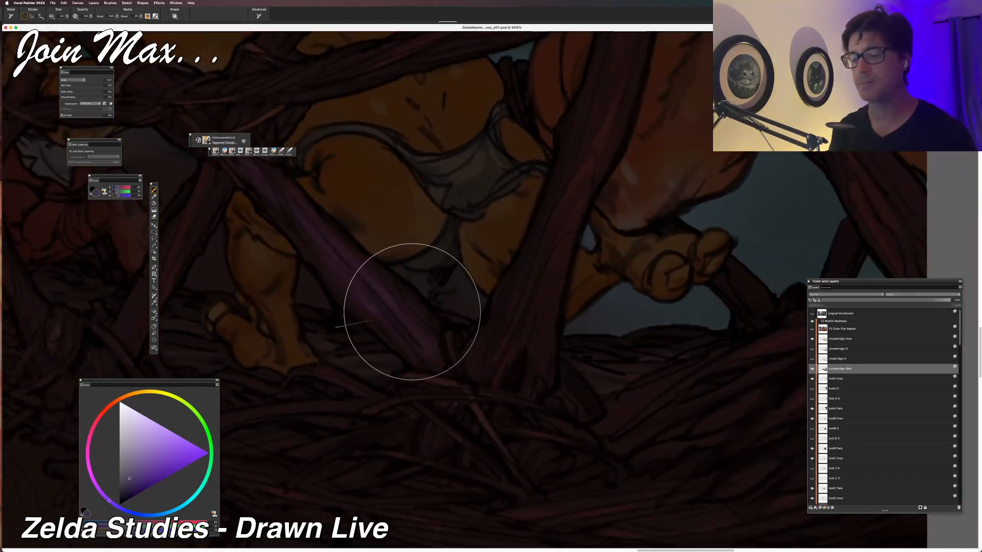
{"action": "key", "text": "super+minus"}
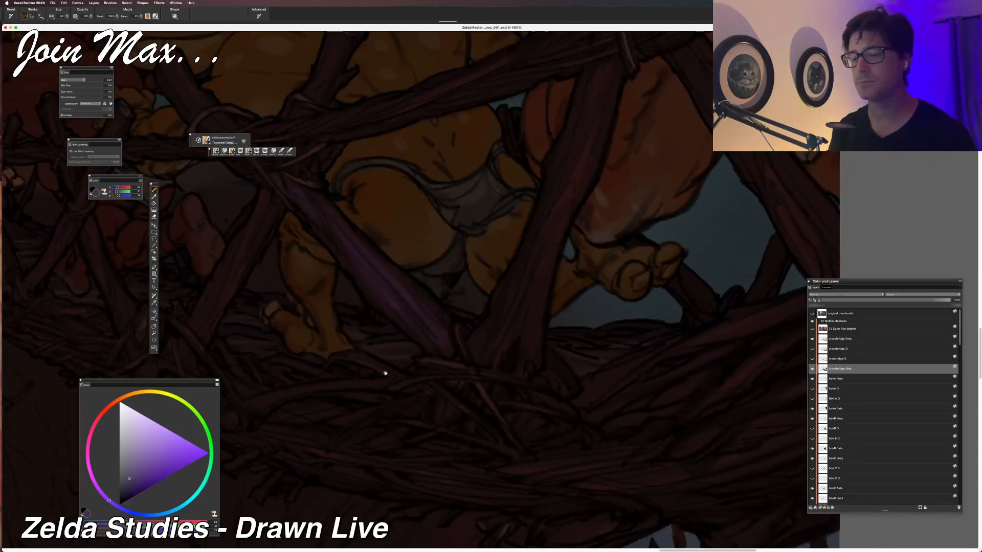
{"action": "key", "text": "super+minus"}
{"action": "key", "text": "super+minus"}
{"action": "left_click_drag", "start_coordinate": [388, 413], "coordinate": [357, 433]}
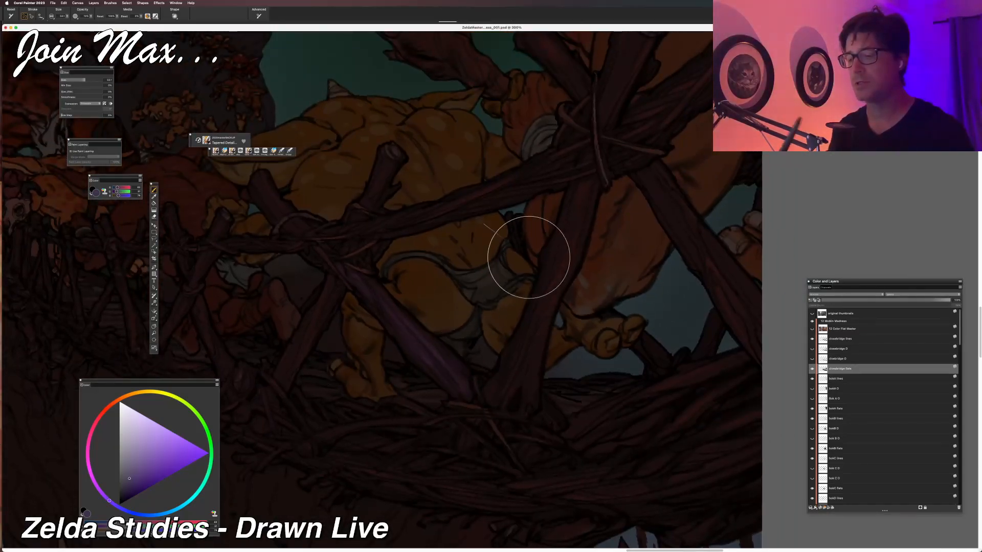
{"action": "key", "text": "super+minus"}
{"action": "key", "text": "super+minus"}
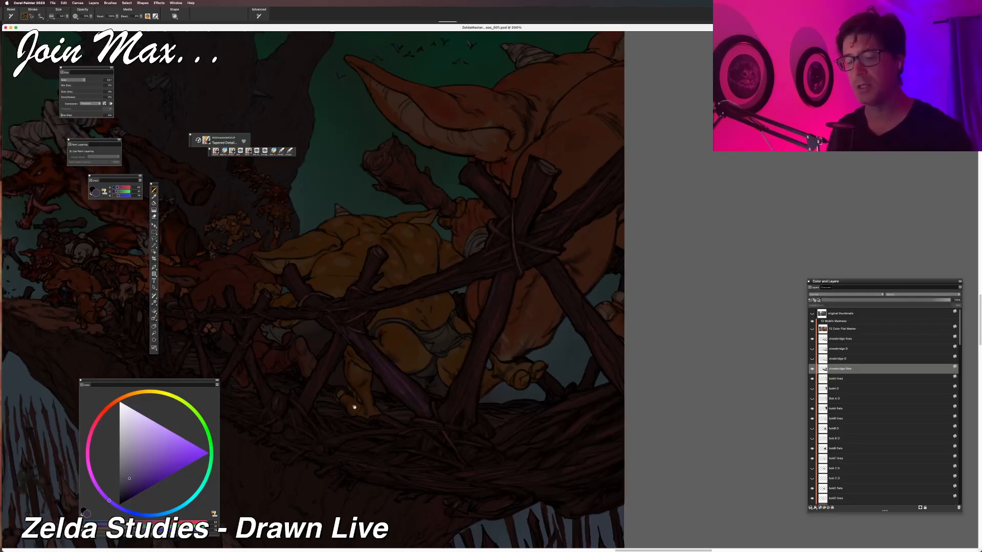
{"action": "scroll", "coordinate": [325, 285], "scroll_direction": "left", "scroll_amount": 3}
{"action": "scroll", "coordinate": [325, 285], "scroll_direction": "up", "scroll_amount": 2}
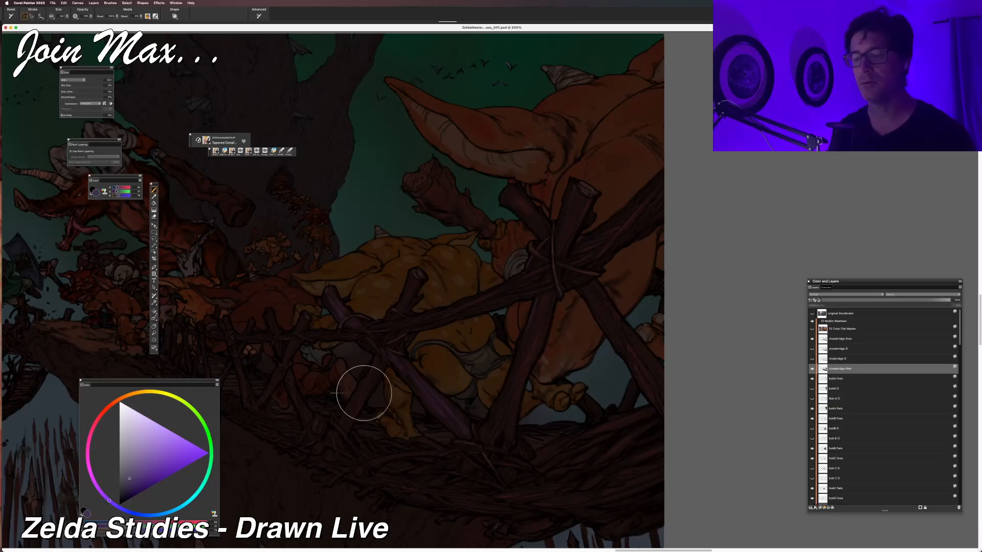
Spread dark purple tint from the diagonal bridge post onto the lower shaft of the large upright post beside the orange creature.
{"action": "left_click_drag", "start_coordinate": [366, 450], "coordinate": [394, 440]}
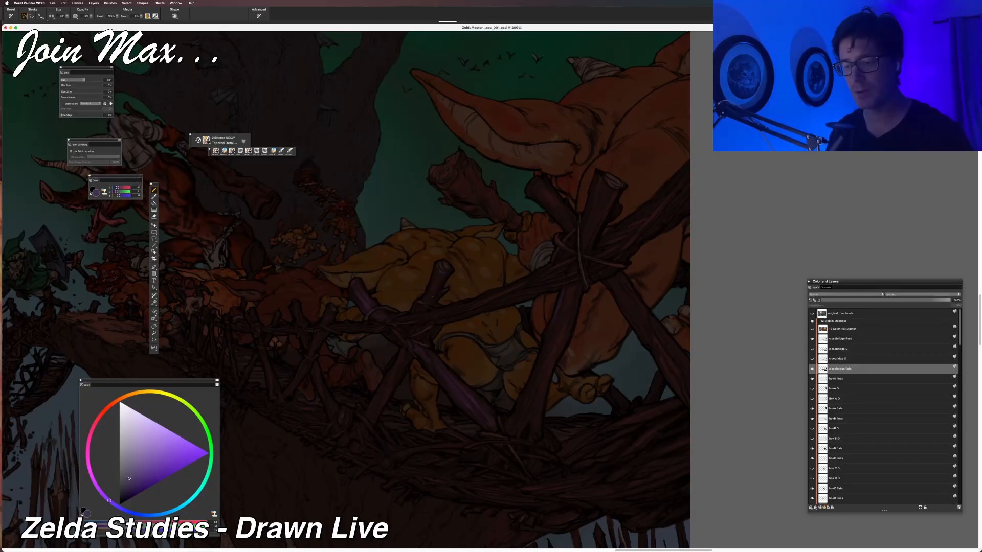
{"action": "scroll", "coordinate": [355, 324], "scroll_direction": "down", "scroll_amount": 2}
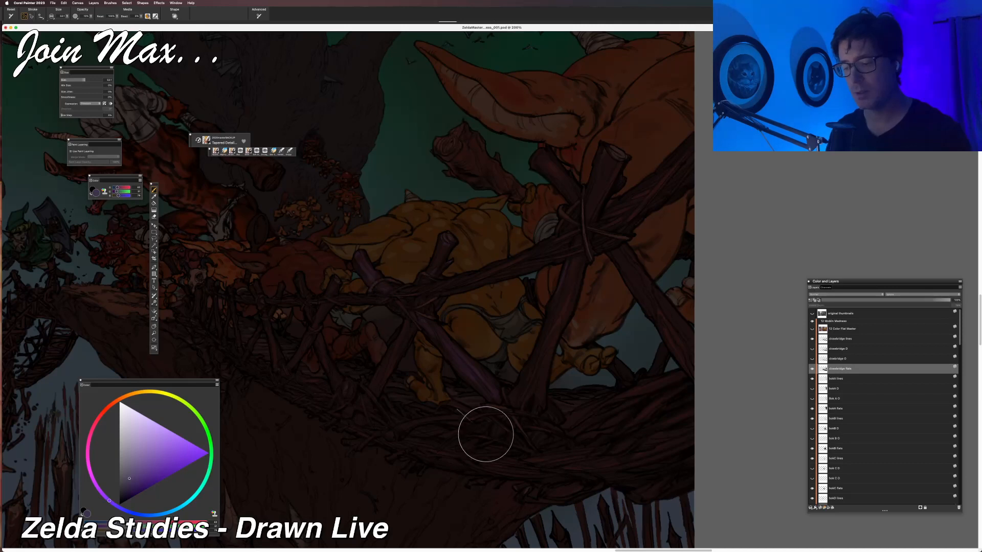
{"action": "scroll", "coordinate": [390, 410], "scroll_direction": "down", "scroll_amount": 2}
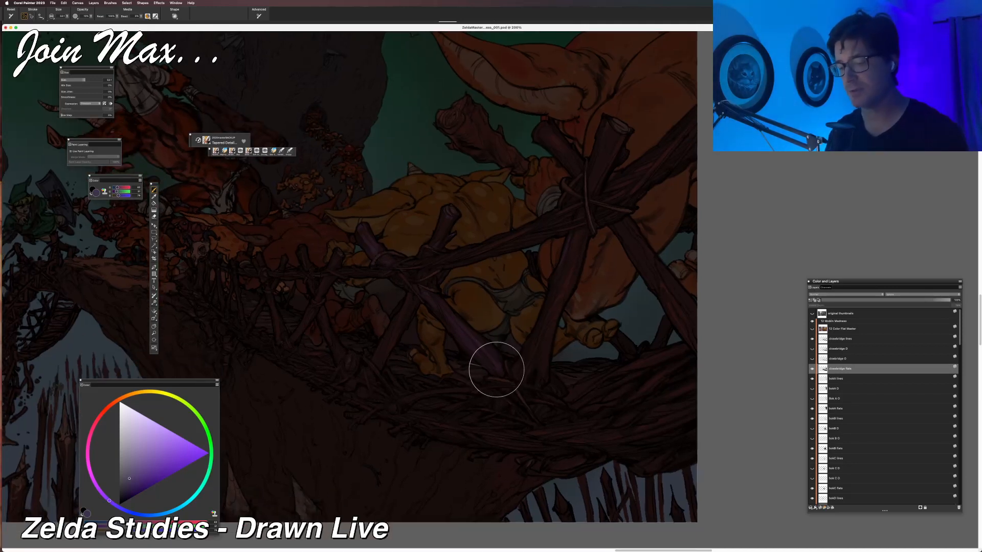
{"action": "scroll", "coordinate": [396, 404], "scroll_direction": "left", "scroll_amount": 2}
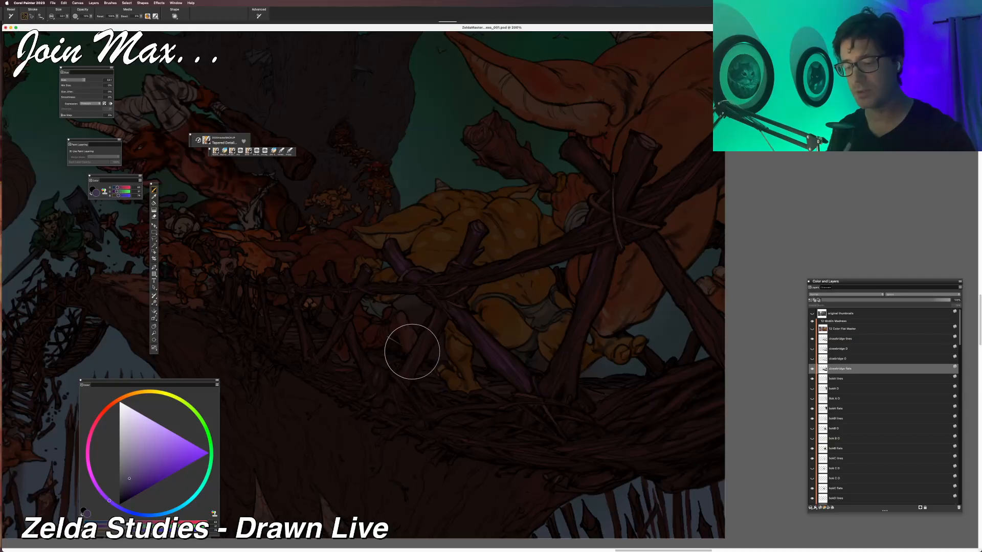
{"action": "scroll", "coordinate": [386, 371], "scroll_direction": "down", "scroll_amount": 2}
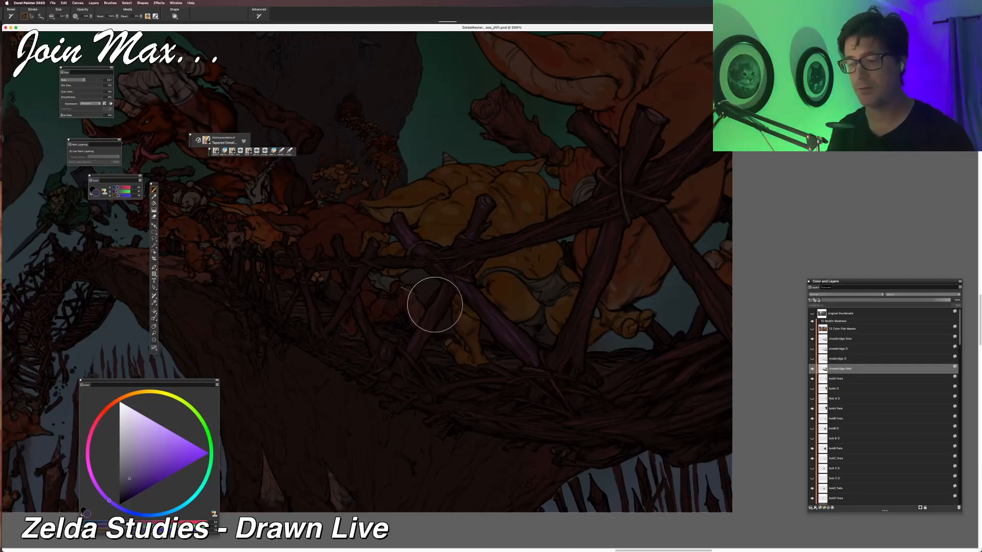
{"action": "scroll", "coordinate": [476, 285], "scroll_direction": "right", "scroll_amount": 5}
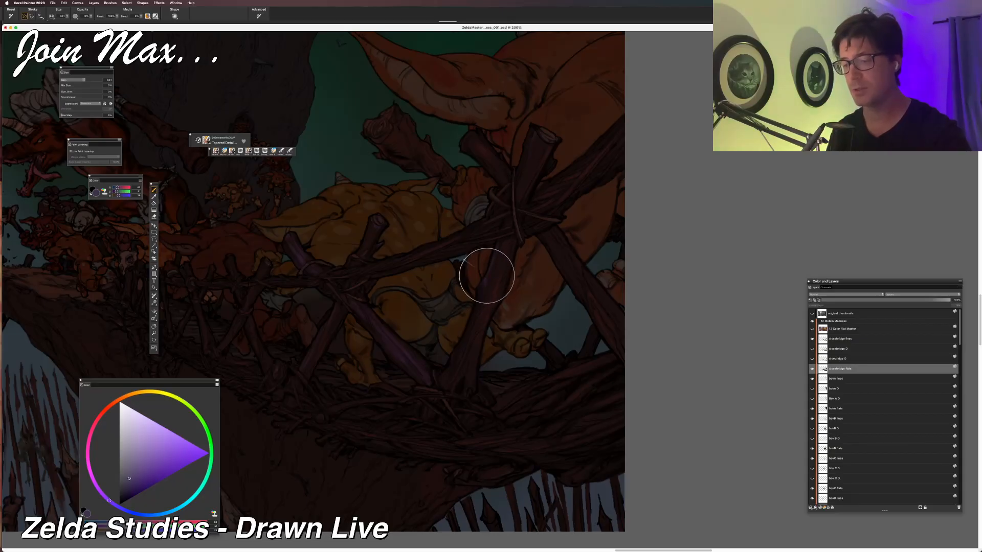
{"action": "scroll", "coordinate": [347, 360], "scroll_direction": "up", "scroll_amount": 1}
{"action": "scroll", "coordinate": [347, 361], "scroll_direction": "up", "scroll_amount": 2}
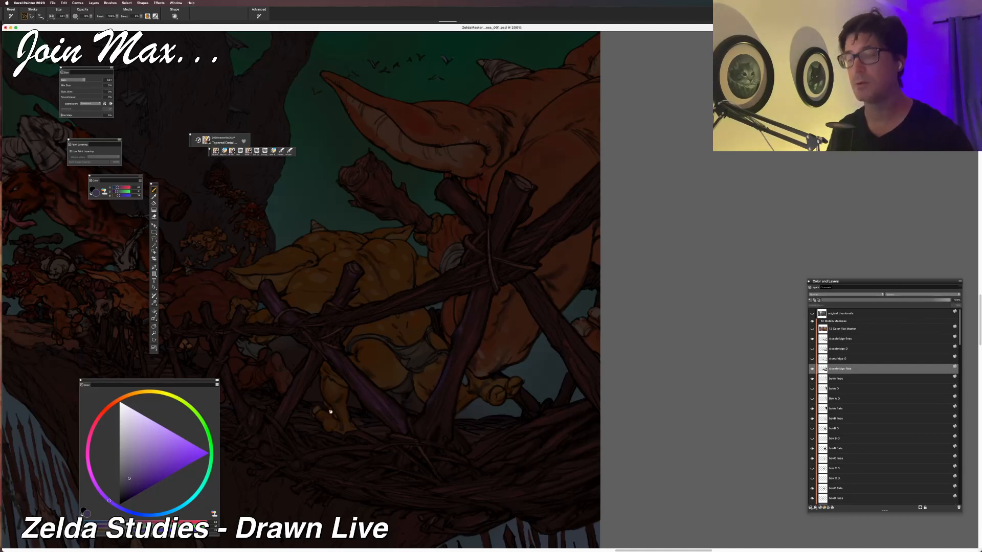
{"action": "scroll", "coordinate": [330, 412], "scroll_direction": "down", "scroll_amount": 2}
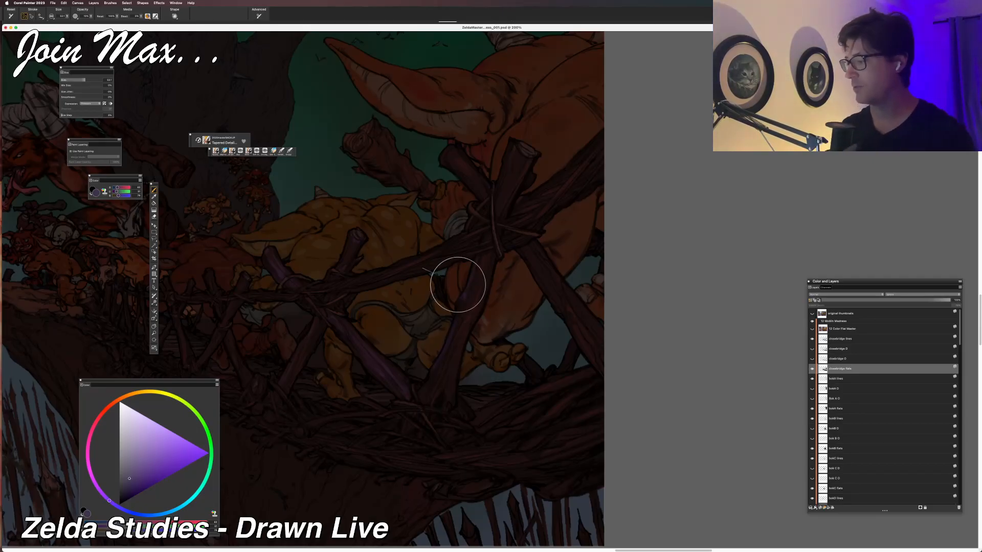
Tint the large upright bridge post dark purple up through the rope-bound crossing with the Tapered Detail brush.
{"action": "key", "text": "n"}
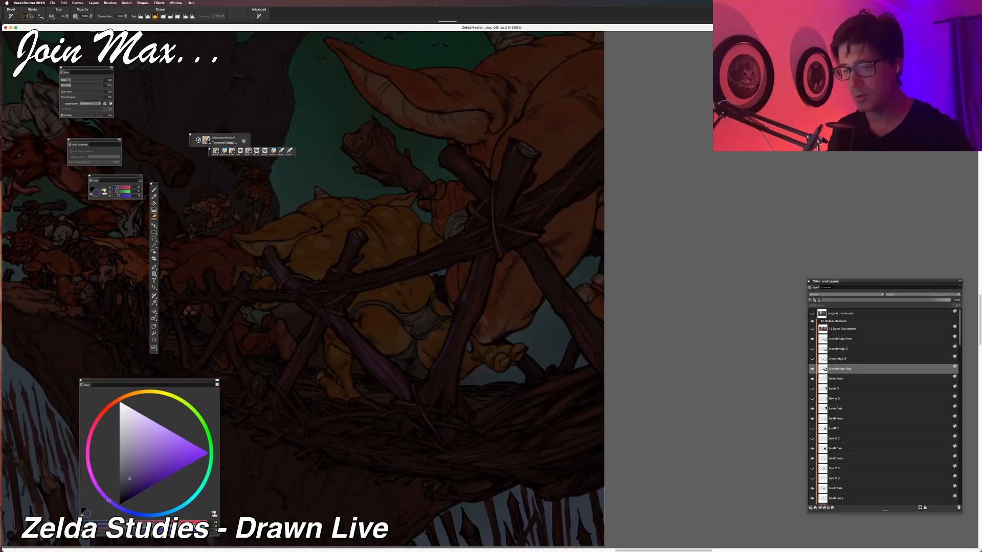
{"action": "scroll", "coordinate": [368, 304], "scroll_direction": "down", "scroll_amount": 3}
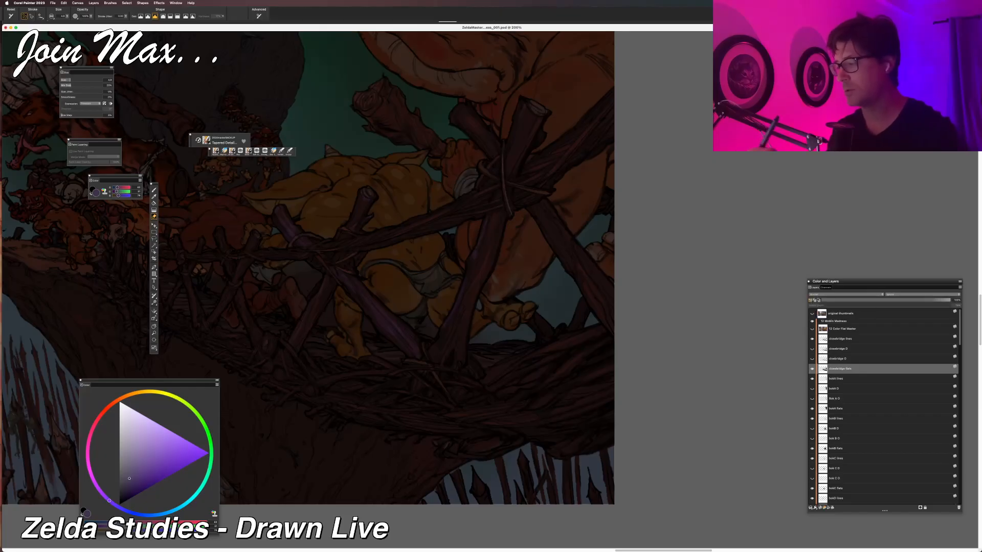
{"action": "key", "text": "b"}
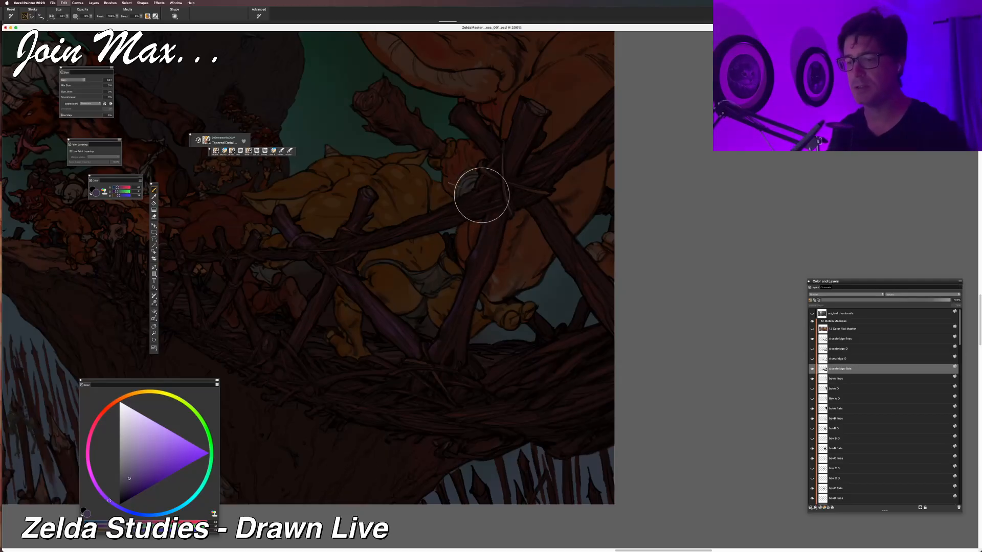
{"action": "left_click_drag", "start_coordinate": [472, 192], "coordinate": [498, 176]}
{"action": "left_click_drag", "start_coordinate": [482, 237], "coordinate": [506, 197]}
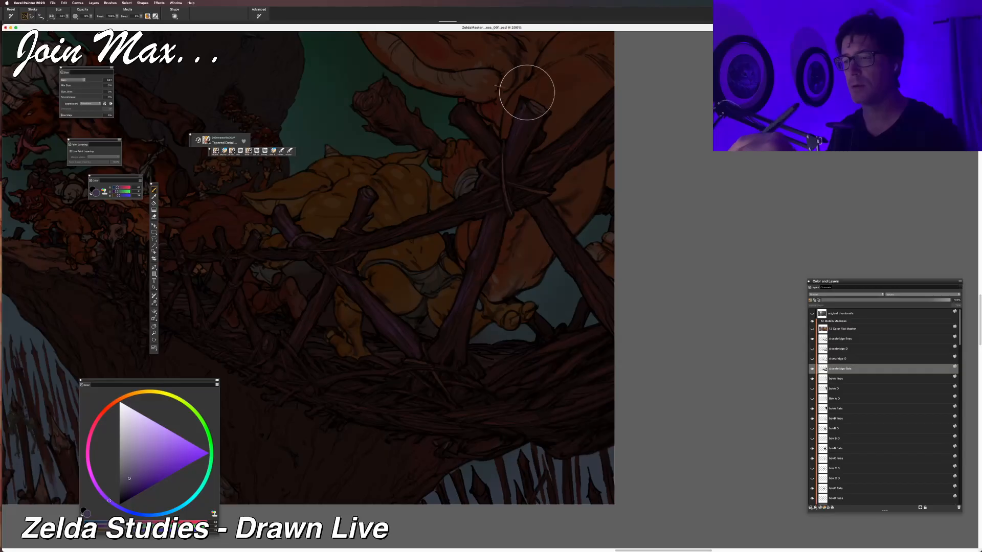
Brush dark purple along the large diagonal post that descends from the rope-bound crossing to the canvas edge.
{"action": "scroll", "coordinate": [355, 383], "scroll_direction": "left", "scroll_amount": 3}
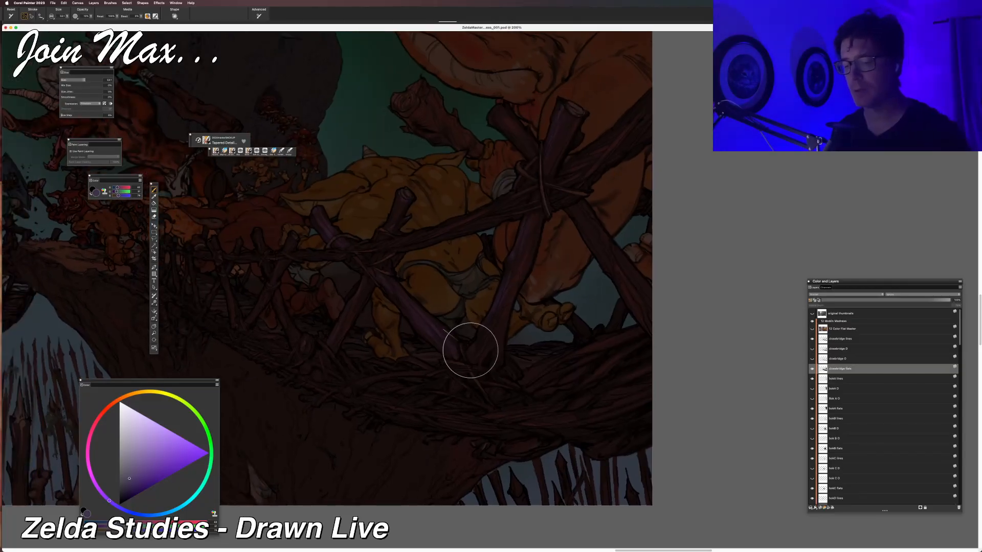
{"action": "scroll", "coordinate": [486, 377], "scroll_direction": "right", "scroll_amount": 3}
{"action": "scroll", "coordinate": [486, 376], "scroll_direction": "up", "scroll_amount": 2}
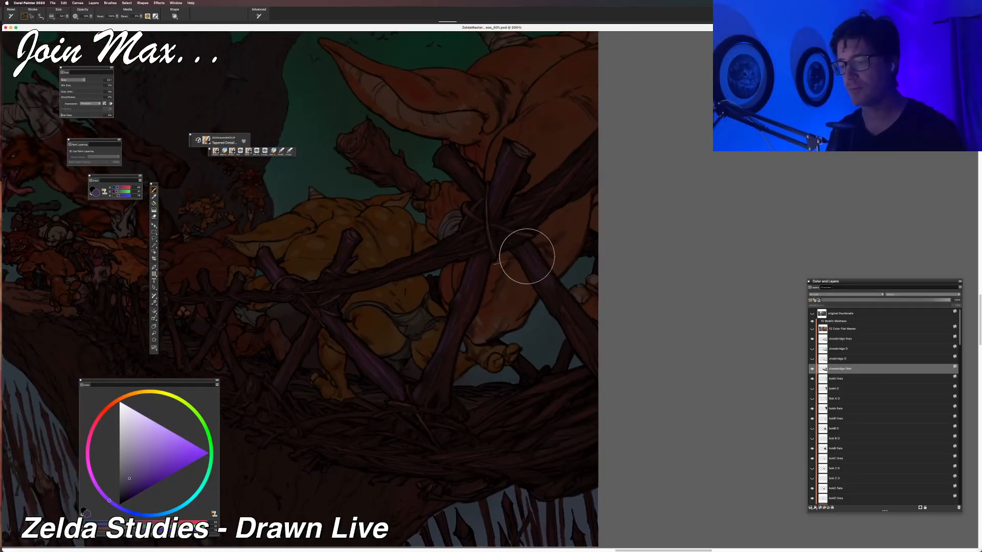
{"action": "left_click_drag", "start_coordinate": [583, 322], "coordinate": [561, 292]}
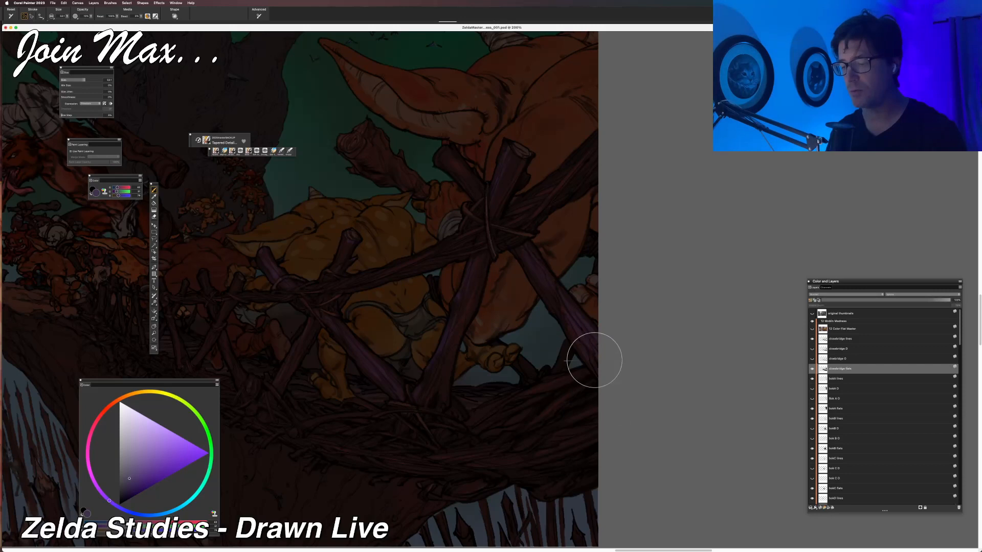
{"action": "left_click_drag", "start_coordinate": [575, 313], "coordinate": [542, 282]}
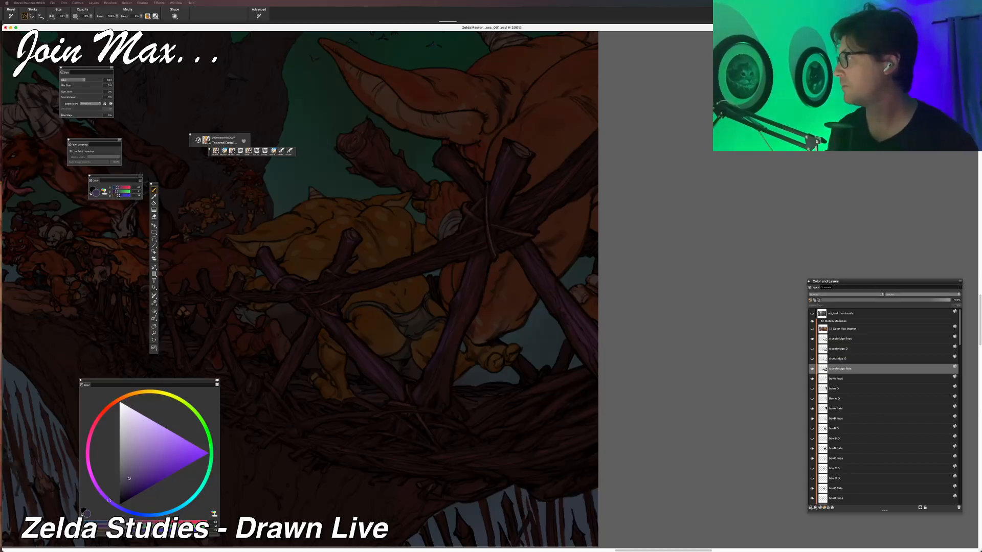
{"action": "key", "text": "super+Tab"}
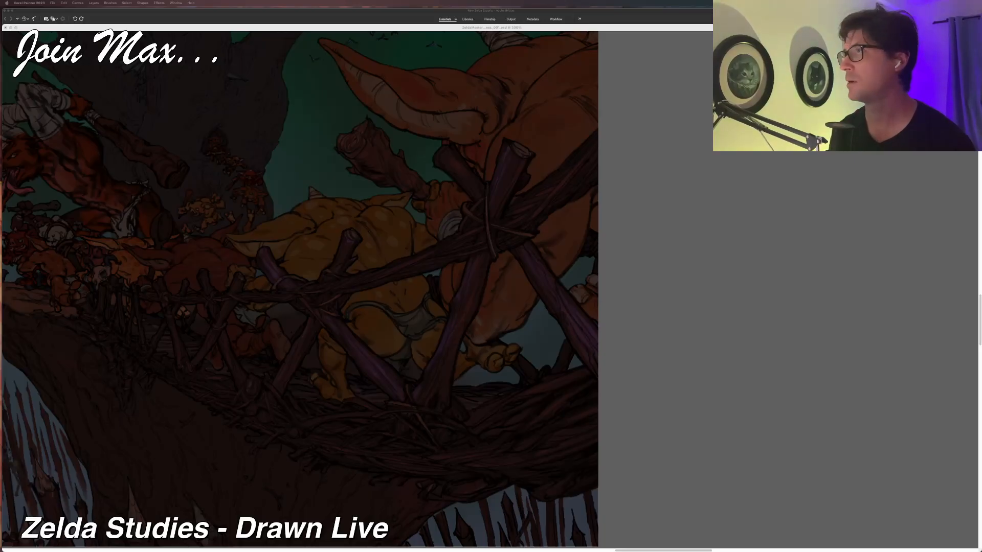
{"action": "left_click", "coordinate": [609, 29]}
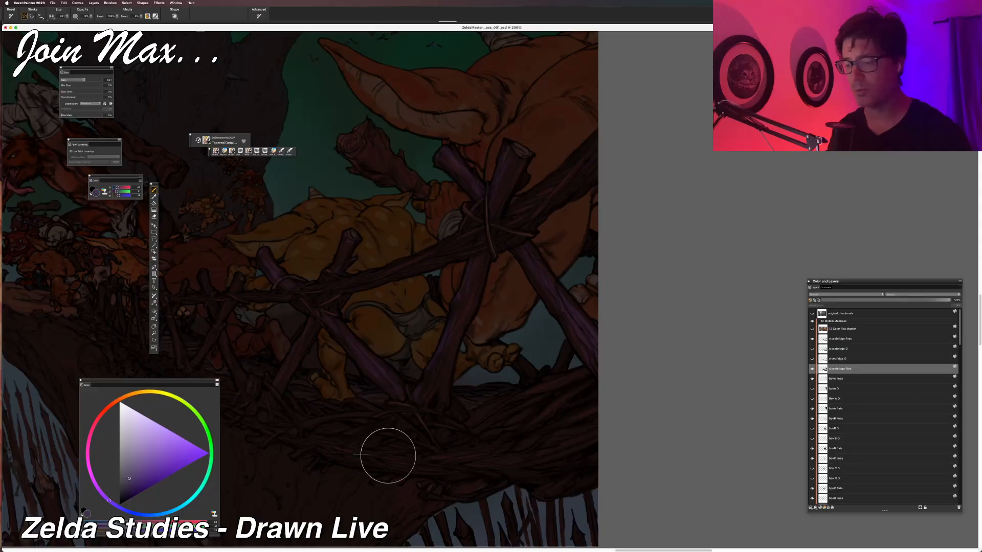
Continue the dark purple tint over the upper ends of the crossed foreground posts on the closebridge flats layer.
{"action": "scroll", "coordinate": [378, 486], "scroll_direction": "left", "scroll_amount": 3}
{"action": "scroll", "coordinate": [378, 487], "scroll_direction": "down", "scroll_amount": 1}
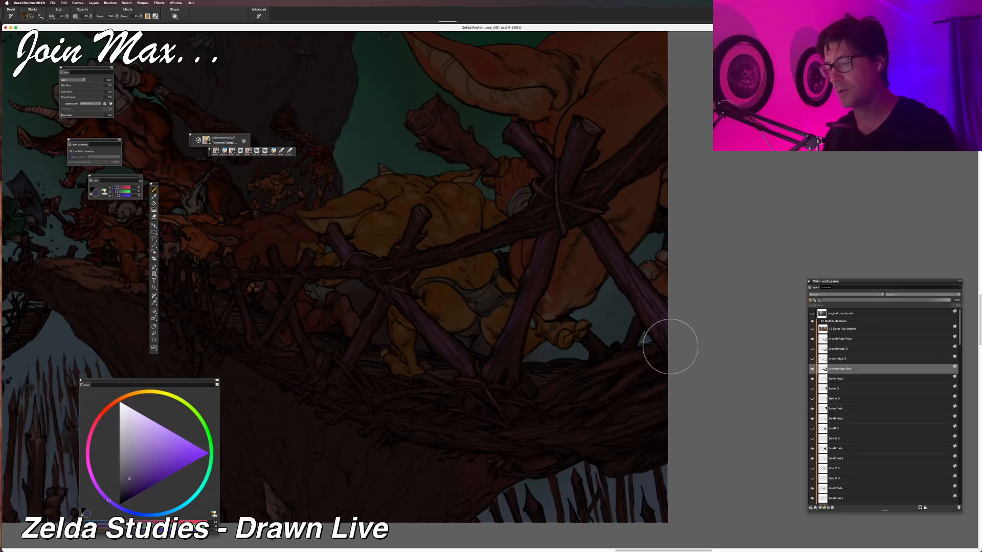
{"action": "scroll", "coordinate": [340, 438], "scroll_direction": "up", "scroll_amount": 1}
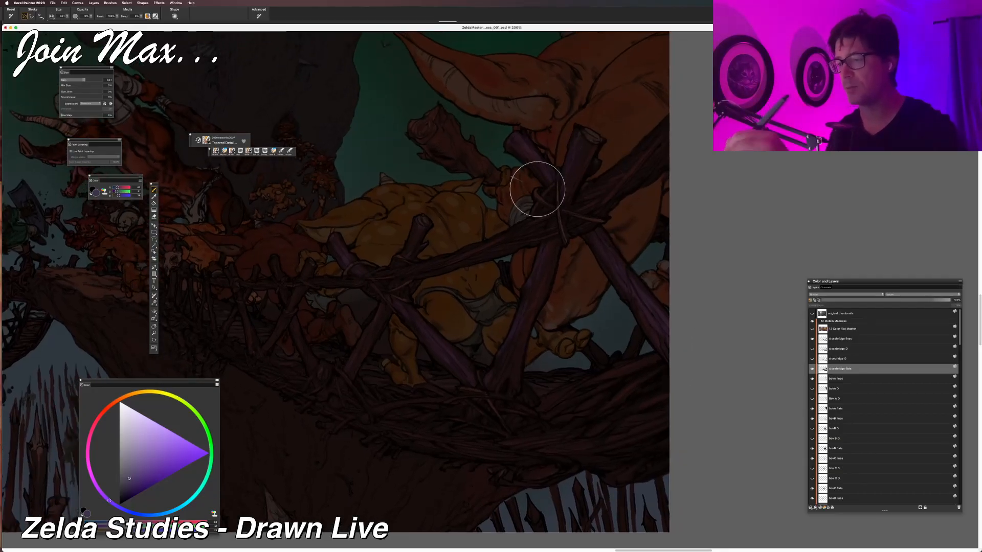
{"action": "scroll", "coordinate": [344, 432], "scroll_direction": "left", "scroll_amount": 1}
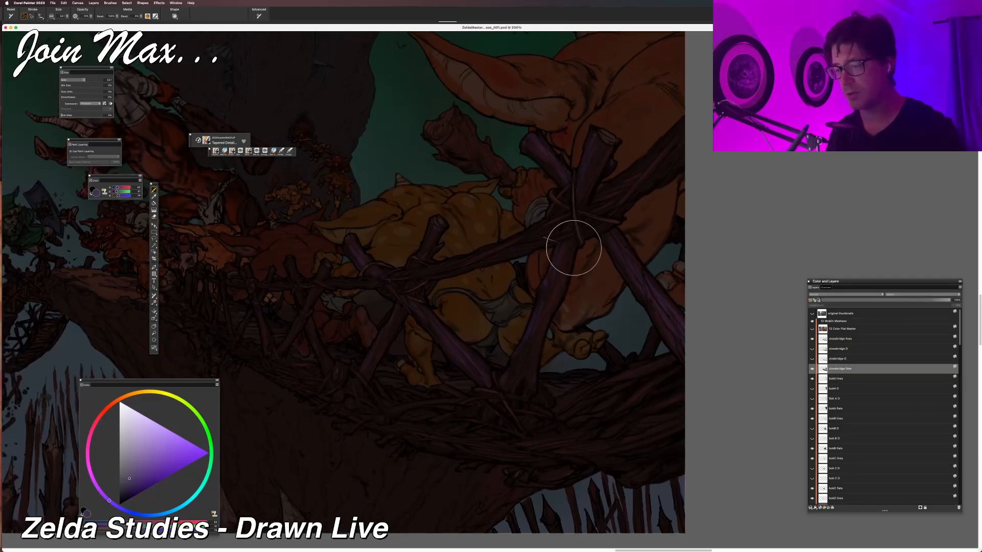
{"action": "left_click_drag", "start_coordinate": [348, 436], "coordinate": [404, 444]}
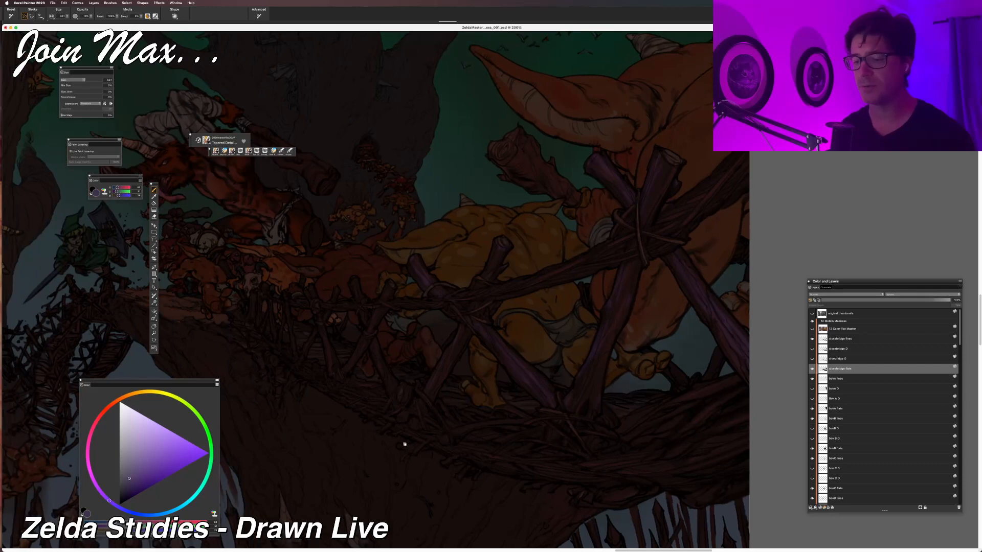
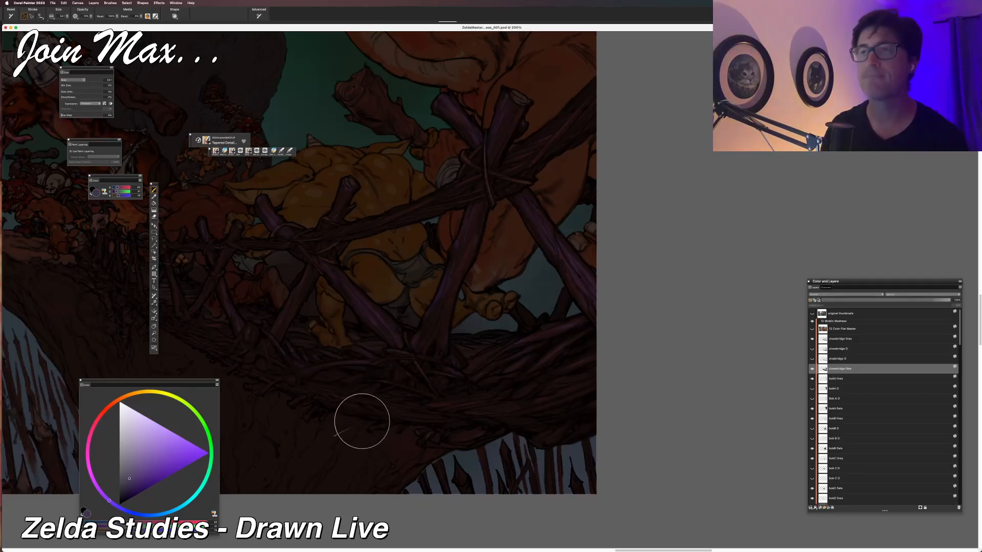
Add dark purple variation to the woven branches at the foot of the foreground bridge posts, working at closer magnification.
{"action": "scroll", "coordinate": [363, 416], "scroll_direction": "left", "scroll_amount": 3}
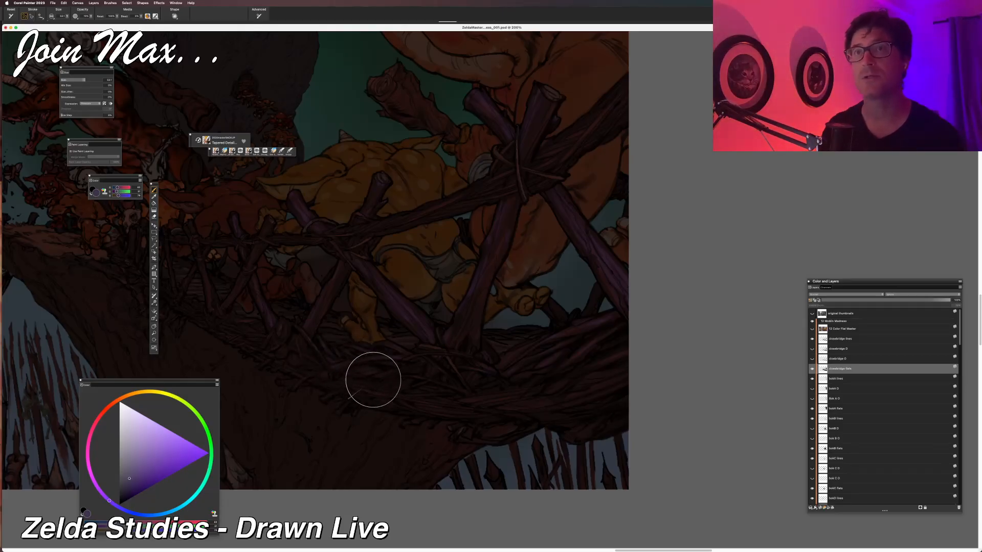
{"action": "key", "text": "super+equal"}
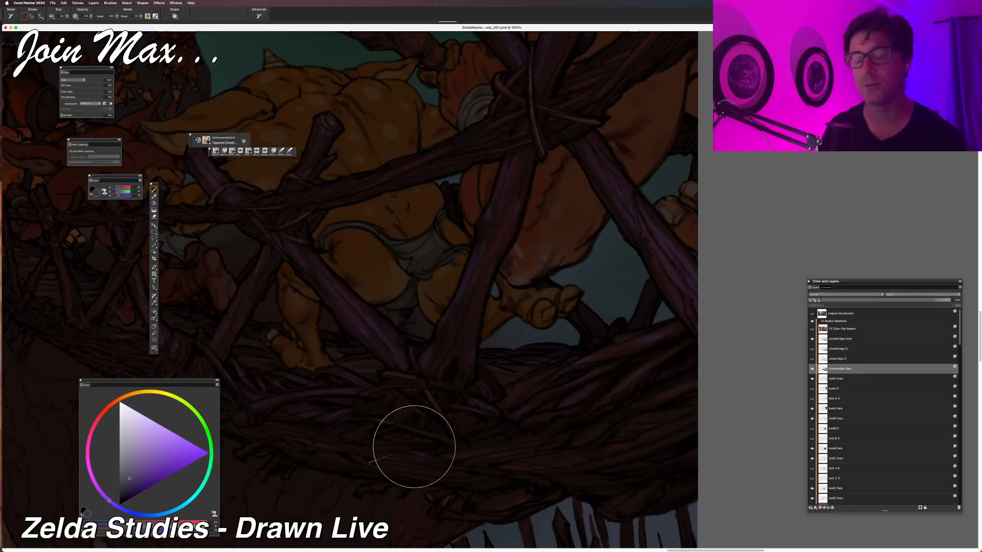
{"action": "scroll", "coordinate": [399, 435], "scroll_direction": "down", "scroll_amount": 3}
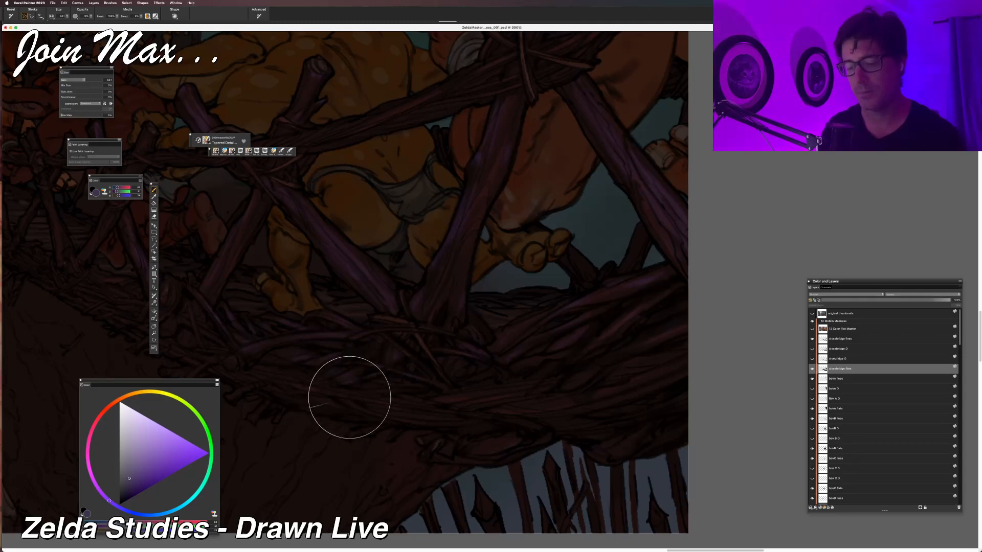
{"action": "scroll", "coordinate": [327, 378], "scroll_direction": "right", "scroll_amount": 2}
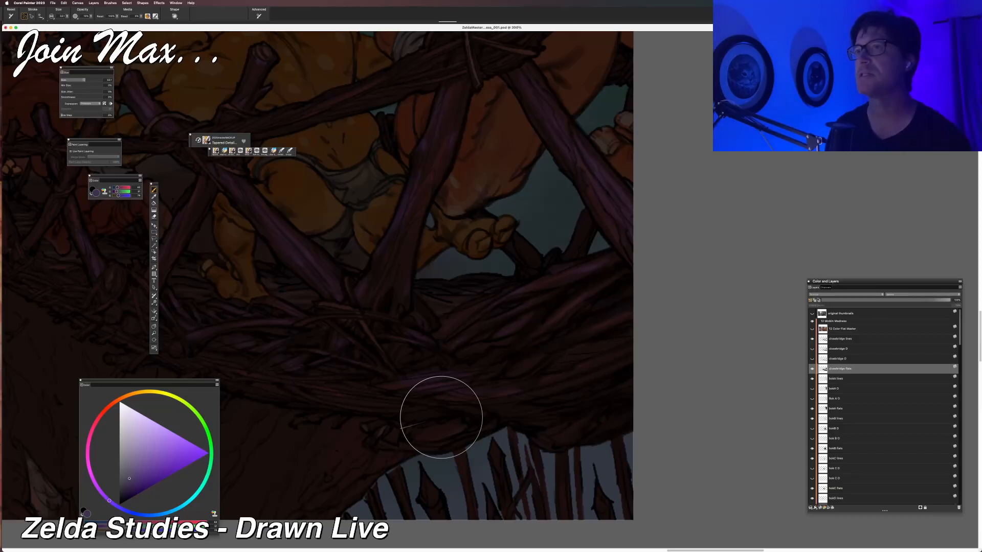
Review the purple bridge tinting against the whole battle scene, then return to a close view of the foreground weave.
{"action": "key", "text": "super+minus"}
{"action": "key", "text": "super+minus"}
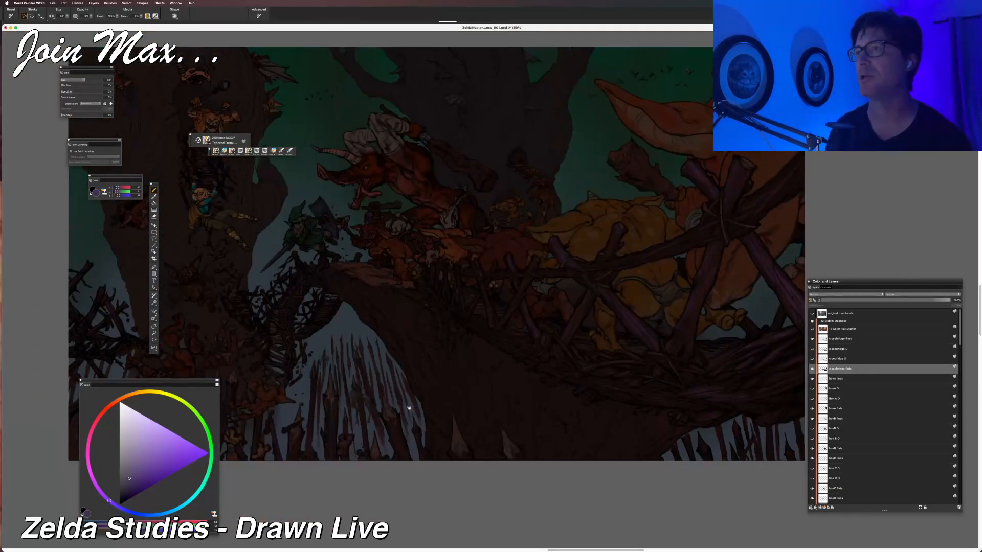
{"action": "key", "text": "super+plus"}
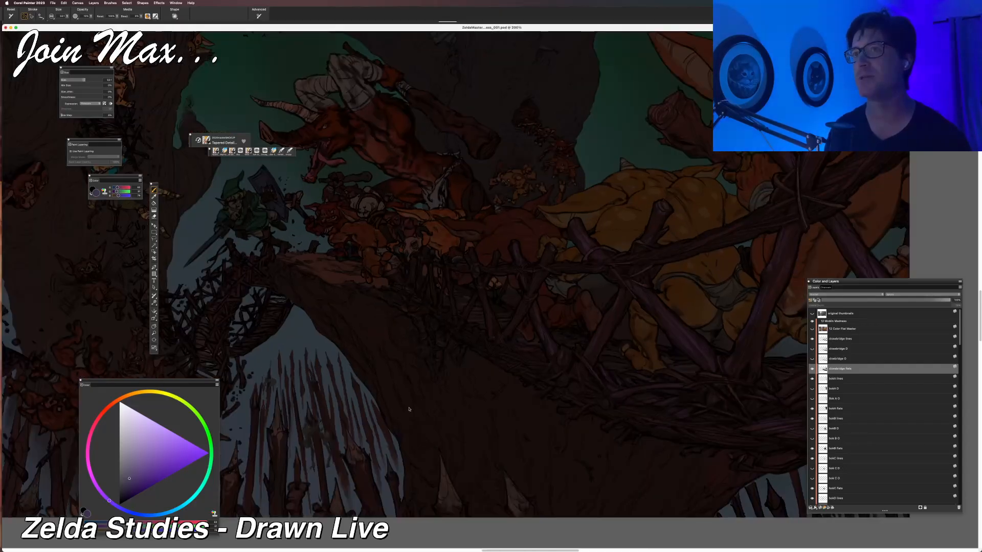
{"action": "key", "text": "super+plus"}
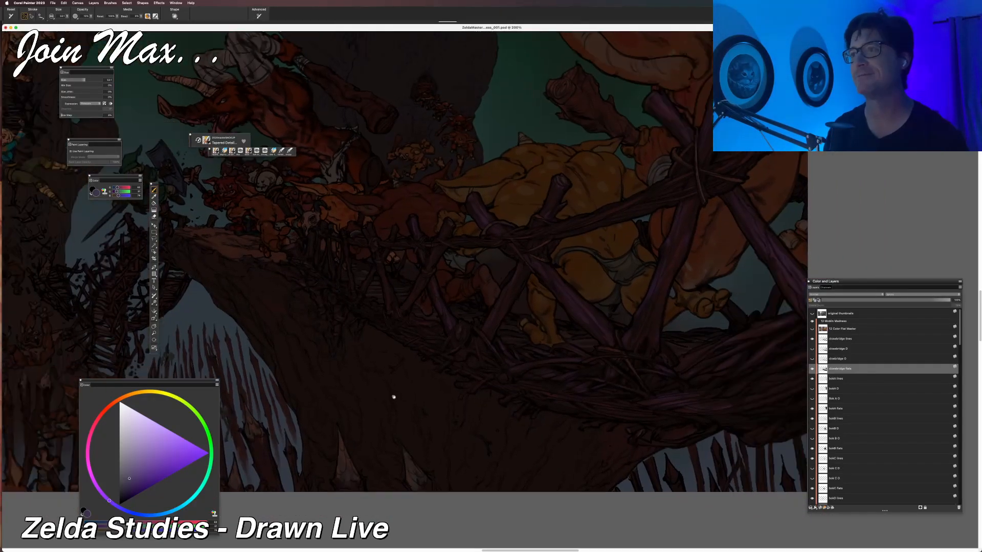
{"action": "scroll", "coordinate": [405, 431], "scroll_direction": "right", "scroll_amount": 10}
{"action": "scroll", "coordinate": [449, 457], "scroll_direction": "right", "scroll_amount": 5}
{"action": "scroll", "coordinate": [449, 458], "scroll_direction": "down", "scroll_amount": 2}
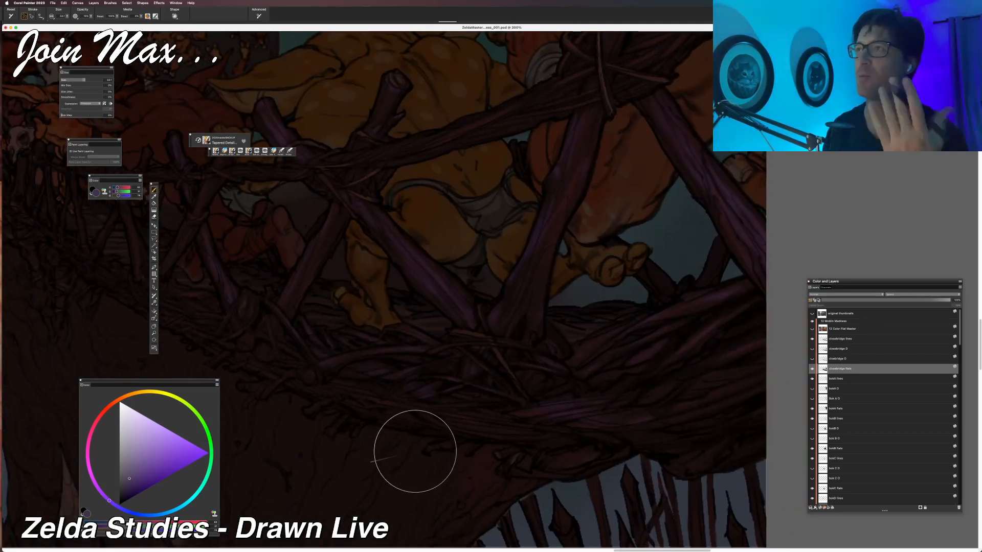
Brush more dark purple into the thick woven branches along the bridge's lower edge, above the background spikes.
{"action": "scroll", "coordinate": [415, 452], "scroll_direction": "right", "scroll_amount": 6}
{"action": "scroll", "coordinate": [415, 452], "scroll_direction": "down", "scroll_amount": 3}
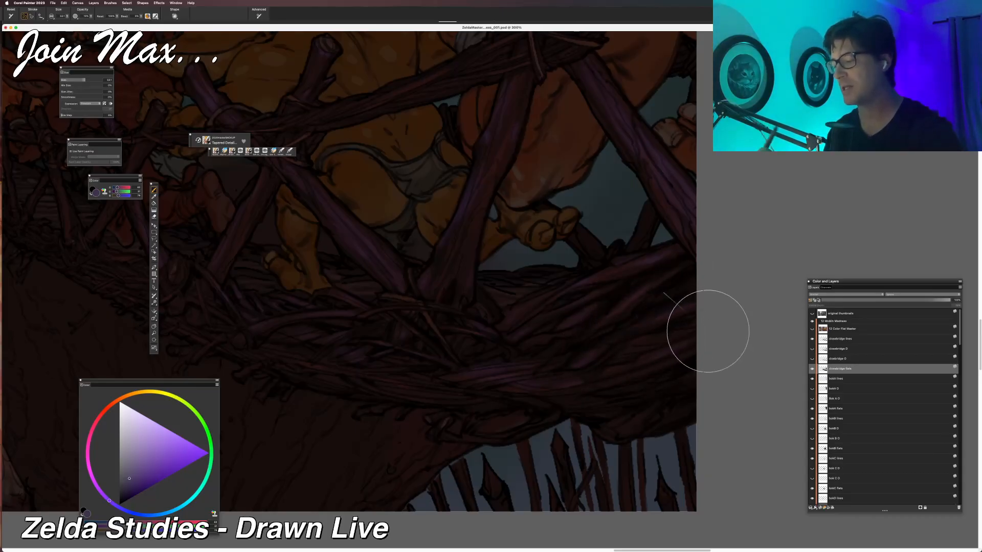
{"action": "scroll", "coordinate": [632, 330], "scroll_direction": "right", "scroll_amount": 6}
{"action": "scroll", "coordinate": [633, 331], "scroll_direction": "up", "scroll_amount": 1}
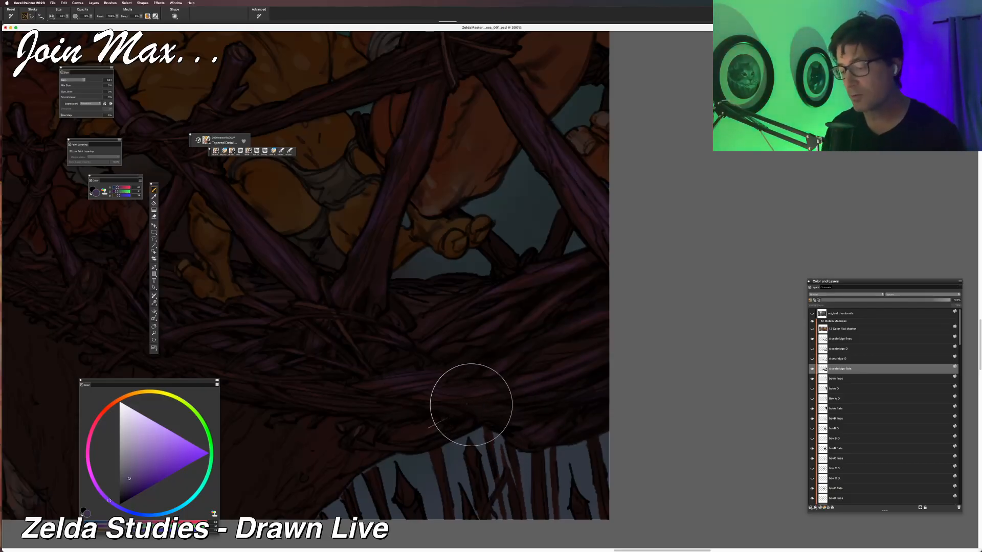
{"action": "scroll", "coordinate": [391, 446], "scroll_direction": "down", "scroll_amount": 2}
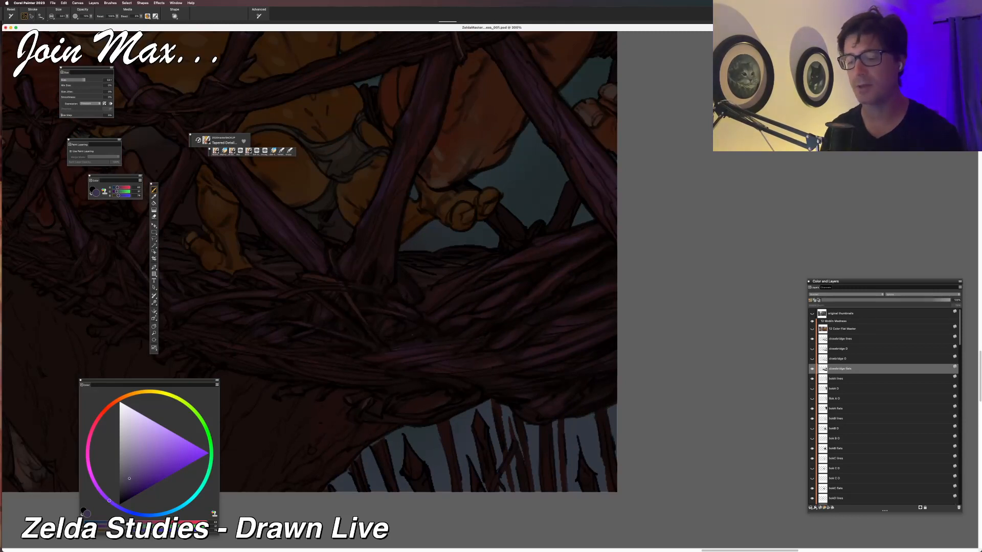
{"action": "left_click_drag", "start_coordinate": [300, 362], "coordinate": [328, 350]}
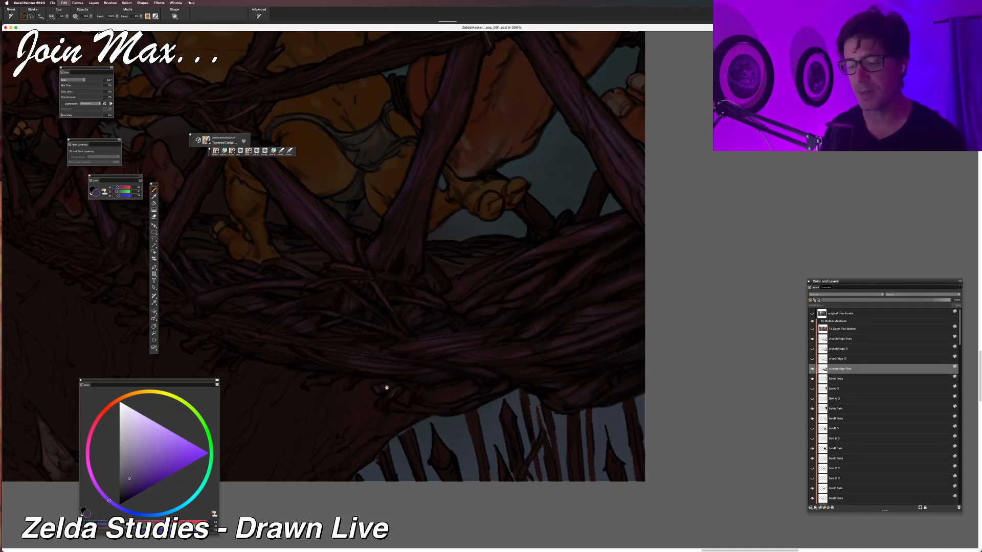
Extend the dark purple variation along the woven branches of the bridge's lower edge, from the foreground post feet toward the far end.
{"action": "key", "text": "super+minus"}
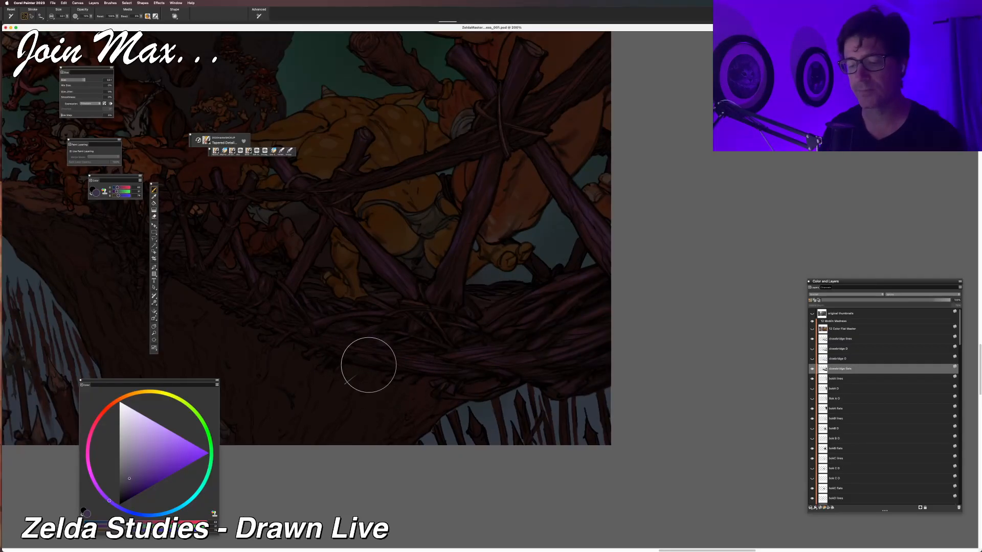
{"action": "scroll", "coordinate": [358, 383], "scroll_direction": "up", "scroll_amount": 2}
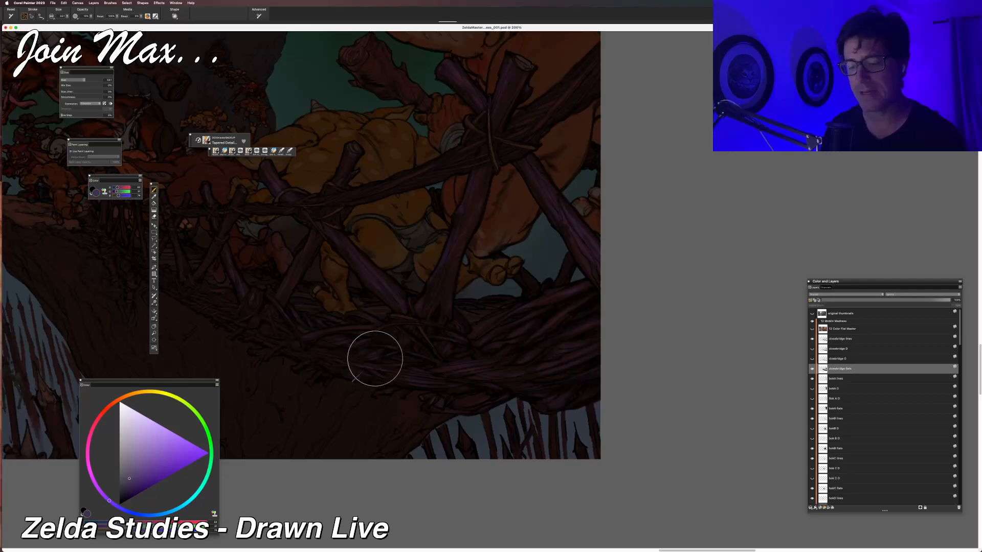
{"action": "scroll", "coordinate": [389, 393], "scroll_direction": "left", "scroll_amount": 3}
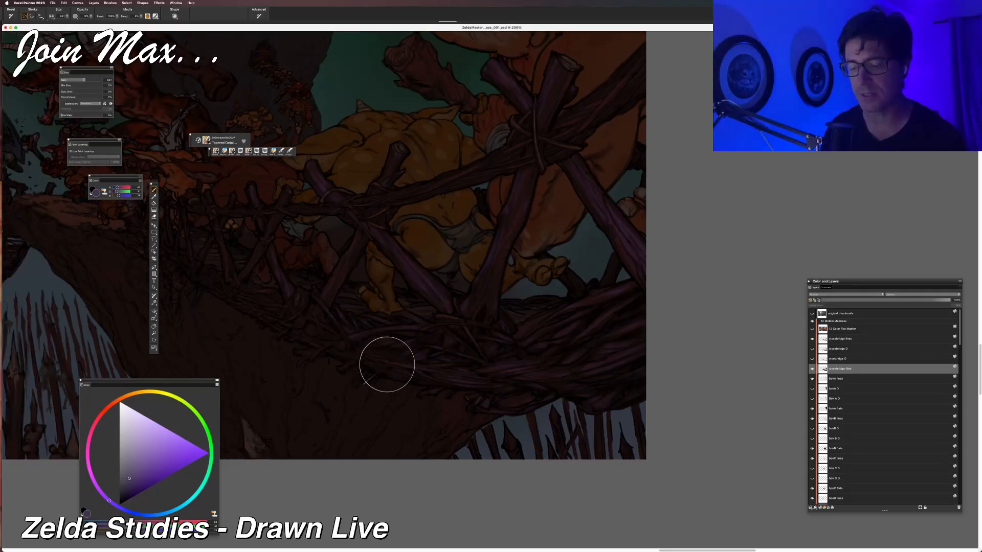
{"action": "scroll", "coordinate": [382, 399], "scroll_direction": "up", "scroll_amount": 1}
{"action": "scroll", "coordinate": [382, 400], "scroll_direction": "right", "scroll_amount": 1}
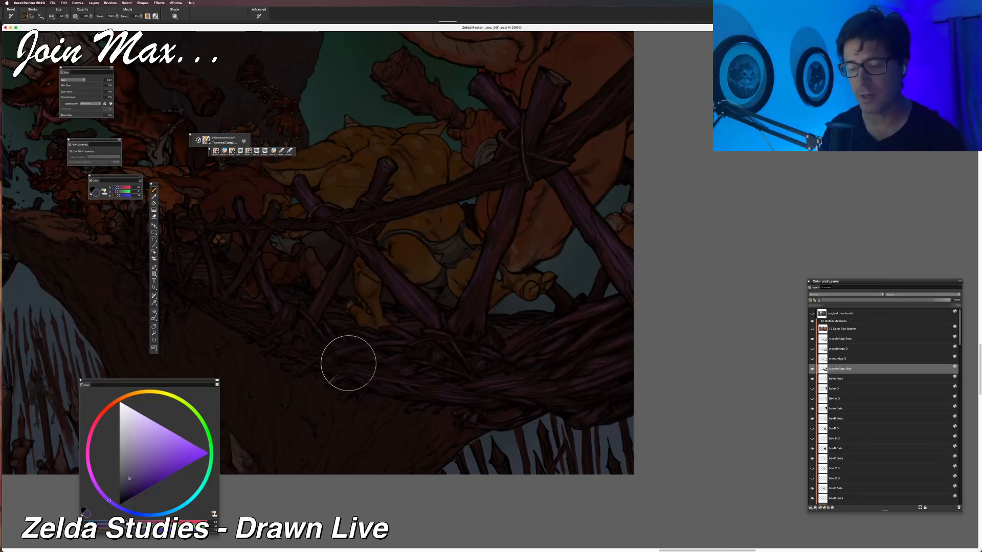
{"action": "scroll", "coordinate": [354, 421], "scroll_direction": "down", "scroll_amount": 3}
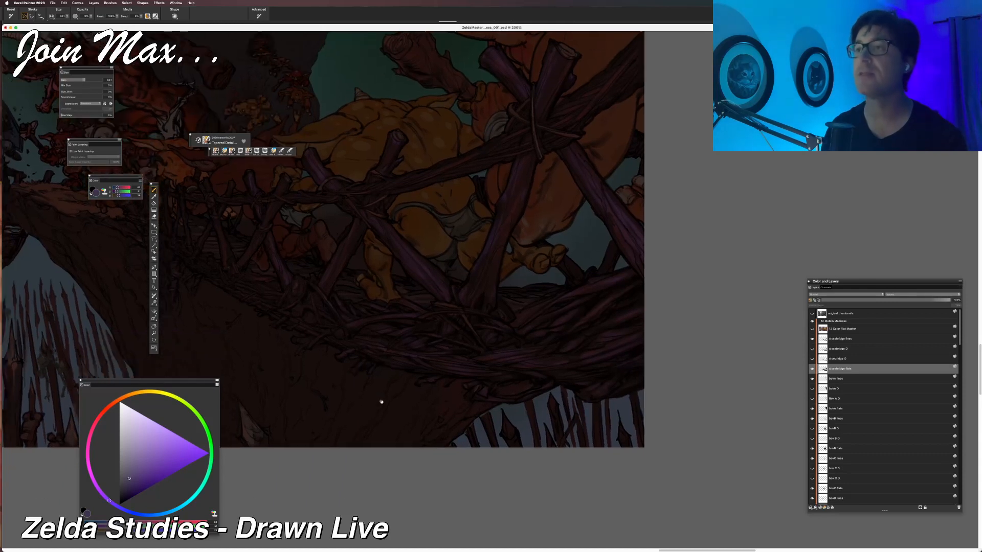
{"action": "scroll", "coordinate": [379, 431], "scroll_direction": "down", "scroll_amount": 2}
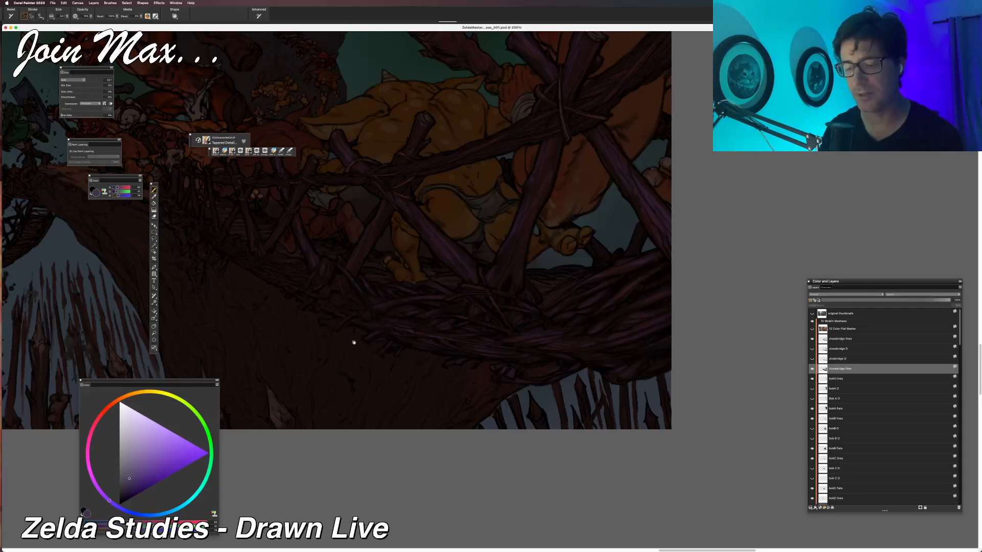
Add dark purple to the thinner twigs where the lower weave narrows toward the smaller posts of the bridge.
{"action": "scroll", "coordinate": [353, 342], "scroll_direction": "up", "scroll_amount": 2}
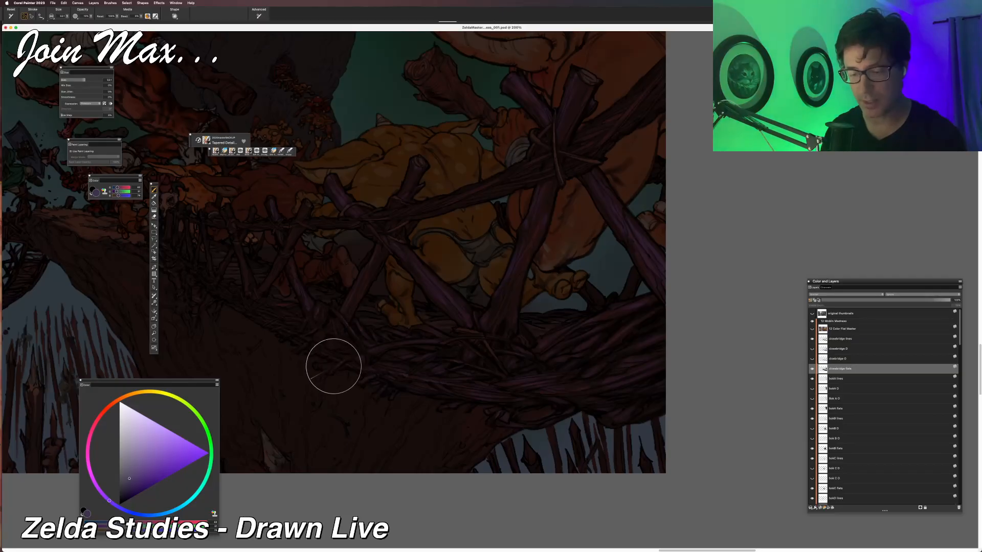
{"action": "scroll", "coordinate": [338, 379], "scroll_direction": "up", "scroll_amount": 2}
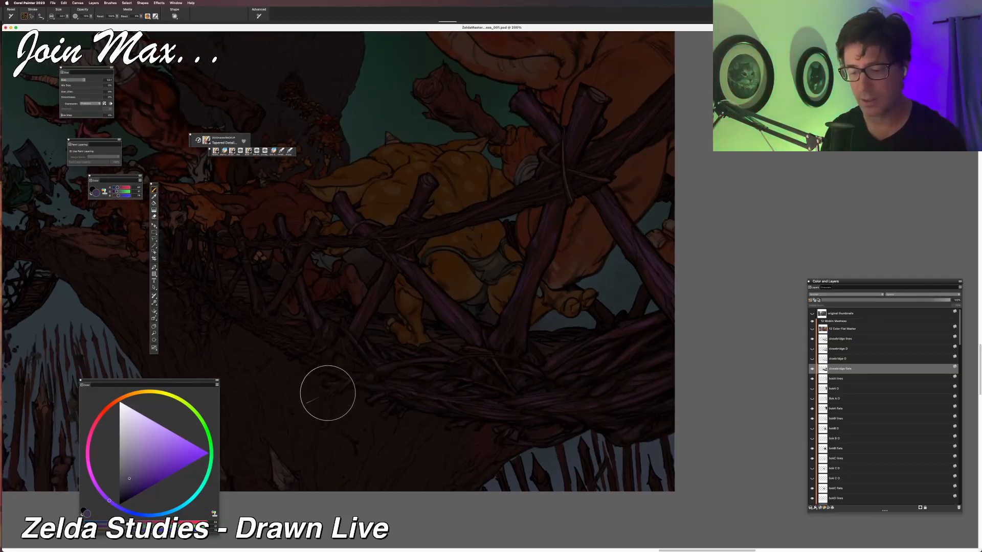
{"action": "scroll", "coordinate": [313, 347], "scroll_direction": "down", "scroll_amount": 1}
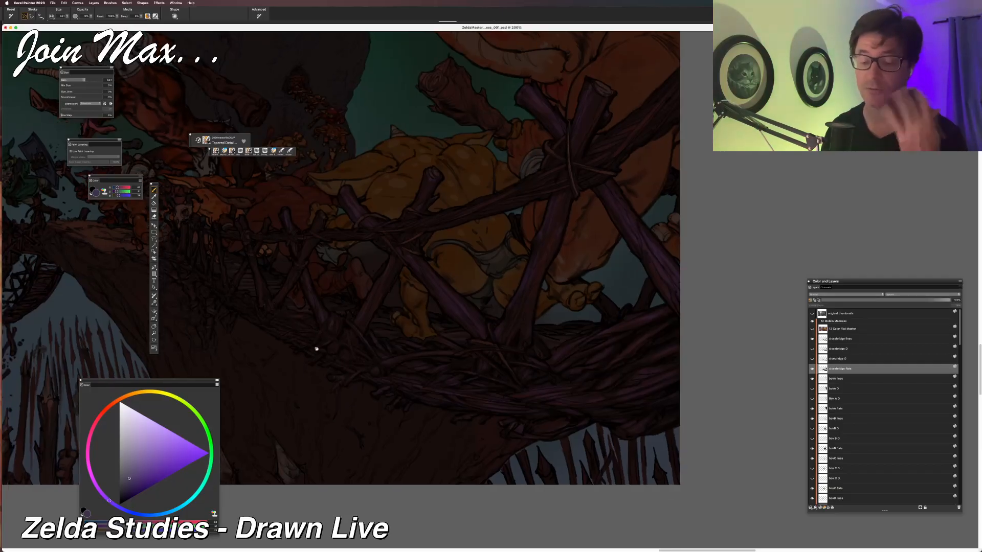
{"action": "scroll", "coordinate": [349, 427], "scroll_direction": "up", "scroll_amount": 1}
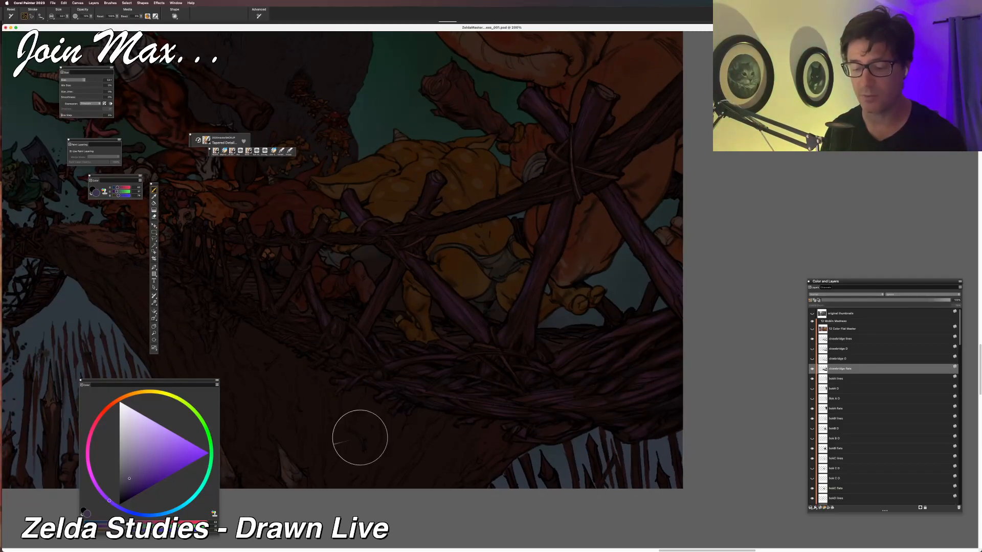
{"action": "scroll", "coordinate": [335, 417], "scroll_direction": "down", "scroll_amount": 3}
{"action": "scroll", "coordinate": [327, 406], "scroll_direction": "up", "scroll_amount": 3}
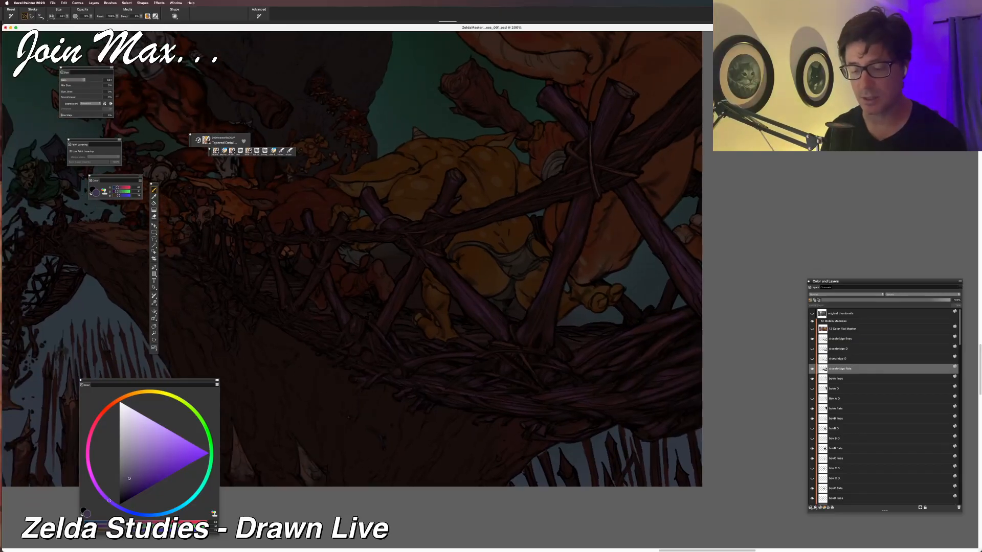
{"action": "scroll", "coordinate": [292, 389], "scroll_direction": "up", "scroll_amount": 3}
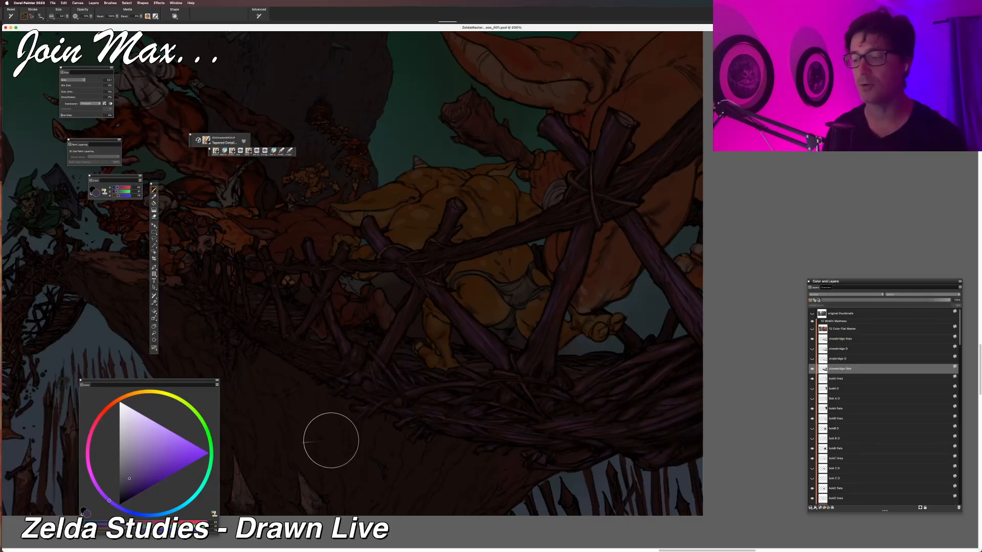
{"action": "scroll", "coordinate": [345, 436], "scroll_direction": "up", "scroll_amount": 2}
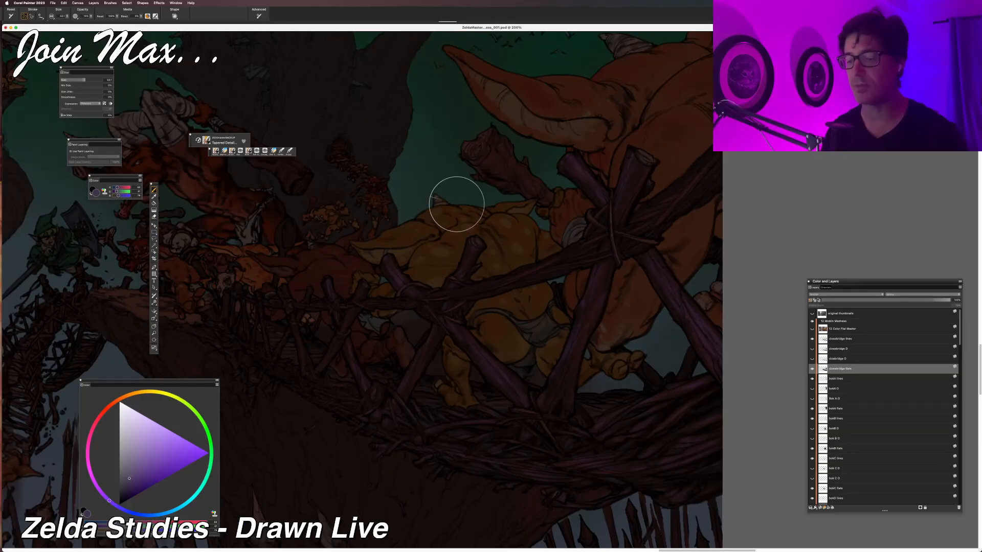
Brush dark purple over the smaller crossed railing posts behind the foreground ones on the closebridge flats layer, working at closer magnification.
{"action": "left_click_drag", "start_coordinate": [307, 395], "coordinate": [330, 410]}
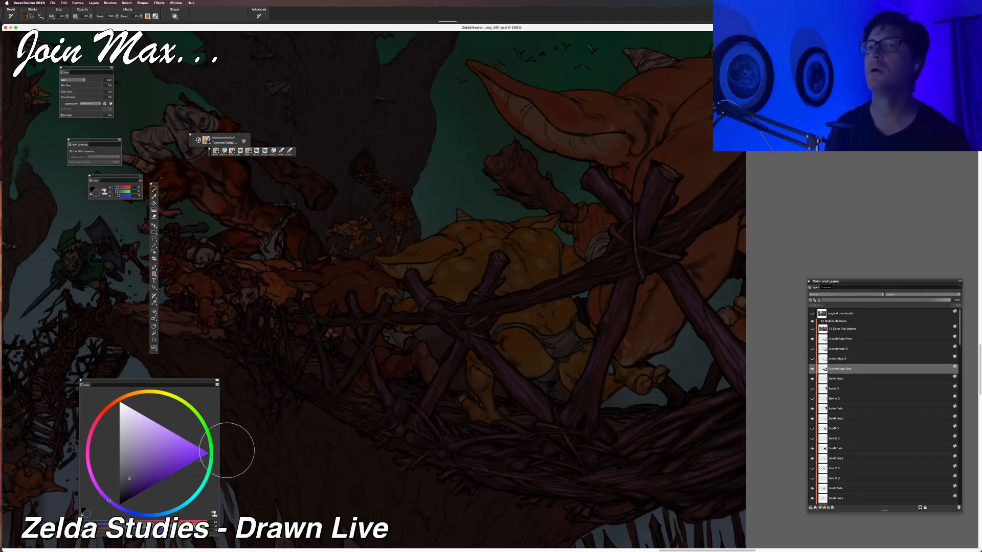
{"action": "scroll", "coordinate": [344, 460], "scroll_direction": "down", "scroll_amount": 4}
{"action": "scroll", "coordinate": [351, 445], "scroll_direction": "left", "scroll_amount": 5}
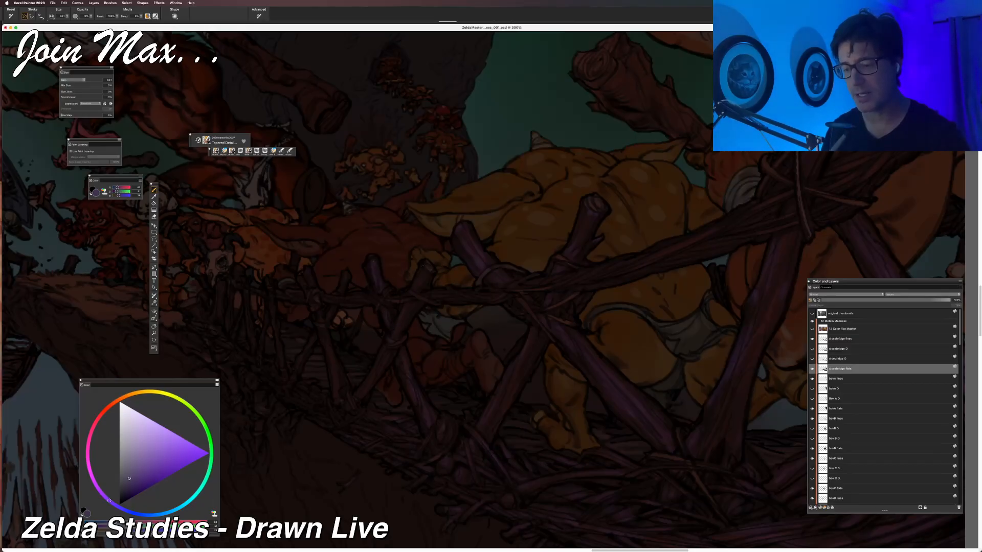
{"action": "left_click_drag", "start_coordinate": [377, 296], "coordinate": [417, 291]}
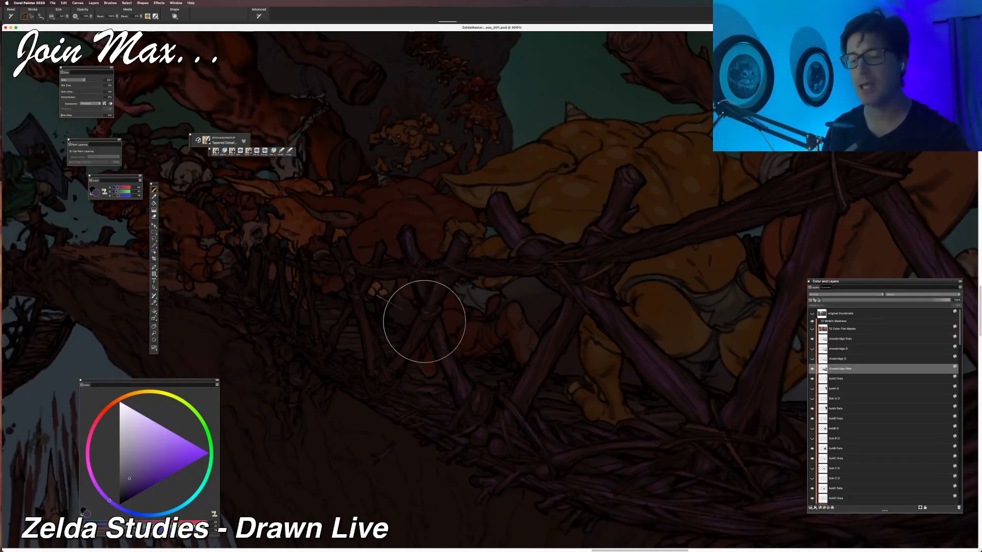
{"action": "left_click_drag", "start_coordinate": [425, 320], "coordinate": [435, 308]}
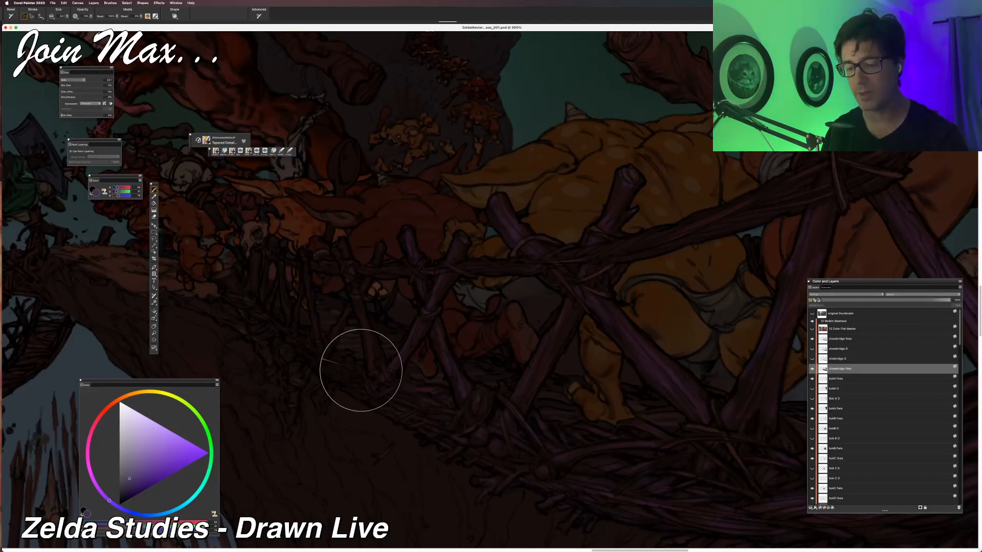
{"action": "left_click_drag", "start_coordinate": [357, 316], "coordinate": [363, 333]}
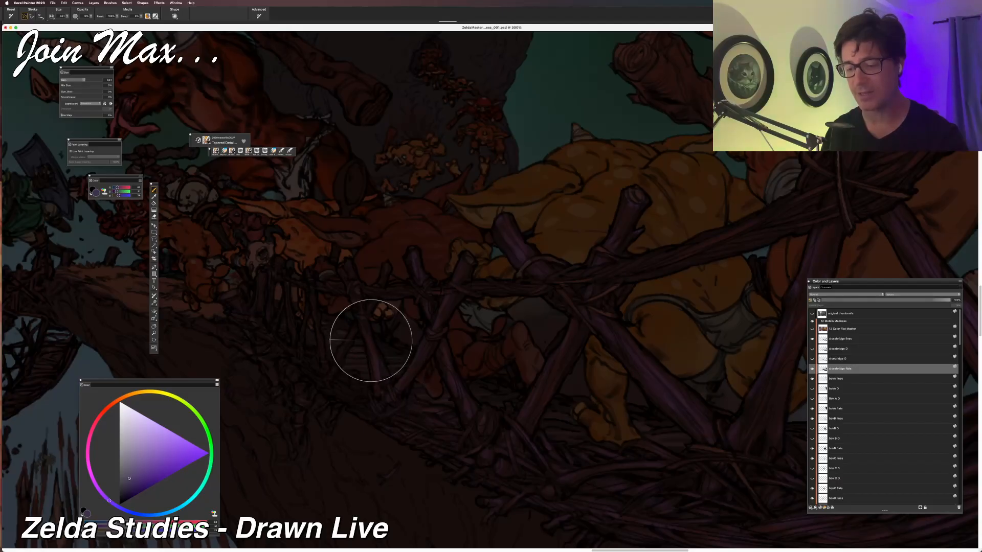
{"action": "left_click_drag", "start_coordinate": [351, 335], "coordinate": [354, 351]}
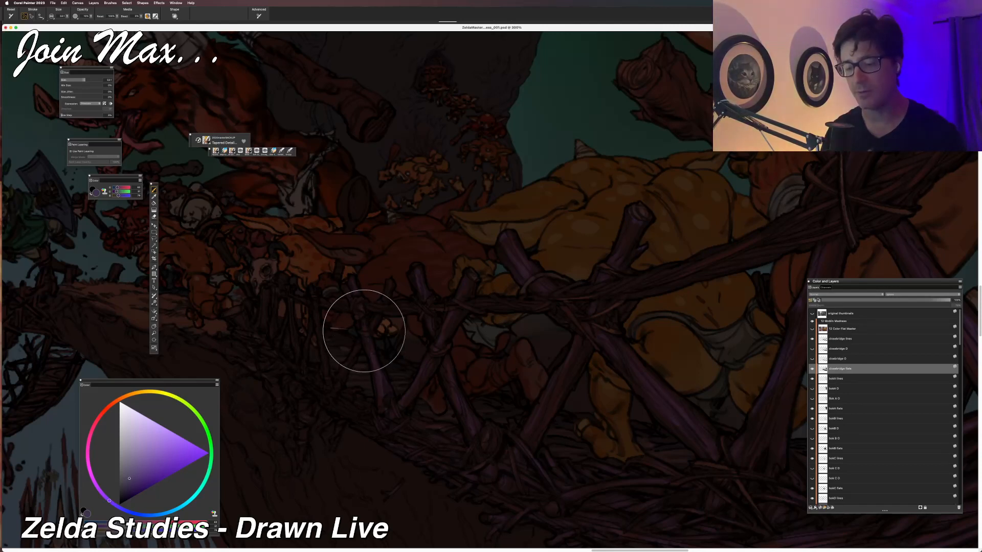
{"action": "left_click_drag", "start_coordinate": [352, 438], "coordinate": [375, 396]}
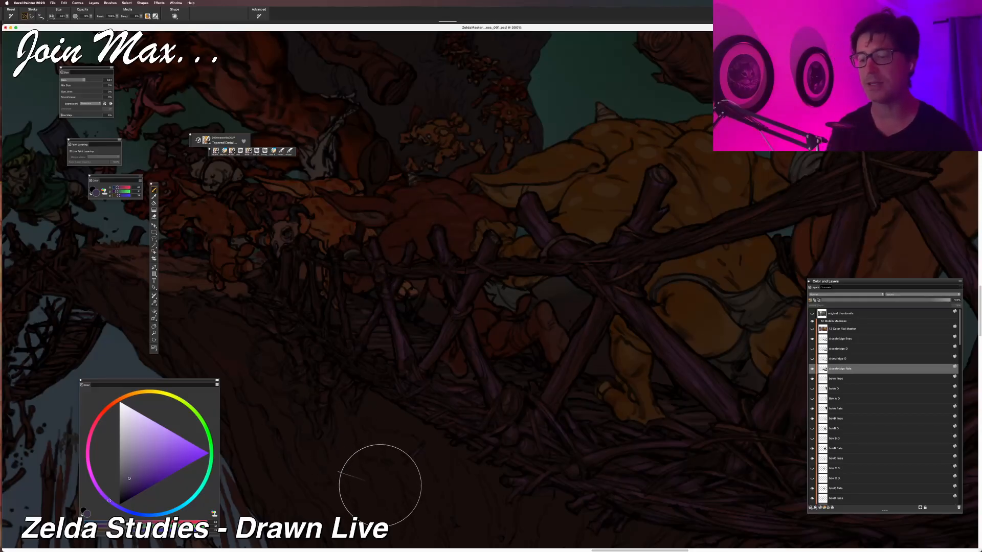
{"action": "left_click_drag", "start_coordinate": [372, 466], "coordinate": [365, 494]}
Continue the dark purple tint on the receding railing posts nearer the red creatures, checking it against the whole battle scene.
{"action": "key", "text": "super+minus"}
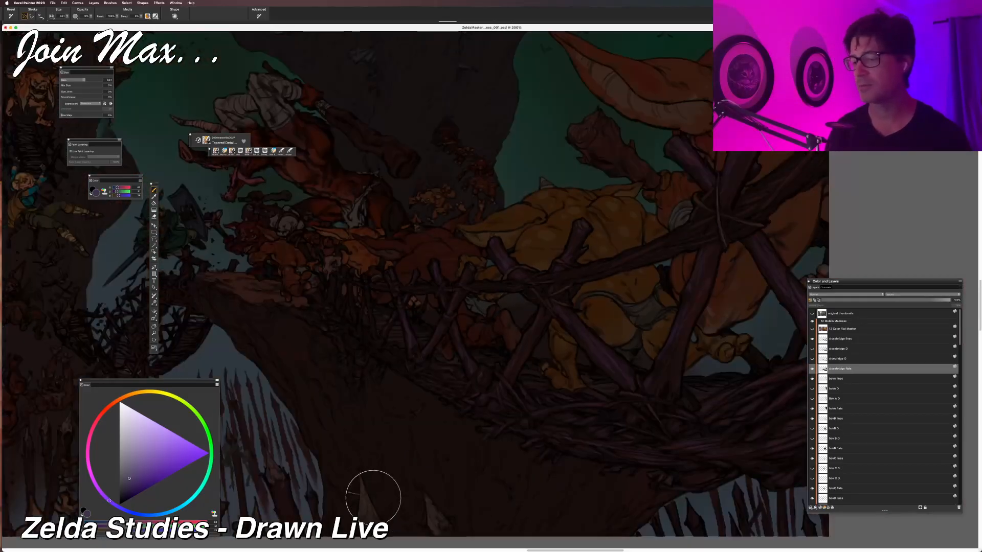
{"action": "key", "text": "super+equal"}
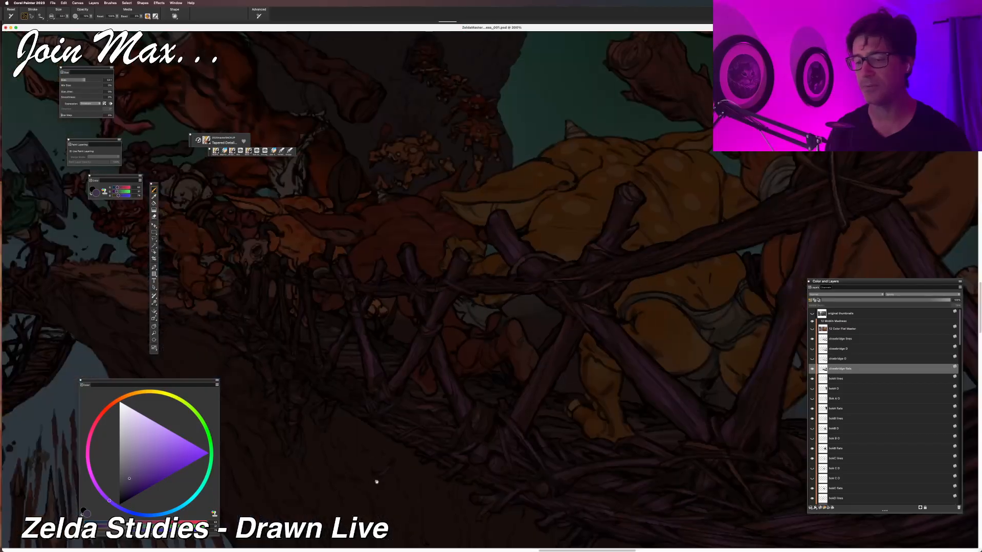
{"action": "scroll", "coordinate": [368, 477], "scroll_direction": "left", "scroll_amount": 2}
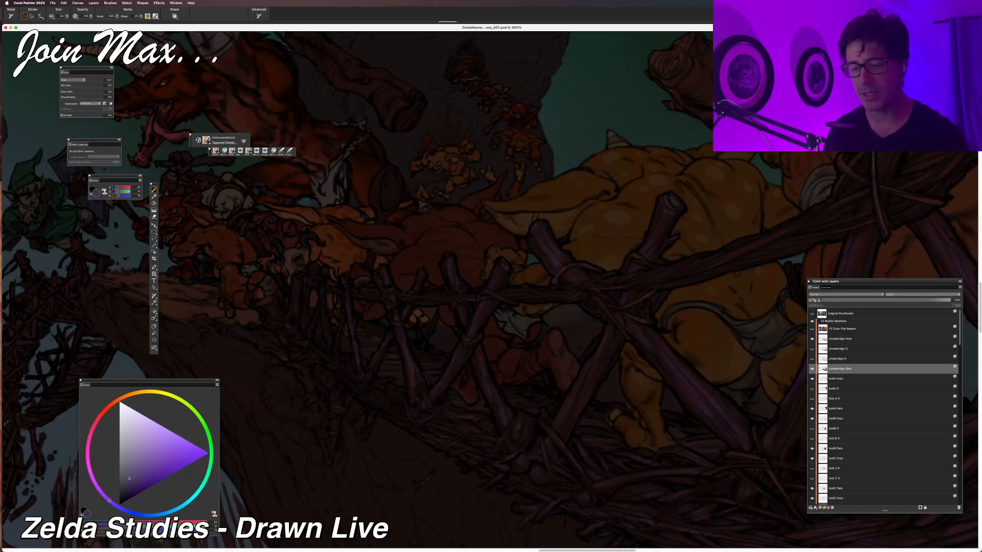
{"action": "key", "text": "super+minus"}
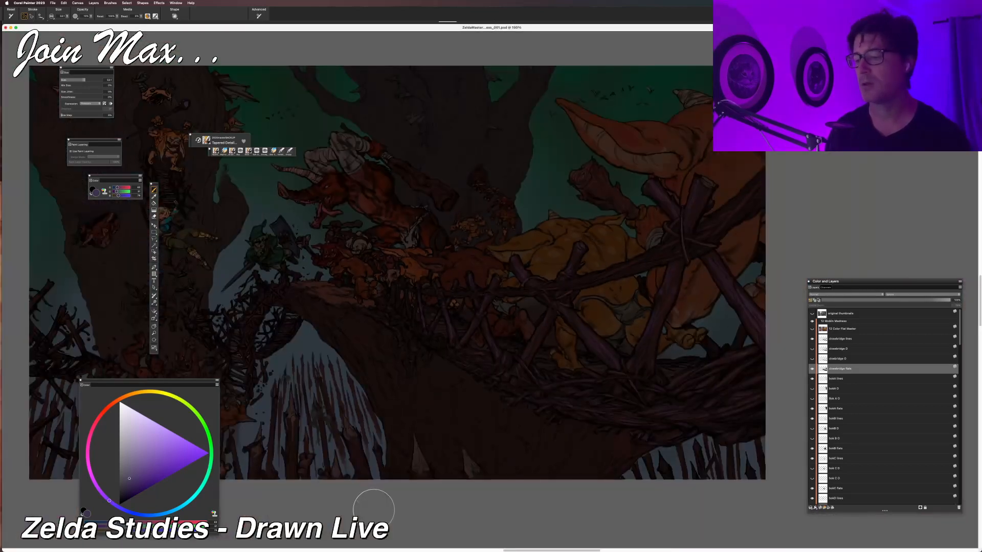
{"action": "key", "text": "super+plus"}
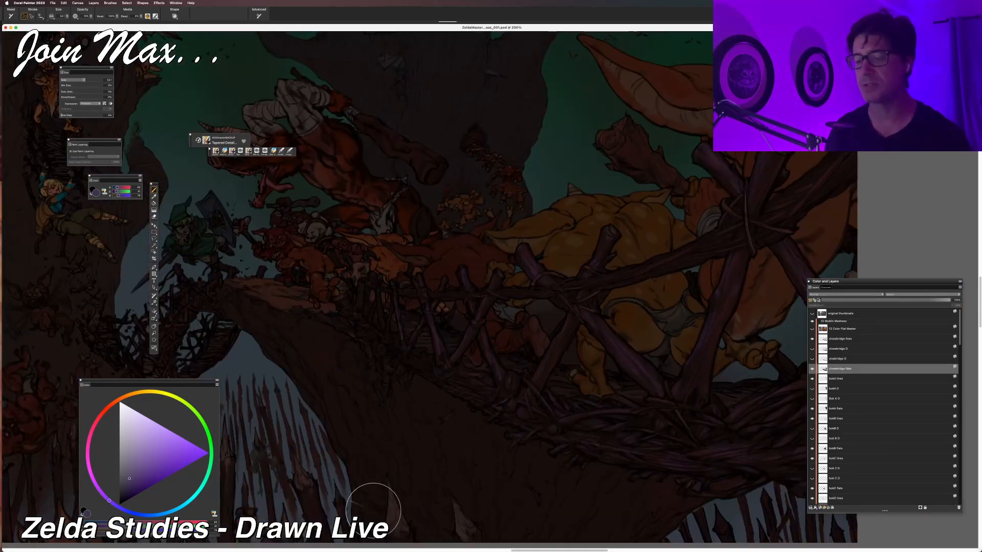
{"action": "scroll", "coordinate": [373, 504], "scroll_direction": "right", "scroll_amount": 5}
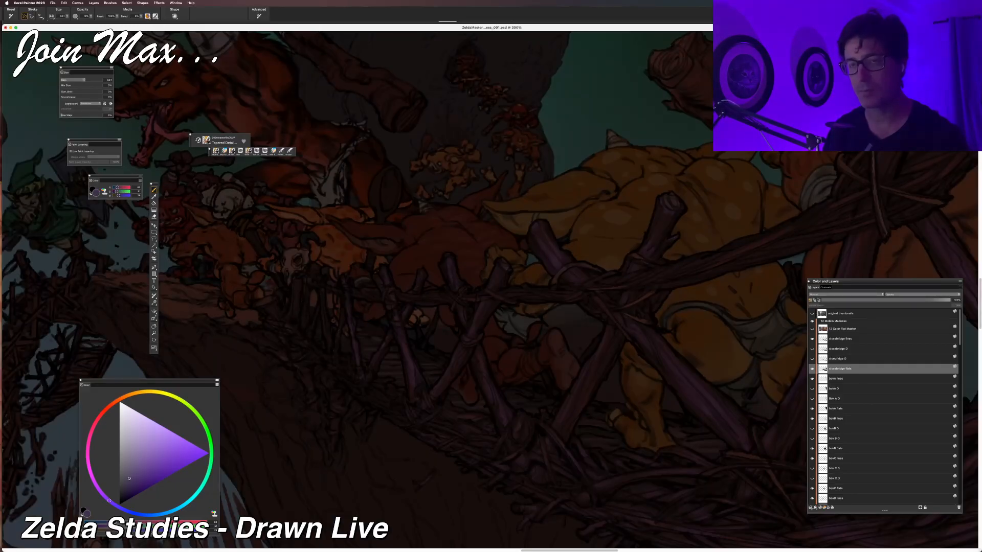
{"action": "scroll", "coordinate": [343, 286], "scroll_direction": "left", "scroll_amount": 3}
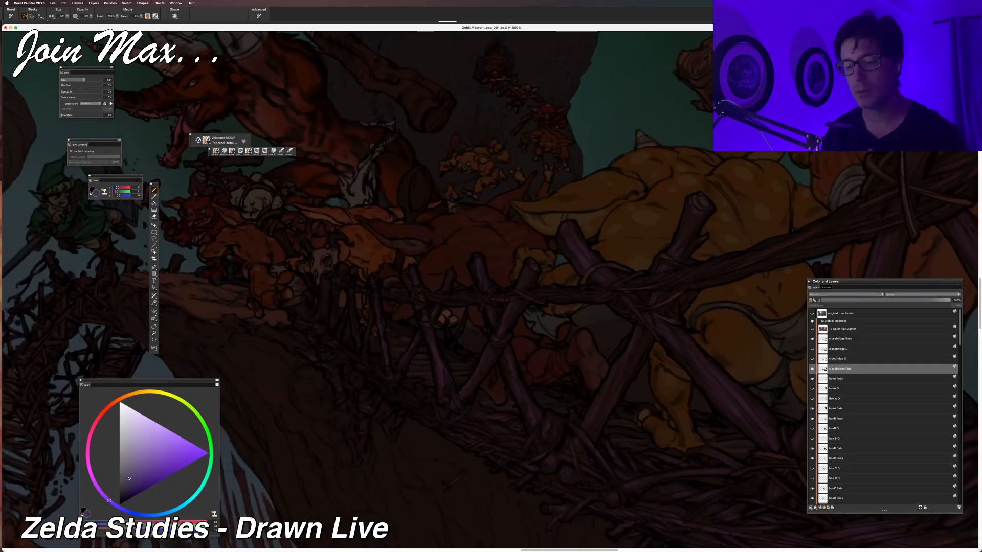
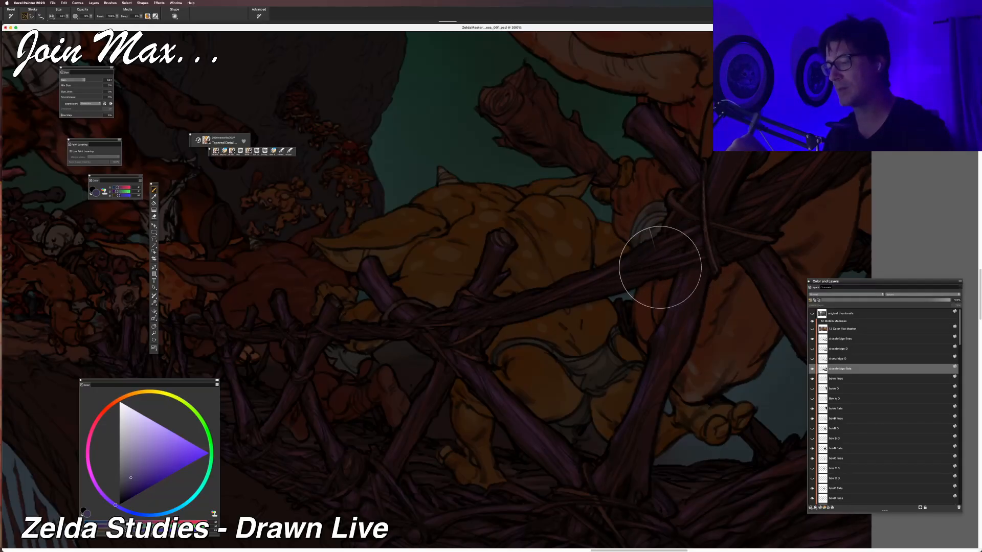
Brush dark blue-purple into the rail branches around the vine lashing of the large crossed foreground posts.
{"action": "scroll", "coordinate": [528, 277], "scroll_direction": "right", "scroll_amount": 2}
{"action": "scroll", "coordinate": [528, 277], "scroll_direction": "up", "scroll_amount": 1}
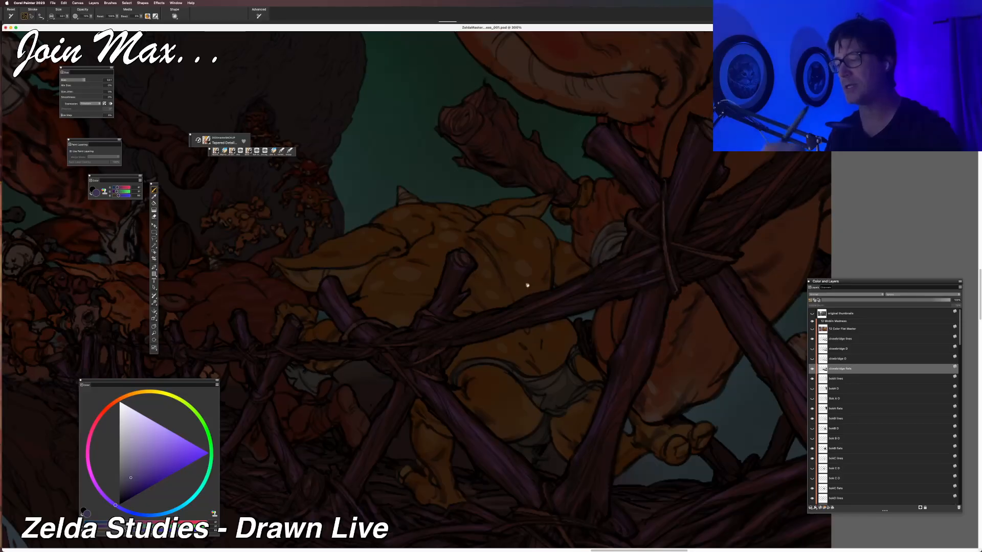
{"action": "scroll", "coordinate": [526, 280], "scroll_direction": "right", "scroll_amount": 5}
{"action": "scroll", "coordinate": [527, 281], "scroll_direction": "up", "scroll_amount": 1}
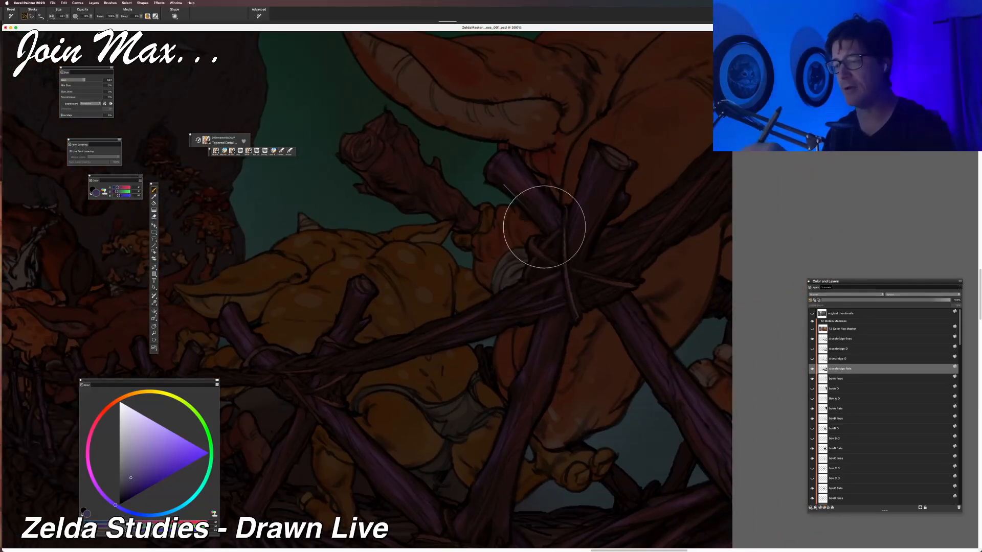
{"action": "scroll", "coordinate": [536, 280], "scroll_direction": "right", "scroll_amount": 5}
{"action": "scroll", "coordinate": [536, 280], "scroll_direction": "down", "scroll_amount": 2}
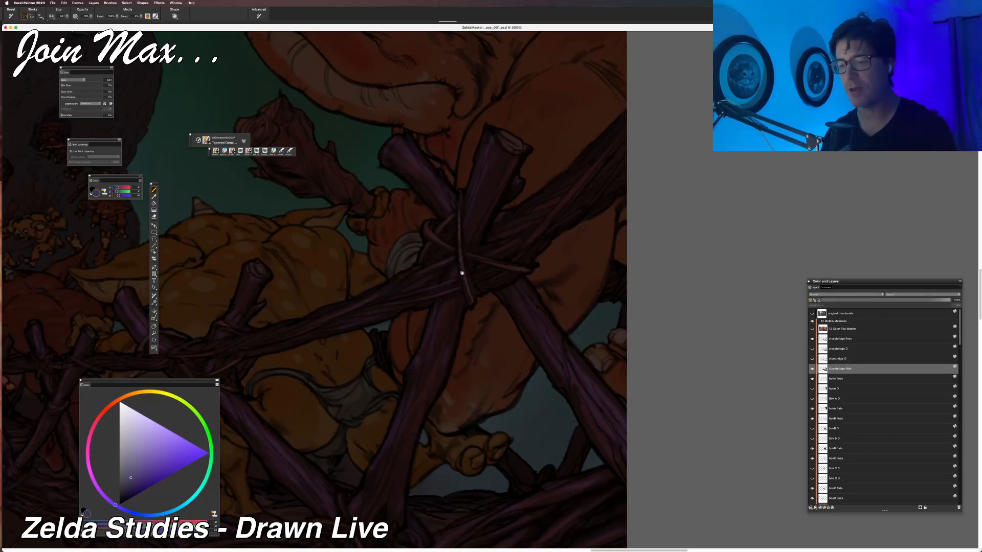
{"action": "scroll", "coordinate": [460, 269], "scroll_direction": "up", "scroll_amount": 2}
{"action": "scroll", "coordinate": [460, 270], "scroll_direction": "right", "scroll_amount": 1}
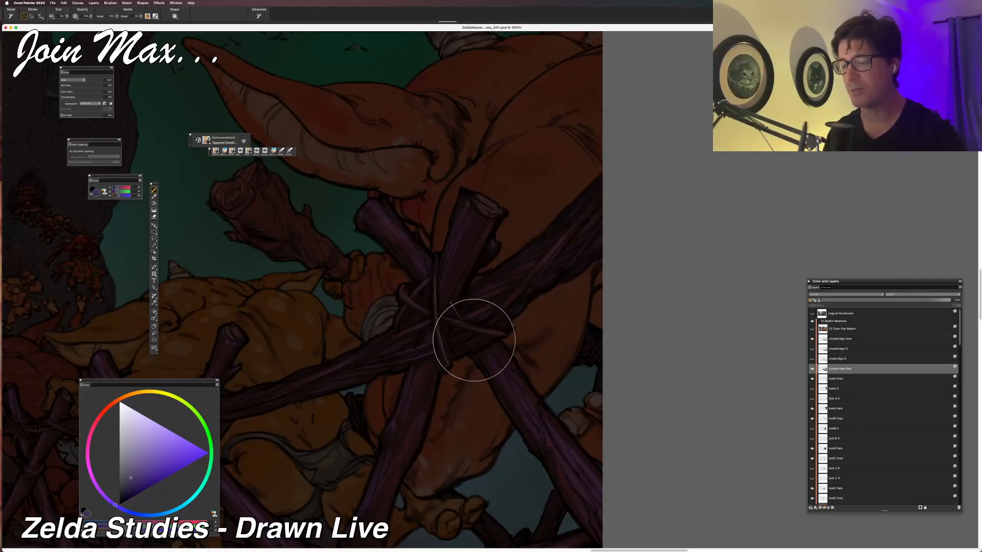
Check the foreground posts at lower magnification and add dark purple along the diagonal rail crossing the yellow creature's back.
{"action": "key", "text": "super+minus"}
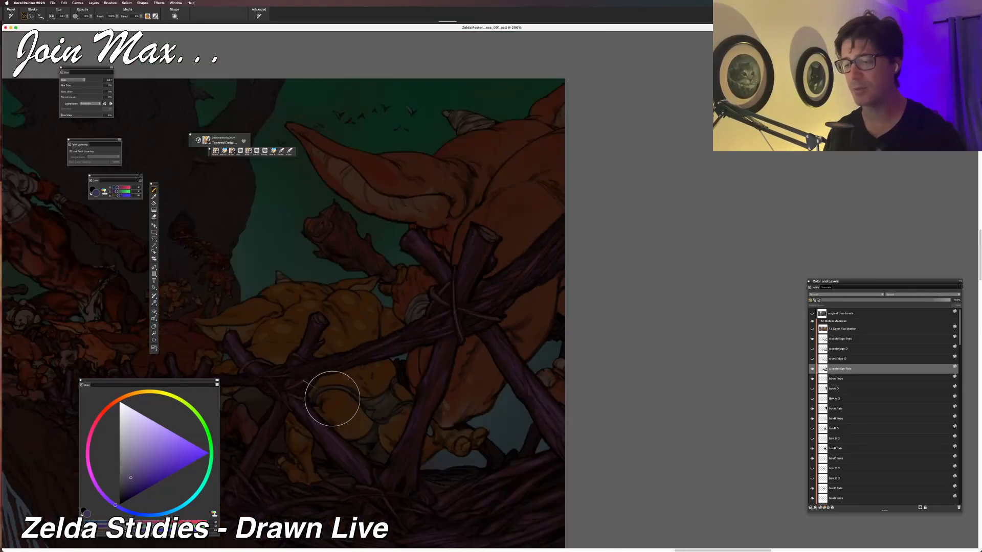
{"action": "scroll", "coordinate": [342, 445], "scroll_direction": "up", "scroll_amount": 3}
{"action": "key", "text": "super+plus"}
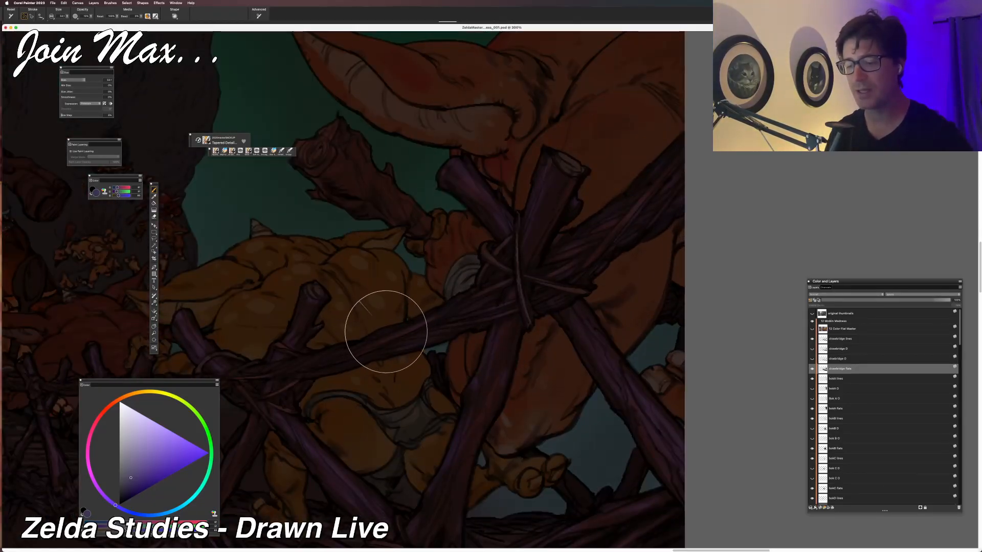
{"action": "left_click_drag", "start_coordinate": [329, 351], "coordinate": [449, 308]}
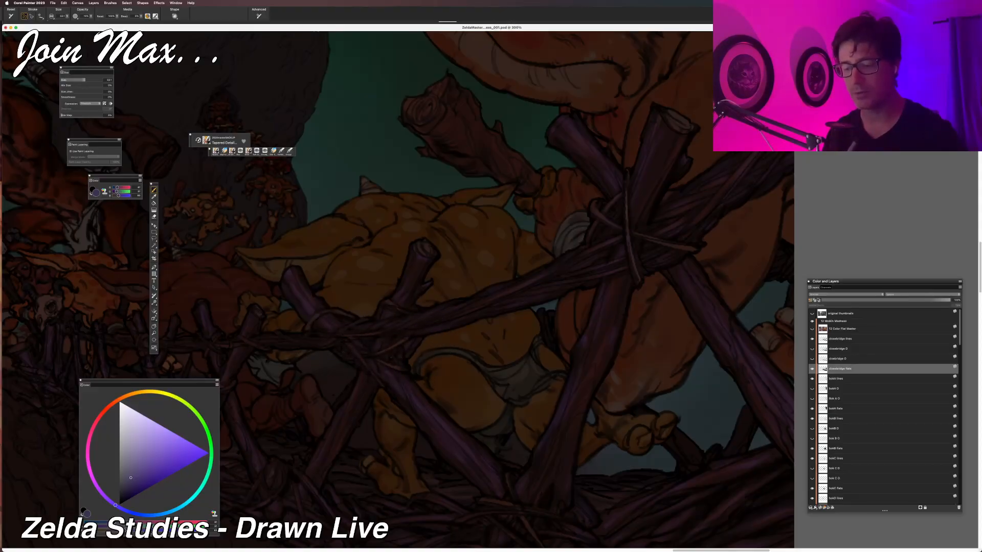
Brush dark purple over the thin railing posts receding along the bridge toward the small red creatures.
{"action": "left_click_drag", "start_coordinate": [395, 366], "coordinate": [332, 362]}
{"action": "key", "text": "super+minus"}
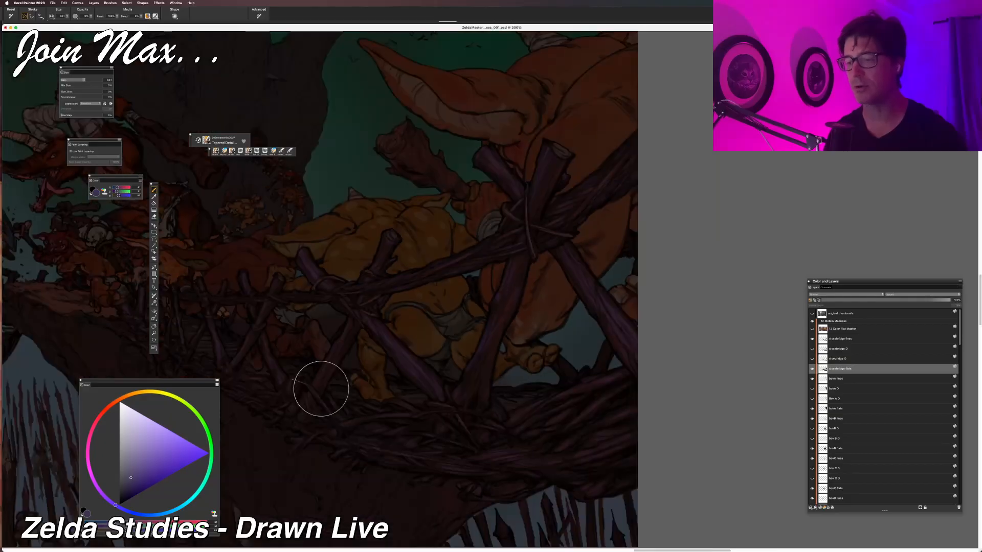
{"action": "scroll", "coordinate": [328, 408], "scroll_direction": "up", "scroll_amount": 1}
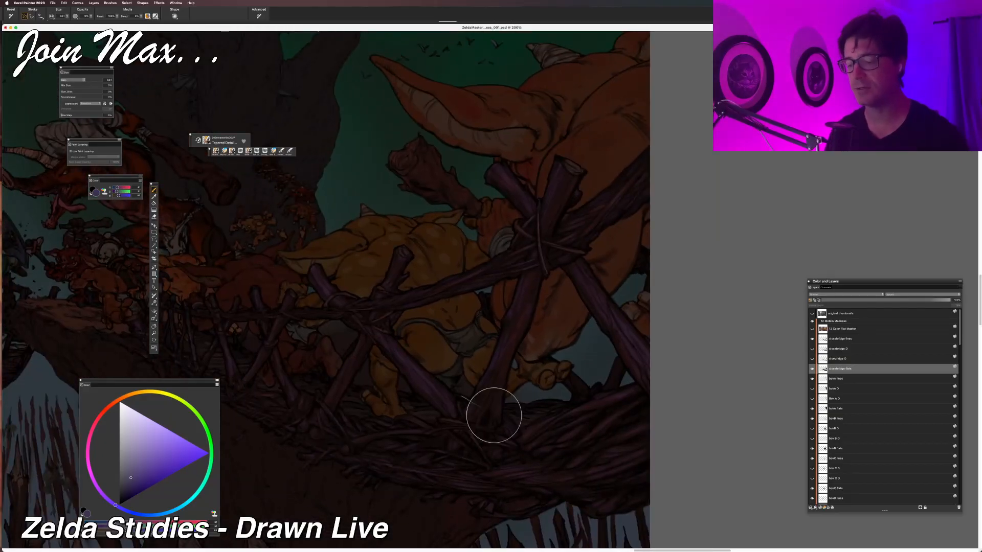
{"action": "left_click_drag", "start_coordinate": [352, 416], "coordinate": [395, 443]}
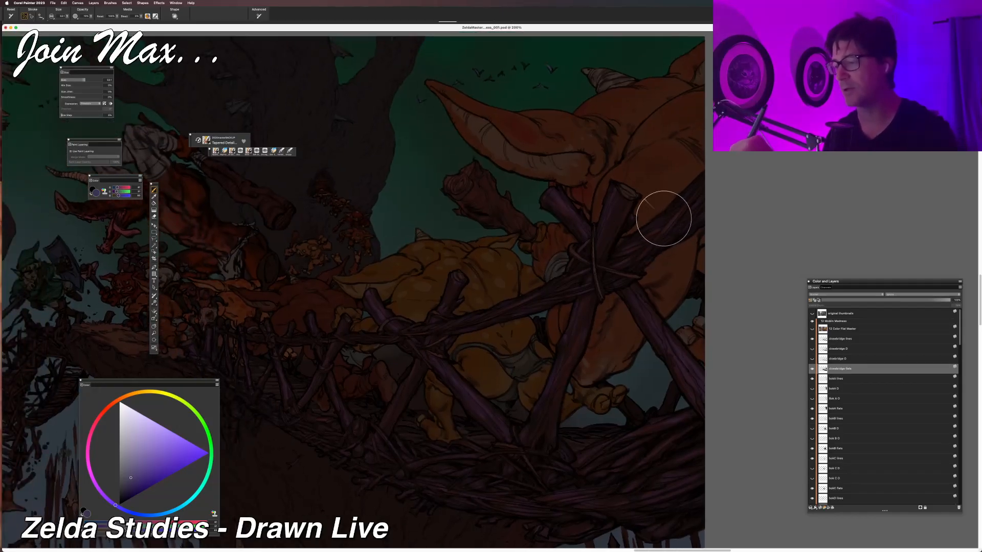
{"action": "left_click_drag", "start_coordinate": [329, 416], "coordinate": [359, 397]}
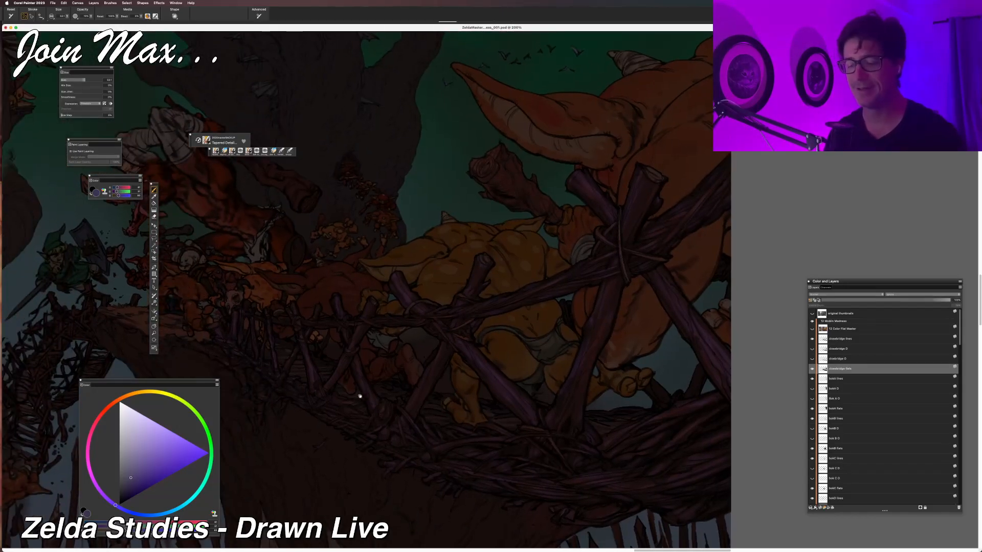
{"action": "key", "text": "super+equal"}
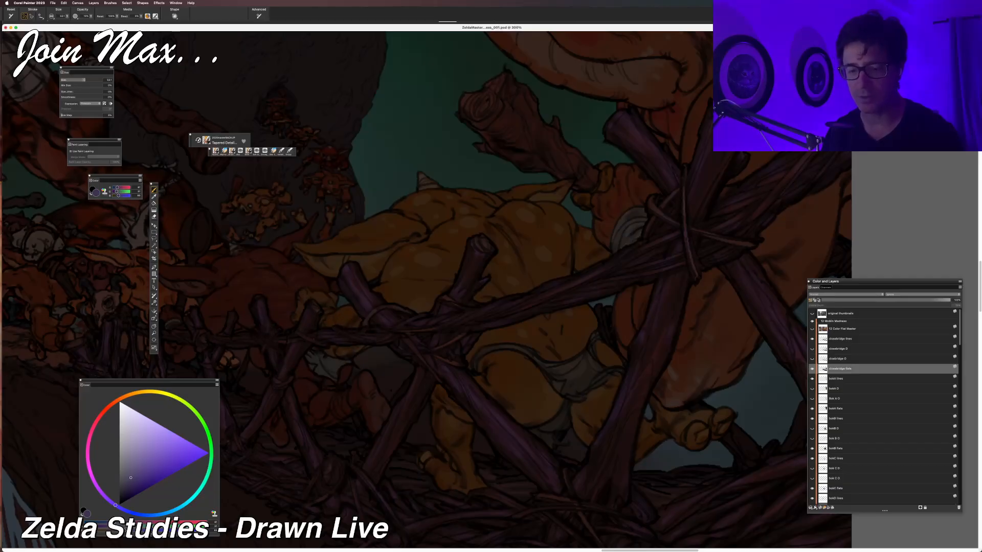
{"action": "left_click_drag", "start_coordinate": [319, 328], "coordinate": [363, 378]}
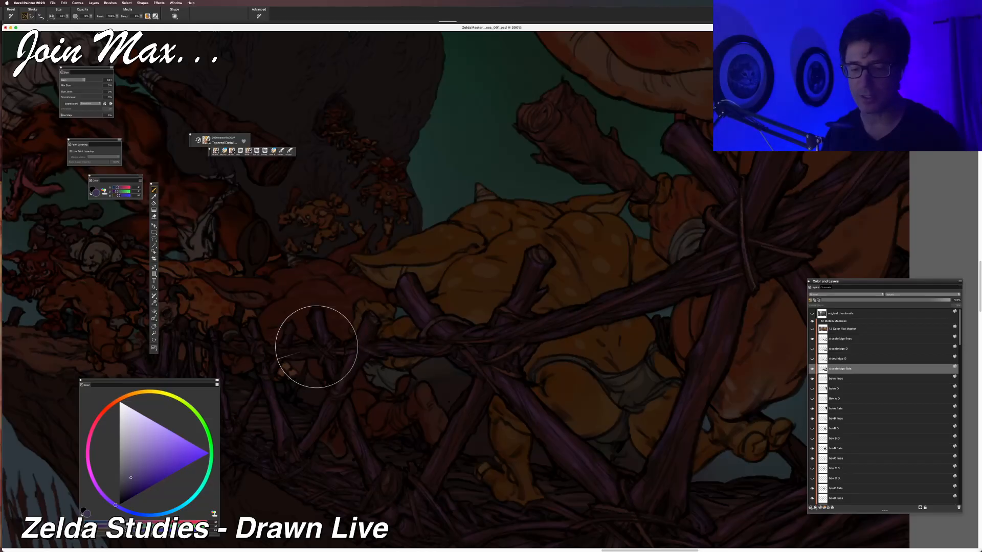
{"action": "left_click_drag", "start_coordinate": [299, 409], "coordinate": [334, 342]}
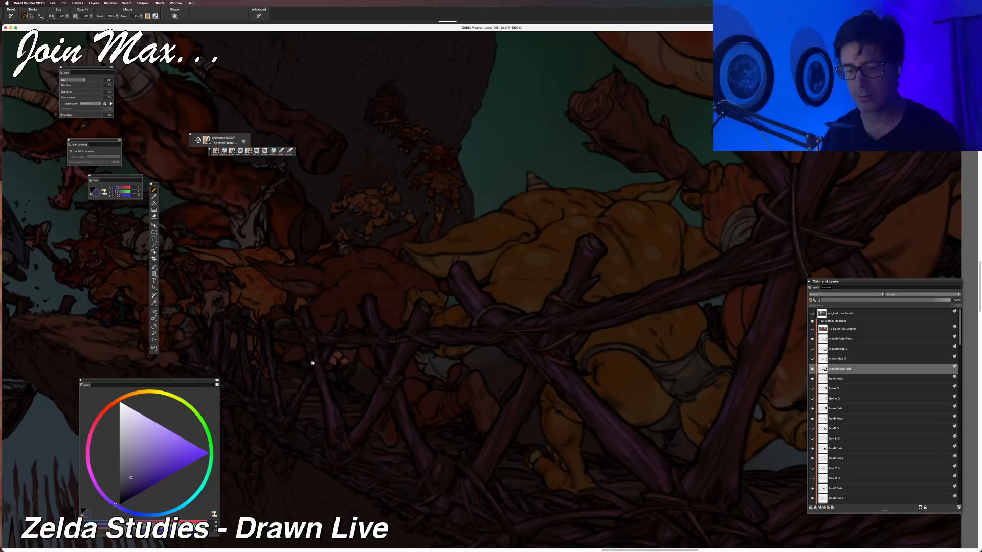
{"action": "left_click_drag", "start_coordinate": [312, 352], "coordinate": [358, 386]}
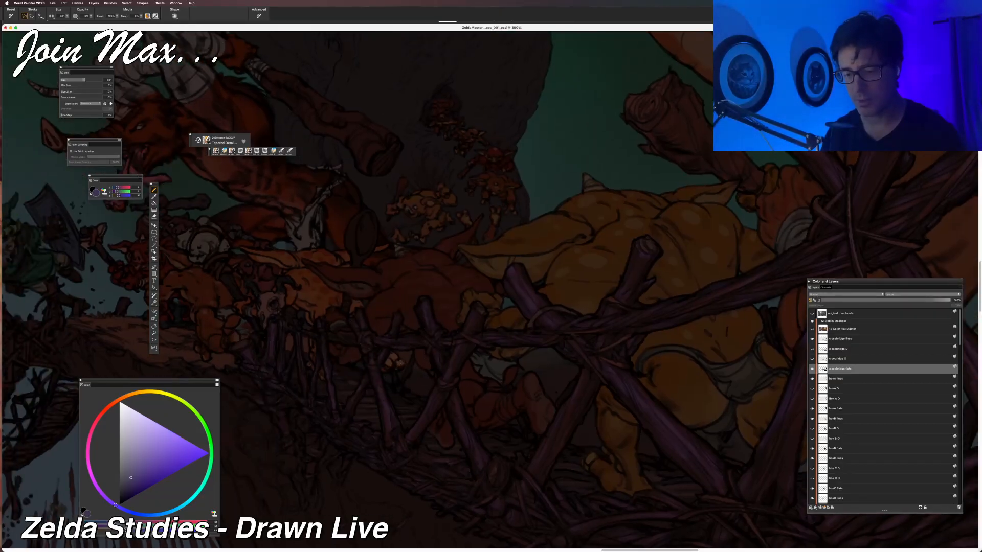
{"action": "left_click_drag", "start_coordinate": [344, 325], "coordinate": [343, 361]}
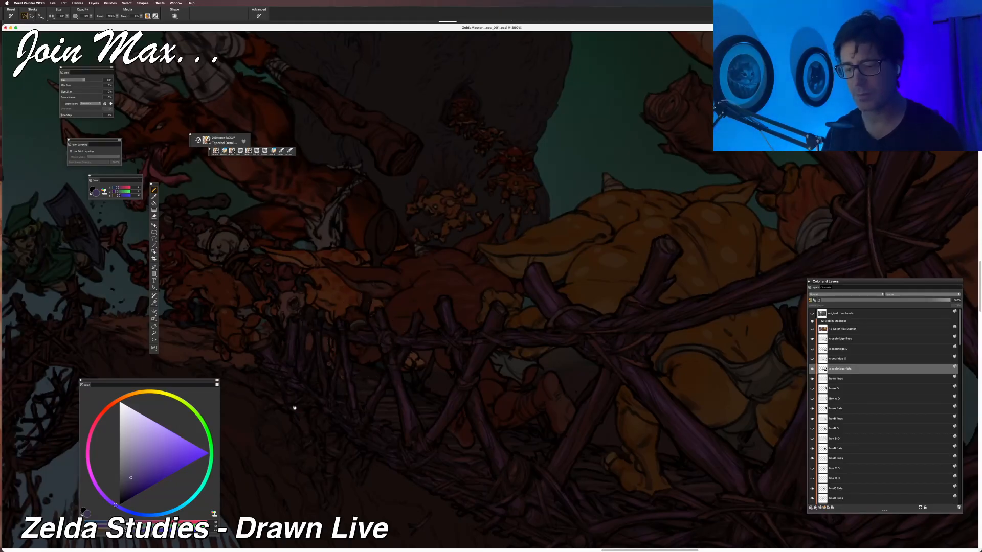
{"action": "scroll", "coordinate": [294, 408], "scroll_direction": "down", "scroll_amount": 2}
{"action": "left_click_drag", "start_coordinate": [310, 405], "coordinate": [324, 449]}
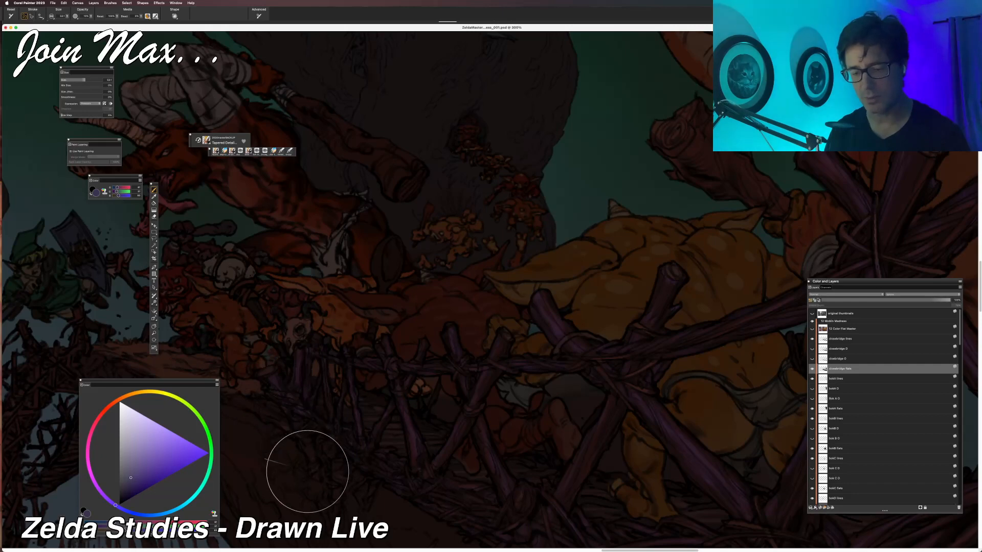
Review the purple variation along the whole foreground bridge at several magnifications, comparing it with the surrounding battle scene.
{"action": "key", "text": "super+minus"}
{"action": "scroll", "coordinate": [360, 467], "scroll_direction": "right", "scroll_amount": 5}
{"action": "scroll", "coordinate": [348, 440], "scroll_direction": "down", "scroll_amount": 4}
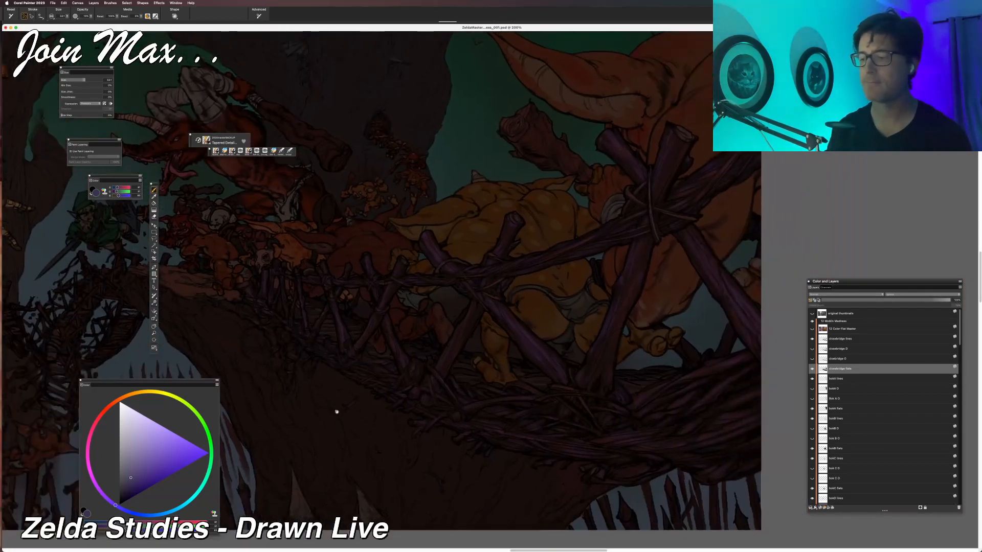
{"action": "key", "text": "super+plus"}
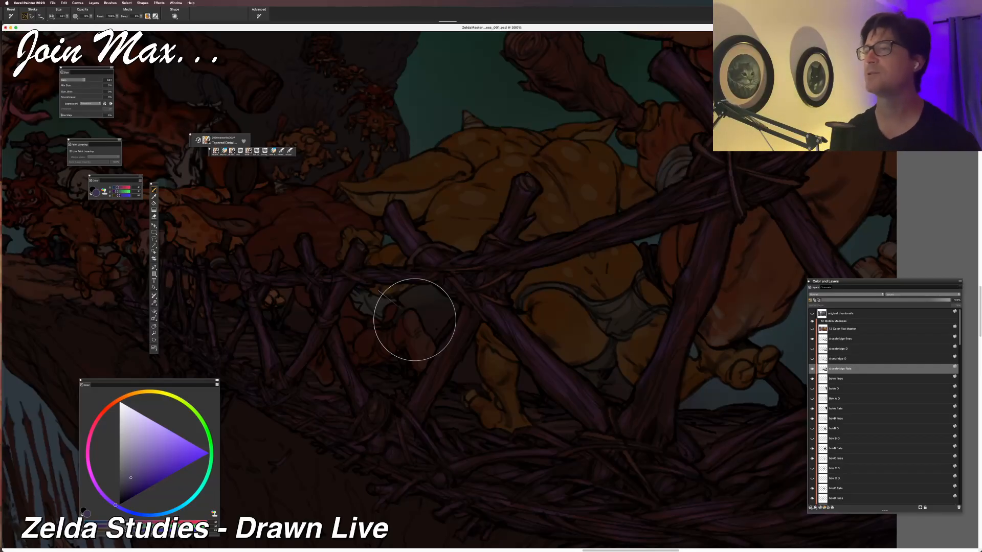
{"action": "key", "text": "super+minus"}
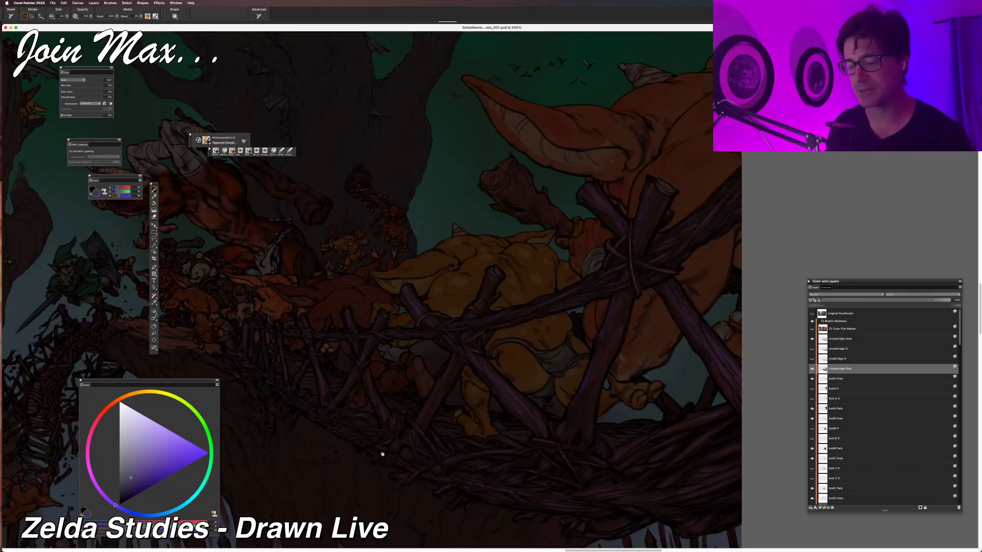
{"action": "key", "text": "super+minus"}
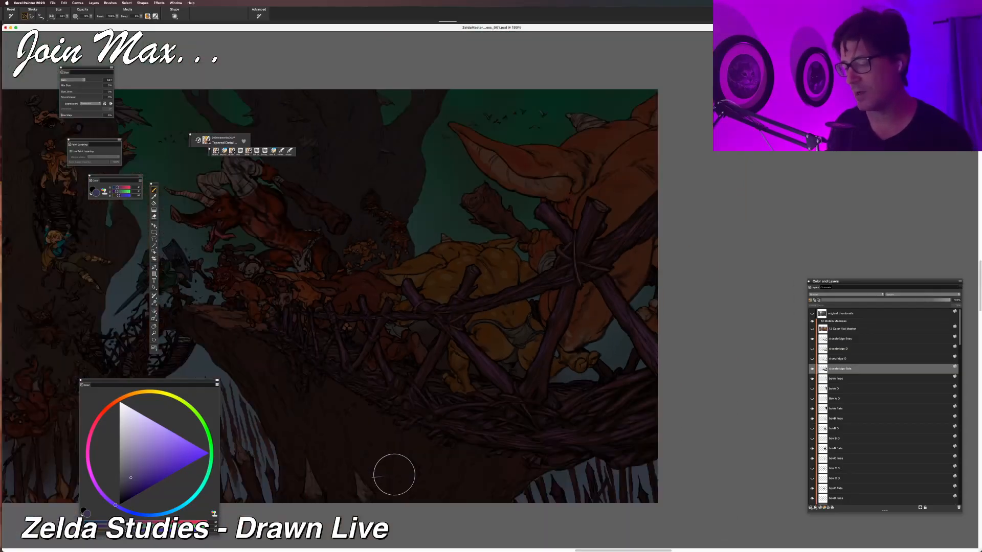
{"action": "key", "text": "super+equal"}
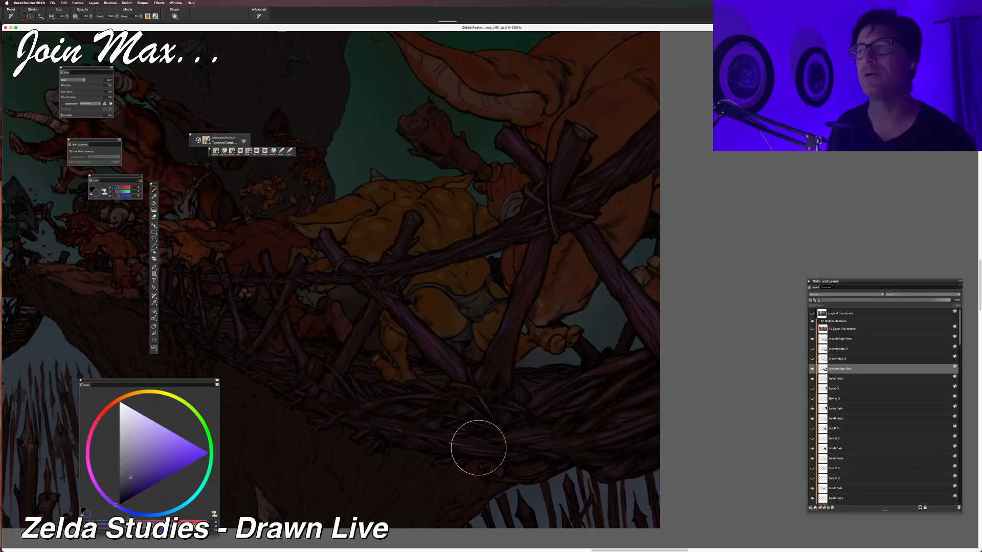
{"action": "scroll", "coordinate": [478, 447], "scroll_direction": "left", "scroll_amount": 3}
{"action": "scroll", "coordinate": [478, 447], "scroll_direction": "up", "scroll_amount": 1}
{"action": "left_click_drag", "start_coordinate": [343, 427], "coordinate": [392, 448]}
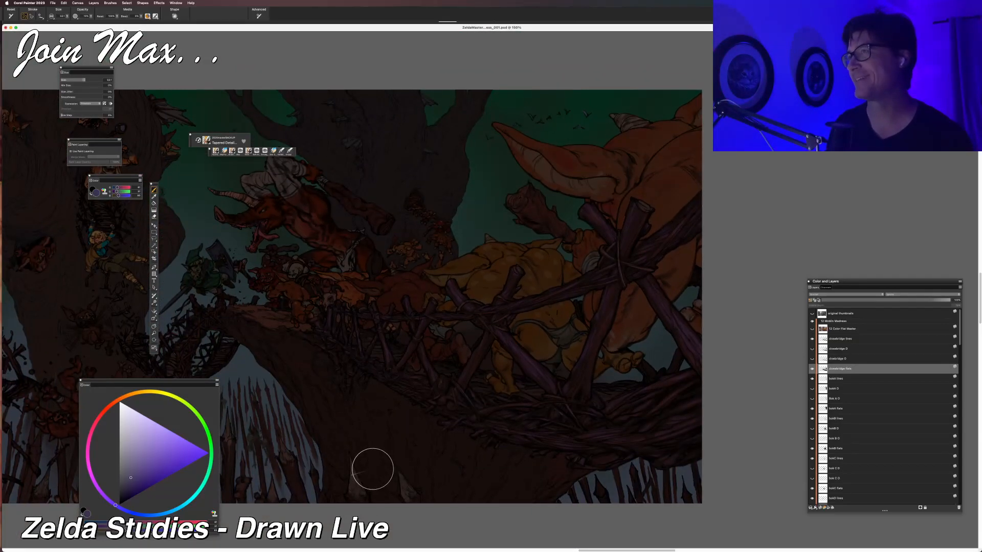
{"action": "left_click_drag", "start_coordinate": [340, 438], "coordinate": [356, 460]}
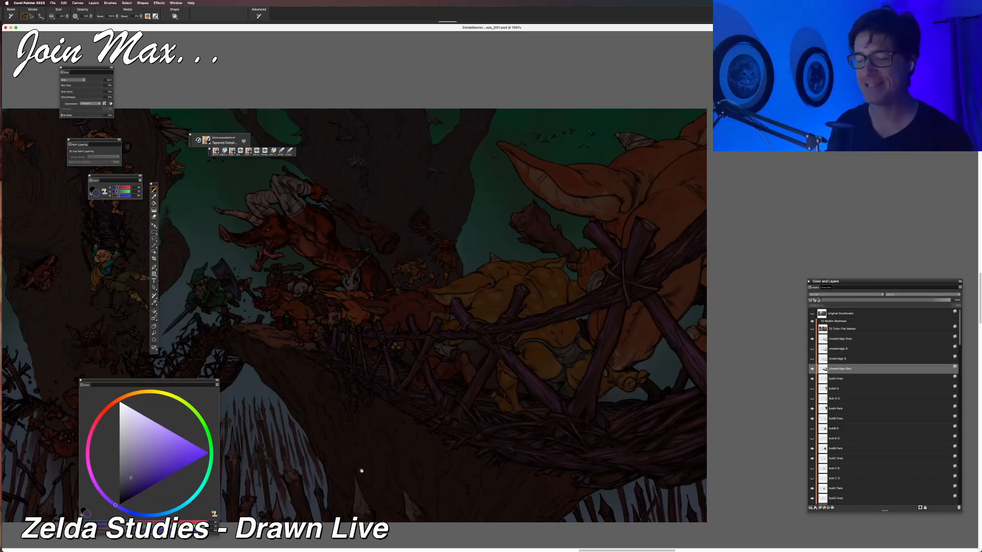
{"action": "key", "text": "super+equal"}
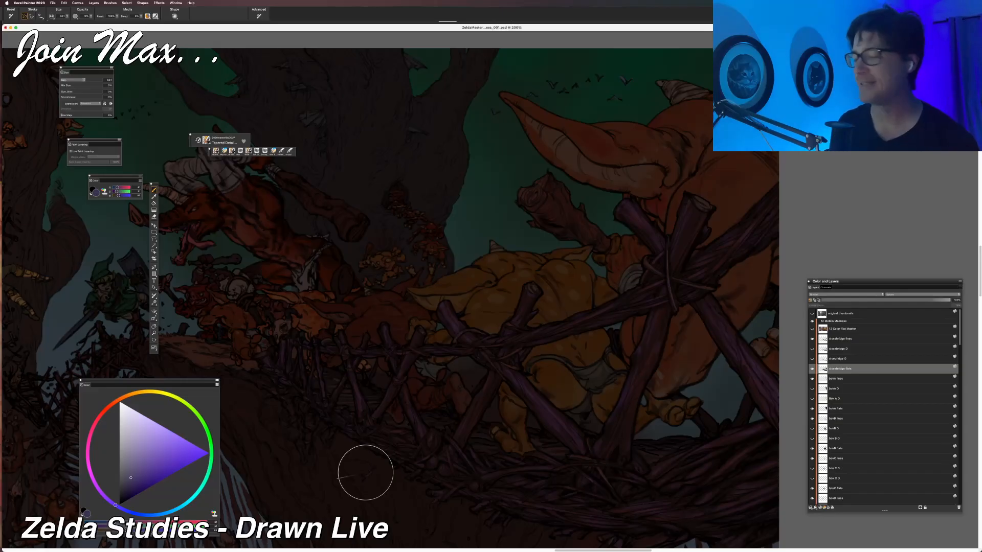
{"action": "left_click_drag", "start_coordinate": [420, 434], "coordinate": [347, 435]}
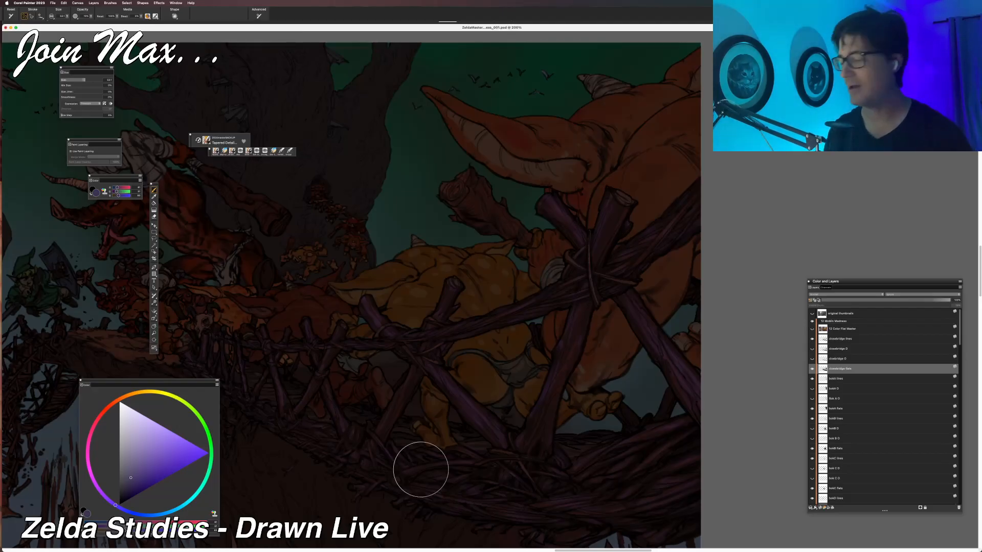
Show the Color Flat Master layer over the artwork and make it the active layer.
{"action": "left_click", "coordinate": [812, 314]}
{"action": "left_click", "coordinate": [812, 313]}
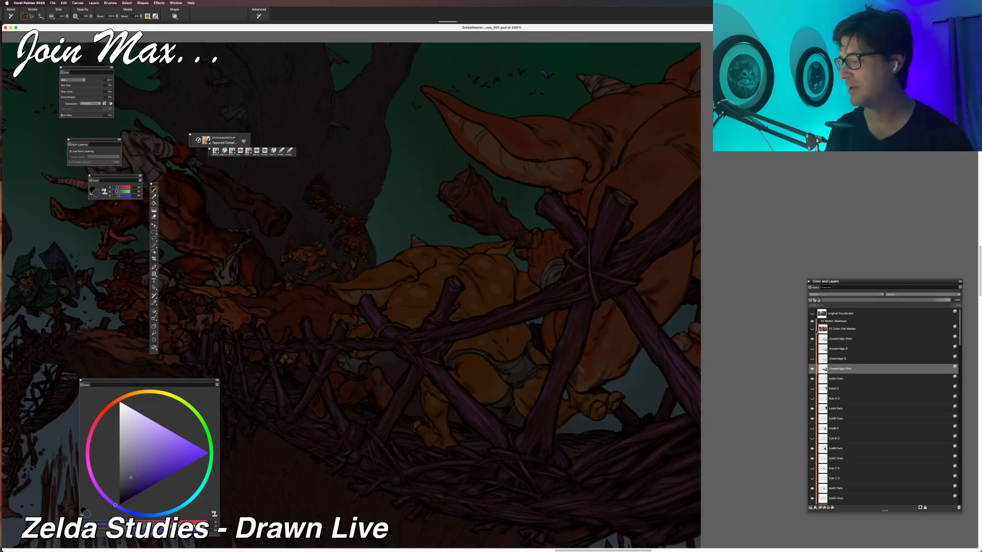
{"action": "left_click", "coordinate": [812, 330]}
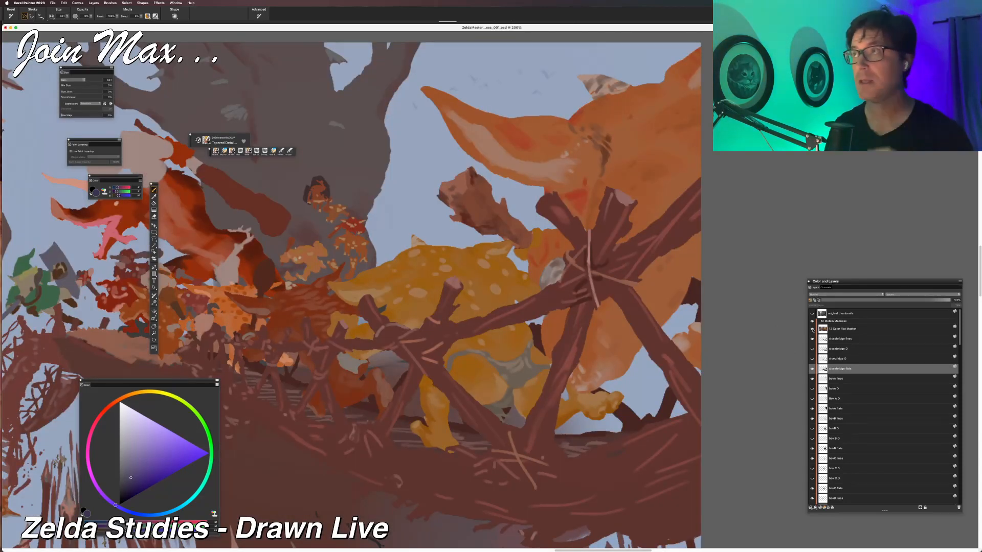
{"action": "double_click", "coordinate": [848, 330]}
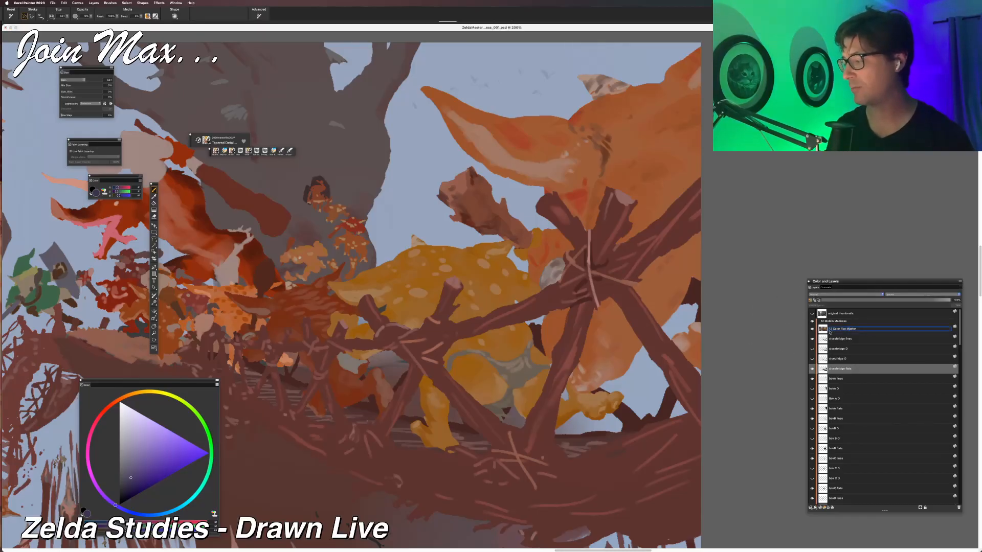
{"action": "key", "text": "Return"}
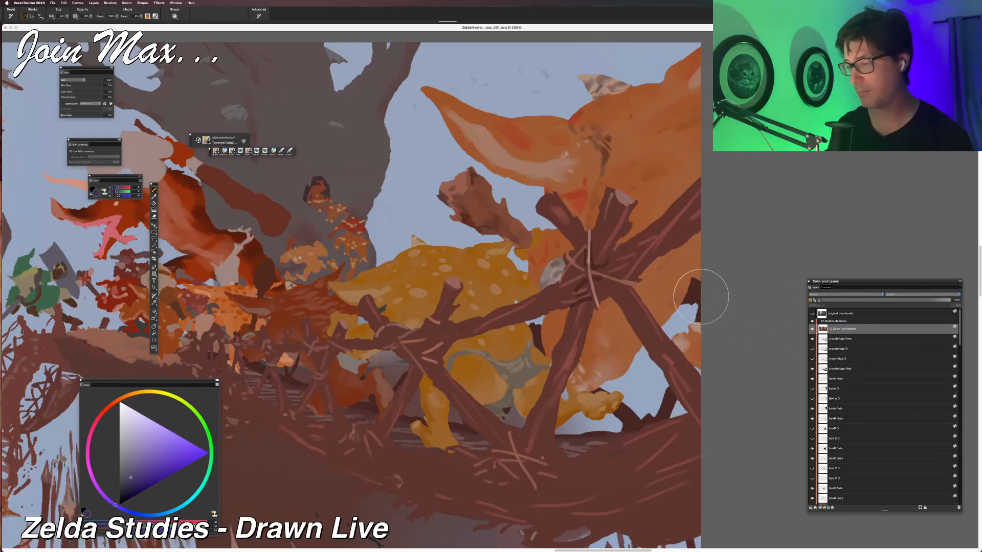
Try a Magic Wand selection of the large creature's orange skin on the color flats, clear it and hide that layer.
{"action": "key", "text": "w"}
{"action": "left_click", "coordinate": [644, 143]}
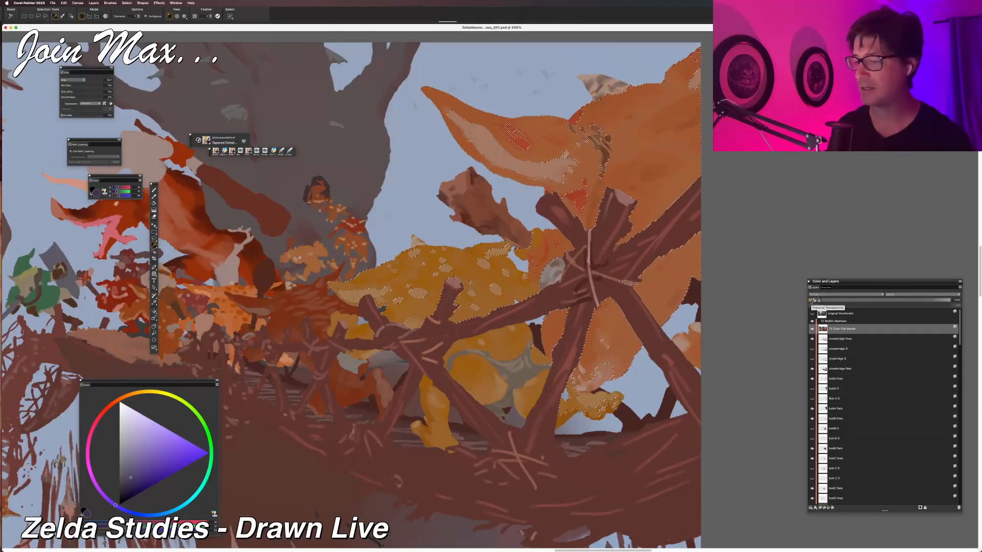
{"action": "key", "text": "super+d"}
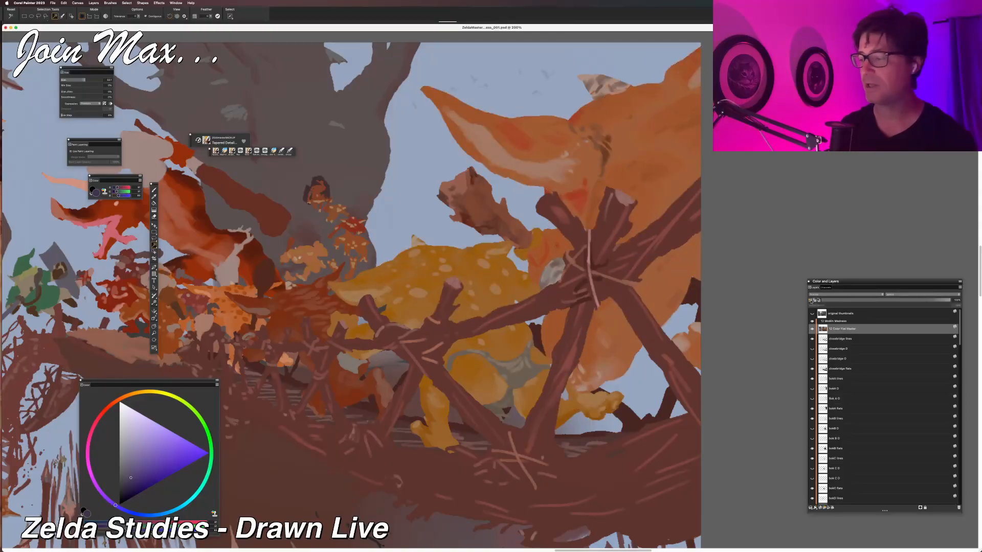
{"action": "left_click", "coordinate": [812, 329]}
Bring the large orange creature into view and make its bokA flats layer active.
{"action": "left_click_drag", "start_coordinate": [756, 324], "coordinate": [679, 294]}
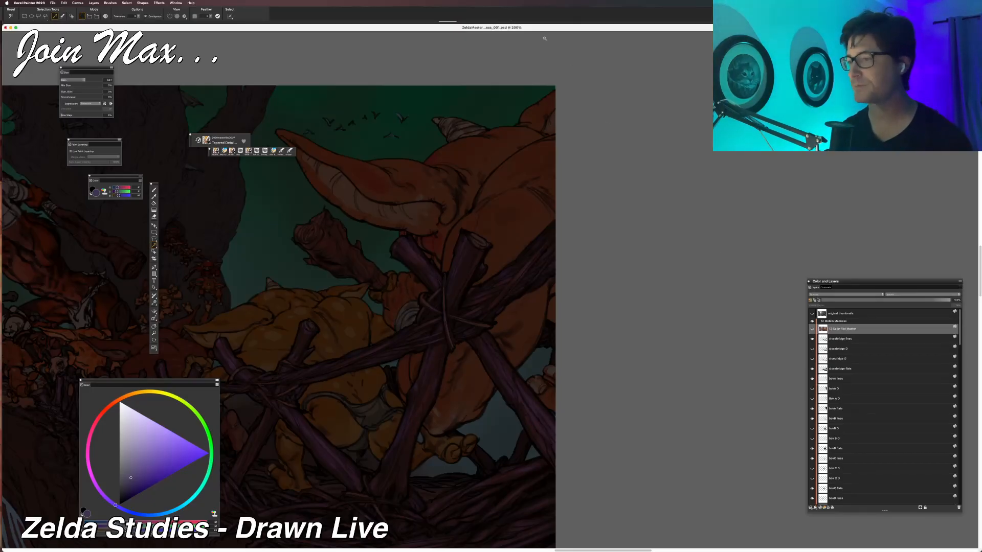
{"action": "left_click_drag", "start_coordinate": [660, 245], "coordinate": [637, 289]}
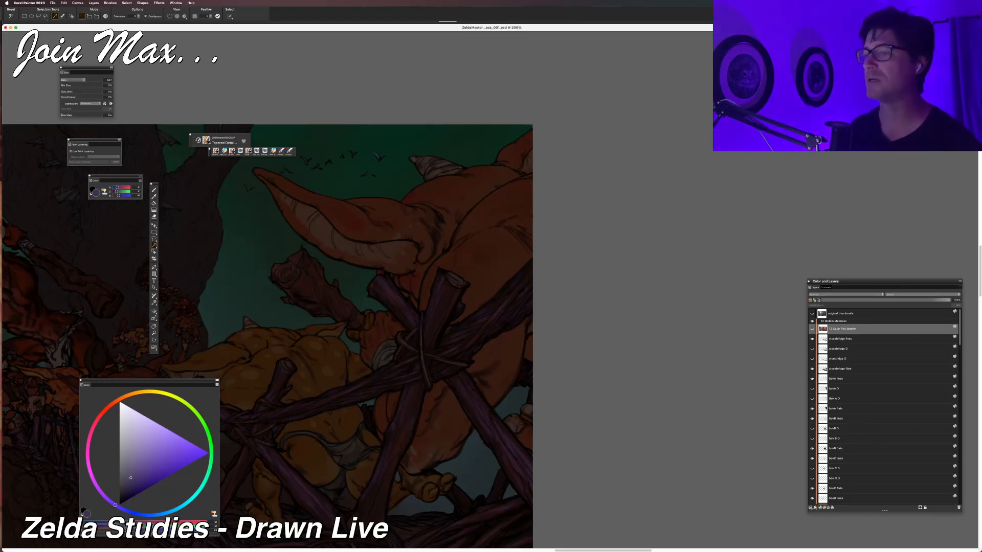
{"action": "scroll", "coordinate": [658, 151], "scroll_direction": "down", "scroll_amount": 2}
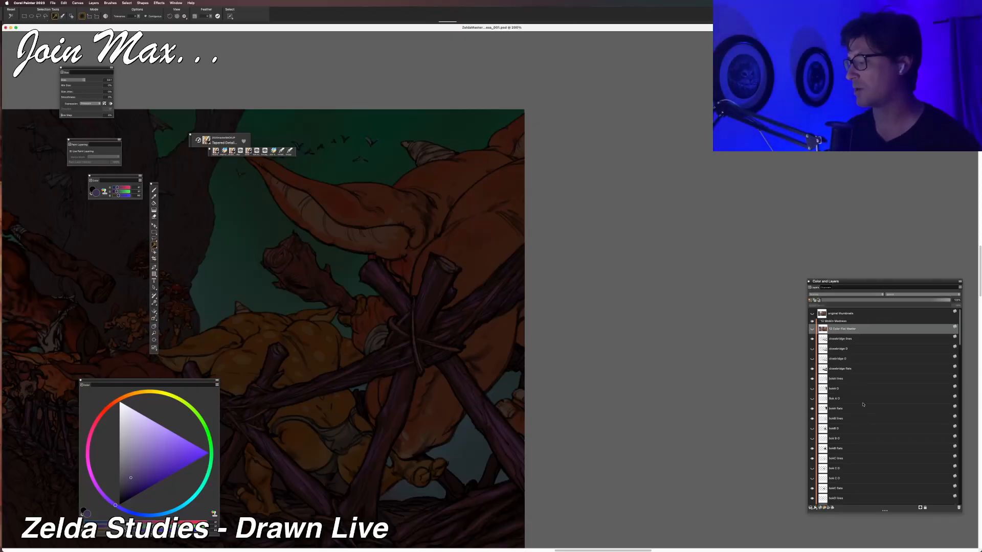
{"action": "scroll", "coordinate": [862, 404], "scroll_direction": "down", "scroll_amount": 3}
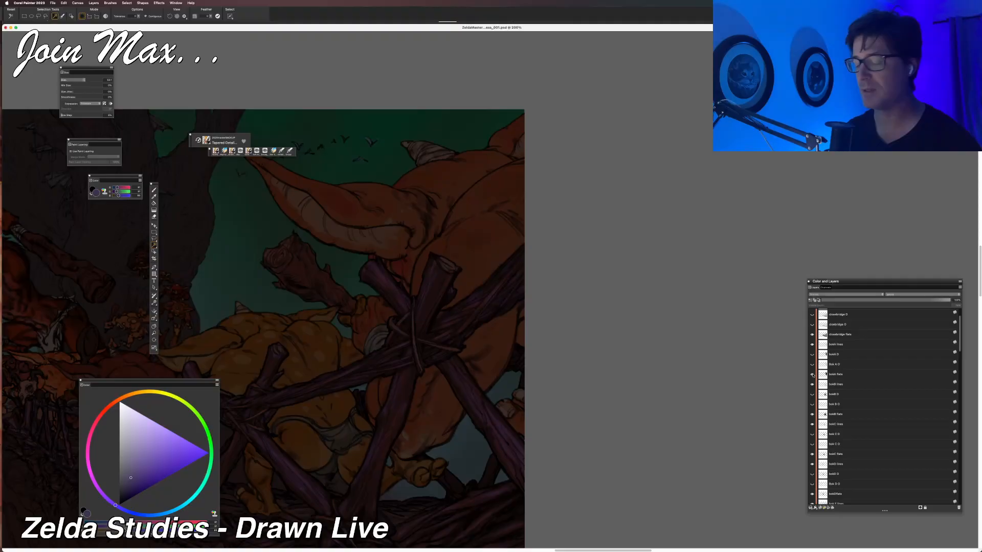
{"action": "left_click", "coordinate": [830, 374]}
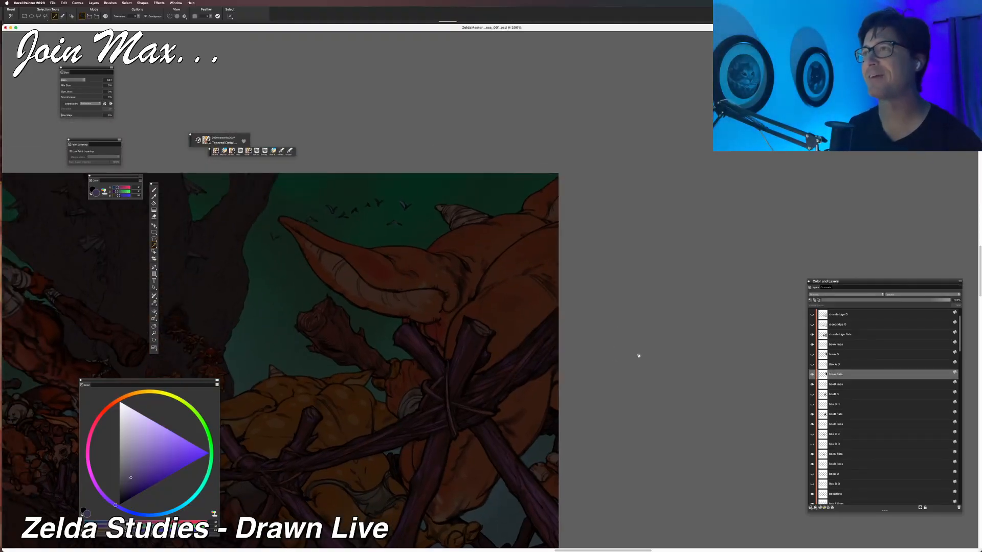
Sample colors with the brush and paint muted purple variation over the large orange creature's ear and shoulders, undoing unwanted strokes.
{"action": "key", "text": "b"}
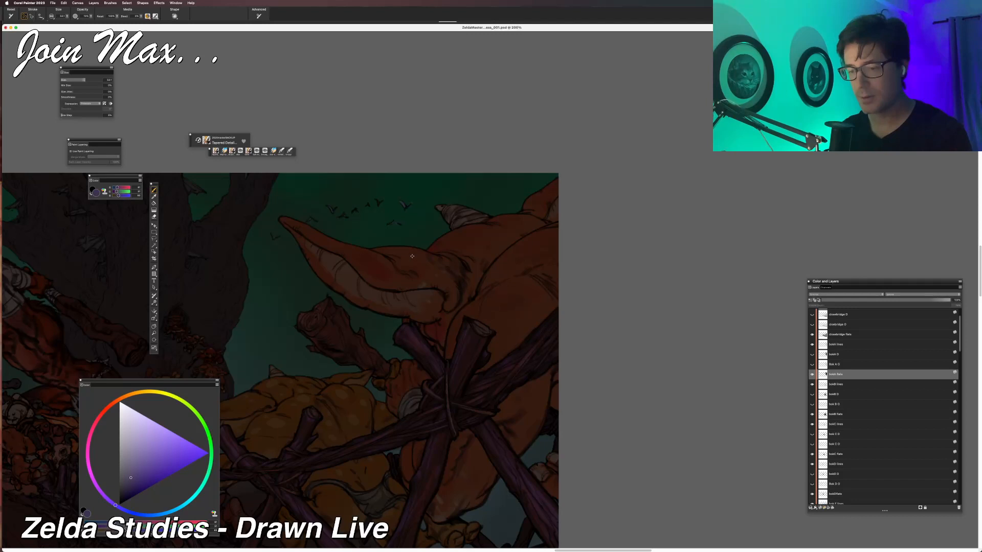
{"action": "left_click", "coordinate": [518, 287], "text": "alt"}
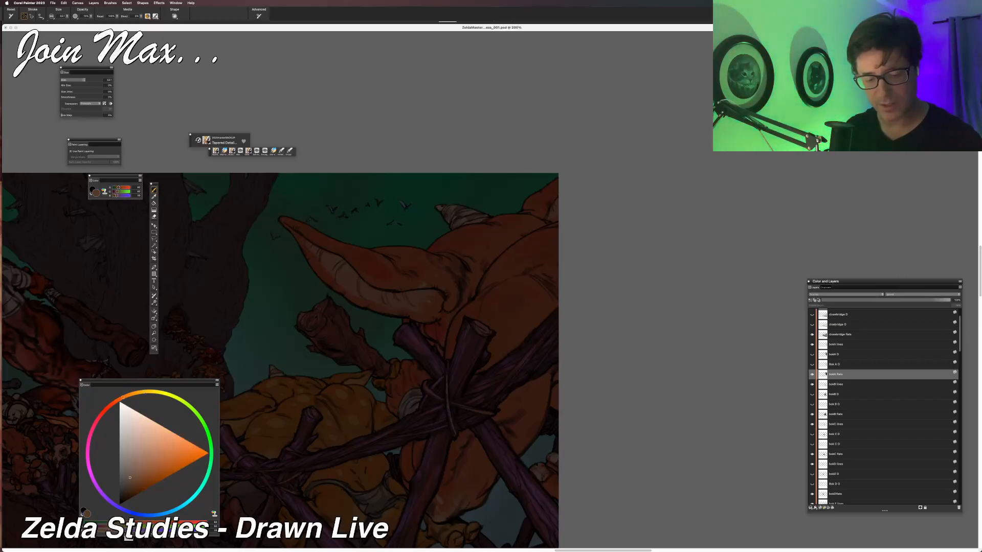
{"action": "scroll", "coordinate": [300, 447], "scroll_direction": "right", "scroll_amount": 3}
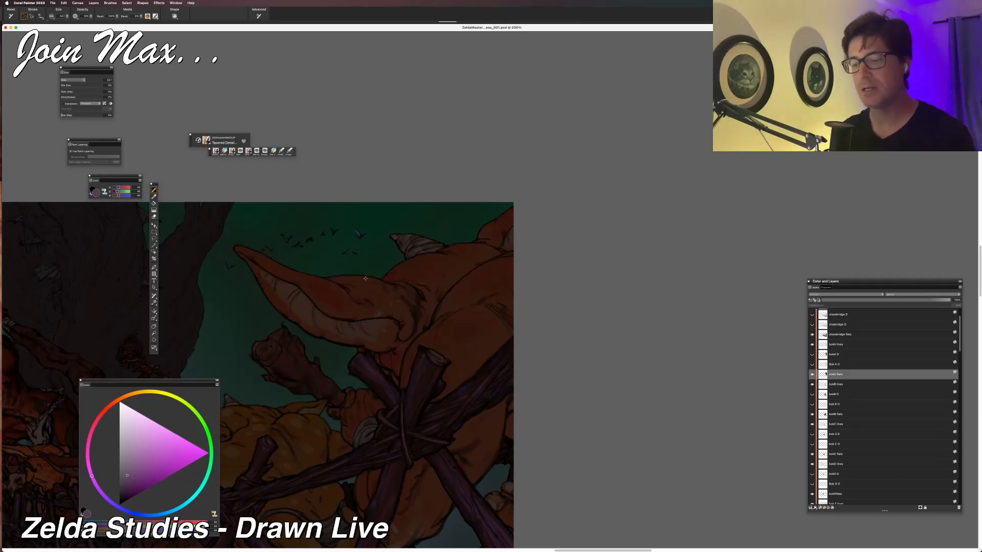
{"action": "left_click", "coordinate": [462, 315], "text": "alt"}
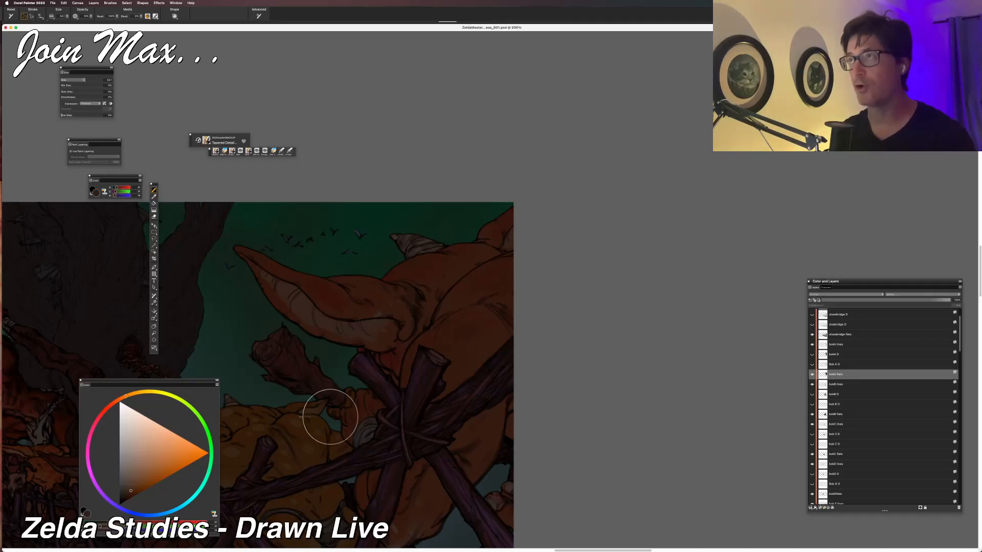
{"action": "left_click_drag", "start_coordinate": [340, 410], "coordinate": [386, 428]}
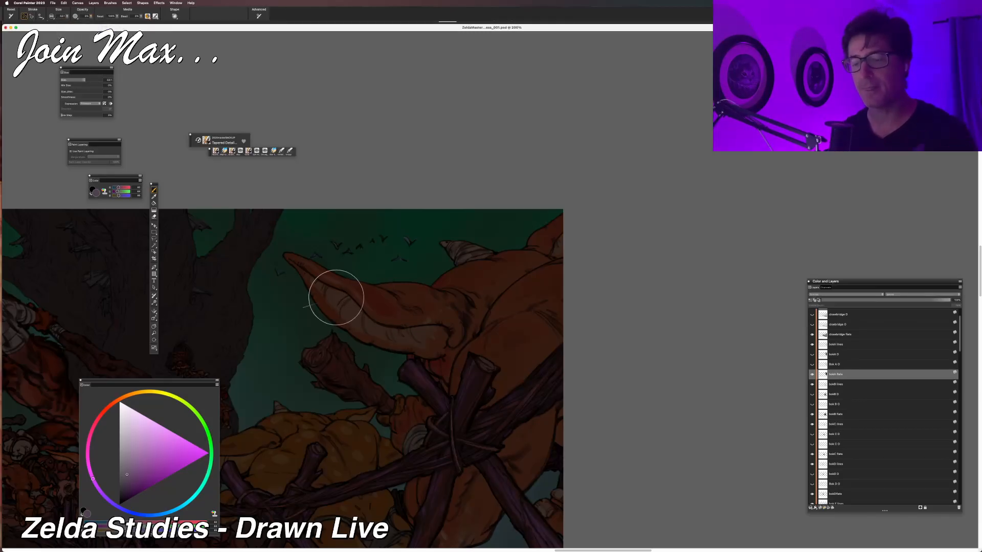
{"action": "key", "text": "super+z"}
{"action": "key", "text": "super+z"}
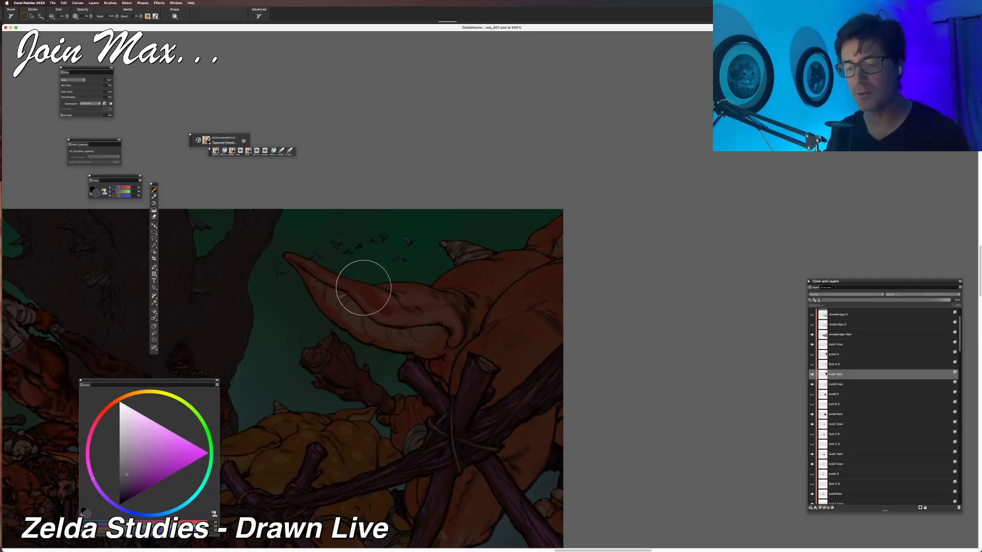
{"action": "key", "text": "super+z"}
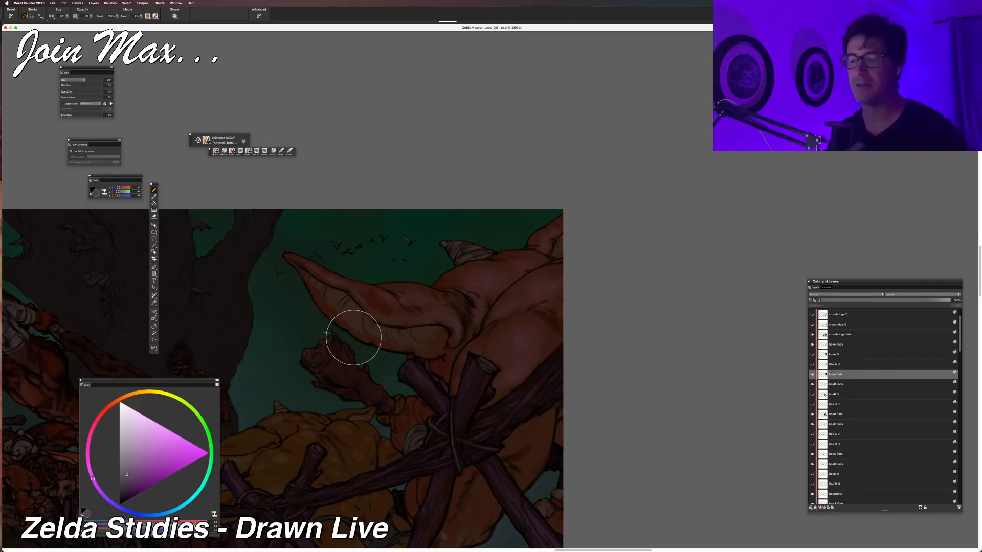
Extend the muted purple variation down the large creature's side and rework the color on its ear.
{"action": "left_click_drag", "start_coordinate": [351, 460], "coordinate": [364, 406]}
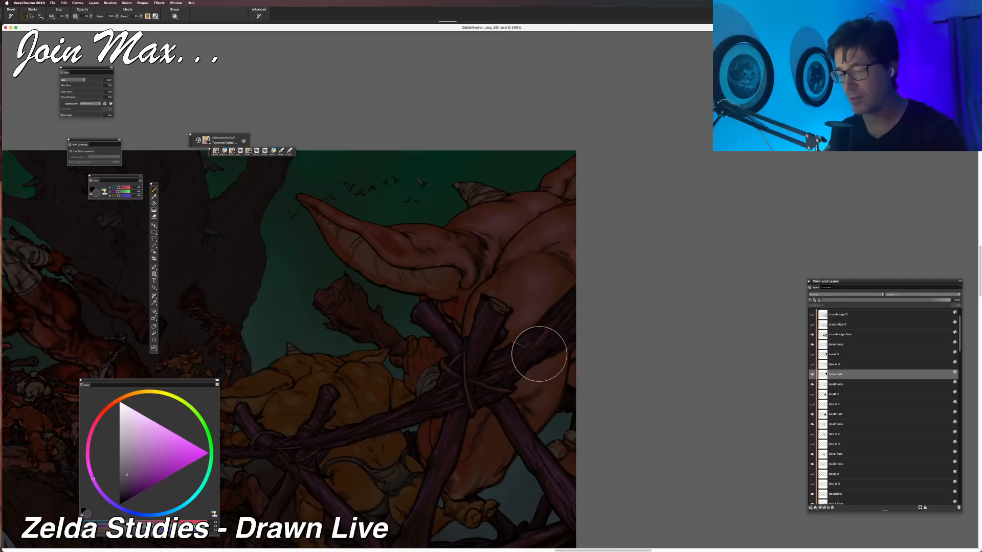
{"action": "scroll", "coordinate": [379, 416], "scroll_direction": "down", "scroll_amount": 3}
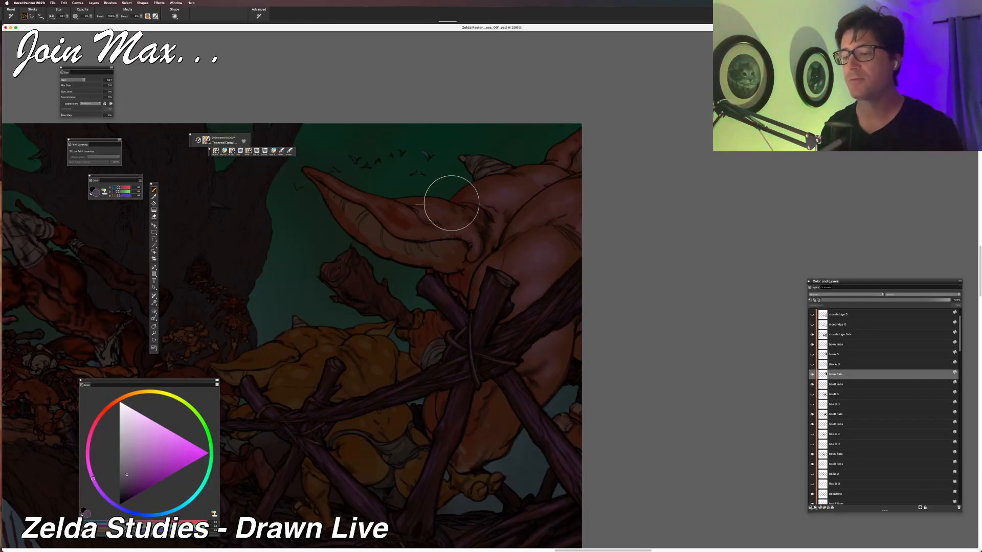
{"action": "key", "text": "super+z"}
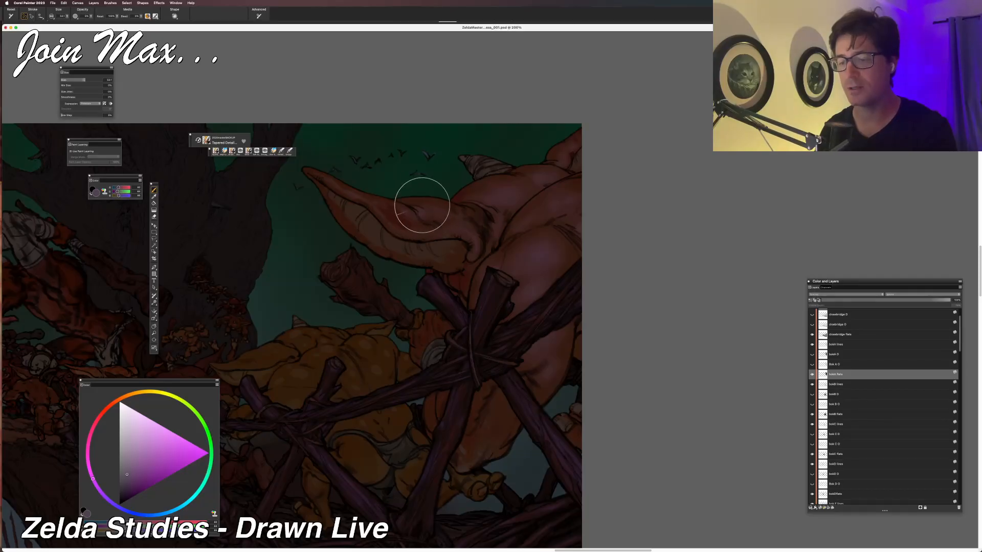
{"action": "key", "text": "super+z"}
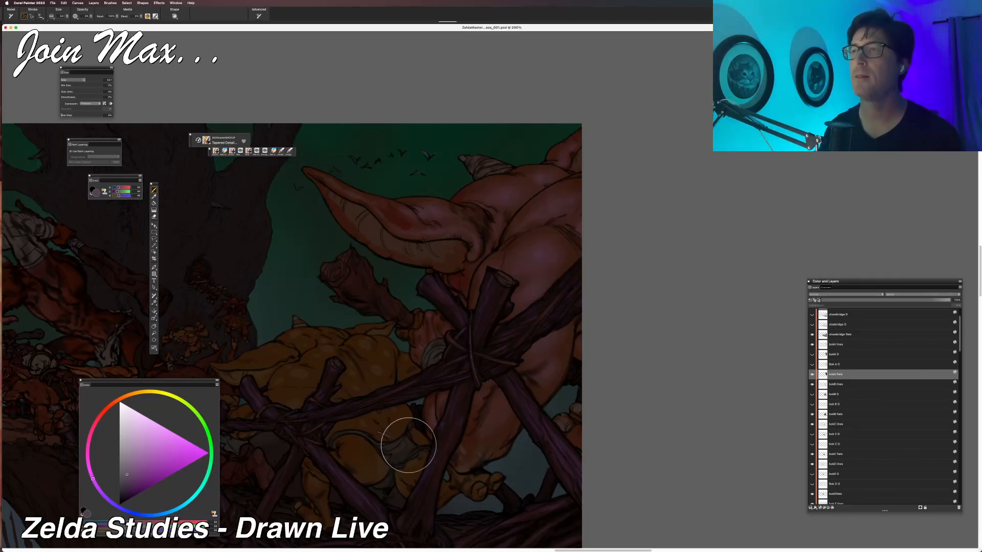
Brush muted purple variation onto the large creature's forearm and hand behind the bridge posts.
{"action": "scroll", "coordinate": [405, 445], "scroll_direction": "down", "scroll_amount": 3}
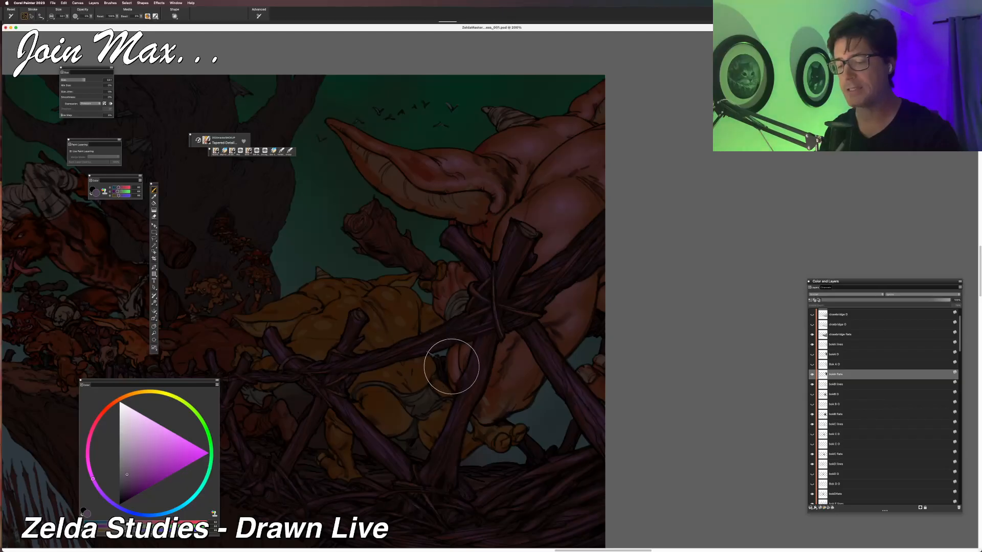
{"action": "scroll", "coordinate": [470, 337], "scroll_direction": "down", "scroll_amount": 2}
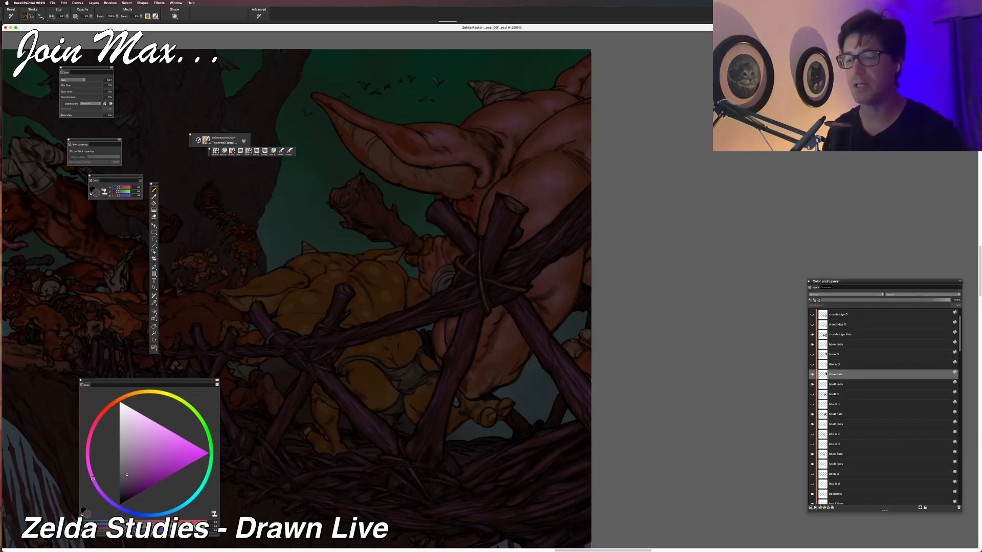
{"action": "scroll", "coordinate": [373, 340], "scroll_direction": "up", "scroll_amount": 3}
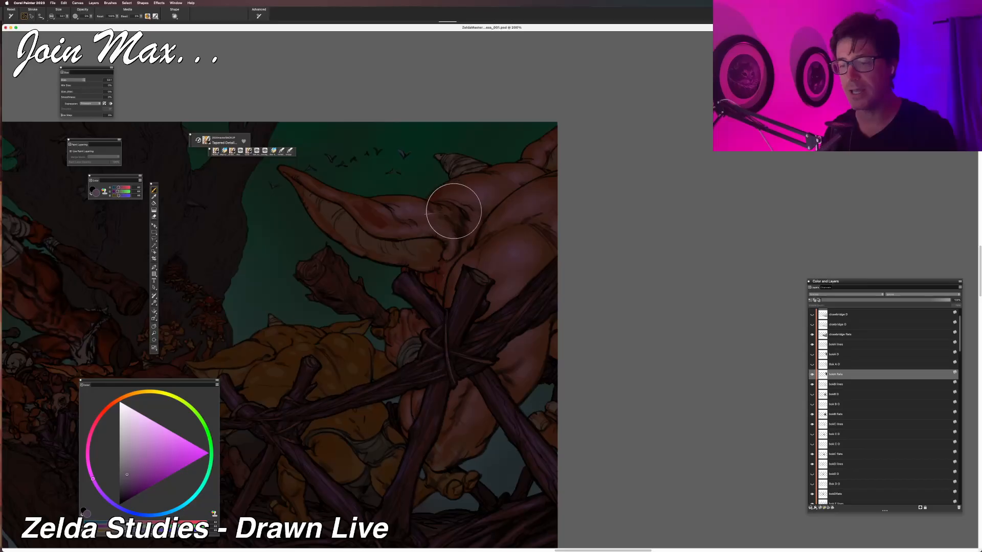
Check the large creature's variation against the whole battle scene and save the illustration, accepting that the active selection is not converted to a path.
{"action": "key", "text": "super+minus"}
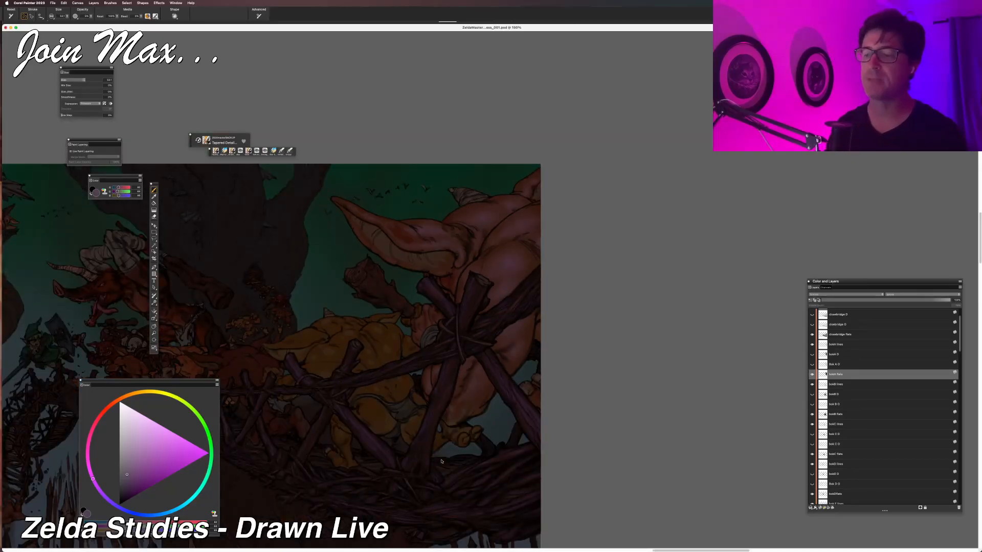
{"action": "key", "text": "super+minus"}
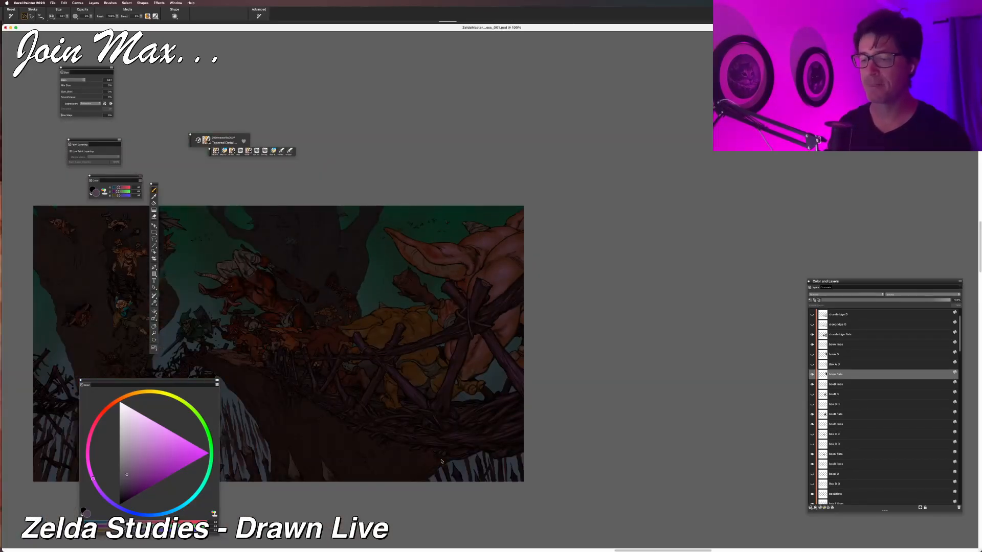
{"action": "key", "text": "super+equal"}
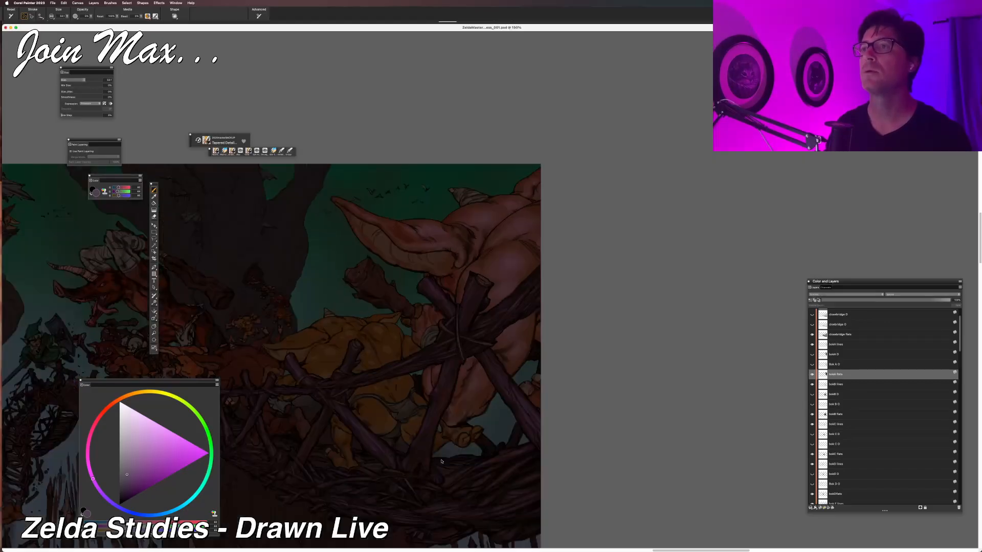
{"action": "key", "text": "super+equal"}
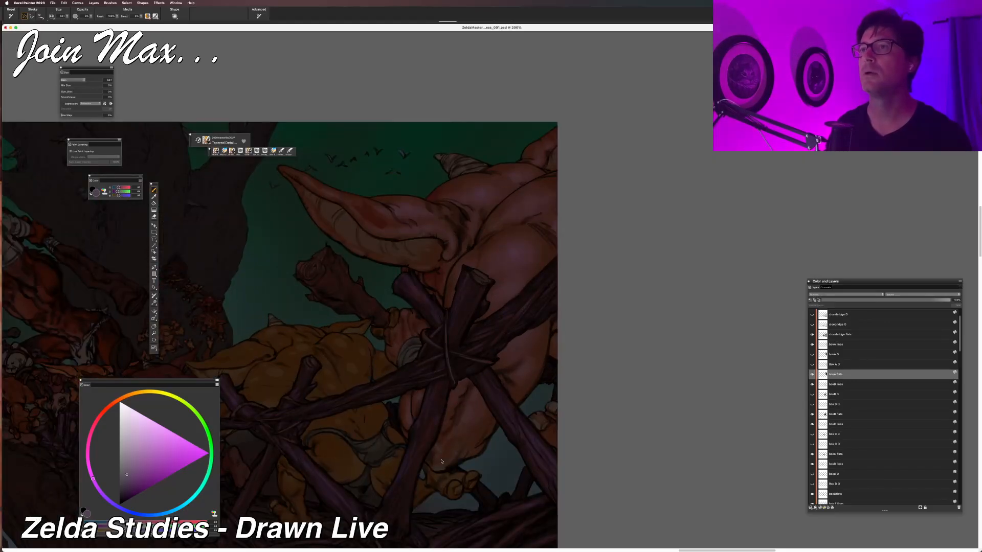
{"action": "left_click_drag", "start_coordinate": [342, 429], "coordinate": [384, 412]}
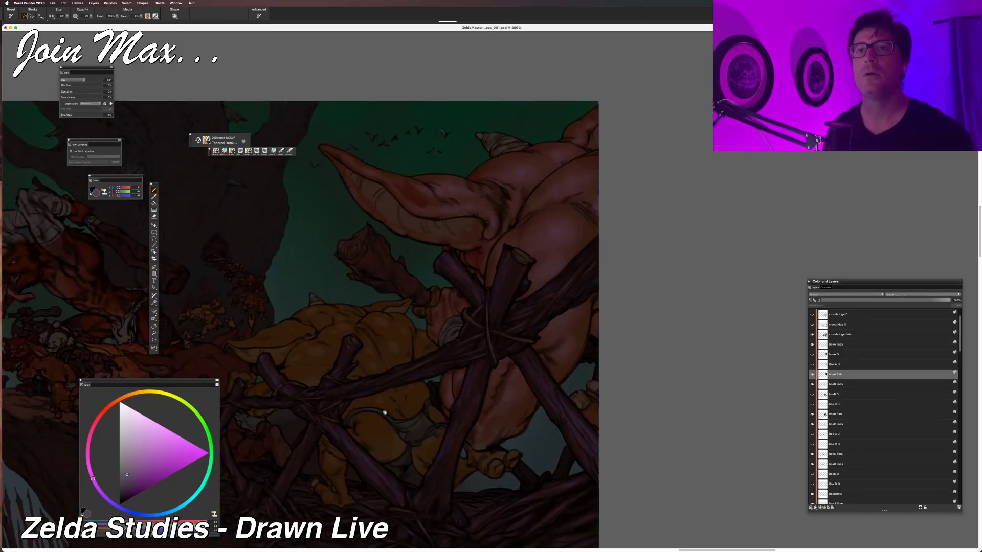
{"action": "key", "text": "super+s"}
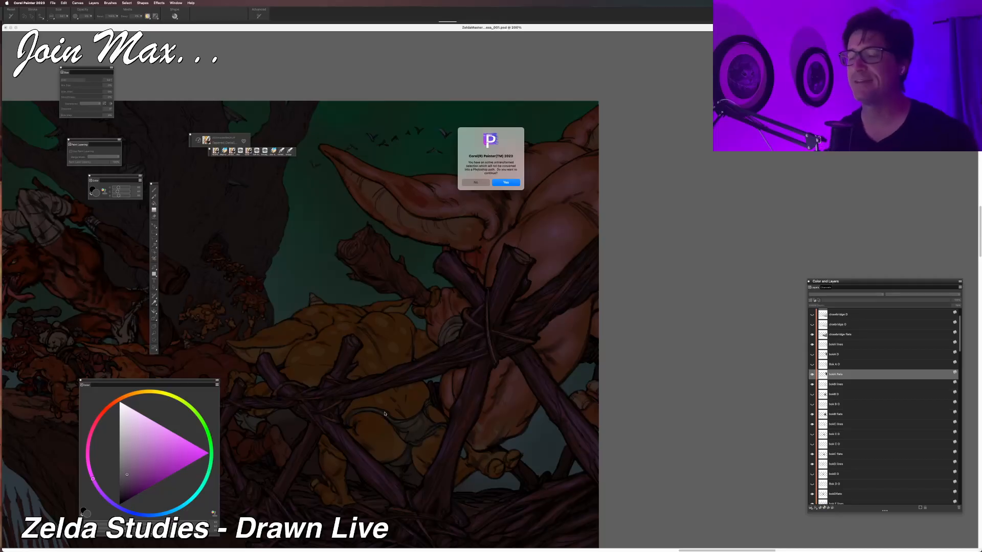
{"action": "left_click", "coordinate": [508, 182]}
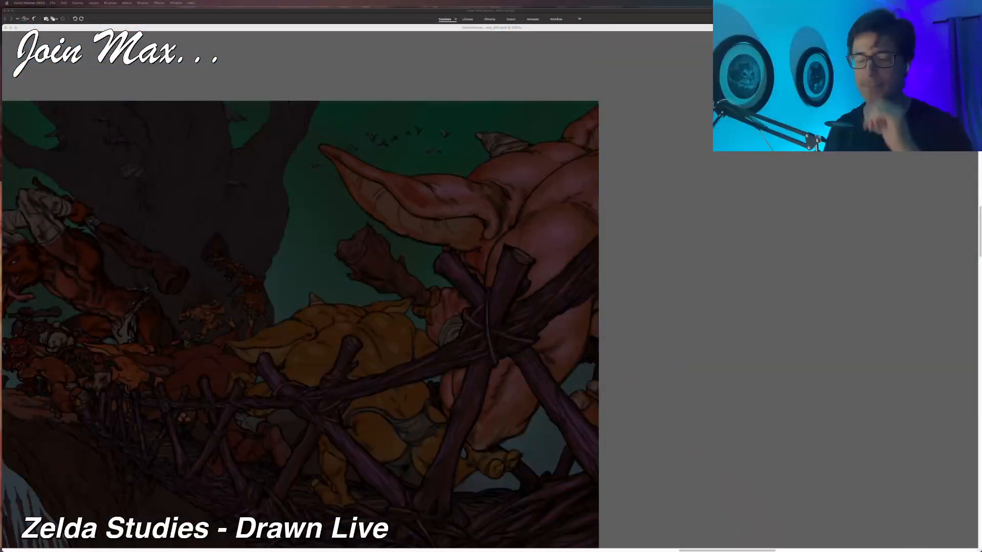
{"action": "left_click", "coordinate": [378, 27]}
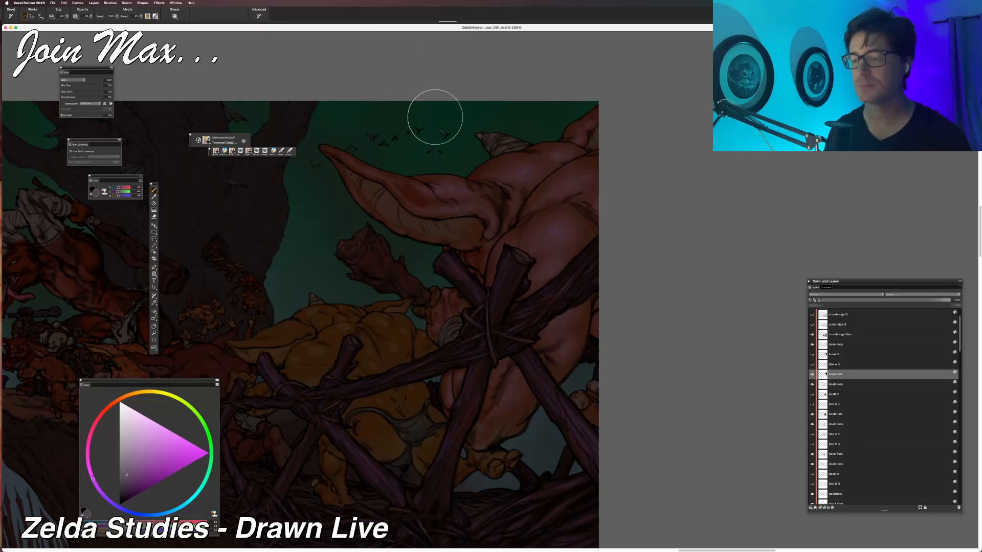
Show the Color Flat Master layer, examine the flat colors of the large creature and its surroundings, and hide the layer again.
{"action": "scroll", "coordinate": [403, 210], "scroll_direction": "down", "scroll_amount": 2}
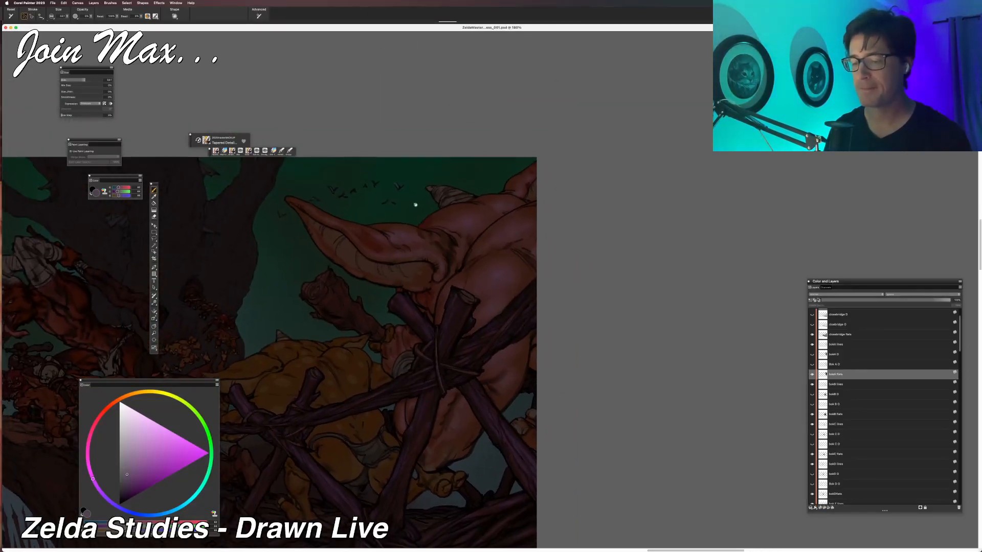
{"action": "scroll", "coordinate": [413, 207], "scroll_direction": "up", "scroll_amount": 2}
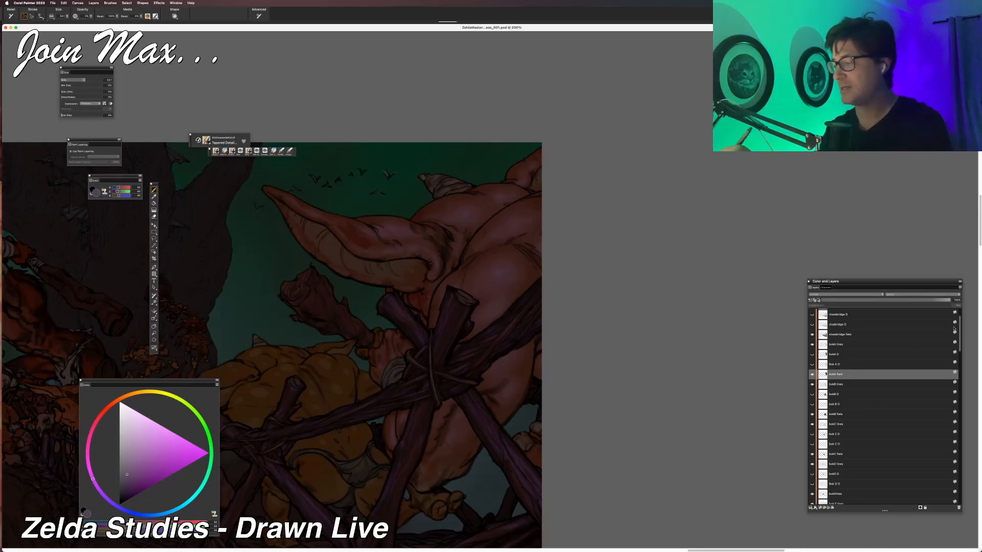
{"action": "scroll", "coordinate": [959, 320], "scroll_direction": "up", "scroll_amount": 3}
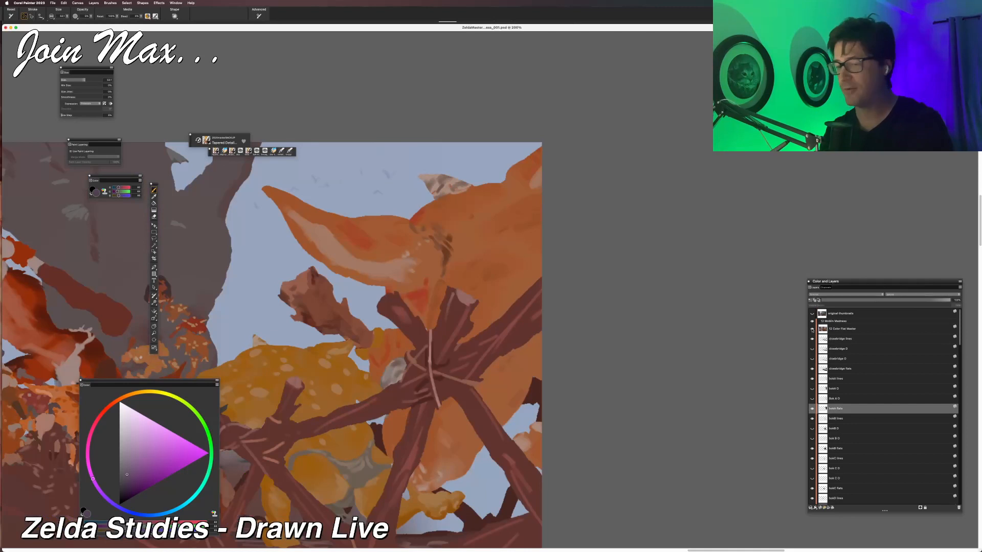
{"action": "left_click", "coordinate": [812, 329]}
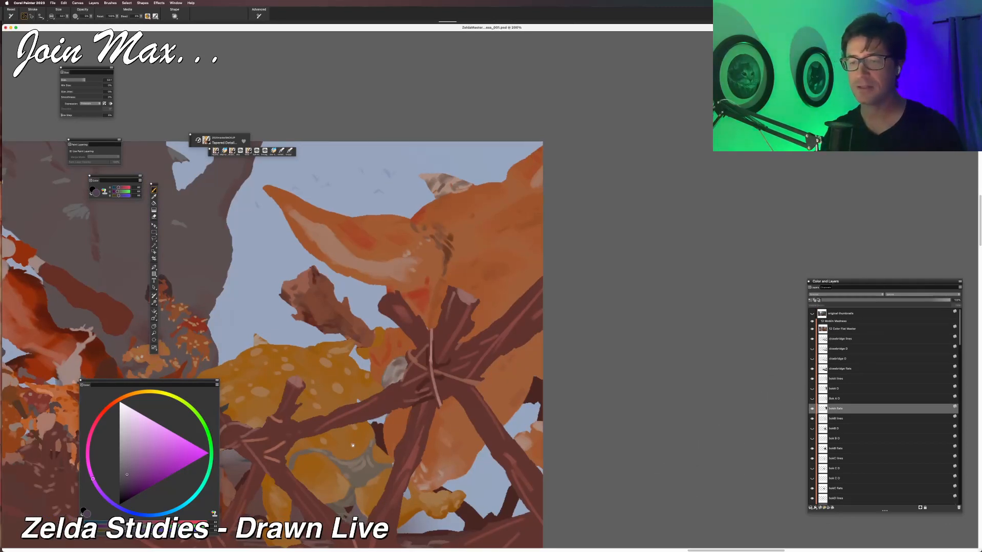
{"action": "left_click_drag", "start_coordinate": [358, 286], "coordinate": [437, 238]}
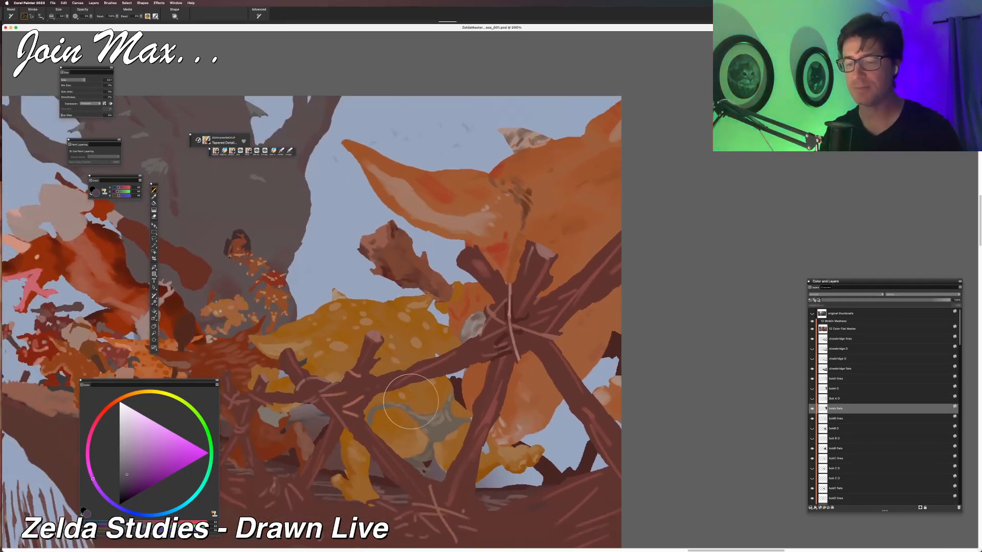
{"action": "left_click_drag", "start_coordinate": [364, 321], "coordinate": [424, 305]}
{"action": "left_click_drag", "start_coordinate": [418, 400], "coordinate": [481, 386]}
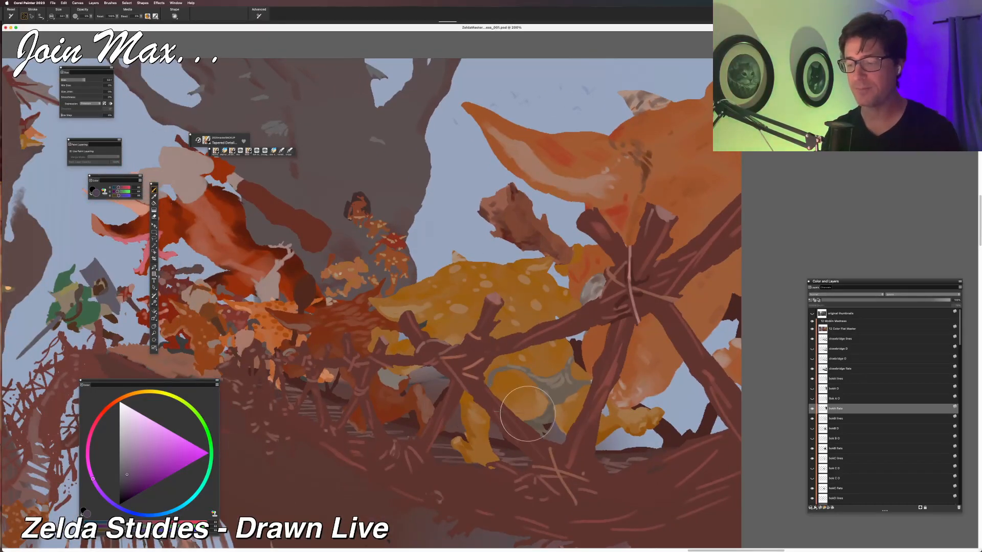
{"action": "left_click_drag", "start_coordinate": [522, 438], "coordinate": [447, 408]}
{"action": "scroll", "coordinate": [446, 408], "scroll_direction": "up", "scroll_amount": 2}
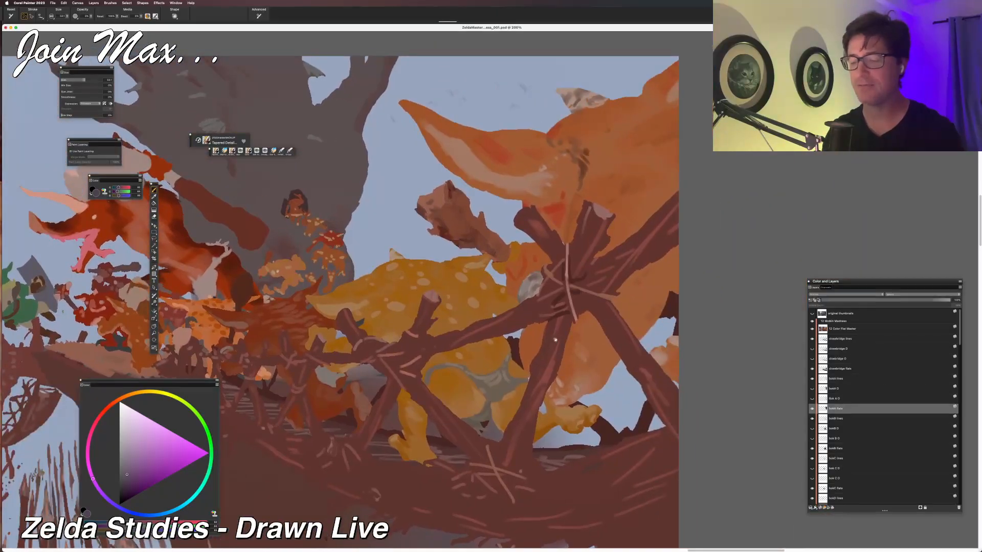
{"action": "scroll", "coordinate": [360, 459], "scroll_direction": "up", "scroll_amount": 2}
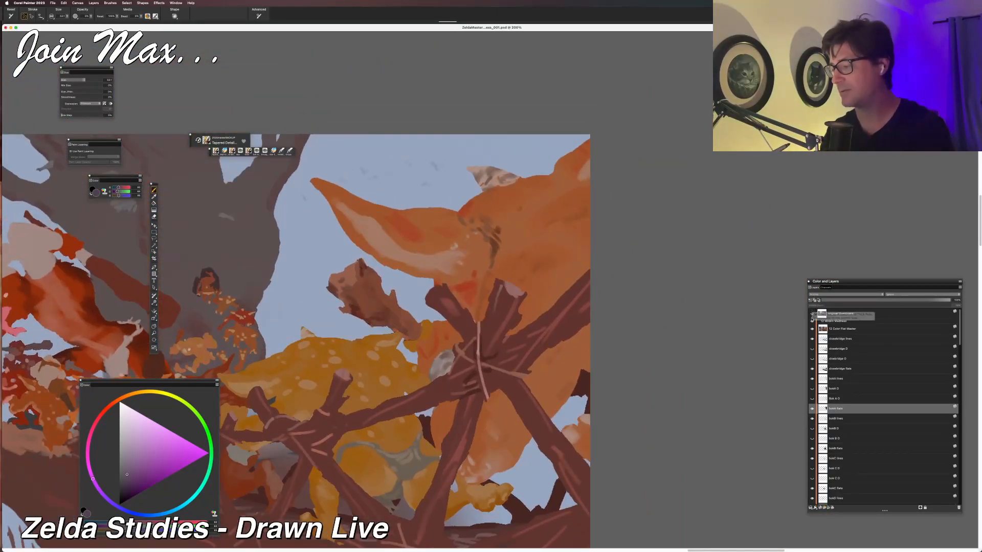
{"action": "left_click", "coordinate": [812, 328]}
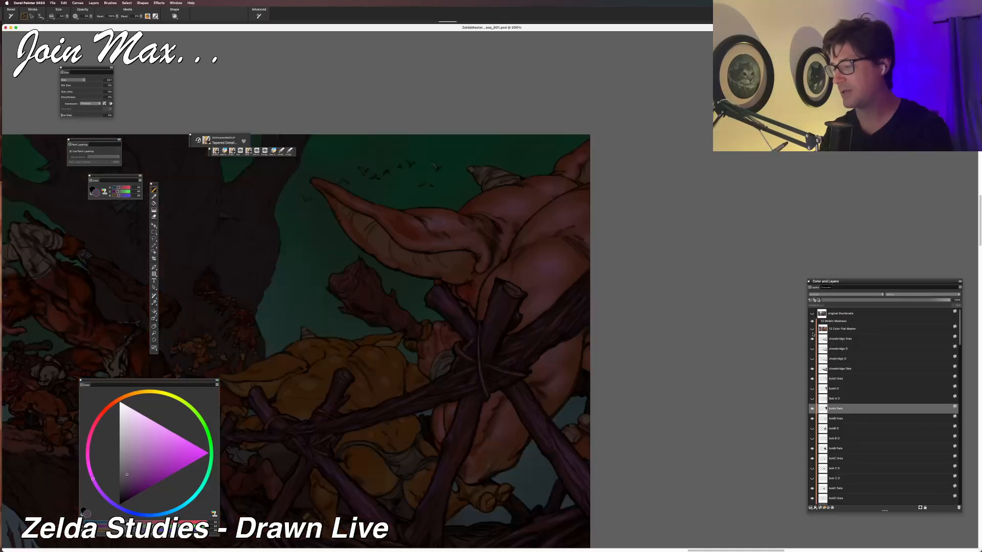
{"action": "key", "text": "super+minus"}
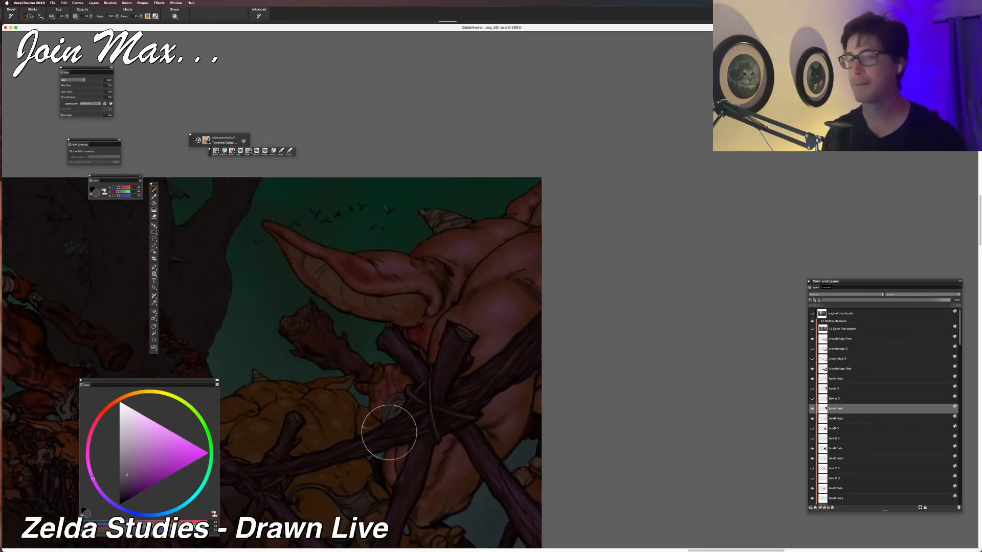
{"action": "key", "text": "super+Tab"}
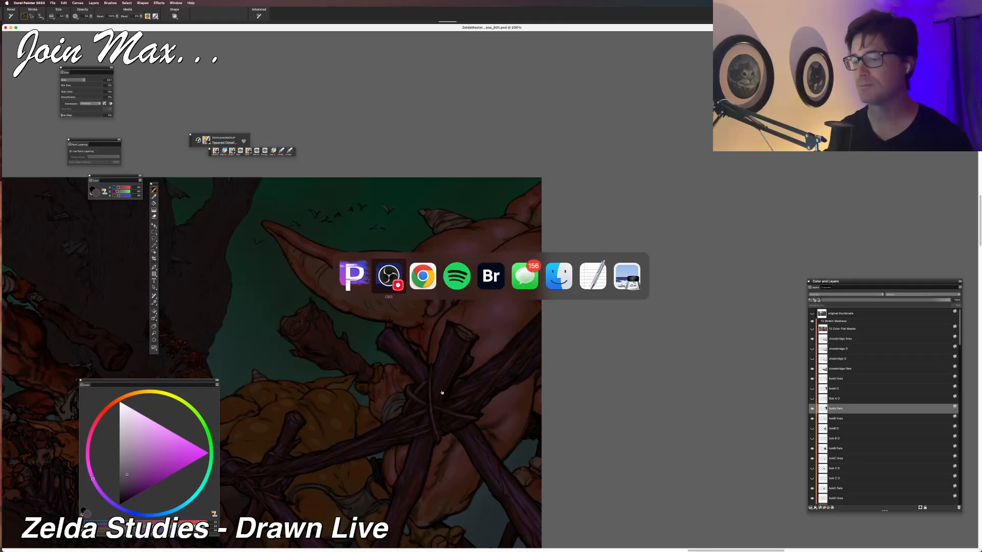
{"action": "left_click", "coordinate": [522, 263]}
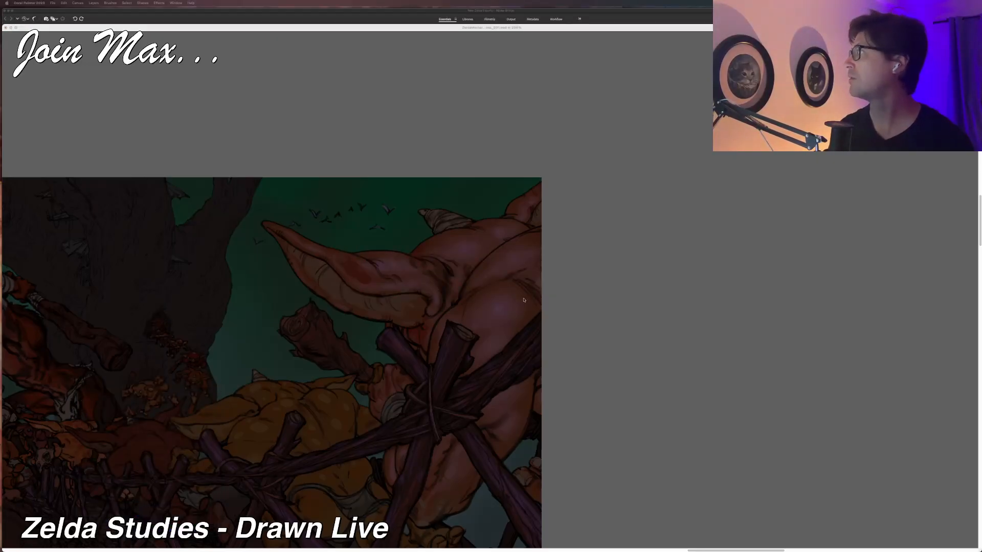
{"action": "left_click", "coordinate": [342, 29]}
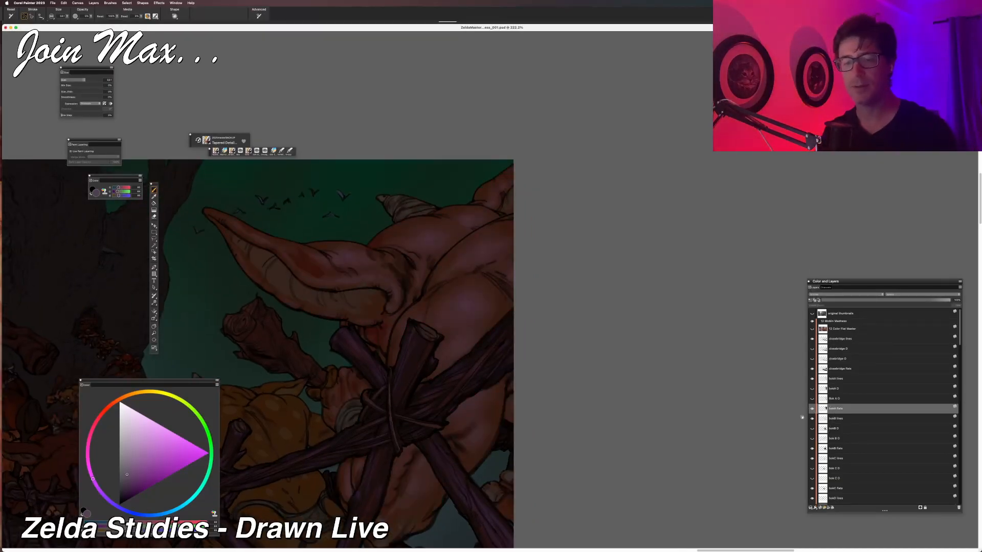
Compare the large creature with its flats layer hidden and shown again to judge the painted variation.
{"action": "scroll", "coordinate": [300, 419], "scroll_direction": "up", "scroll_amount": 3}
{"action": "scroll", "coordinate": [300, 419], "scroll_direction": "left", "scroll_amount": 3}
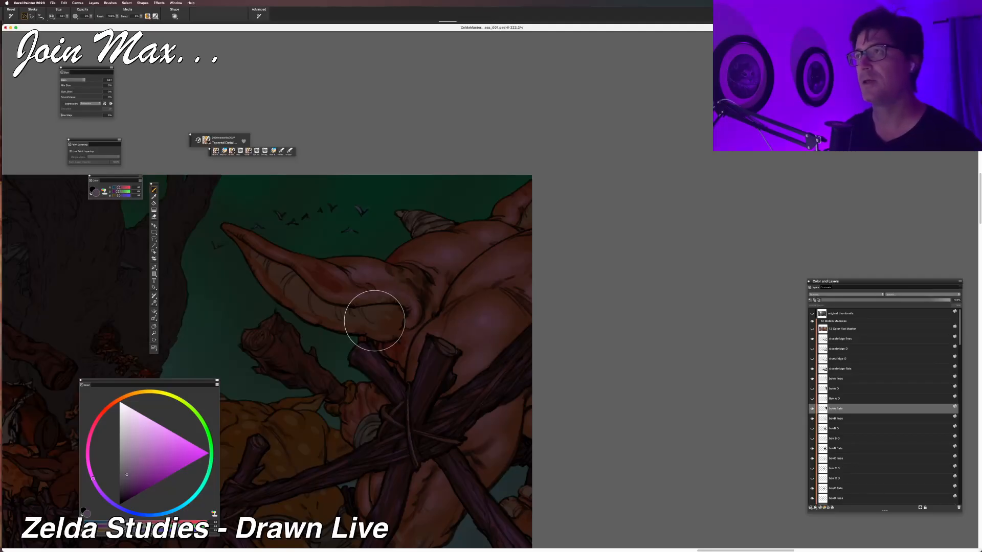
{"action": "left_click", "coordinate": [812, 409]}
{"action": "left_click", "coordinate": [812, 409]}
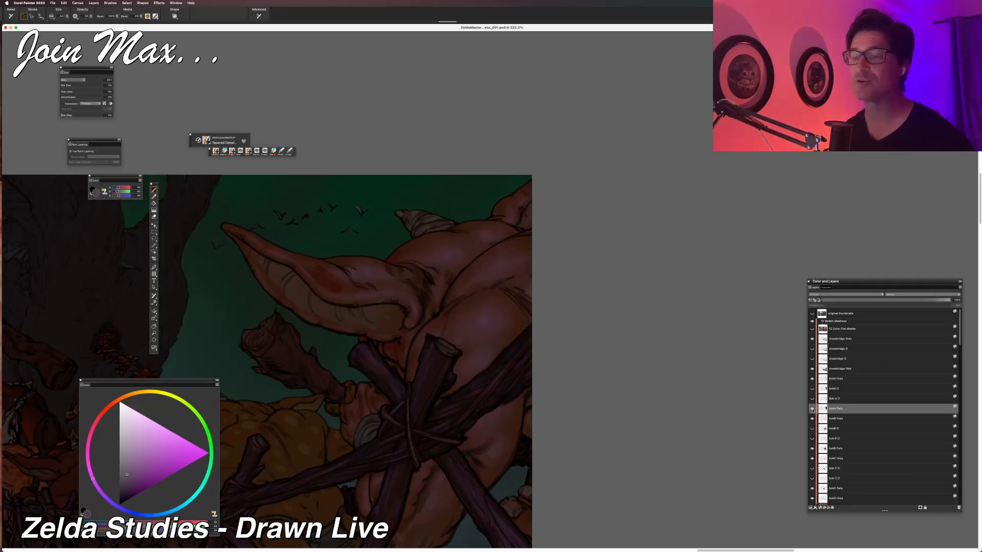
Examine the color balance across the whole battle scene, from the large creature and bridge to the heroes and the tree.
{"action": "scroll", "coordinate": [695, 471], "scroll_direction": "left", "scroll_amount": 10}
{"action": "scroll", "coordinate": [695, 471], "scroll_direction": "down", "scroll_amount": 5}
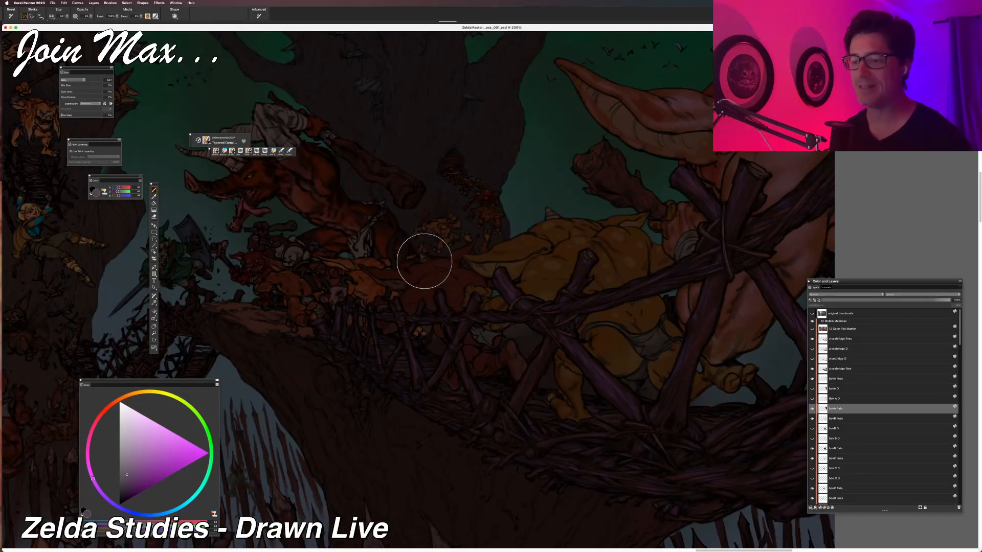
{"action": "scroll", "coordinate": [394, 171], "scroll_direction": "up", "scroll_amount": 3}
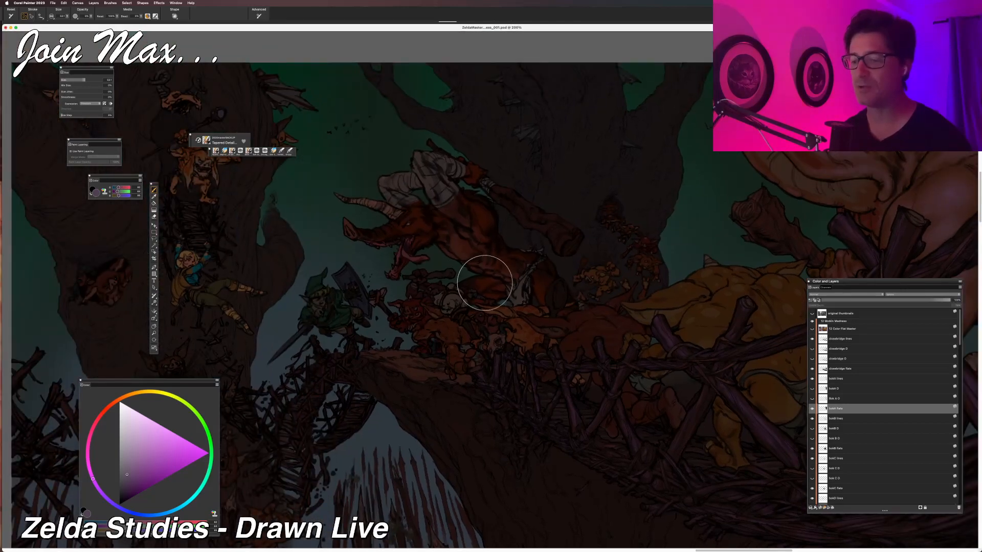
{"action": "scroll", "coordinate": [486, 285], "scroll_direction": "up", "scroll_amount": 3}
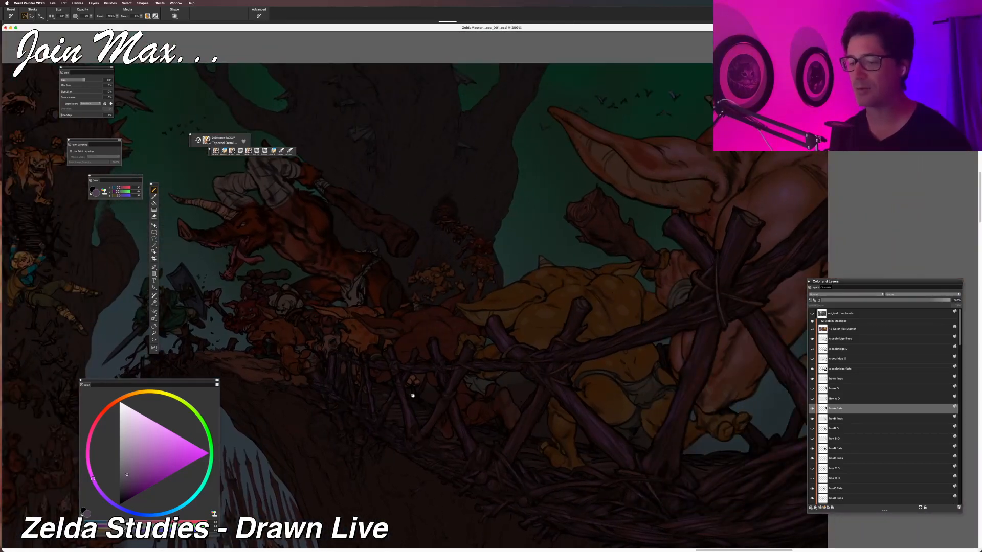
{"action": "scroll", "coordinate": [594, 331], "scroll_direction": "left", "scroll_amount": 5}
{"action": "scroll", "coordinate": [504, 296], "scroll_direction": "left", "scroll_amount": 5}
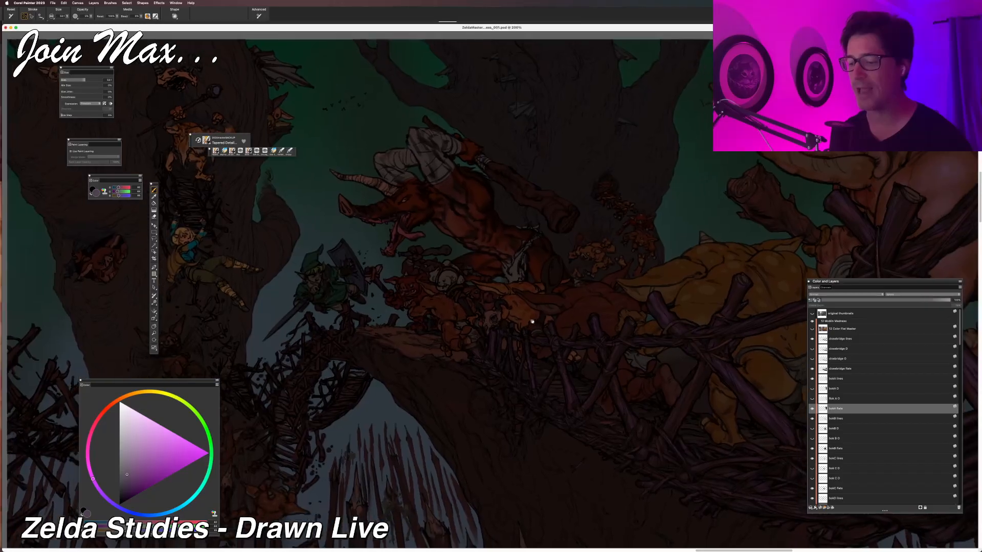
{"action": "scroll", "coordinate": [519, 344], "scroll_direction": "up", "scroll_amount": 3}
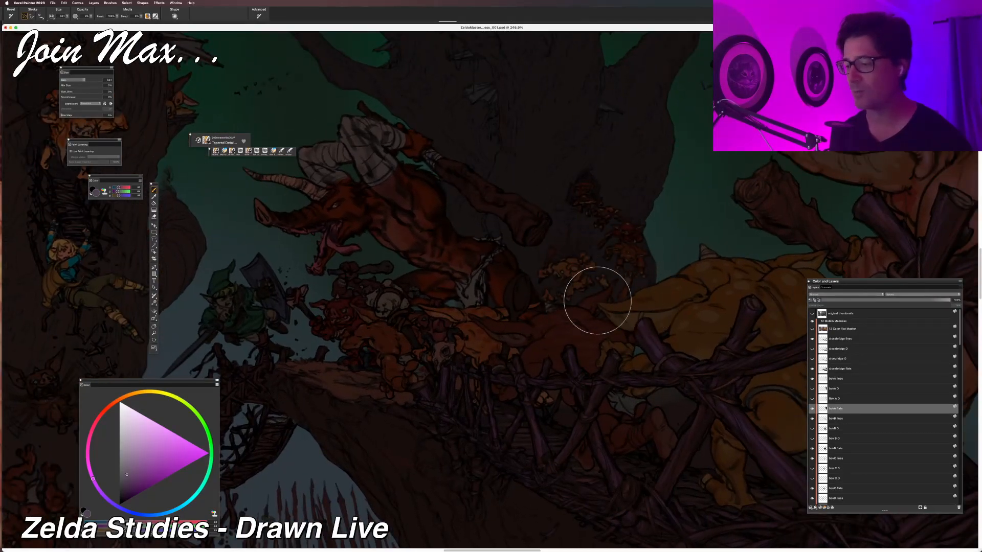
{"action": "scroll", "coordinate": [554, 335], "scroll_direction": "left", "scroll_amount": 10}
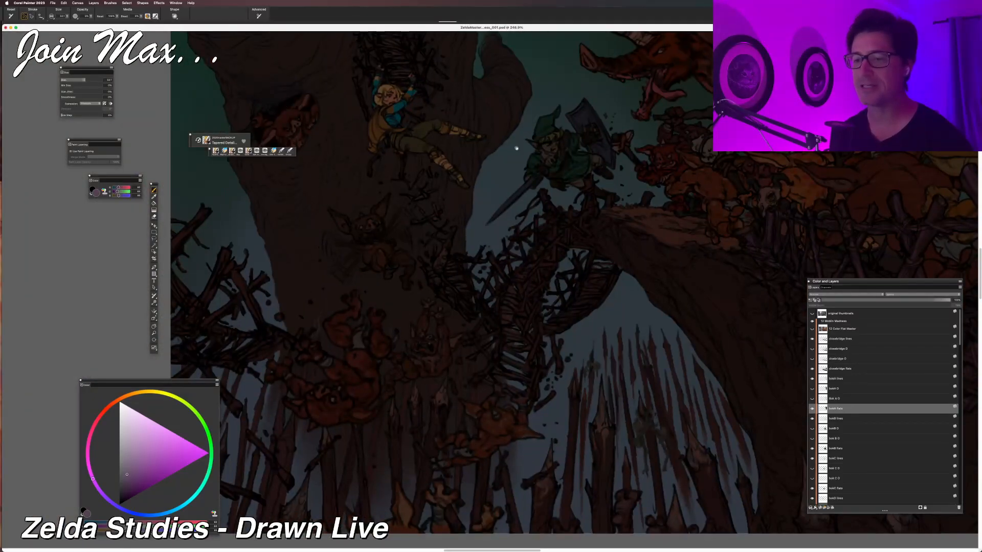
{"action": "scroll", "coordinate": [476, 356], "scroll_direction": "up", "scroll_amount": 8}
{"action": "scroll", "coordinate": [476, 355], "scroll_direction": "down", "scroll_amount": 5}
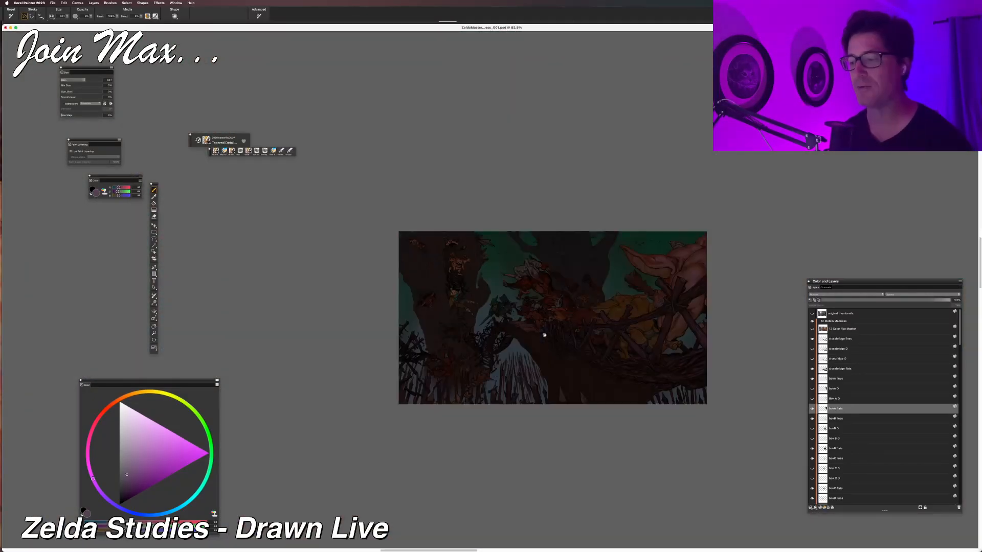
{"action": "scroll", "coordinate": [476, 355], "scroll_direction": "up", "scroll_amount": 4}
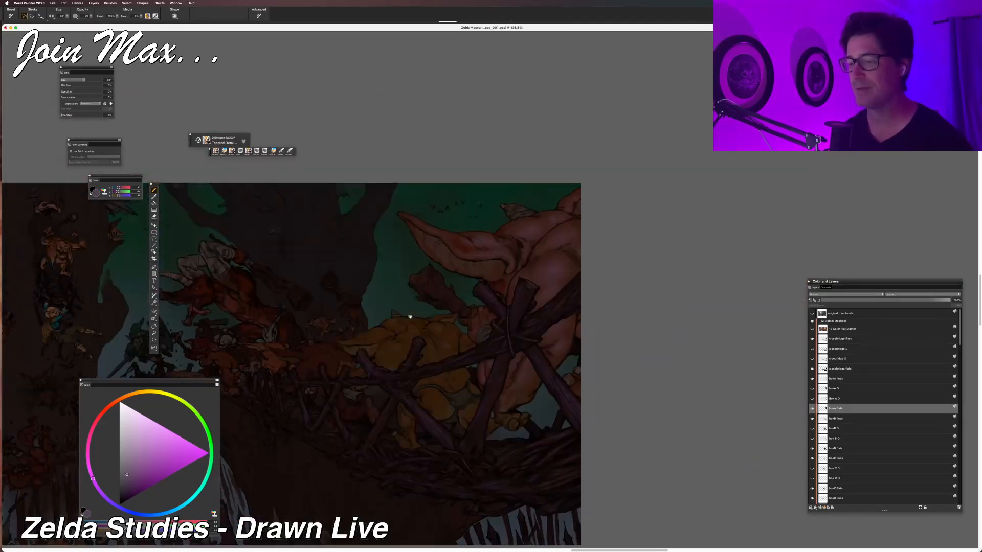
{"action": "scroll", "coordinate": [476, 355], "scroll_direction": "up", "scroll_amount": 1}
Sample the large creature's ear color and mix a muted blue-violet variation from it.
{"action": "left_click_drag", "start_coordinate": [448, 287], "coordinate": [404, 307]}
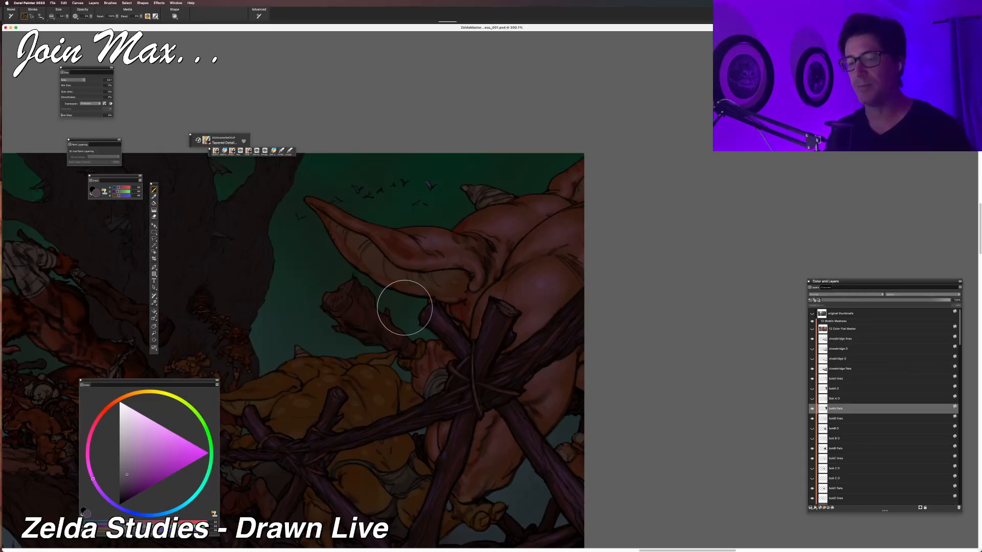
{"action": "left_click", "coordinate": [377, 267], "text": "alt"}
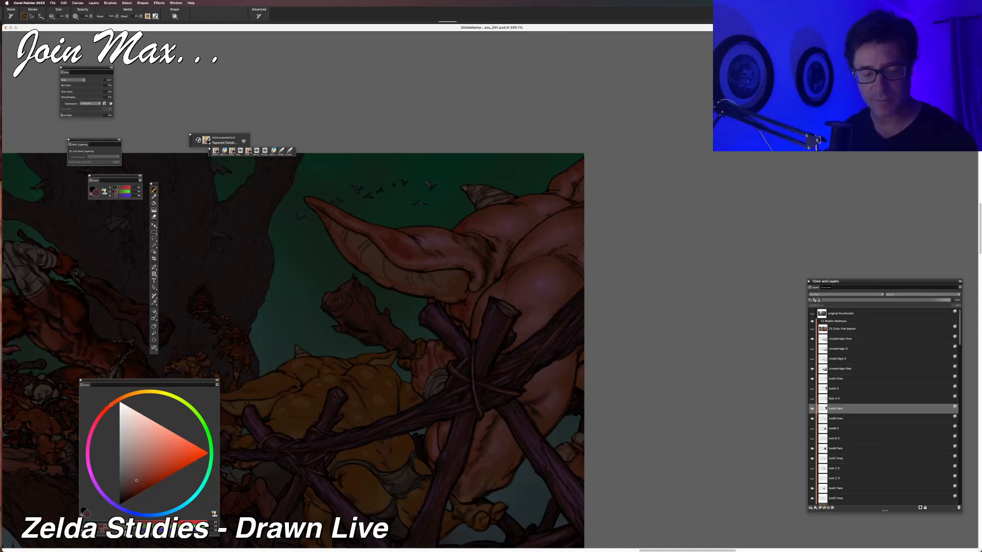
{"action": "left_click_drag", "start_coordinate": [111, 404], "coordinate": [154, 392]}
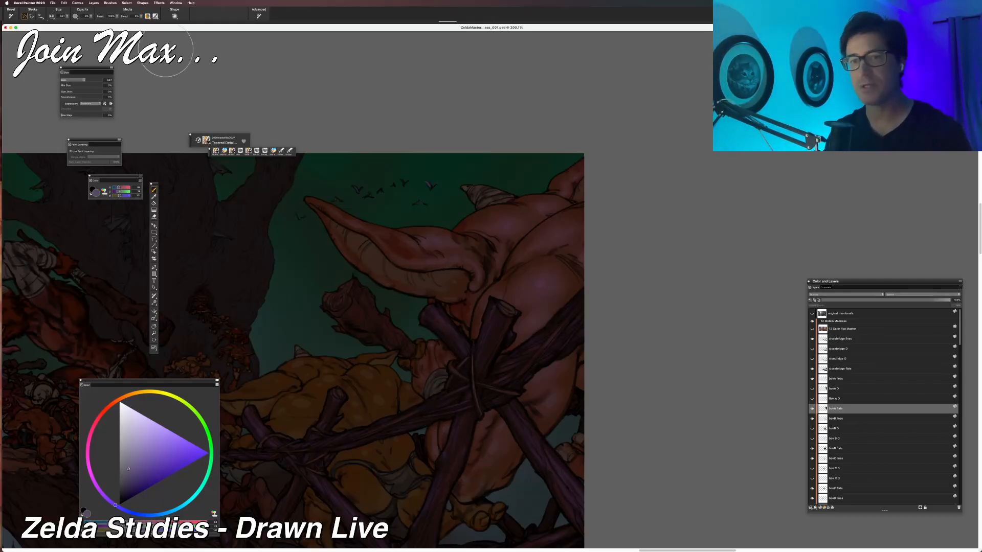
{"action": "left_click", "coordinate": [126, 3]}
{"action": "left_click", "coordinate": [126, 17]}
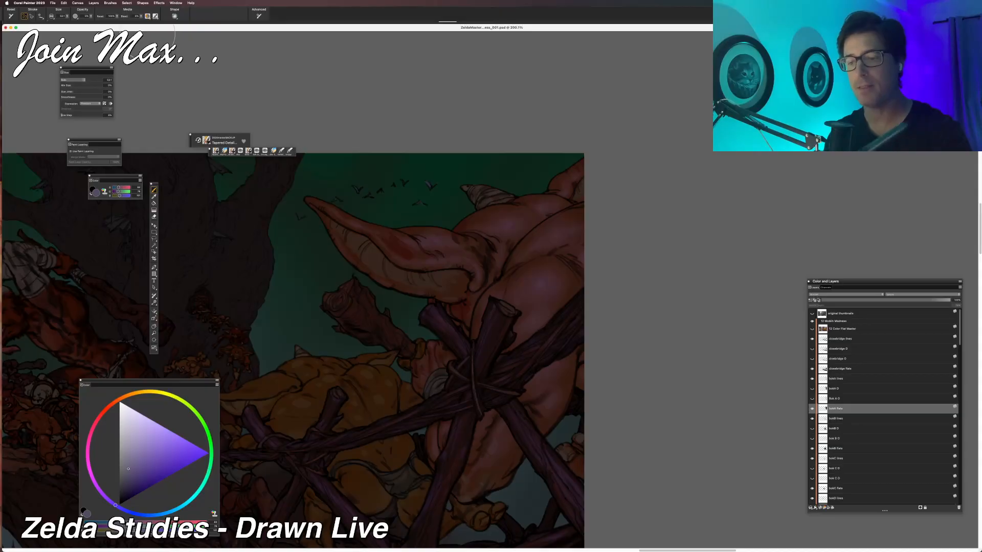
{"action": "left_click", "coordinate": [379, 263], "text": "alt"}
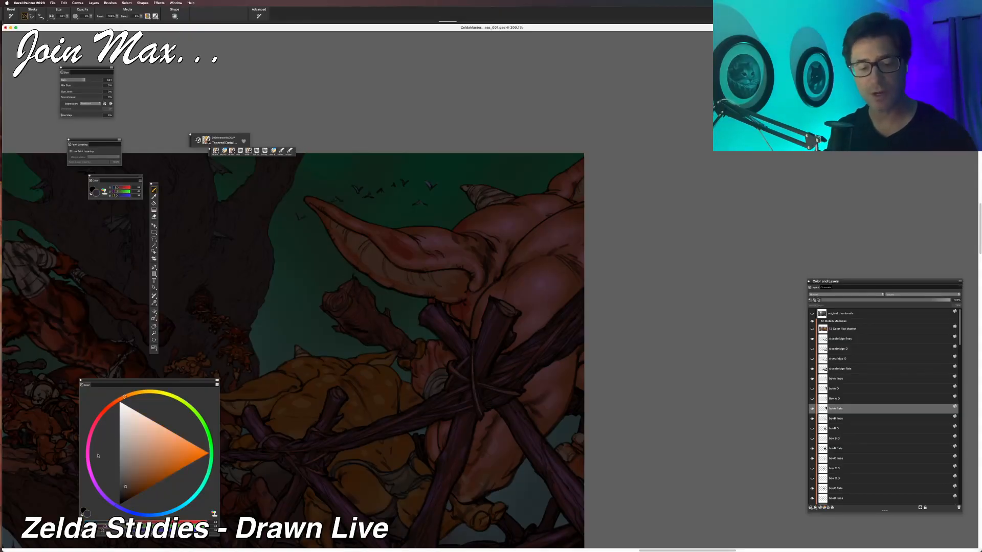
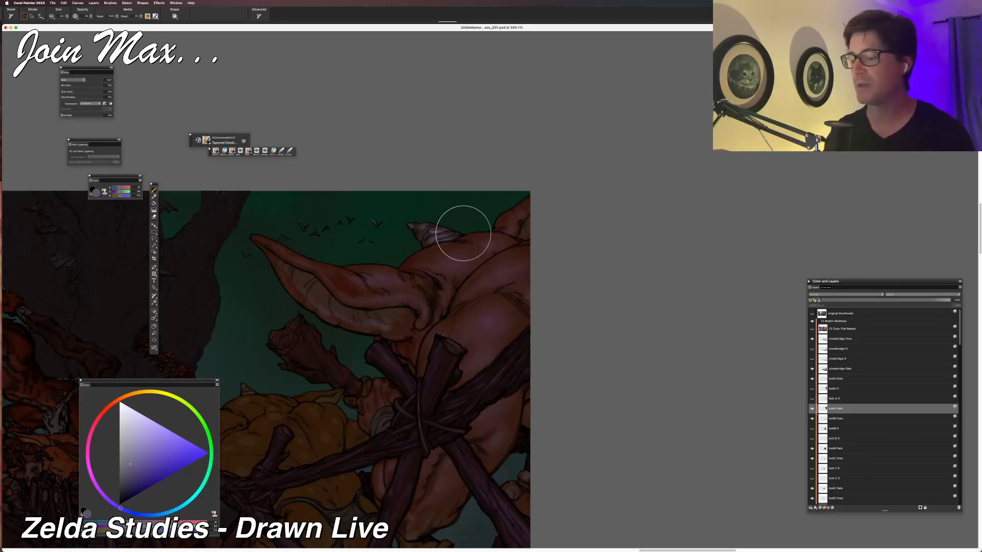
Sample the large creature's wrist wrap behind the bridge posts and brush muted blue variation onto it.
{"action": "key", "text": "super+alt+0"}
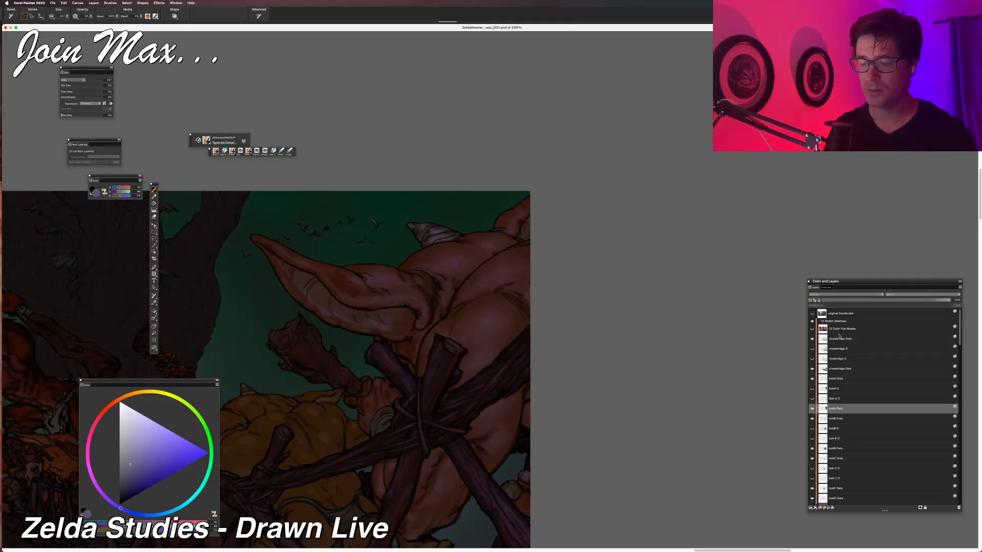
{"action": "scroll", "coordinate": [313, 409], "scroll_direction": "down", "scroll_amount": 2}
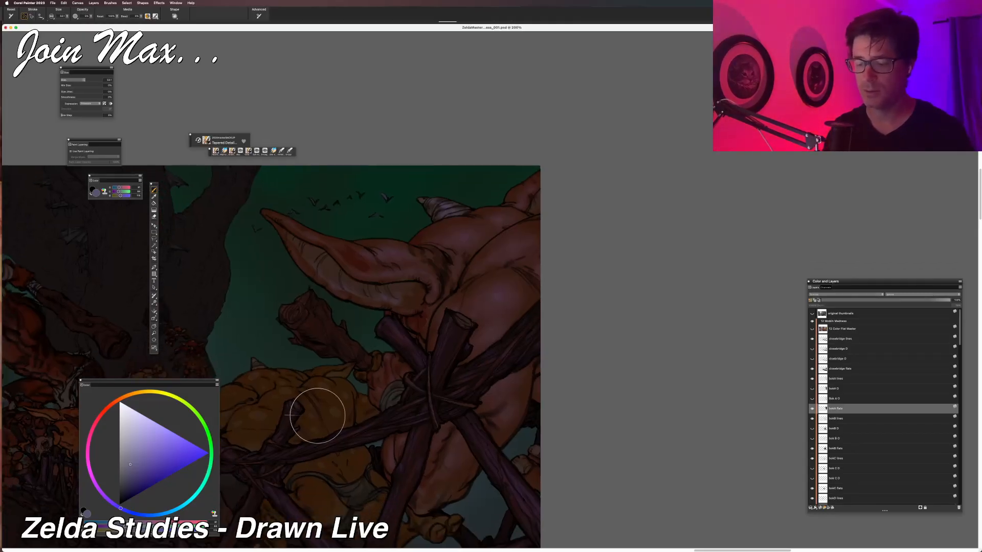
{"action": "left_click", "coordinate": [391, 387], "text": "alt"}
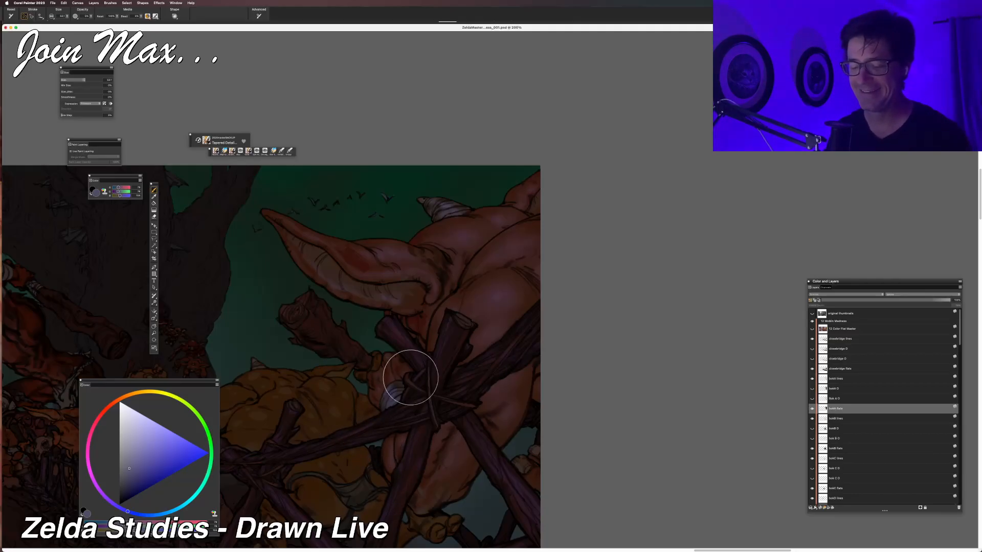
{"action": "scroll", "coordinate": [396, 410], "scroll_direction": "up", "scroll_amount": 3}
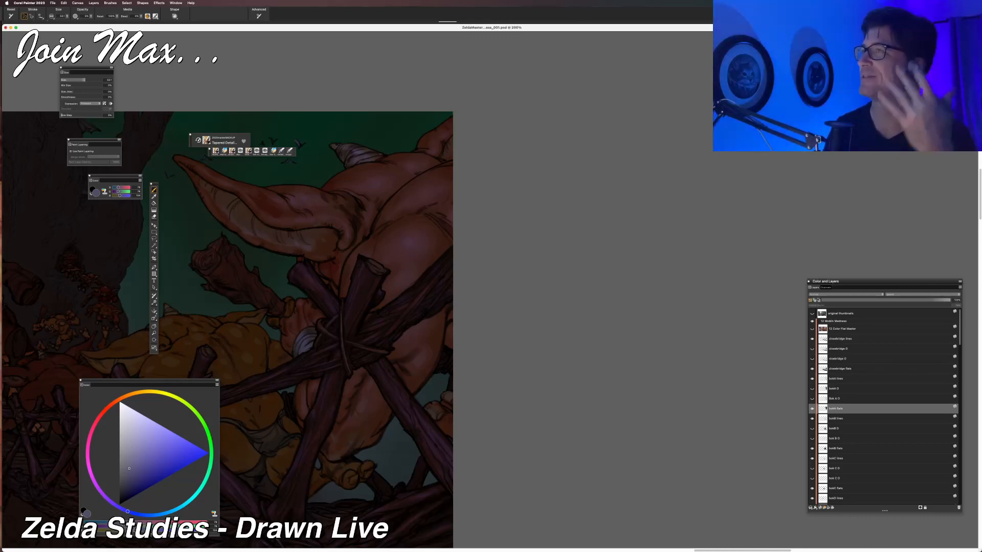
Sample the creature's color beside the bridge post at the canvas edge and vary it with muted yellow, orange and blue-violet.
{"action": "left_click", "coordinate": [432, 411], "text": "alt"}
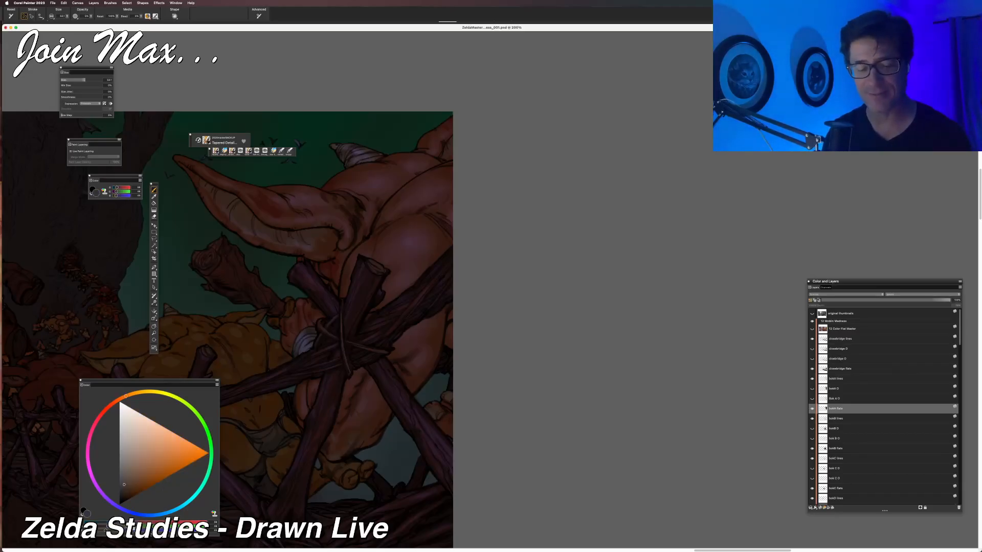
{"action": "left_click", "coordinate": [432, 411], "text": "alt"}
{"action": "left_click", "coordinate": [123, 539]}
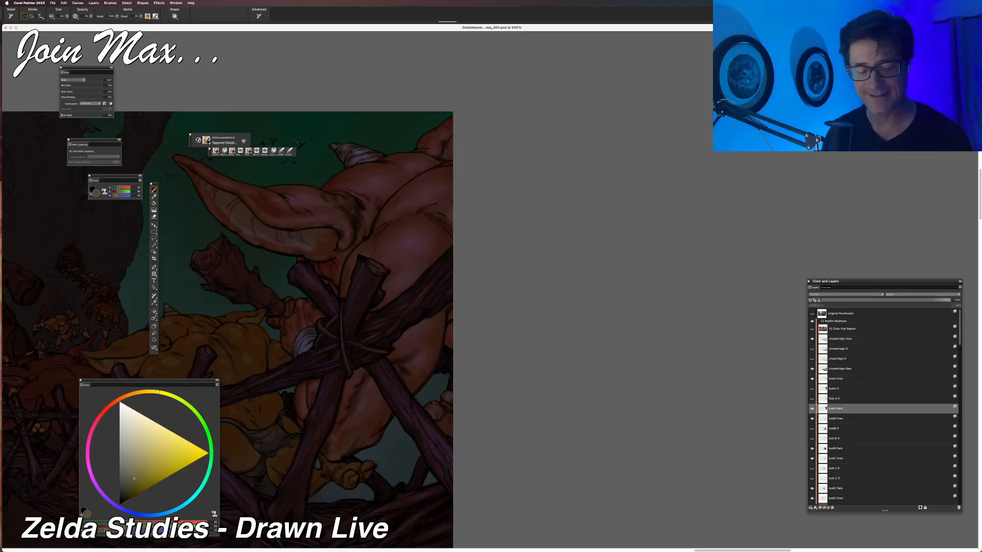
{"action": "left_click", "coordinate": [123, 539]}
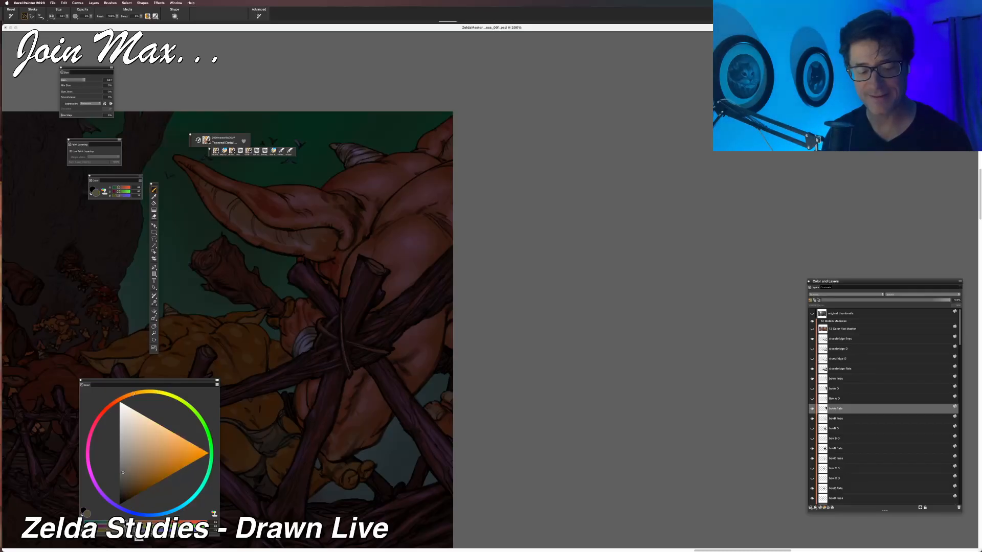
{"action": "left_click", "coordinate": [138, 539]}
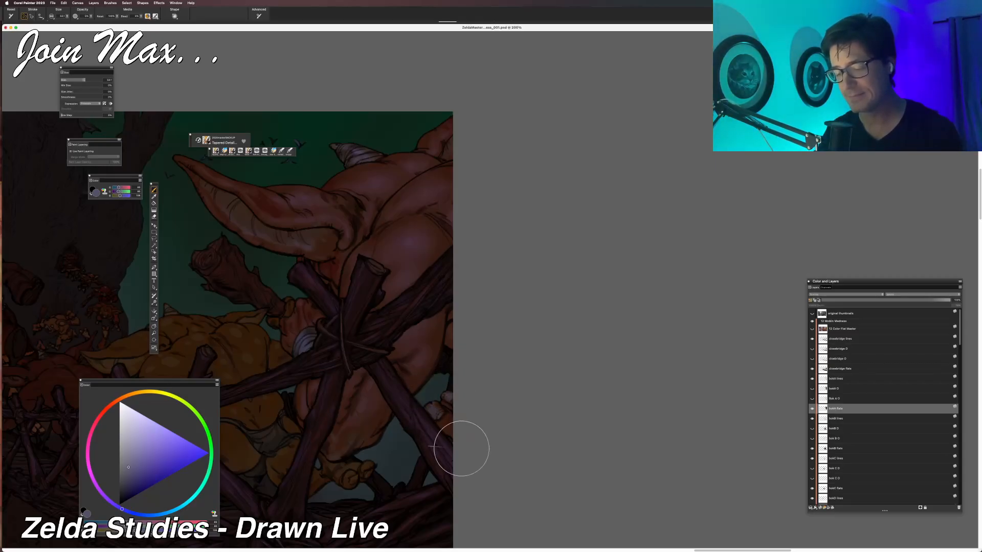
{"action": "left_click", "coordinate": [448, 430], "text": "alt"}
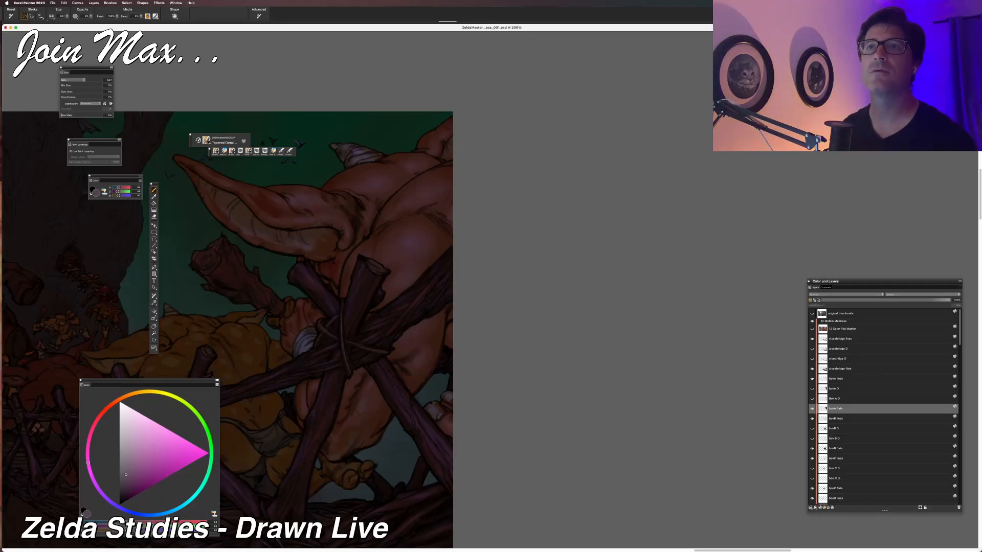
Sample the inner ear color of the large creature and shift it toward a muted golden yellow.
{"action": "key", "text": "super+Tab"}
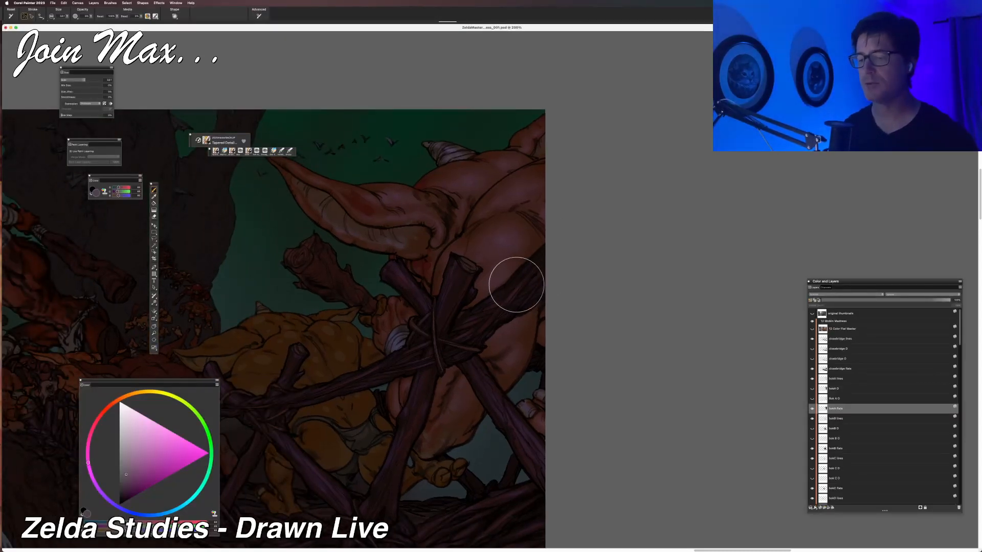
{"action": "mouse_move", "coordinate": [422, 252]}
{"action": "left_mouse_down"}
{"action": "mouse_move", "coordinate": [464, 237]}
{"action": "mouse_move", "coordinate": [458, 256]}
{"action": "mouse_move", "coordinate": [473, 248]}
{"action": "mouse_move", "coordinate": [477, 265]}
{"action": "left_mouse_up"}
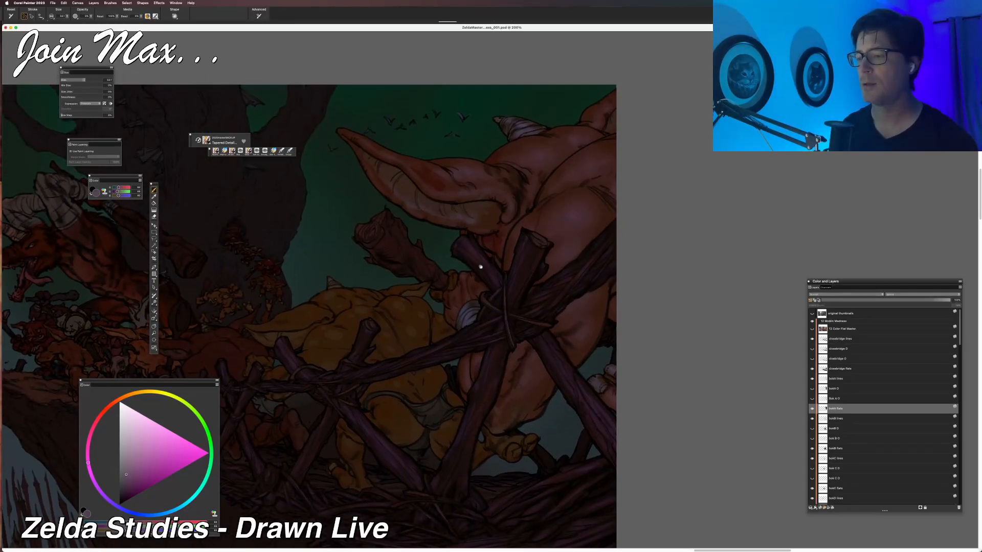
{"action": "scroll", "coordinate": [432, 276], "scroll_direction": "down", "scroll_amount": 2}
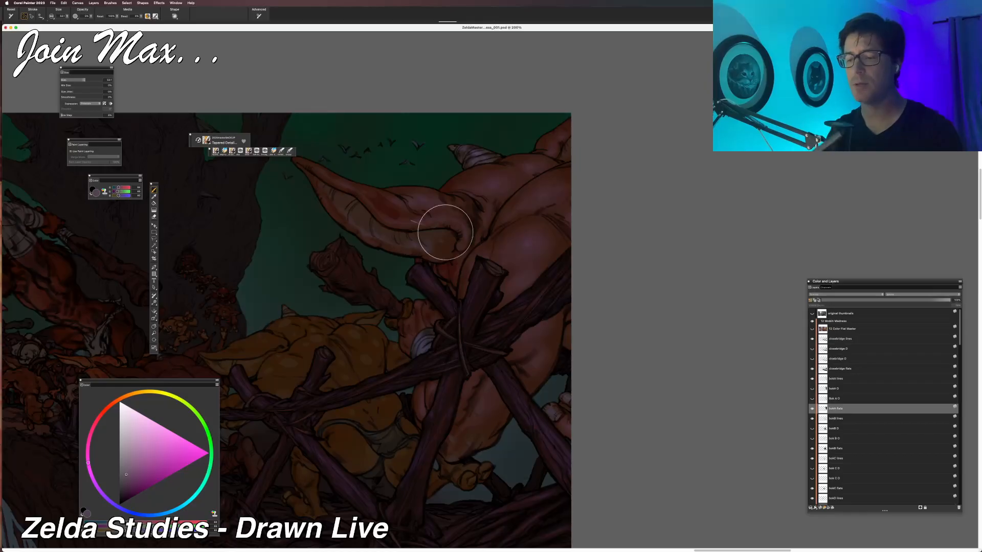
{"action": "left_click", "coordinate": [446, 249], "text": "alt"}
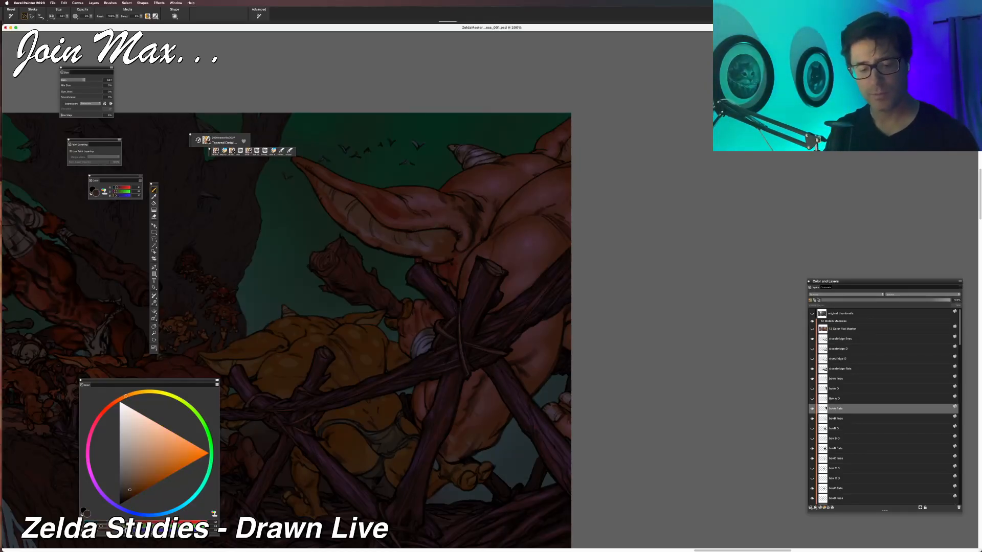
{"action": "left_click", "coordinate": [124, 523]}
{"action": "left_click", "coordinate": [115, 526]}
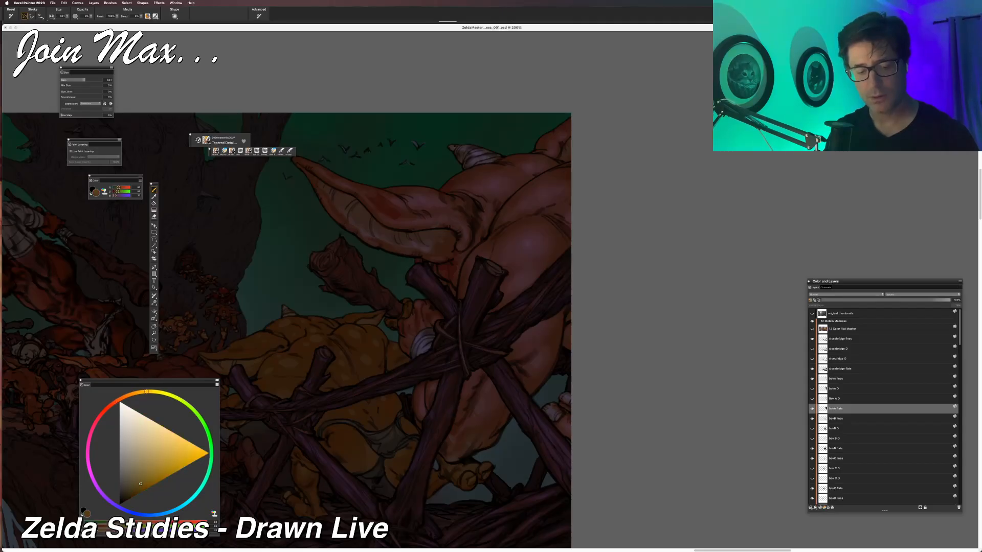
Pick brown and dark magenta tones for the large pink creature's ear, sample a colour from the ear and dab paint on it.
{"action": "left_click", "coordinate": [110, 526]}
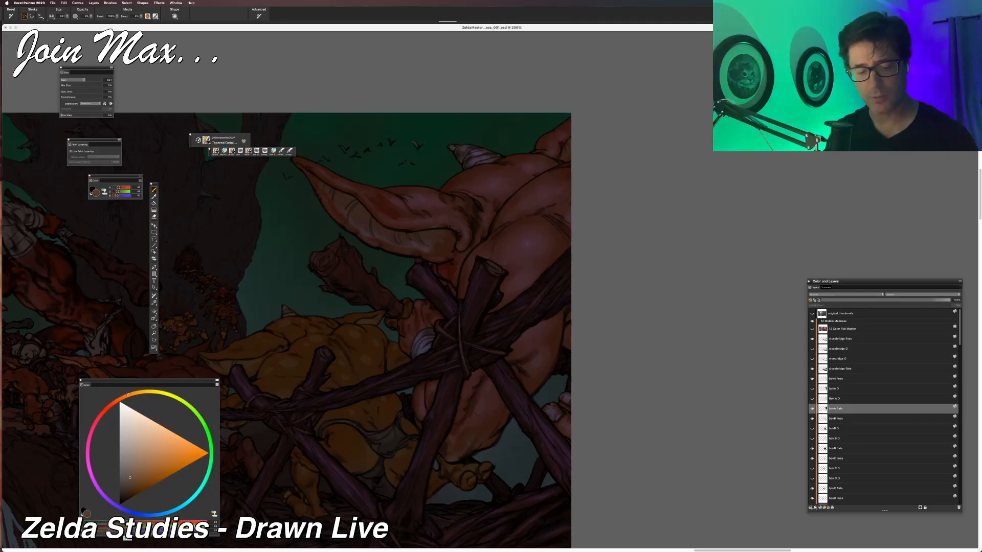
{"action": "left_click", "coordinate": [128, 538]}
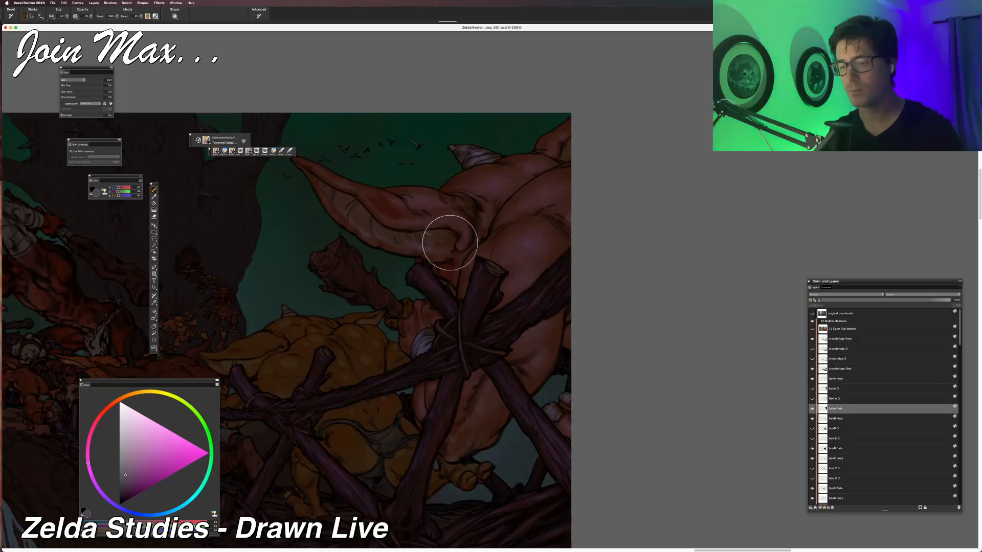
{"action": "left_click", "coordinate": [393, 213], "text": "alt"}
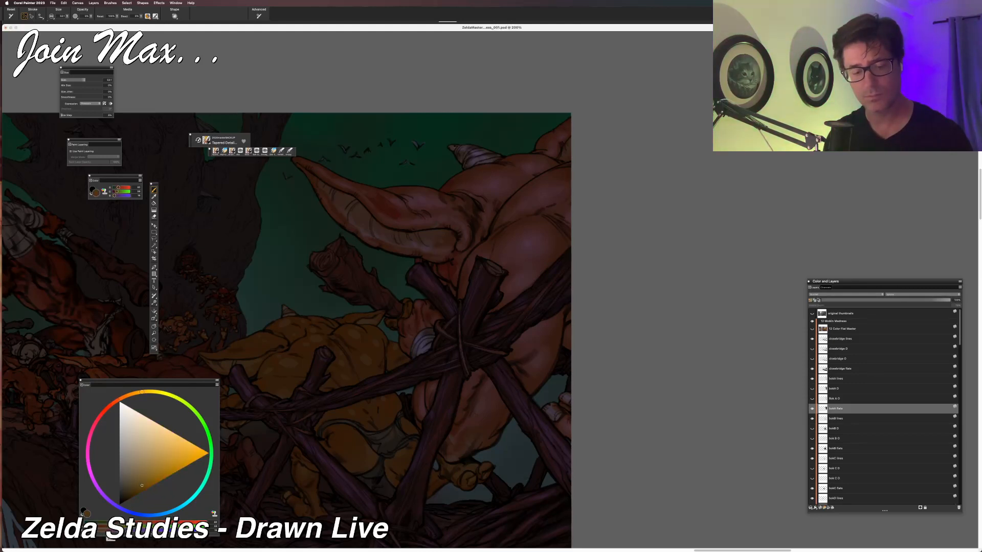
{"action": "left_click", "coordinate": [384, 208]}
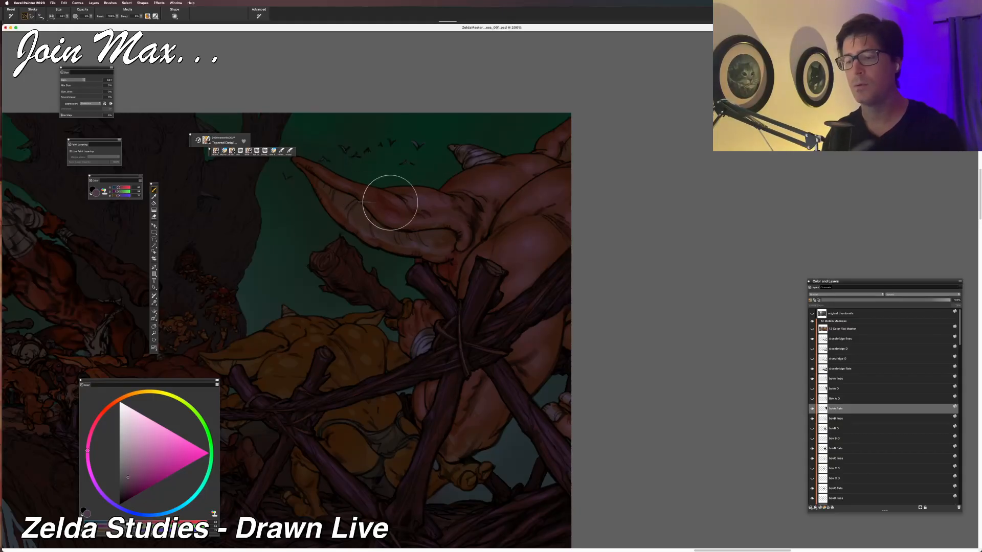
Examine the pink and yellow creatures and the wooden bridge, both close up and within the wider scene.
{"action": "scroll", "coordinate": [486, 362], "scroll_direction": "down", "scroll_amount": 5}
{"action": "scroll", "coordinate": [486, 362], "scroll_direction": "left", "scroll_amount": 8}
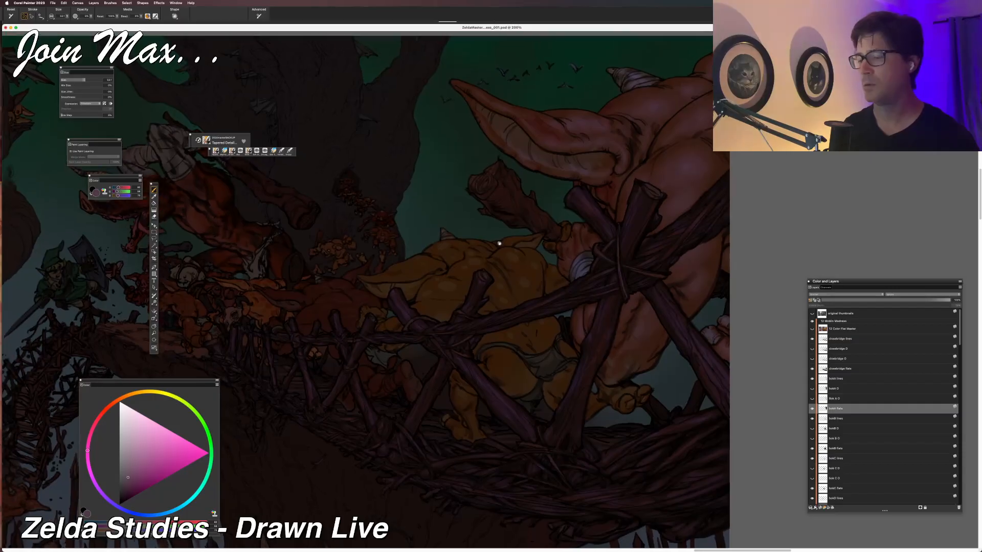
{"action": "scroll", "coordinate": [495, 240], "scroll_direction": "up", "scroll_amount": 3}
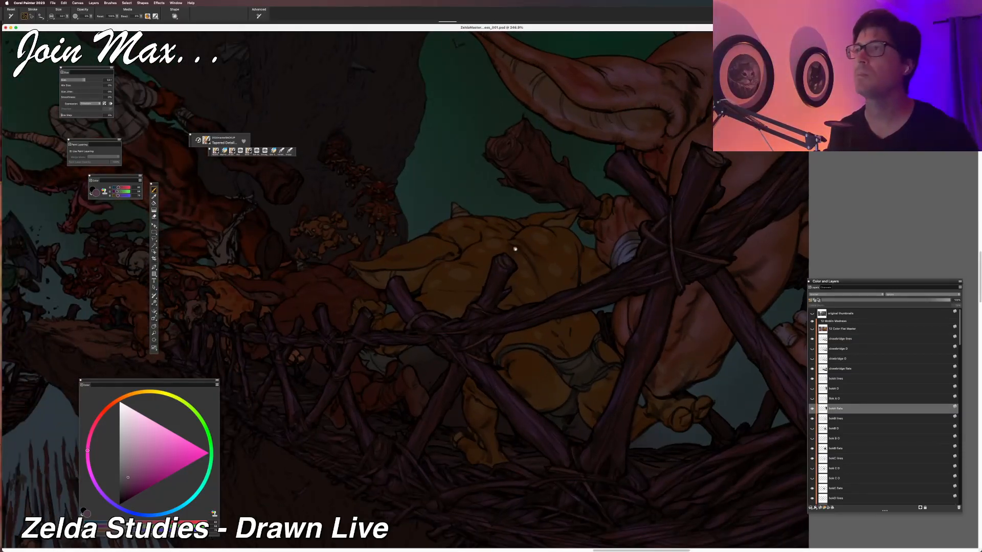
{"action": "scroll", "coordinate": [514, 249], "scroll_direction": "down", "scroll_amount": 2}
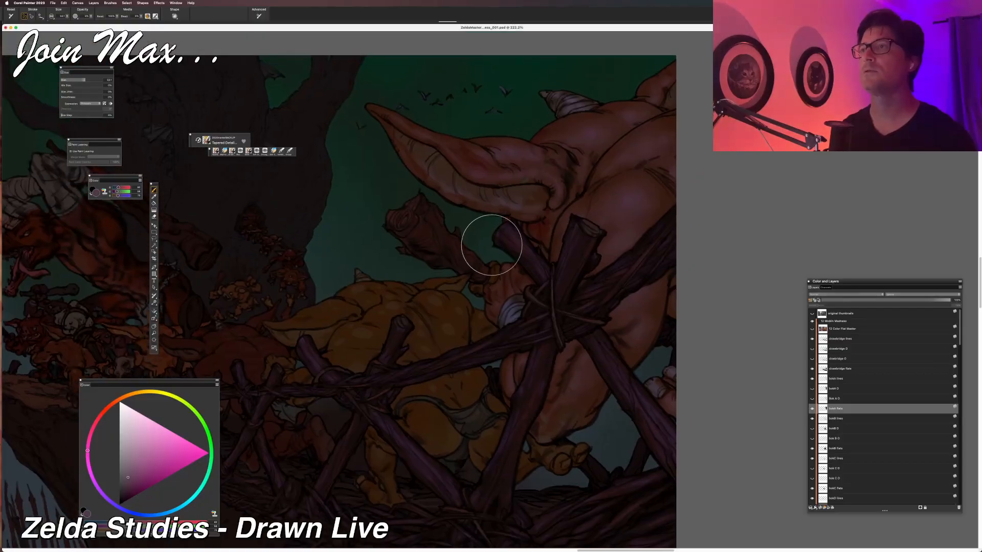
{"action": "scroll", "coordinate": [568, 265], "scroll_direction": "down", "scroll_amount": 1}
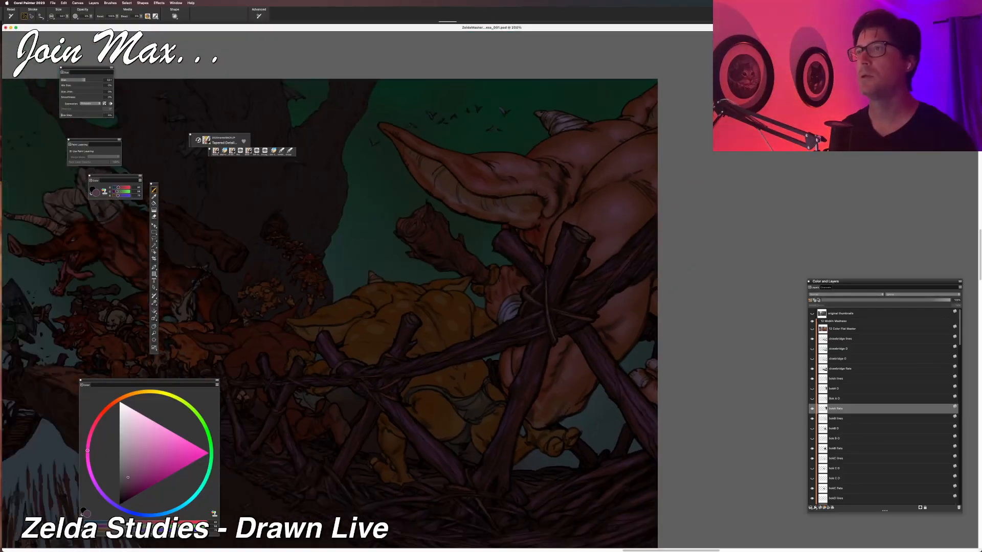
{"action": "scroll", "coordinate": [596, 236], "scroll_direction": "down", "scroll_amount": 2}
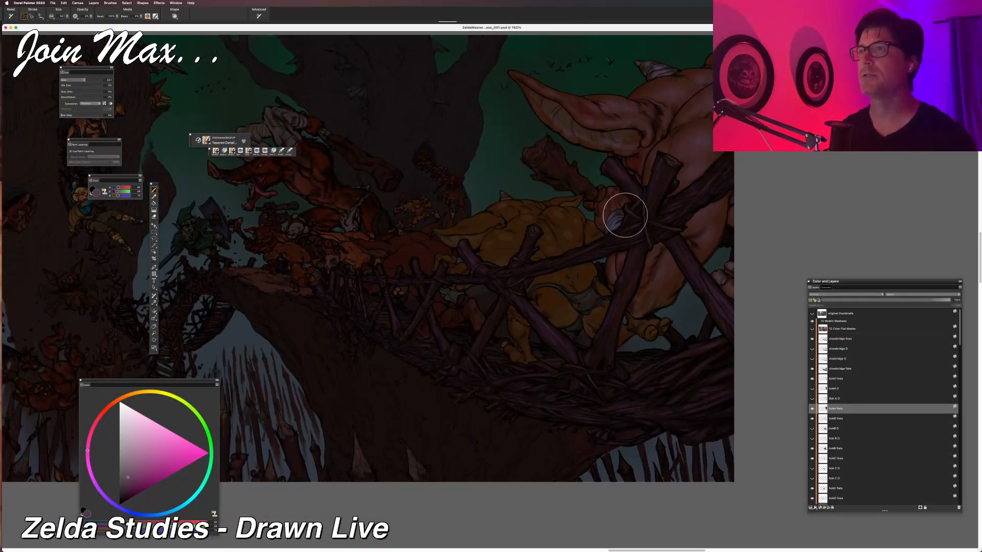
{"action": "scroll", "coordinate": [625, 214], "scroll_direction": "up", "scroll_amount": 1}
{"action": "scroll", "coordinate": [562, 225], "scroll_direction": "up", "scroll_amount": 1}
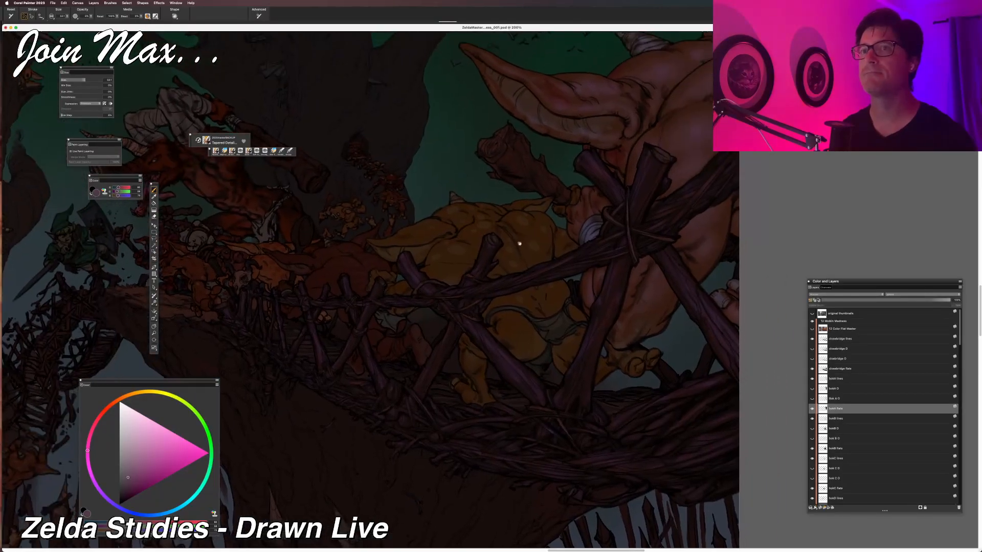
{"action": "scroll", "coordinate": [511, 256], "scroll_direction": "down", "scroll_amount": 1}
{"action": "mouse_move", "coordinate": [457, 276]}
{"action": "left_mouse_down"}
{"action": "mouse_move", "coordinate": [472, 273]}
{"action": "mouse_move", "coordinate": [458, 275]}
{"action": "left_mouse_up"}
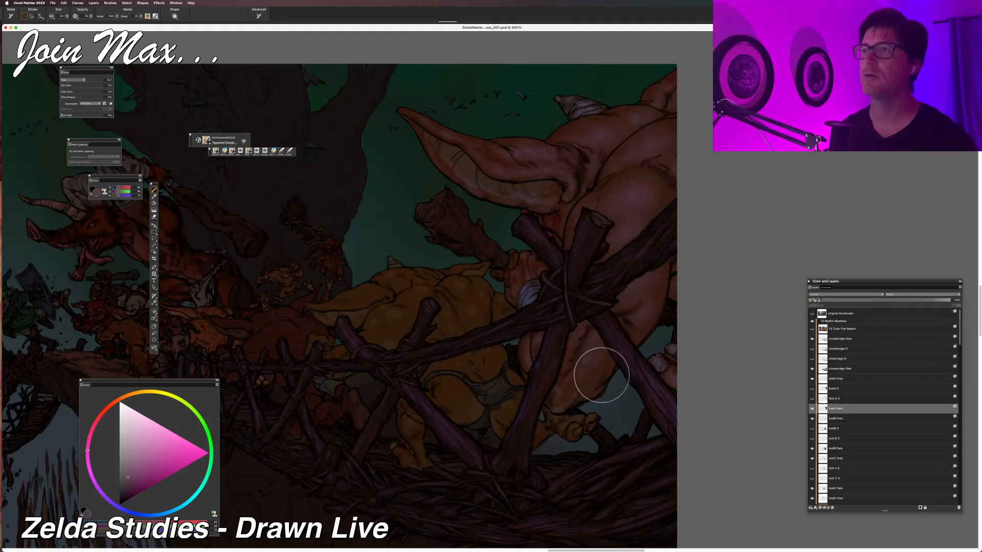
{"action": "scroll", "coordinate": [532, 357], "scroll_direction": "up", "scroll_amount": 5}
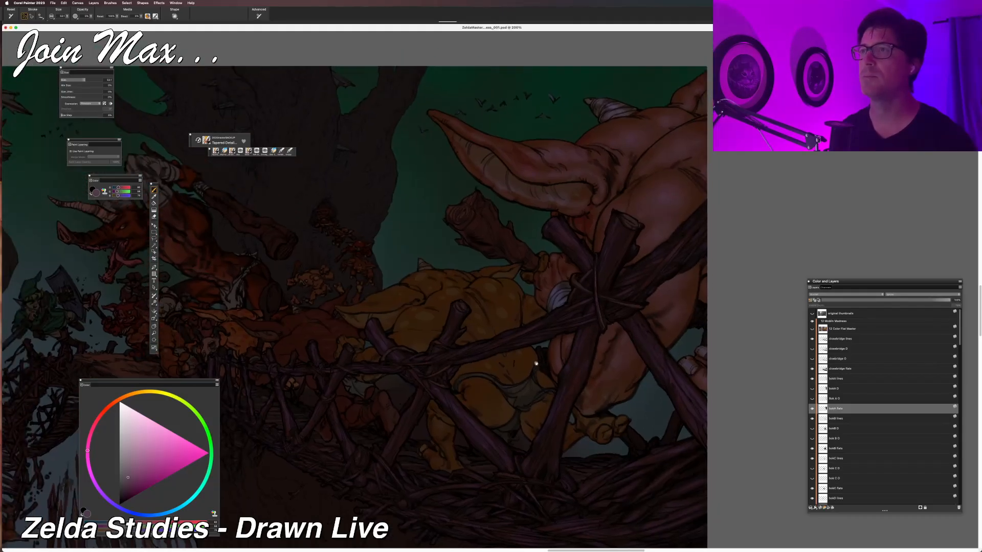
{"action": "scroll", "coordinate": [511, 347], "scroll_direction": "up", "scroll_amount": 4}
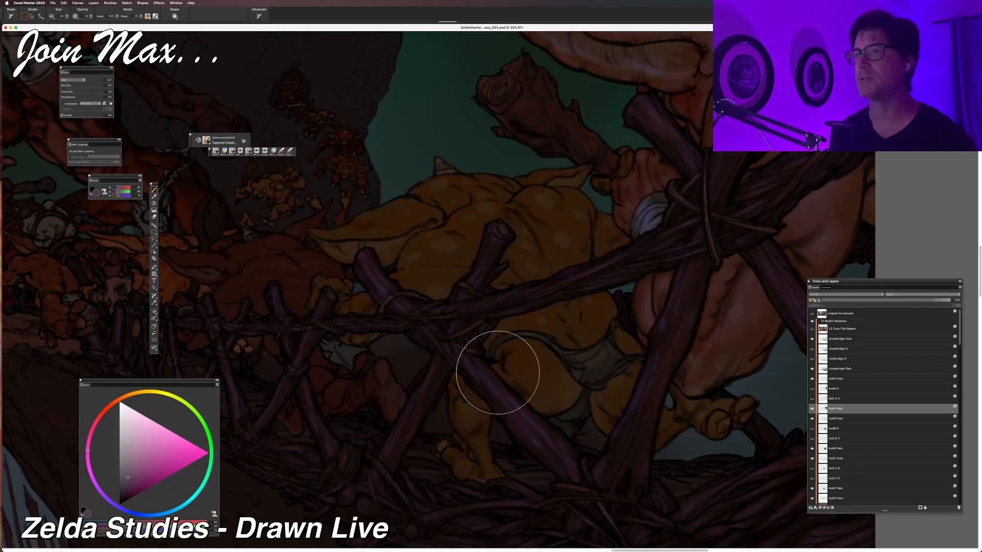
{"action": "scroll", "coordinate": [488, 358], "scroll_direction": "down", "scroll_amount": 3}
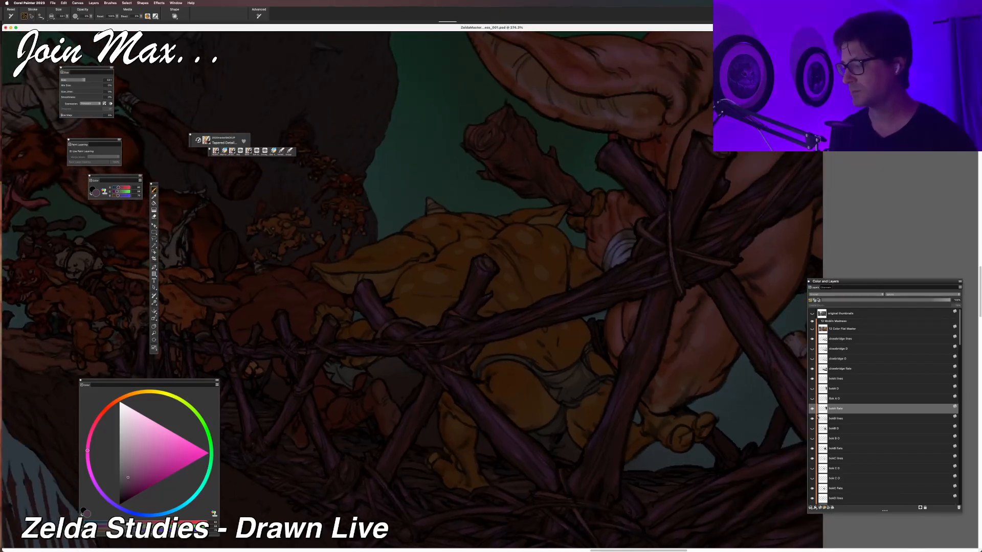
Toggle the visibility of the pink and yellow creatures' paint layers to identify them, and select the yellow creature's layer.
{"action": "left_click", "coordinate": [811, 409]}
{"action": "left_click", "coordinate": [812, 409]}
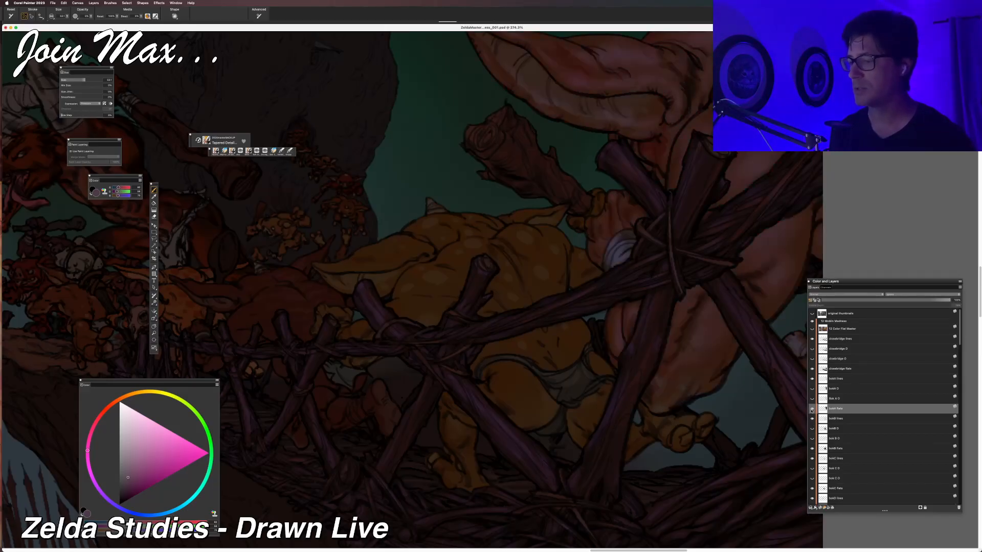
{"action": "left_click", "coordinate": [811, 449]}
{"action": "left_click", "coordinate": [812, 450]}
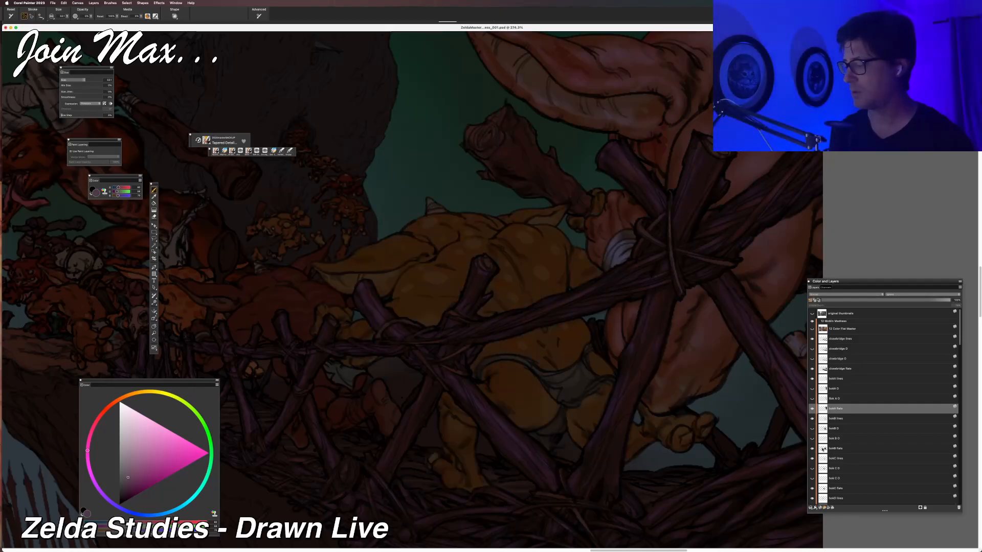
{"action": "left_click", "coordinate": [822, 448]}
{"action": "left_click_drag", "start_coordinate": [642, 339], "coordinate": [565, 344]}
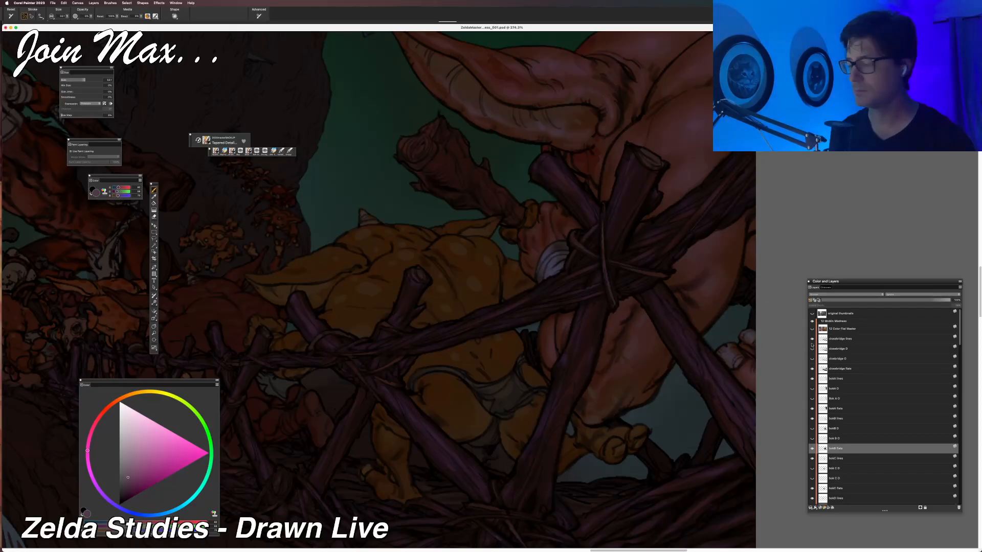
Try to select the yellow creature's skin areas with the Magic Wand from the Color Flat Master layer.
{"action": "key", "text": "w"}
{"action": "left_click", "coordinate": [835, 330]}
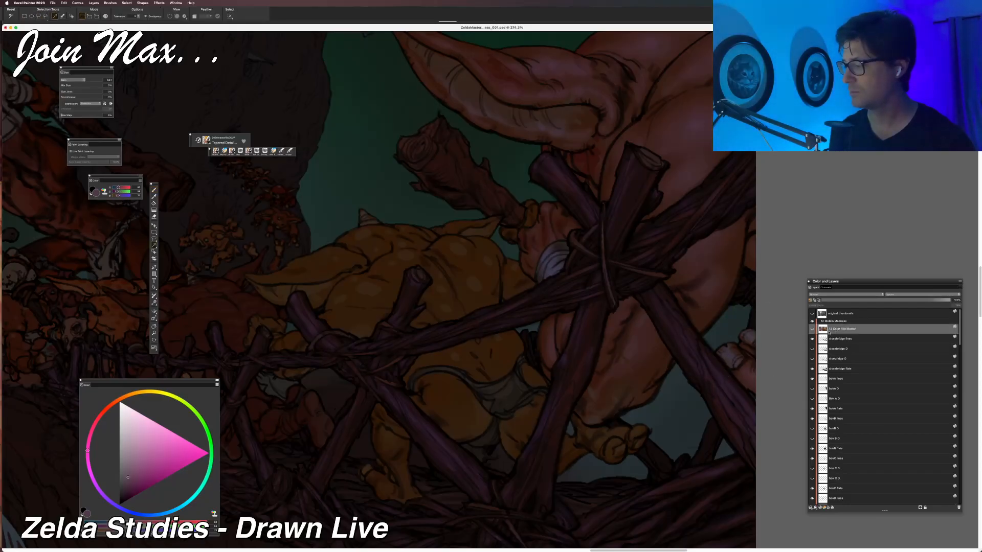
{"action": "left_click", "coordinate": [399, 275]}
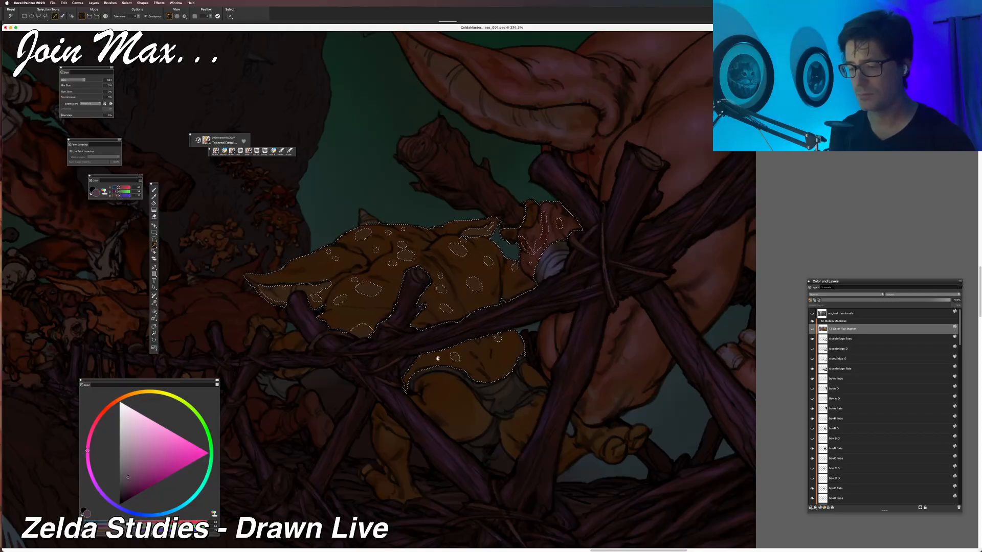
{"action": "left_click", "coordinate": [431, 405], "text": "shift"}
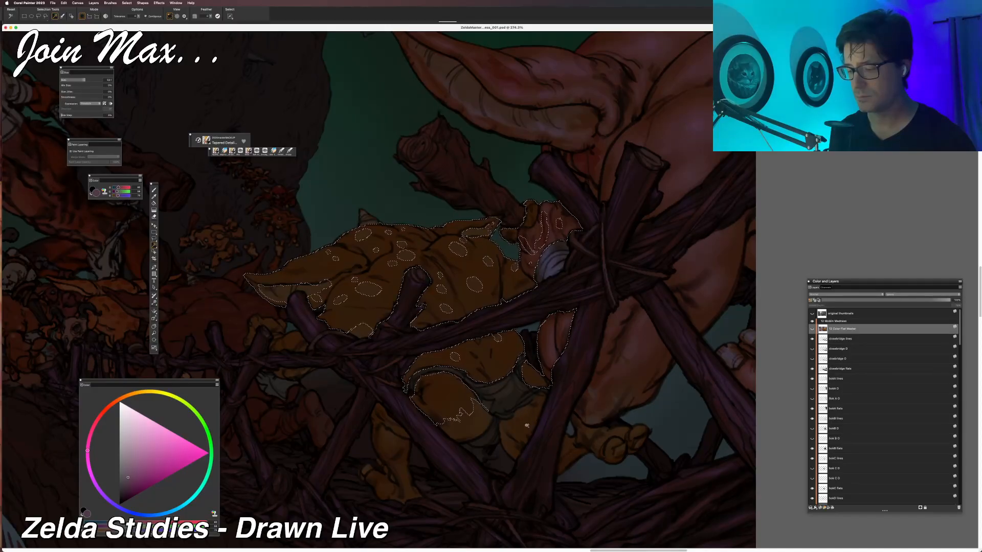
{"action": "left_click", "coordinate": [568, 446], "text": "shift"}
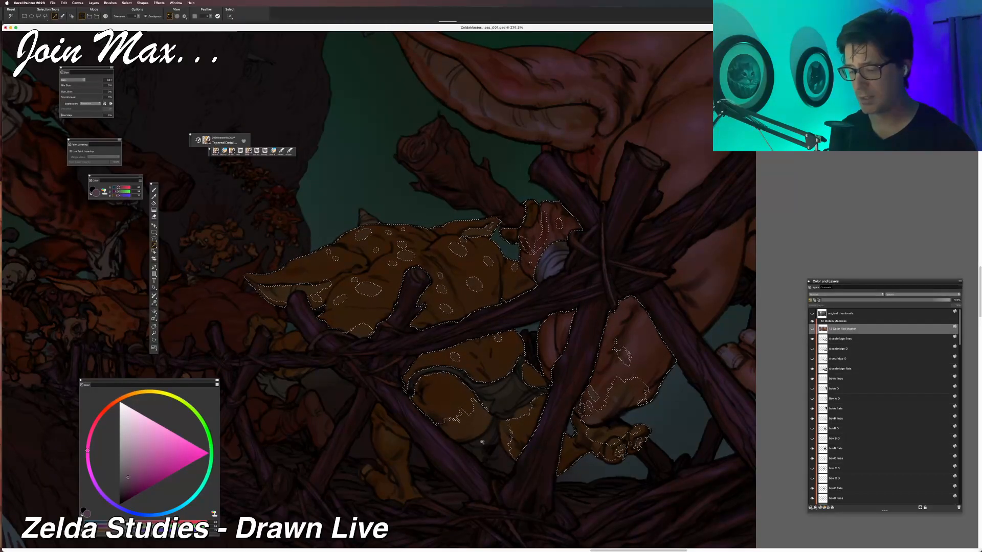
{"action": "left_click", "coordinate": [383, 423], "text": "shift"}
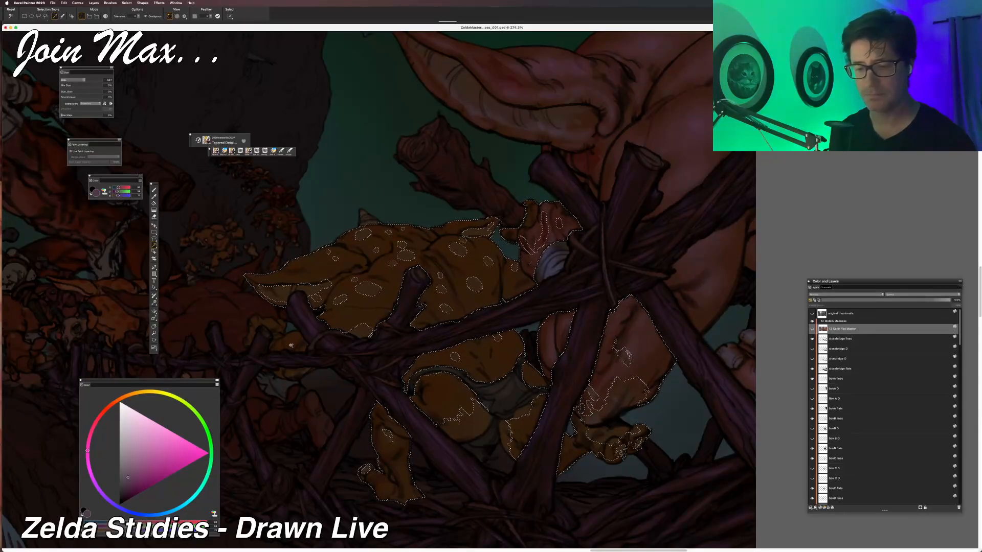
{"action": "left_click", "coordinate": [284, 374], "text": "shift"}
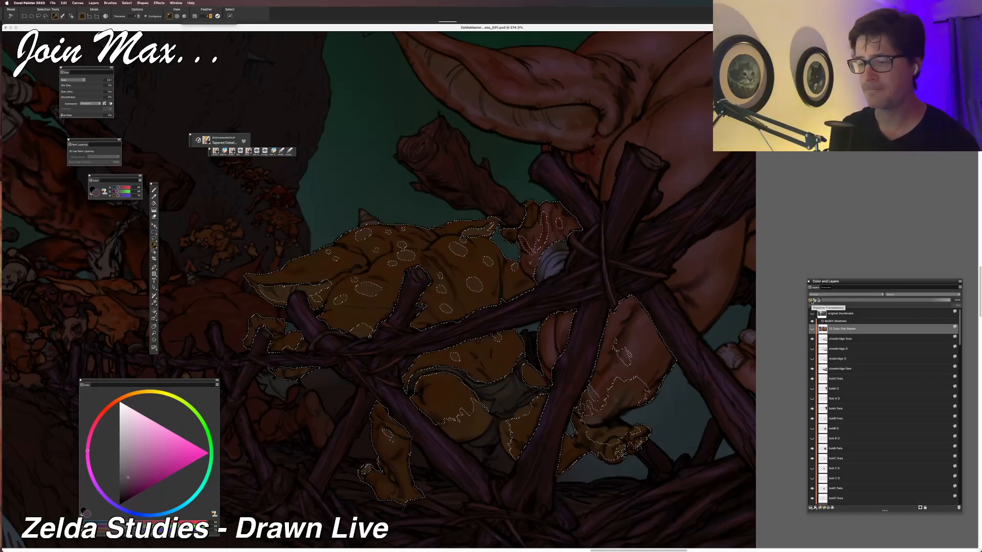
{"action": "key", "text": "super+d"}
{"action": "key", "text": "b"}
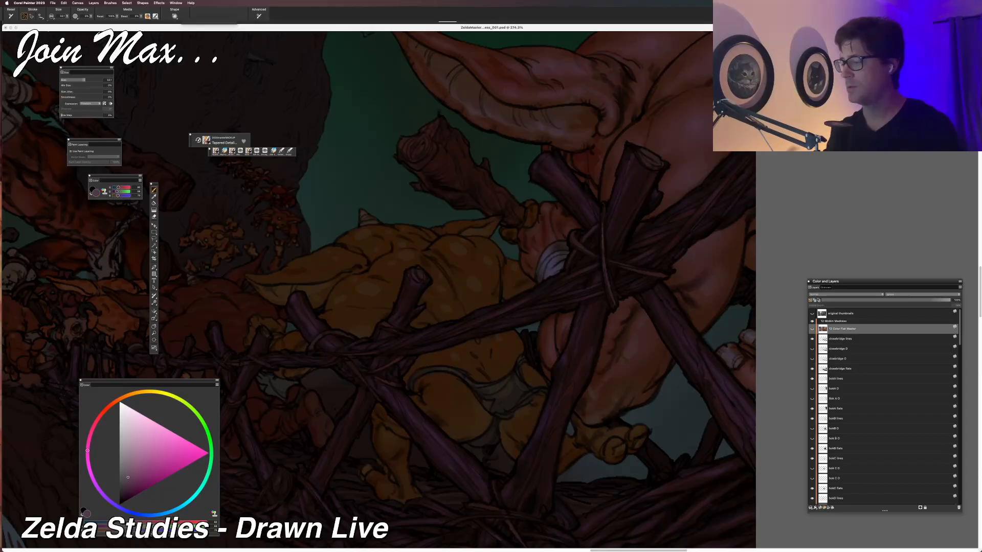
Make the yellow creature's paint layer active and sample a dark brown from its back as the brush colour.
{"action": "left_click", "coordinate": [812, 438]}
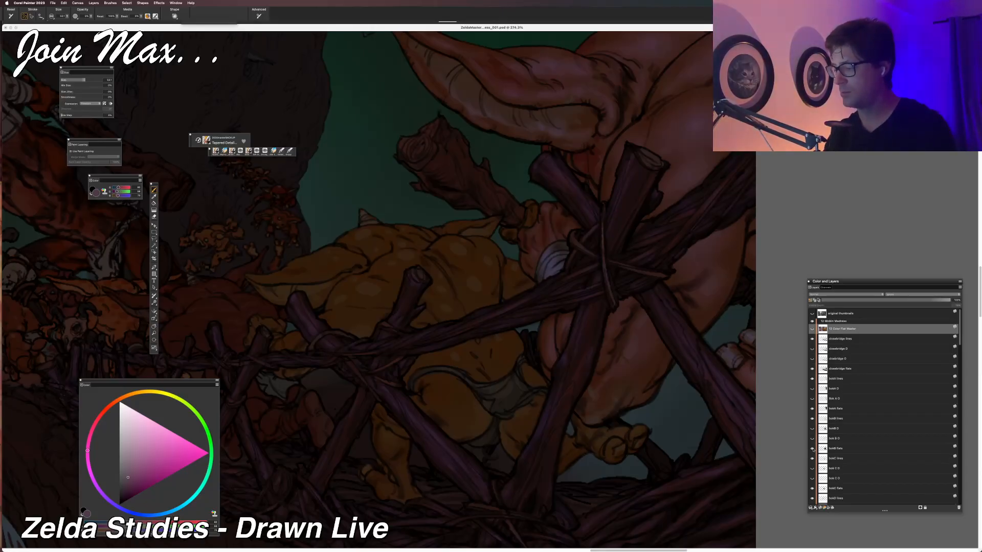
{"action": "left_click", "coordinate": [821, 449]}
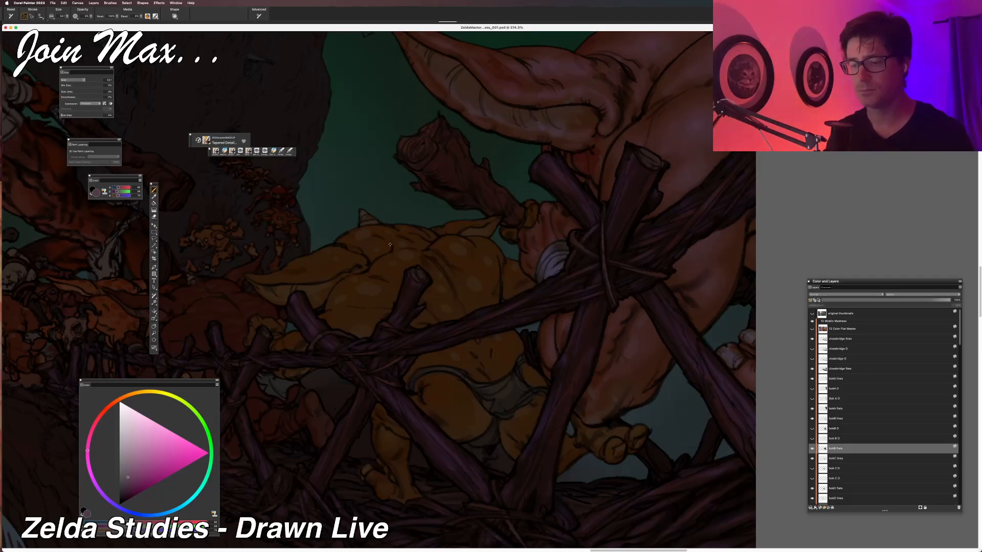
{"action": "left_click", "coordinate": [398, 271], "text": "alt"}
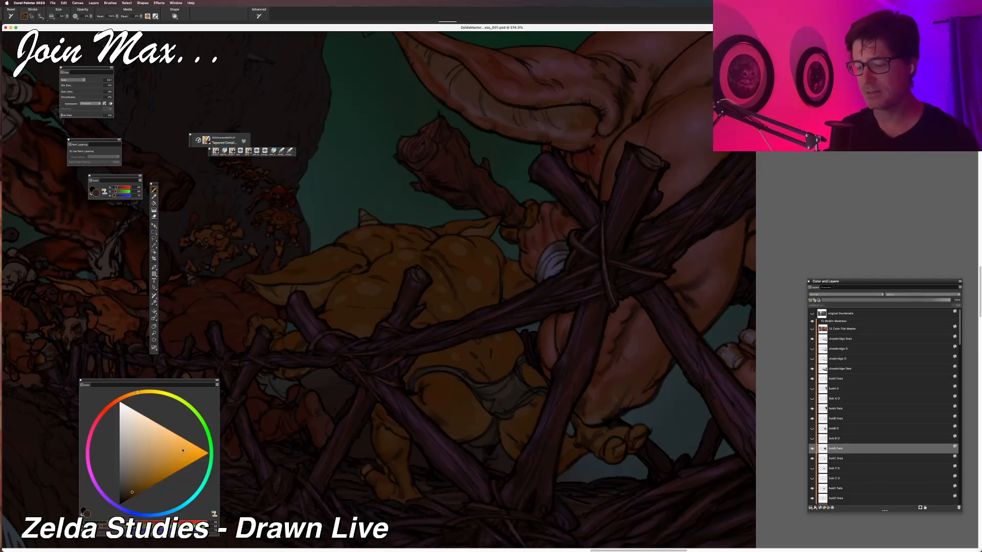
Examine the yellow creature's body behind the bridge, the battle around the green-clad hero, and the creature in the tree hollow.
{"action": "scroll", "coordinate": [383, 290], "scroll_direction": "down", "scroll_amount": 3}
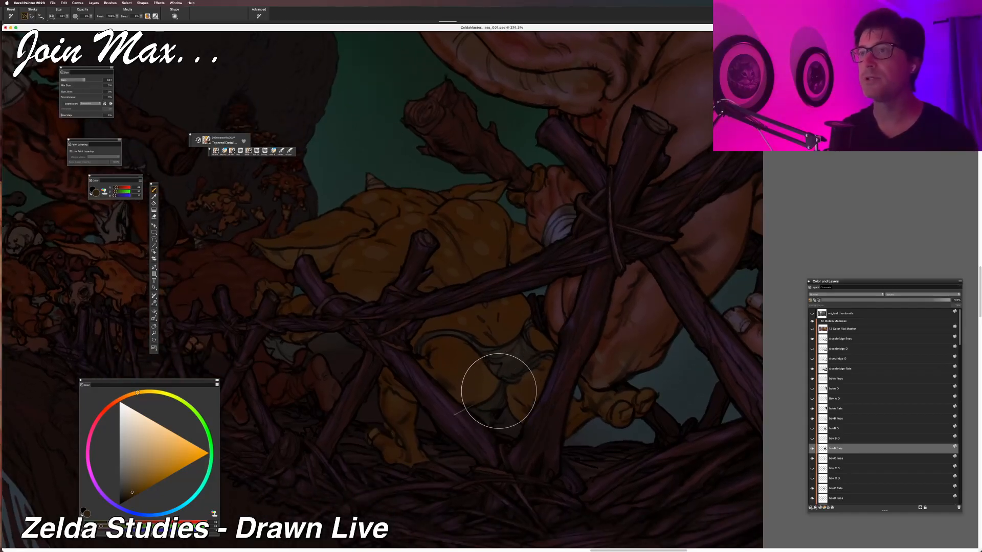
{"action": "scroll", "coordinate": [498, 391], "scroll_direction": "up", "scroll_amount": 5}
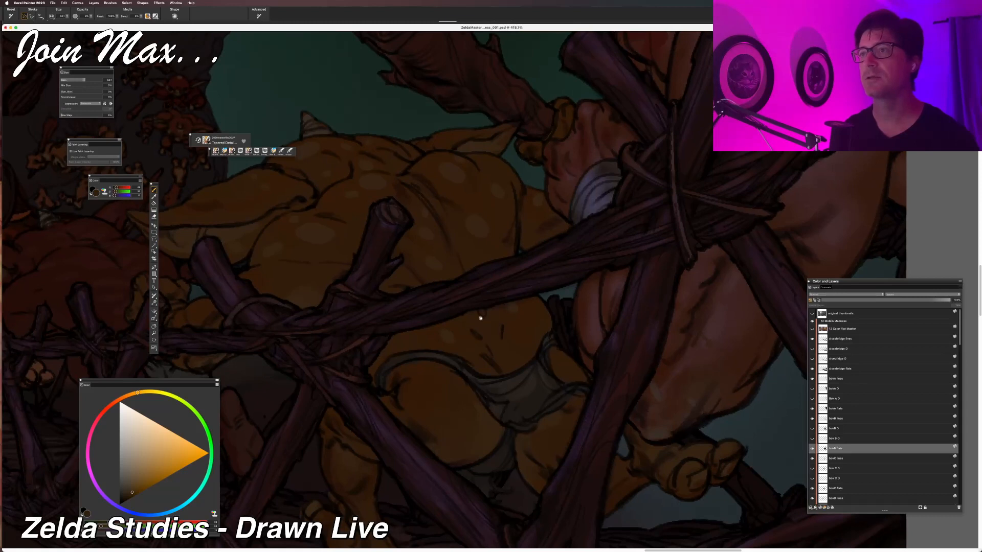
{"action": "scroll", "coordinate": [493, 223], "scroll_direction": "up", "scroll_amount": 3}
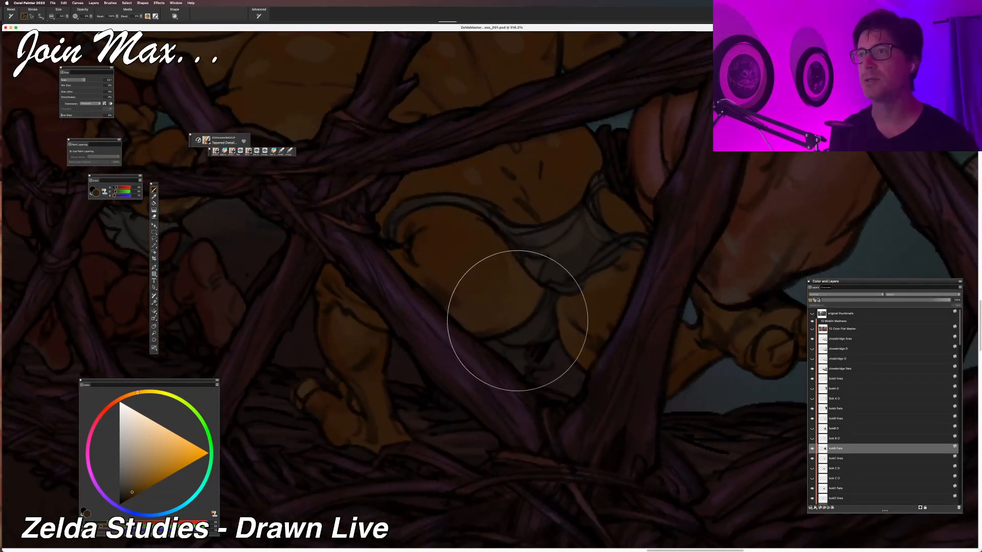
{"action": "scroll", "coordinate": [417, 330], "scroll_direction": "down", "scroll_amount": 4}
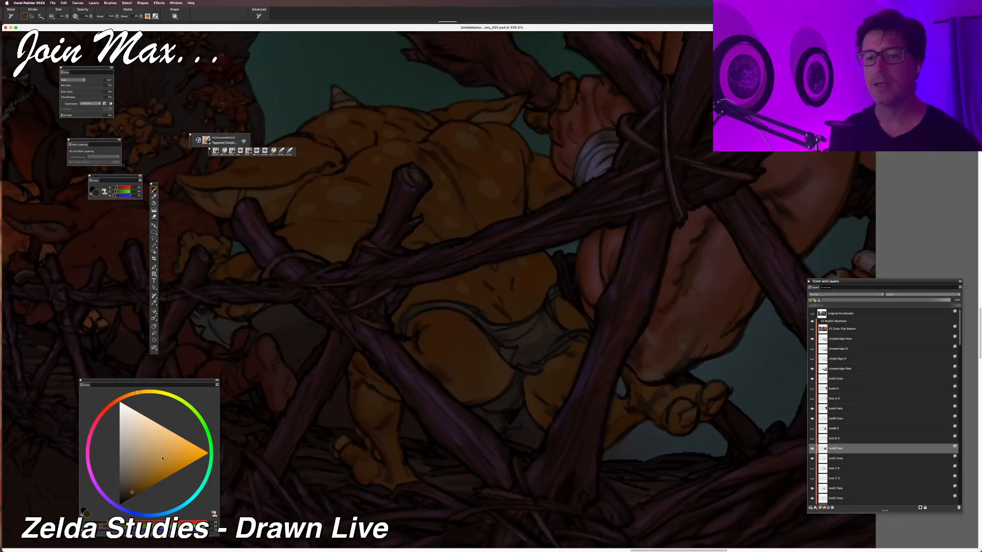
{"action": "scroll", "coordinate": [642, 376], "scroll_direction": "left", "scroll_amount": 5}
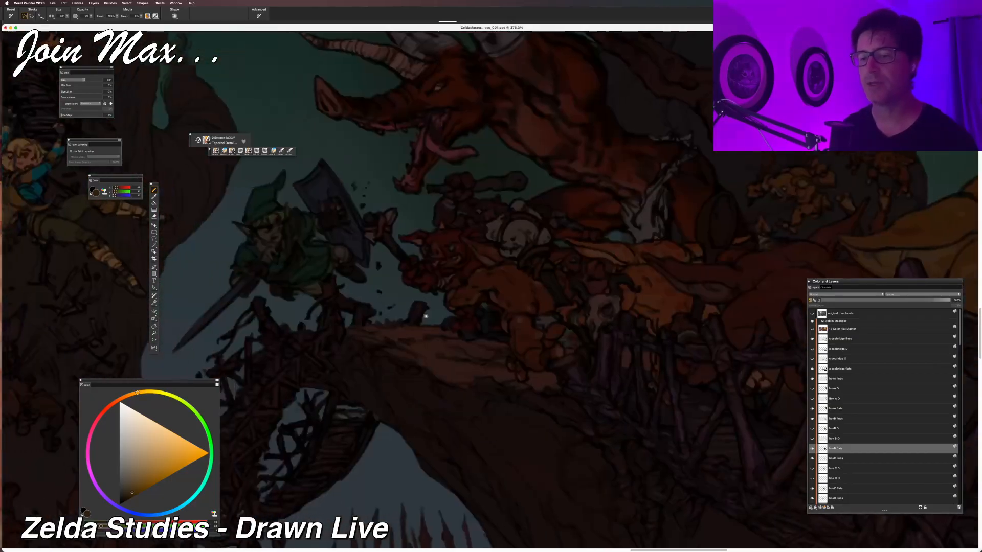
{"action": "scroll", "coordinate": [366, 317], "scroll_direction": "left", "scroll_amount": 10}
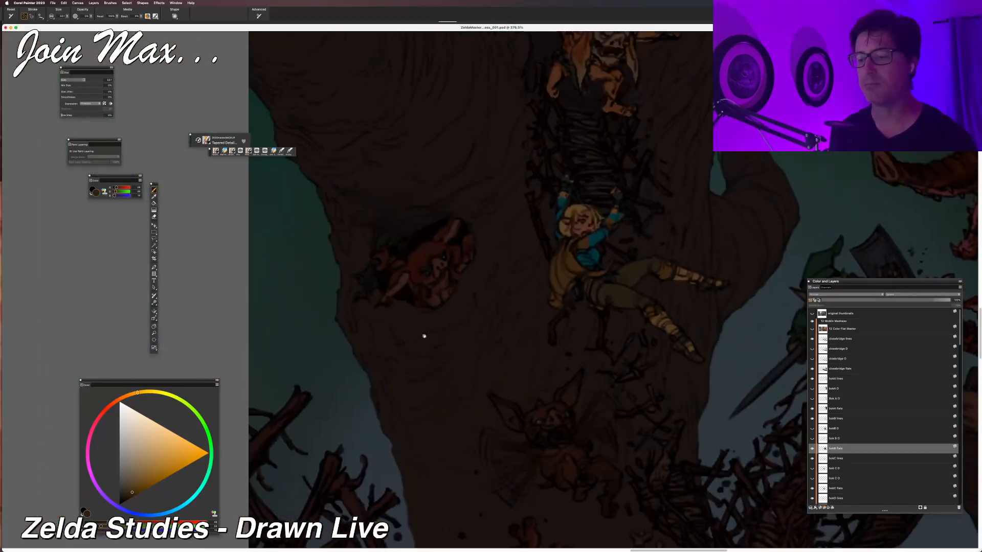
{"action": "scroll", "coordinate": [424, 336], "scroll_direction": "up", "scroll_amount": 5}
{"action": "scroll", "coordinate": [425, 323], "scroll_direction": "left", "scroll_amount": 4}
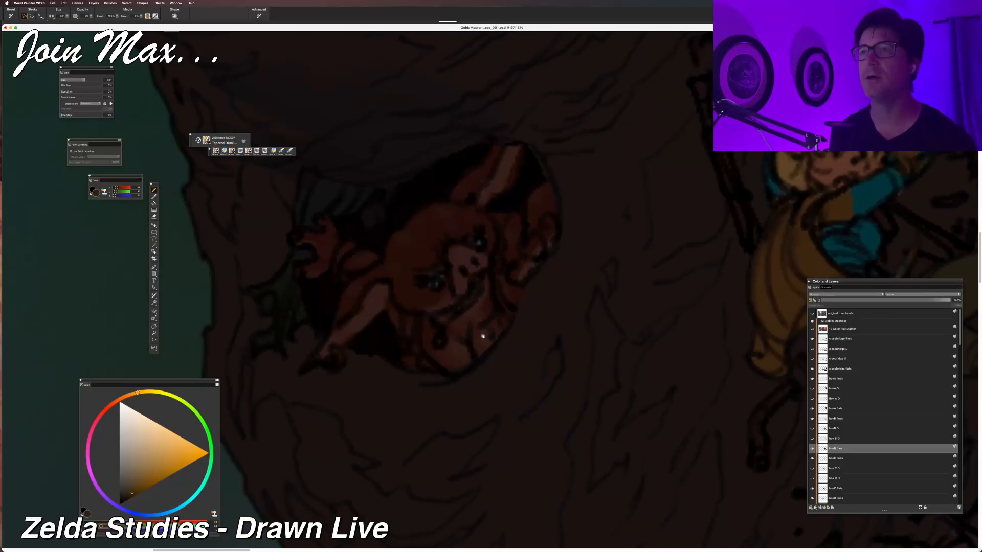
{"action": "scroll", "coordinate": [455, 329], "scroll_direction": "up", "scroll_amount": 2}
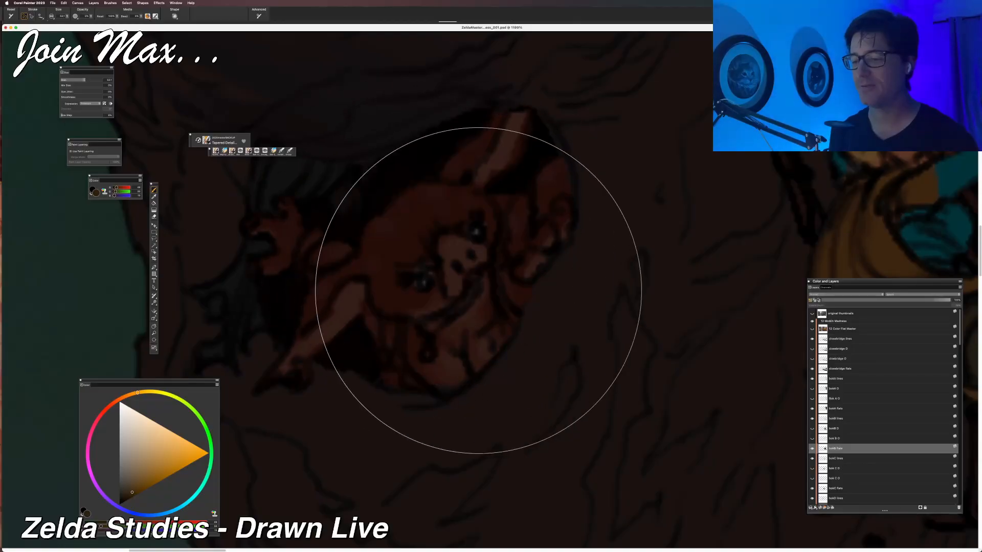
Examine the small creatures peeking out of the tree hollows and the staff-wielding creature beneath the horned skull.
{"action": "scroll", "coordinate": [447, 278], "scroll_direction": "down", "scroll_amount": 3}
{"action": "scroll", "coordinate": [446, 278], "scroll_direction": "up", "scroll_amount": 10}
{"action": "scroll", "coordinate": [446, 278], "scroll_direction": "left", "scroll_amount": 5}
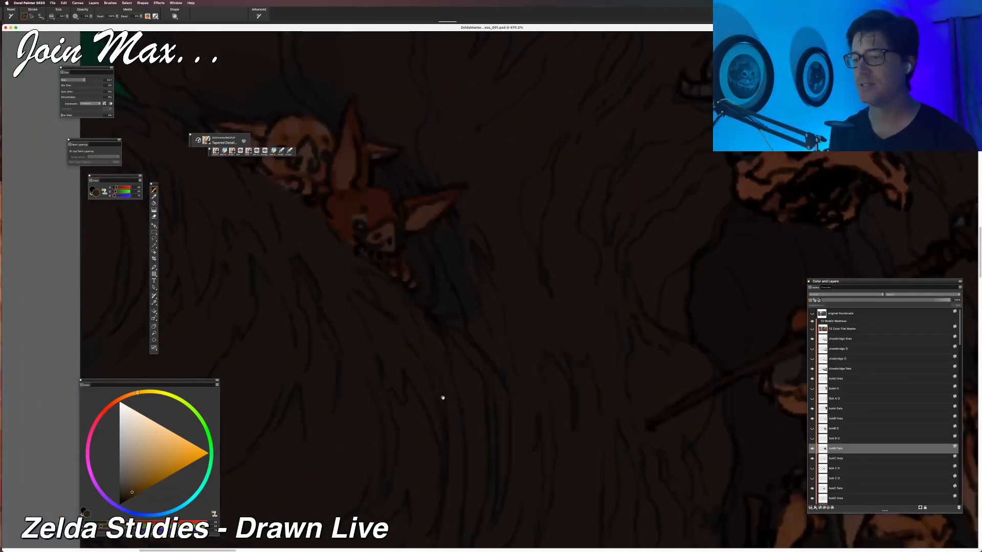
{"action": "scroll", "coordinate": [446, 332], "scroll_direction": "left", "scroll_amount": 2}
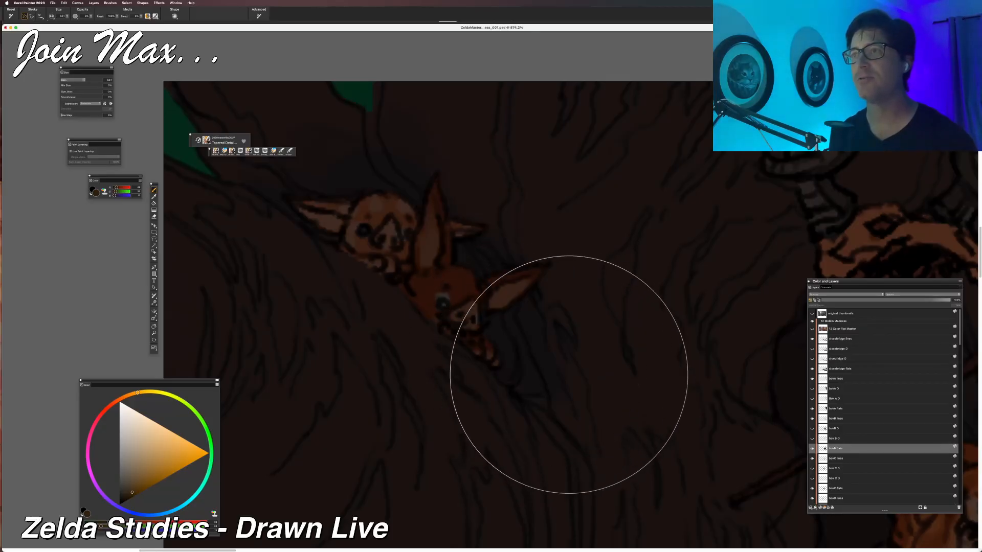
{"action": "scroll", "coordinate": [500, 287], "scroll_direction": "down", "scroll_amount": 2}
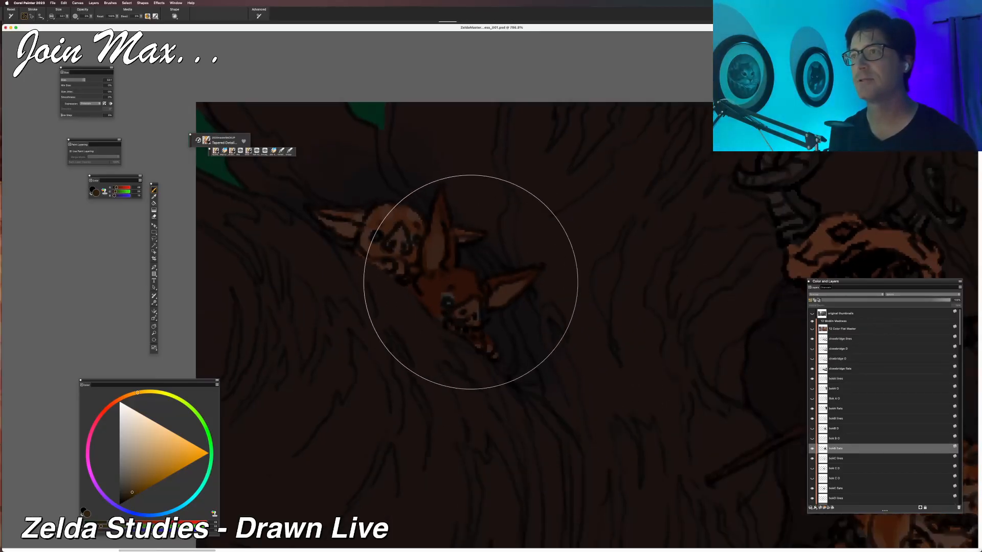
{"action": "scroll", "coordinate": [445, 276], "scroll_direction": "right", "scroll_amount": 5}
{"action": "scroll", "coordinate": [399, 261], "scroll_direction": "right", "scroll_amount": 4}
{"action": "scroll", "coordinate": [434, 266], "scroll_direction": "down", "scroll_amount": 5}
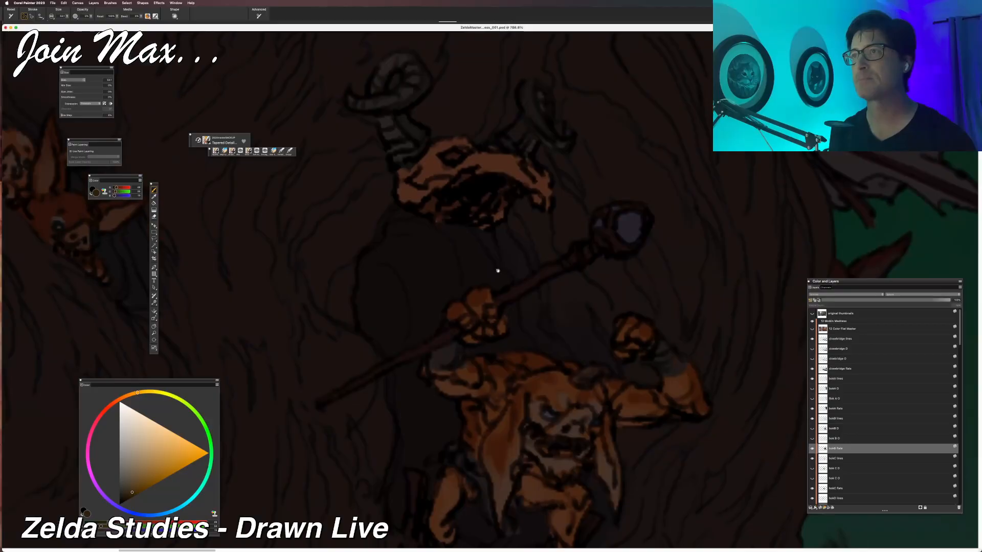
{"action": "scroll", "coordinate": [500, 291], "scroll_direction": "down", "scroll_amount": 2}
{"action": "scroll", "coordinate": [499, 291], "scroll_direction": "right", "scroll_amount": 5}
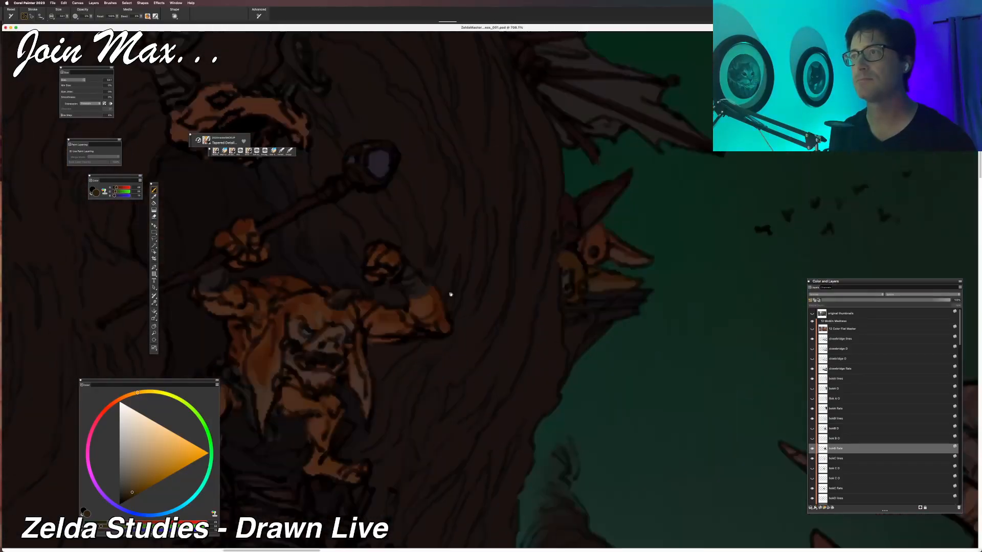
Inspect the three creatures peeking from the tree's edge and the long-eared staff-wielder up close.
{"action": "scroll", "coordinate": [486, 306], "scroll_direction": "up", "scroll_amount": 3}
{"action": "scroll", "coordinate": [490, 297], "scroll_direction": "up", "scroll_amount": 4}
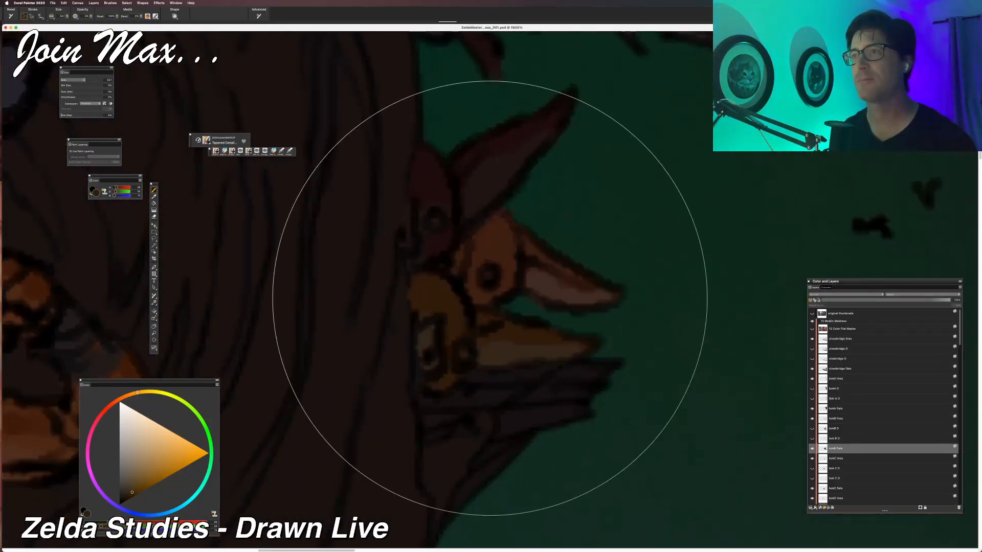
{"action": "scroll", "coordinate": [488, 303], "scroll_direction": "down", "scroll_amount": 3}
{"action": "scroll", "coordinate": [614, 260], "scroll_direction": "left", "scroll_amount": 8}
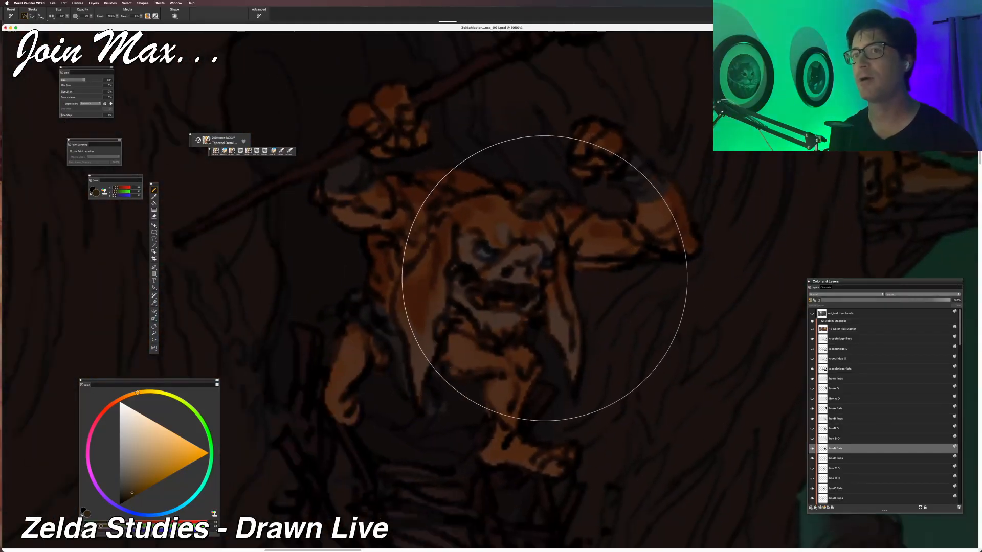
{"action": "scroll", "coordinate": [588, 333], "scroll_direction": "down", "scroll_amount": 2}
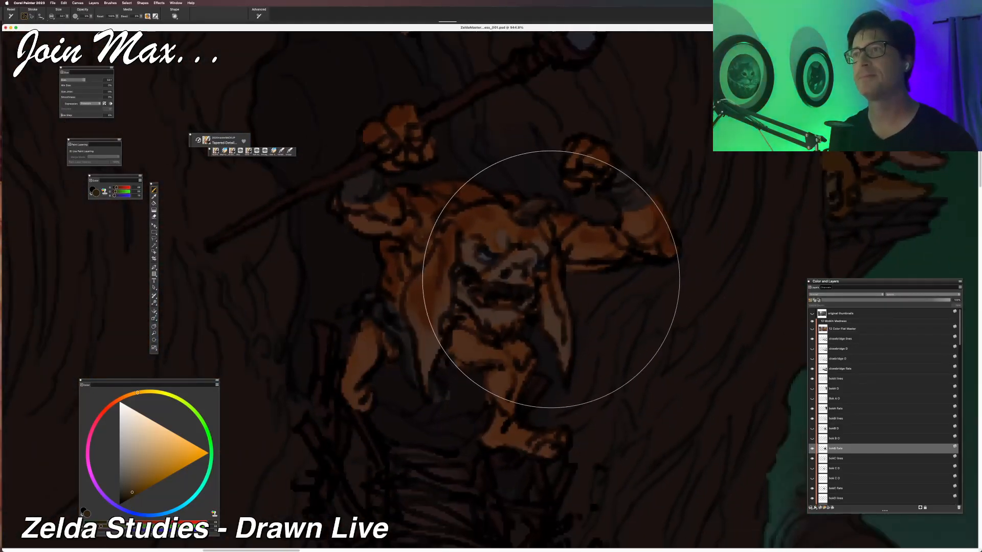
{"action": "scroll", "coordinate": [507, 184], "scroll_direction": "up", "scroll_amount": 3}
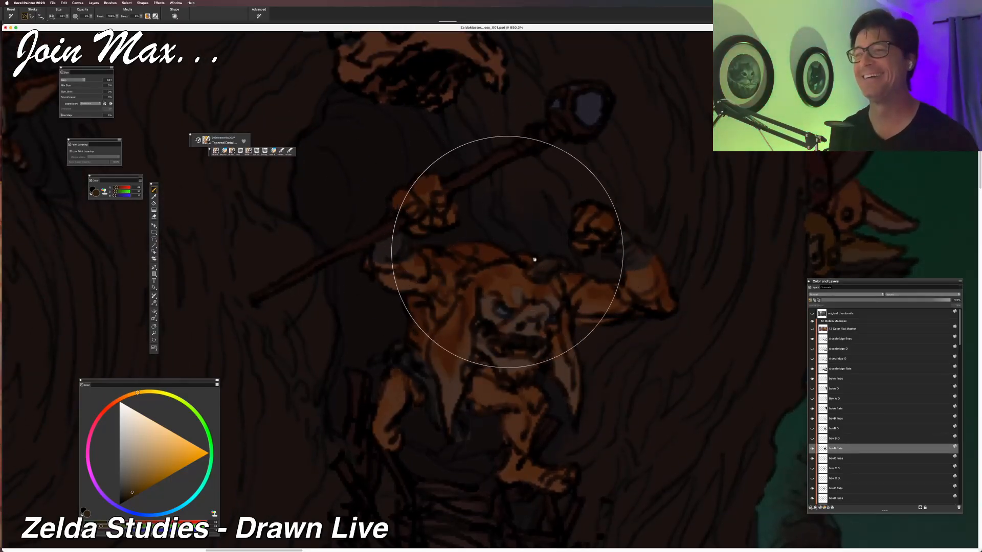
Review the battle from the hanging rope bridge past the green-clad hero to the yellow creature behind the fence.
{"action": "scroll", "coordinate": [518, 249], "scroll_direction": "down", "scroll_amount": 5}
{"action": "scroll", "coordinate": [518, 250], "scroll_direction": "right", "scroll_amount": 5}
{"action": "scroll", "coordinate": [449, 142], "scroll_direction": "down", "scroll_amount": 10}
{"action": "scroll", "coordinate": [449, 142], "scroll_direction": "right", "scroll_amount": 5}
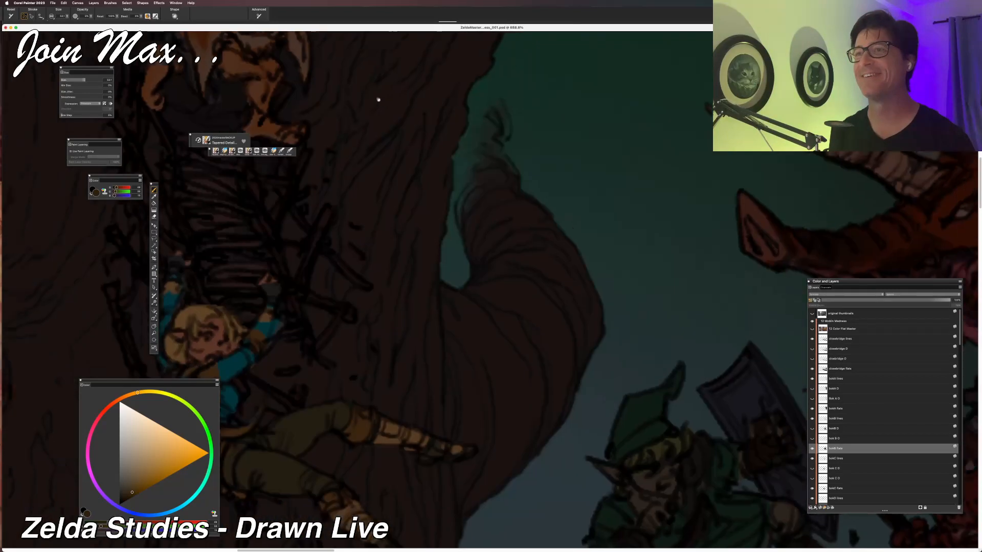
{"action": "scroll", "coordinate": [369, 87], "scroll_direction": "right", "scroll_amount": 5}
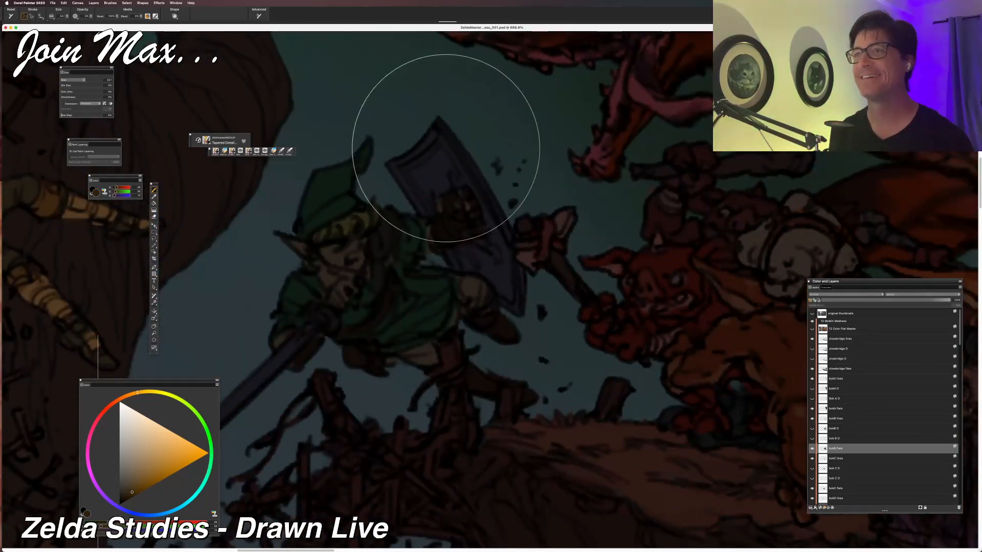
{"action": "scroll", "coordinate": [416, 124], "scroll_direction": "down", "scroll_amount": 5}
{"action": "scroll", "coordinate": [374, 205], "scroll_direction": "down", "scroll_amount": 5}
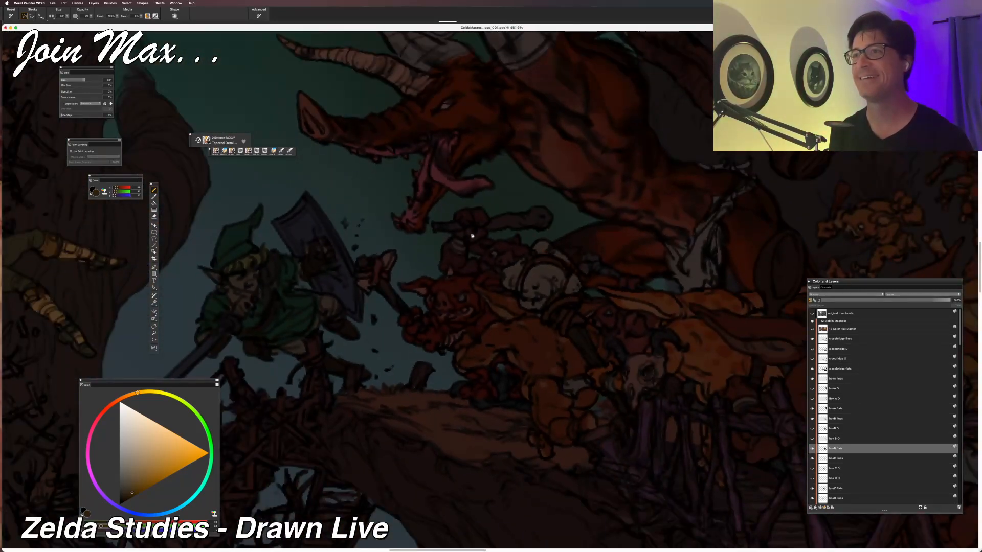
{"action": "scroll", "coordinate": [460, 230], "scroll_direction": "down", "scroll_amount": 10}
{"action": "scroll", "coordinate": [465, 157], "scroll_direction": "up", "scroll_amount": 3}
{"action": "scroll", "coordinate": [363, 213], "scroll_direction": "down", "scroll_amount": 3}
{"action": "scroll", "coordinate": [361, 197], "scroll_direction": "up", "scroll_amount": 8}
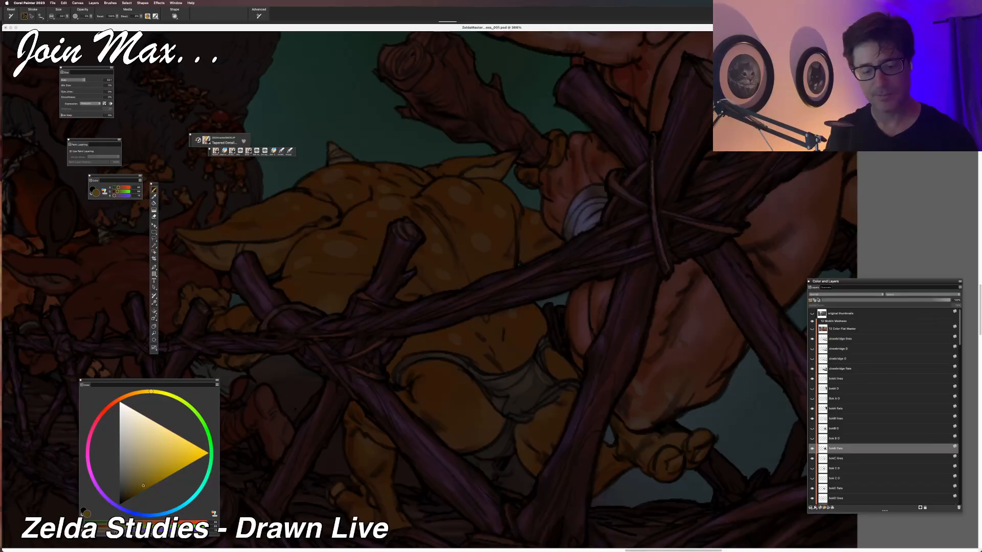
Set the brush colour to a dark, muted magenta for painting the yellow creature.
{"action": "left_click", "coordinate": [124, 540]}
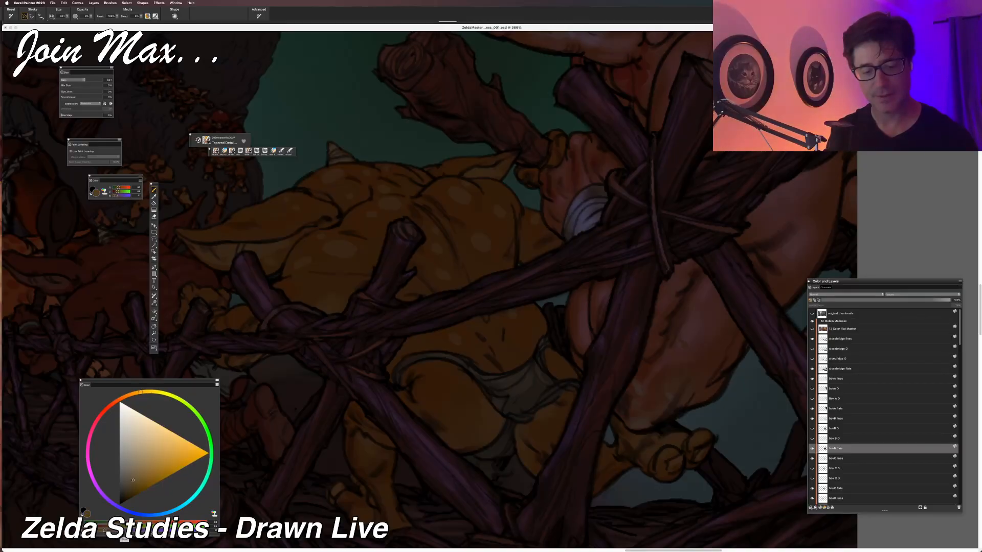
{"action": "left_click", "coordinate": [124, 540]}
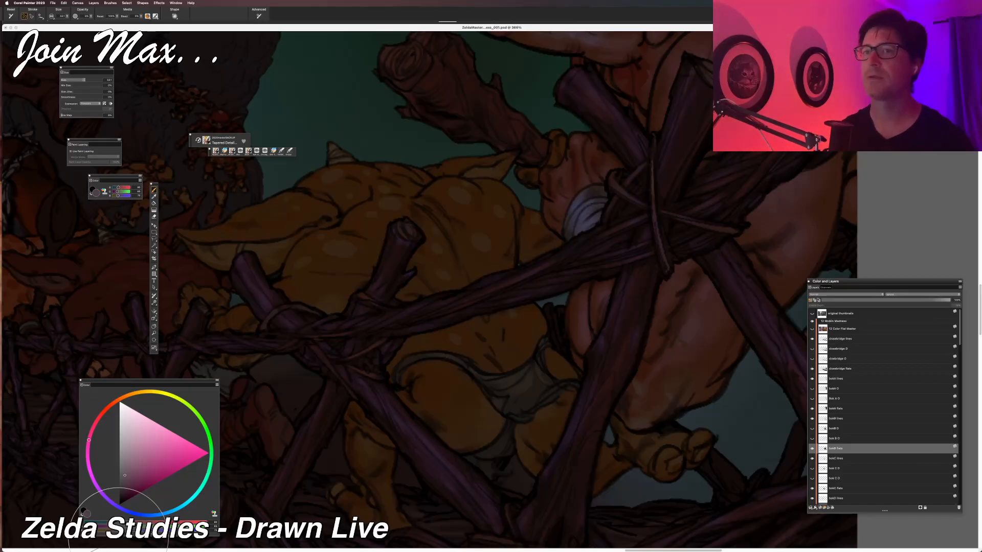
{"action": "scroll", "coordinate": [452, 382], "scroll_direction": "down", "scroll_amount": 5}
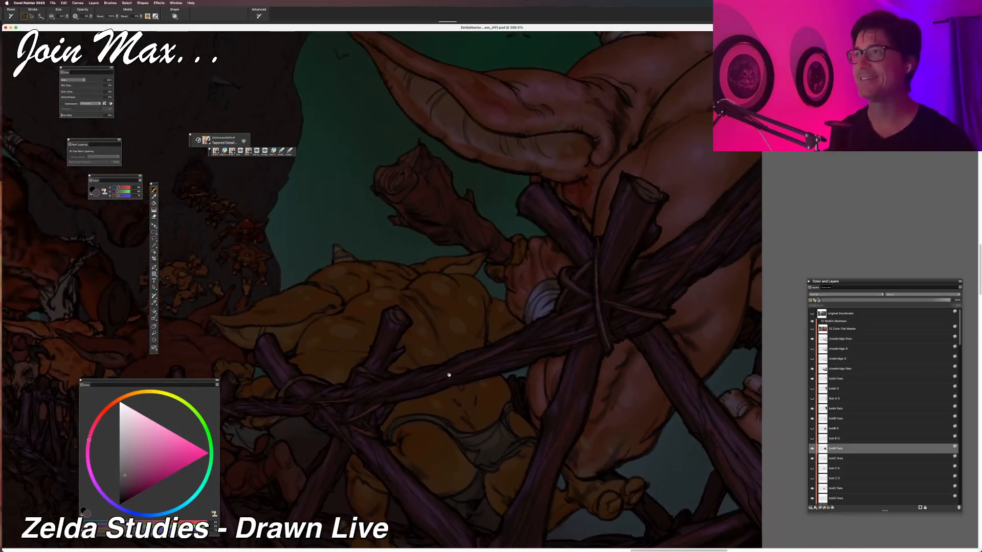
{"action": "scroll", "coordinate": [447, 383], "scroll_direction": "down", "scroll_amount": 2}
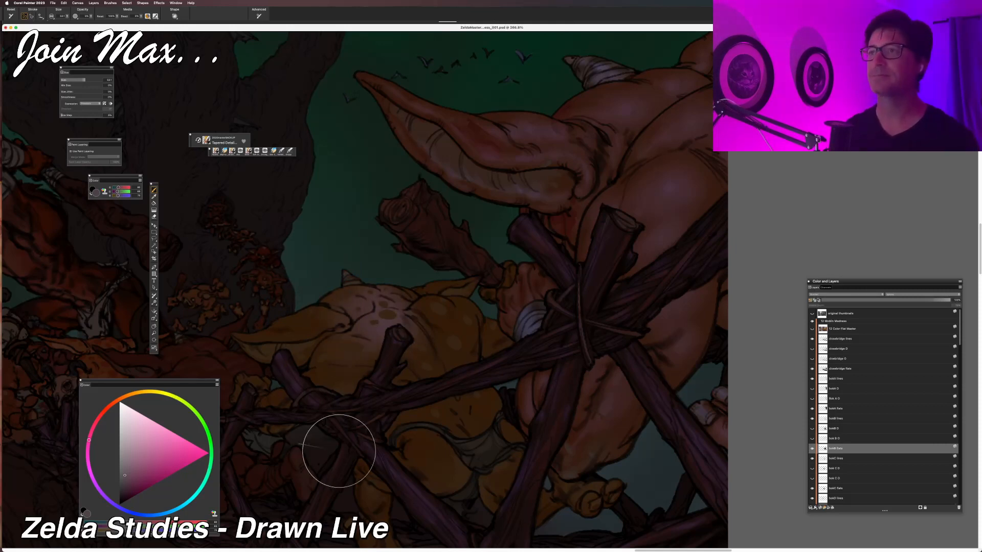
Undo the last light strokes on the yellow creature's back.
{"action": "key", "text": "super+z"}
{"action": "key", "text": "super+z"}
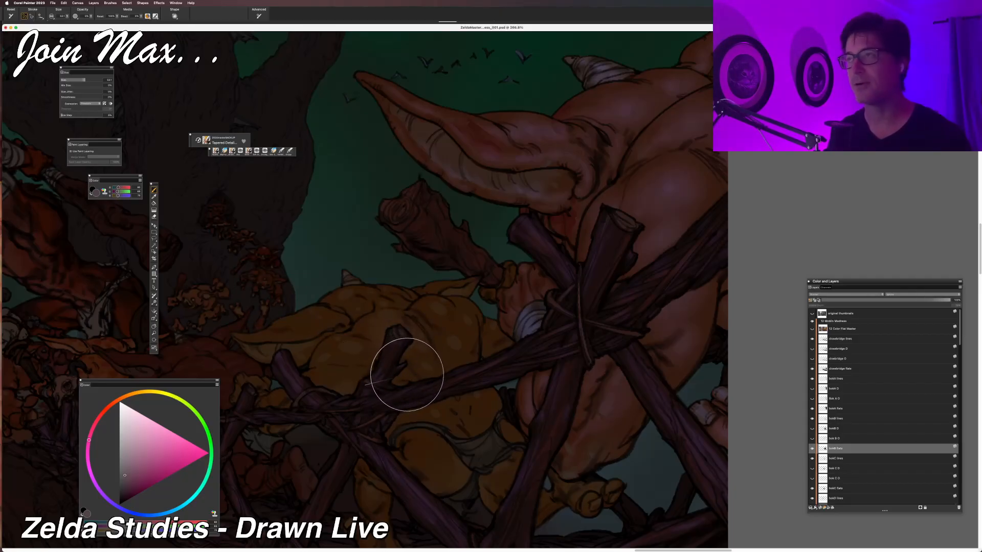
{"action": "scroll", "coordinate": [412, 367], "scroll_direction": "down", "scroll_amount": 2}
{"action": "scroll", "coordinate": [411, 367], "scroll_direction": "left", "scroll_amount": 2}
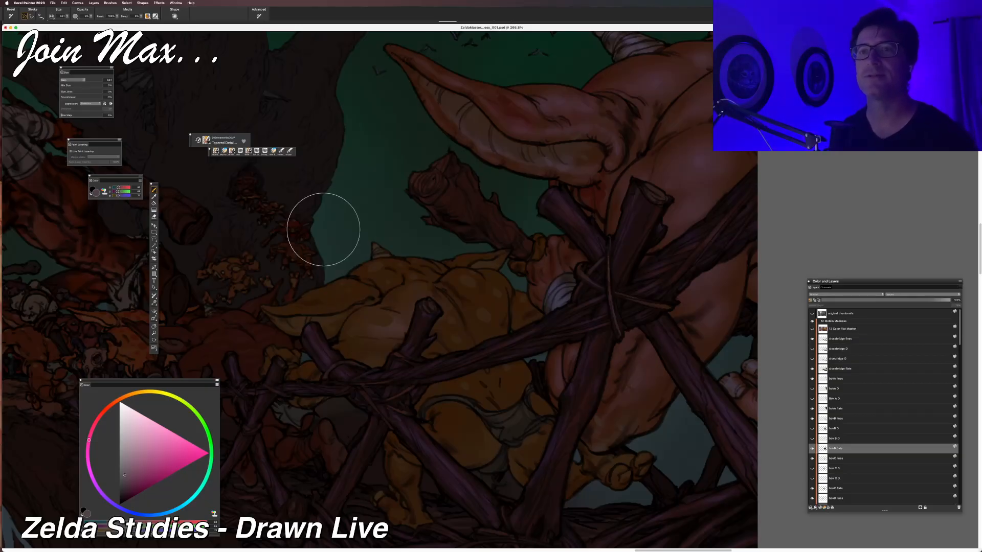
{"action": "key", "text": "super+Tab"}
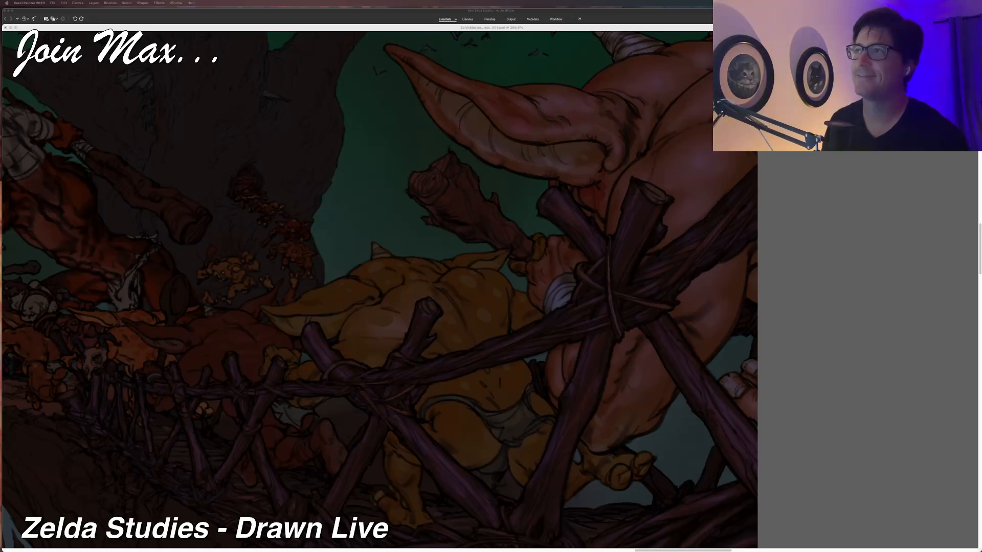
{"action": "left_click", "coordinate": [278, 26]}
{"action": "scroll", "coordinate": [377, 164], "scroll_direction": "down", "scroll_amount": 3}
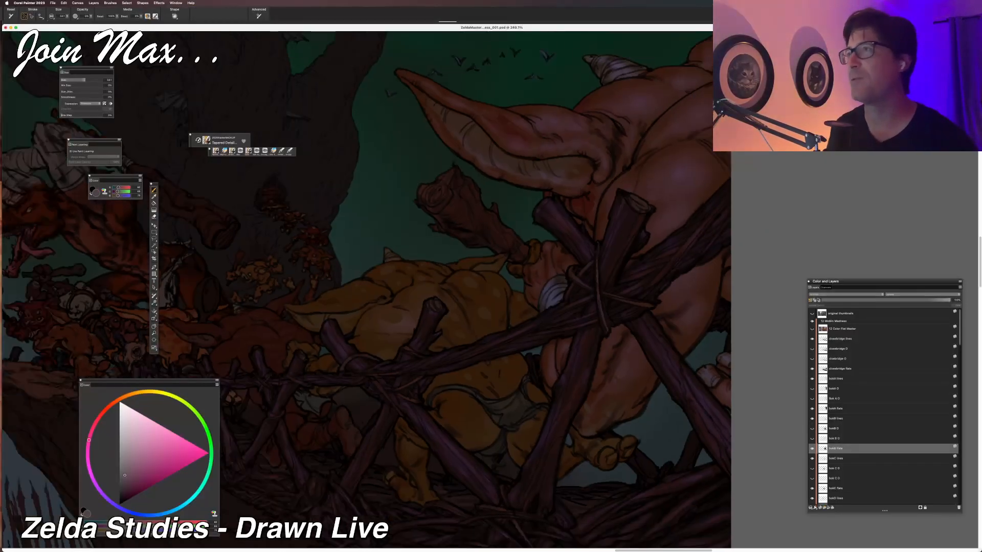
{"action": "scroll", "coordinate": [390, 152], "scroll_direction": "down", "scroll_amount": 3}
{"action": "scroll", "coordinate": [377, 171], "scroll_direction": "up", "scroll_amount": 2}
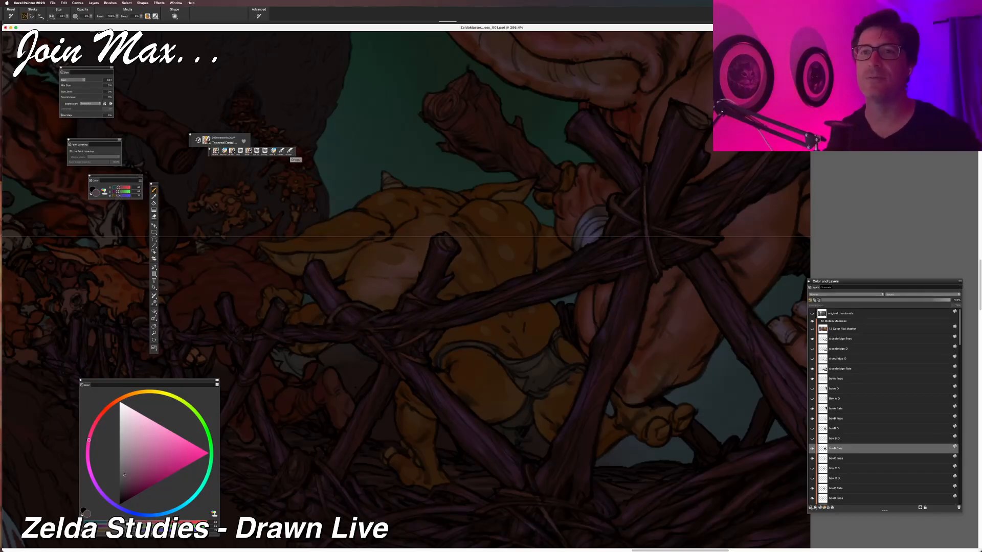
{"action": "key", "text": "Tab"}
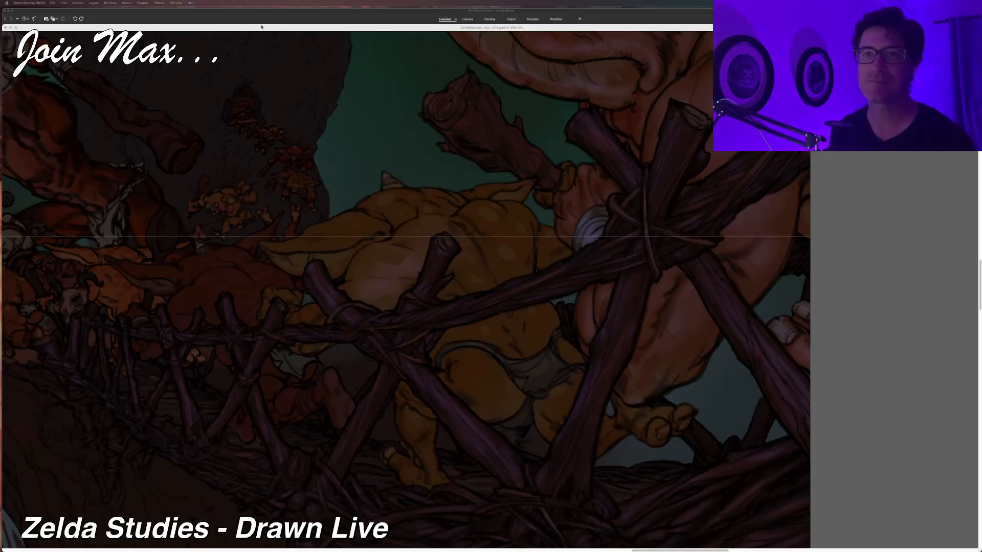
{"action": "key", "text": "super+Tab"}
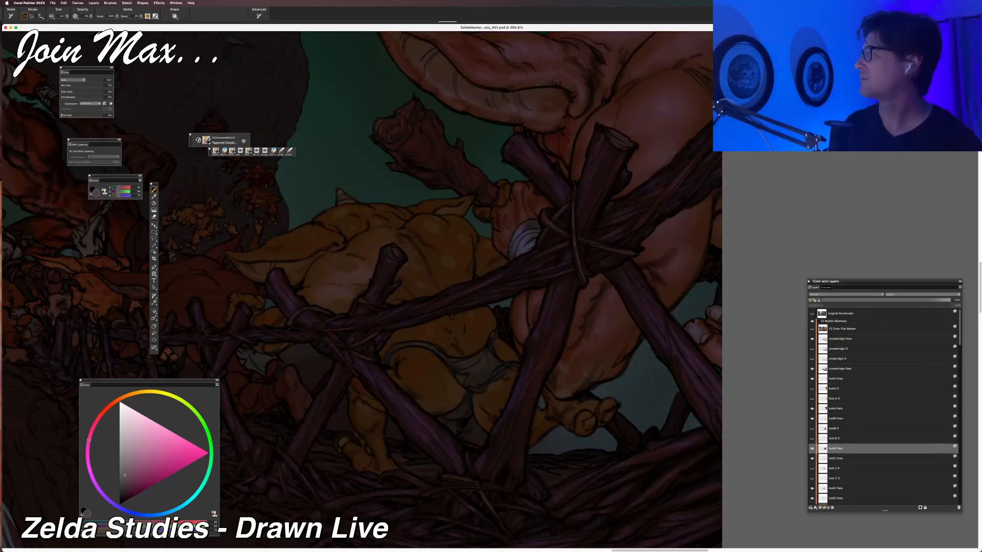
{"action": "key", "text": "Tab"}
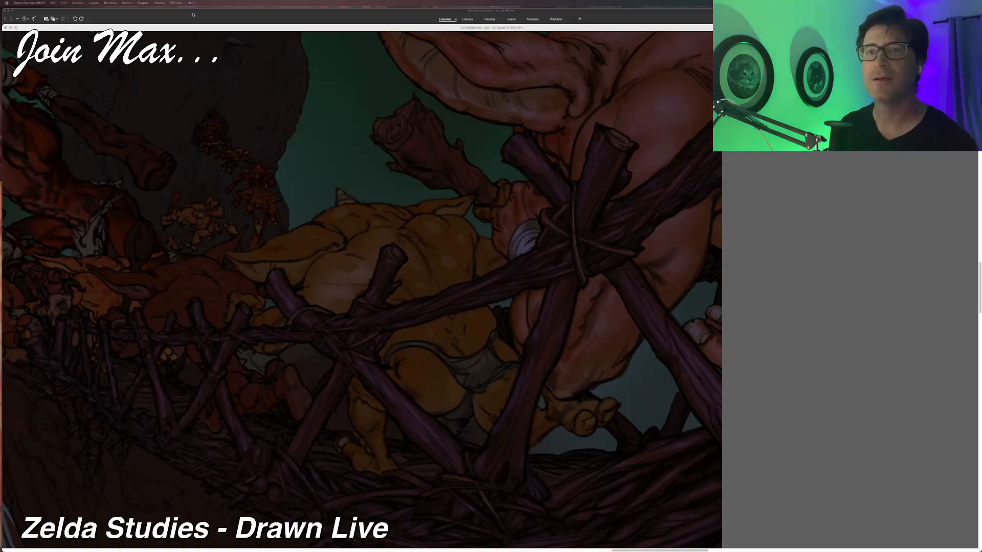
{"action": "left_click", "coordinate": [172, 26]}
{"action": "scroll", "coordinate": [347, 192], "scroll_direction": "up", "scroll_amount": 3}
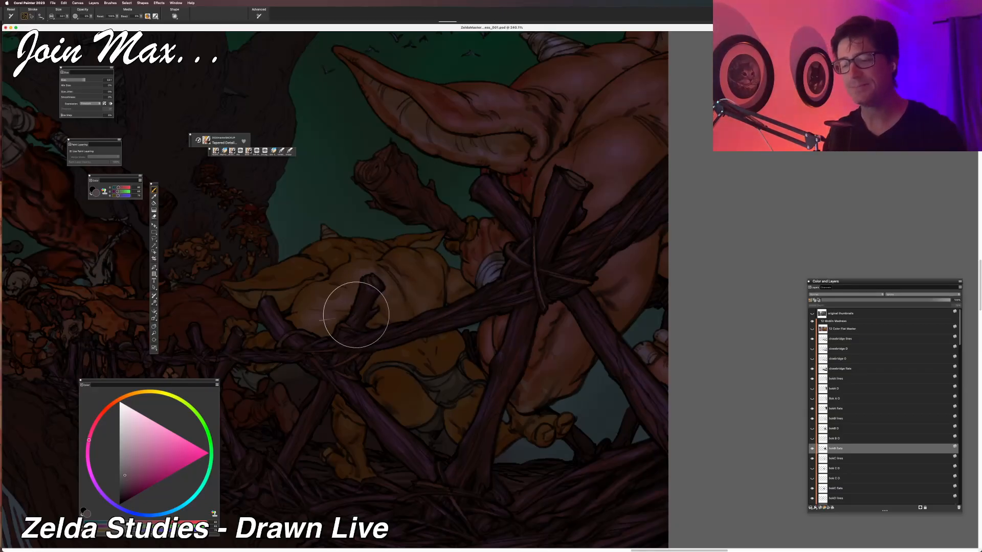
{"action": "scroll", "coordinate": [356, 286], "scroll_direction": "left", "scroll_amount": 2}
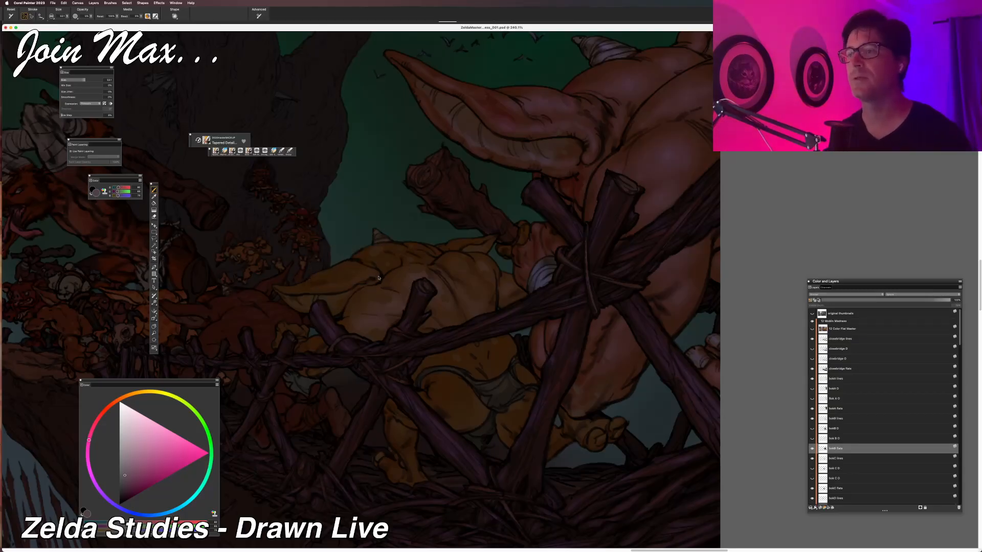
Switch to Adobe Bridge and preview the illustration of the hero facing the red centipede, enlarged to fill the screen.
{"action": "key", "text": "super+Tab"}
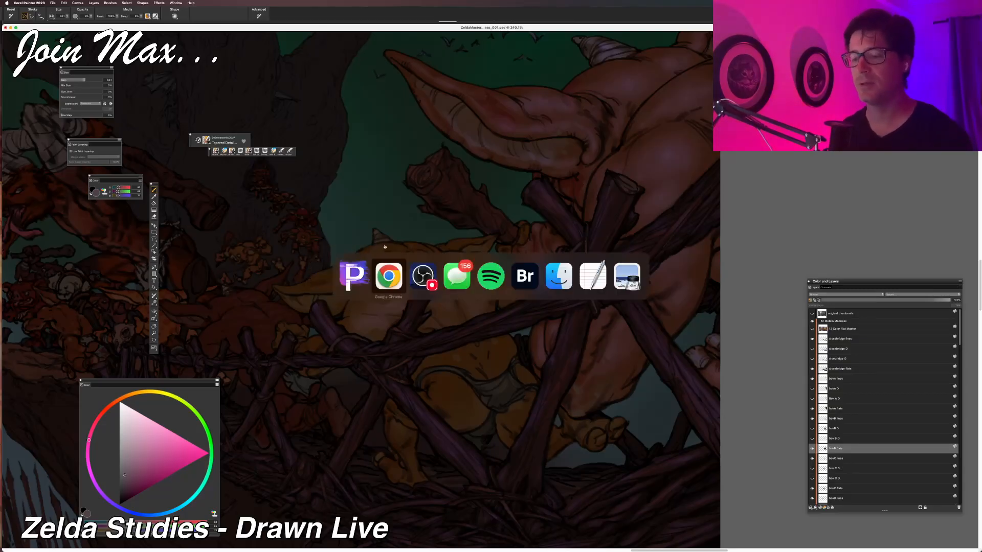
{"action": "left_click", "coordinate": [528, 284]}
{"action": "scroll", "coordinate": [471, 286], "scroll_direction": "up", "scroll_amount": 10}
{"action": "left_click", "coordinate": [882, 171]}
{"action": "key", "text": "space"}
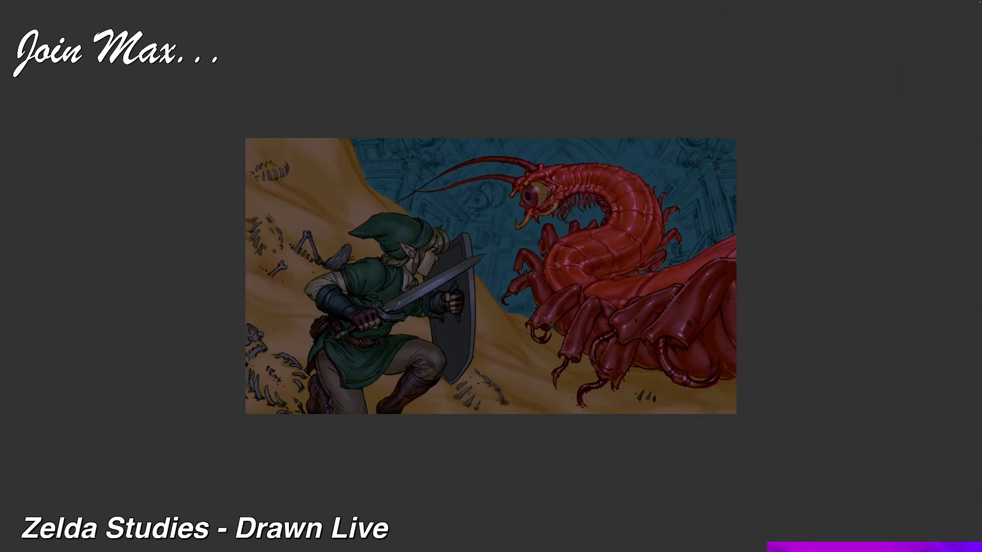
{"action": "key", "text": "ctrl+plus"}
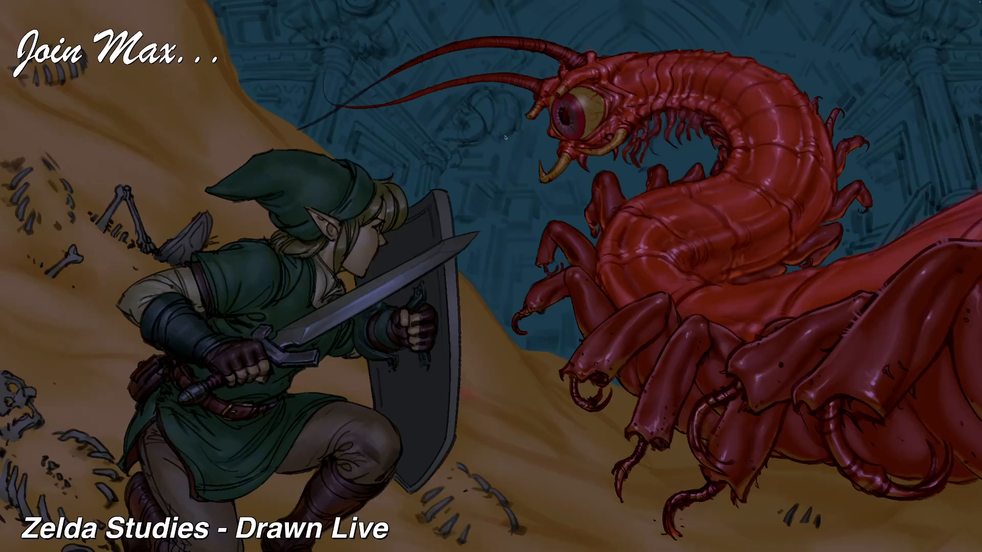
Compare the successive lighting stages of the centipede illustration and continue to the grey horned monster with spiked red armour.
{"action": "key", "text": "Right"}
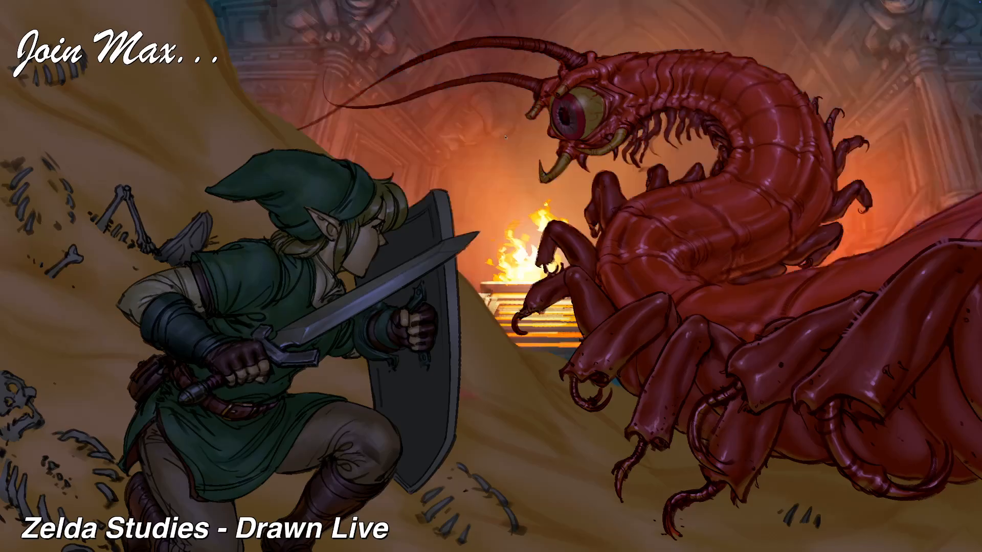
{"action": "key", "text": "Right"}
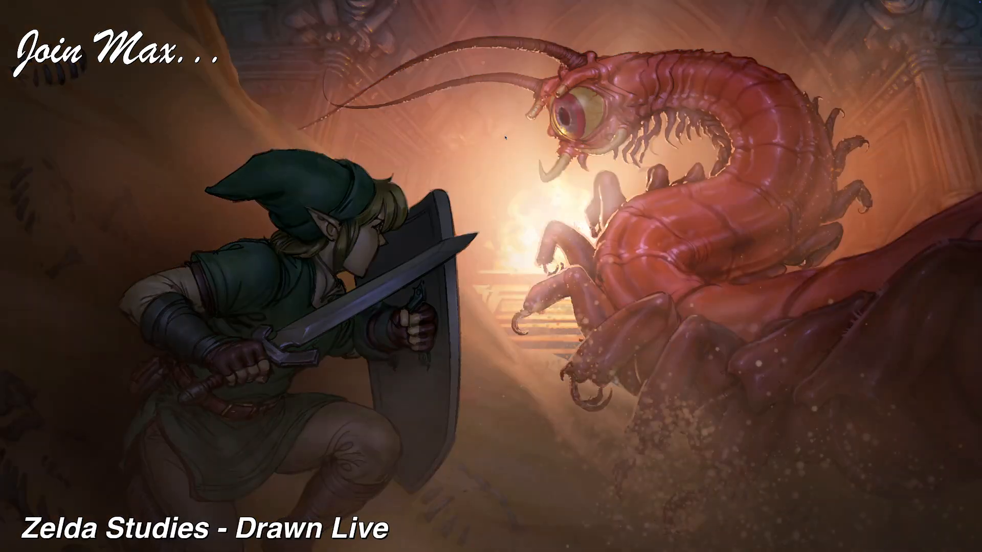
{"action": "key", "text": "Right"}
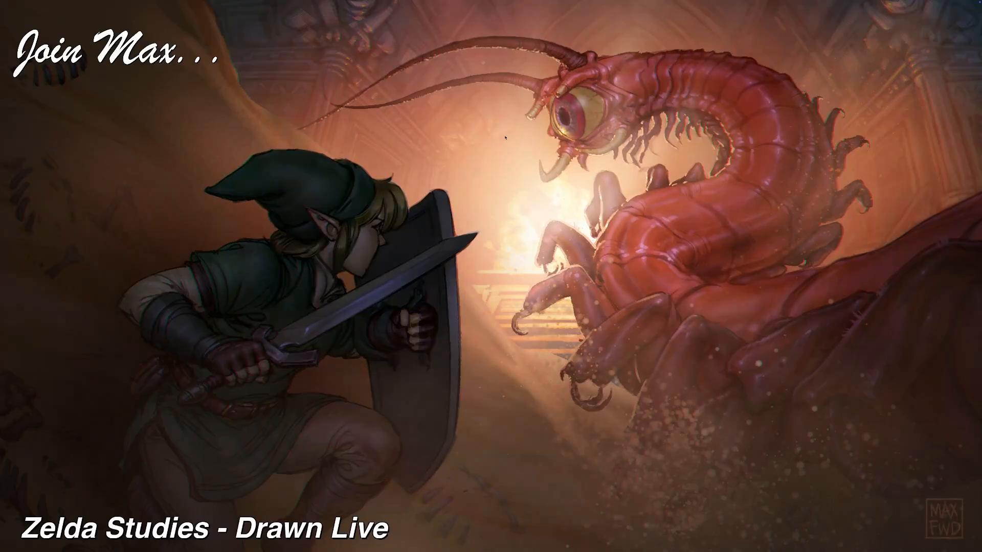
{"action": "key", "text": "Right"}
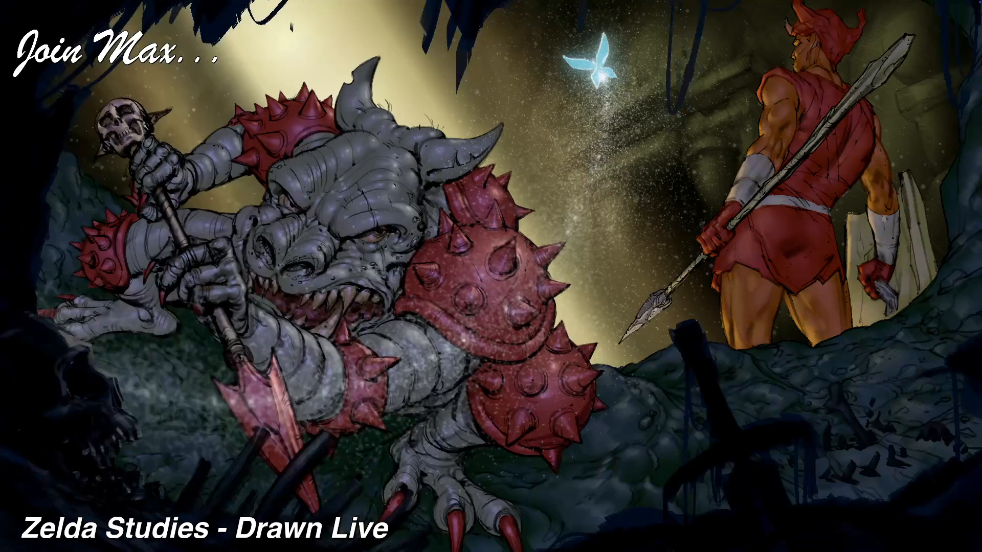
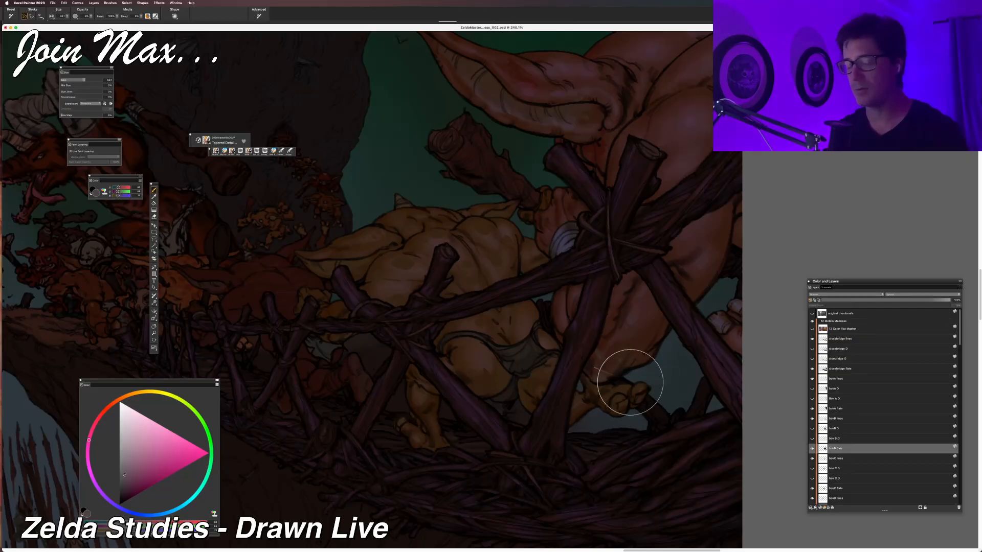
Activate the Magic Wand and move the colour wheel panel upward until its colour sliders are in full view.
{"action": "scroll", "coordinate": [336, 400], "scroll_direction": "up", "scroll_amount": 2}
{"action": "scroll", "coordinate": [335, 400], "scroll_direction": "left", "scroll_amount": 2}
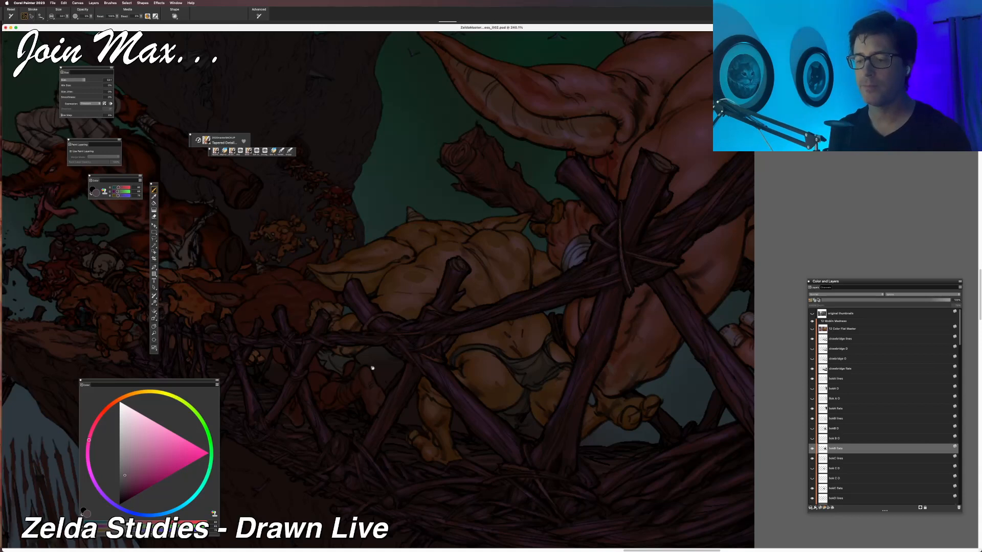
{"action": "scroll", "coordinate": [508, 204], "scroll_direction": "down", "scroll_amount": 1}
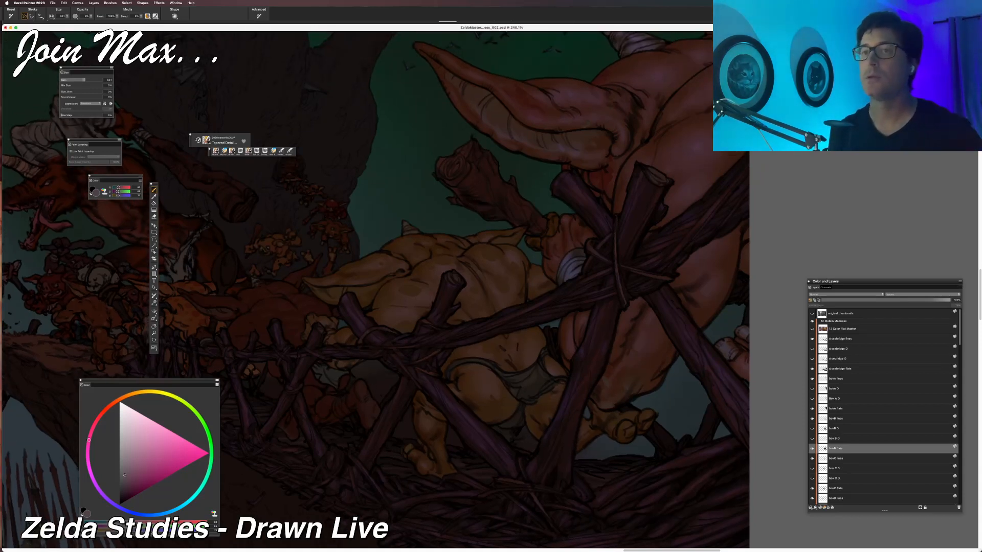
{"action": "scroll", "coordinate": [450, 283], "scroll_direction": "up", "scroll_amount": 2}
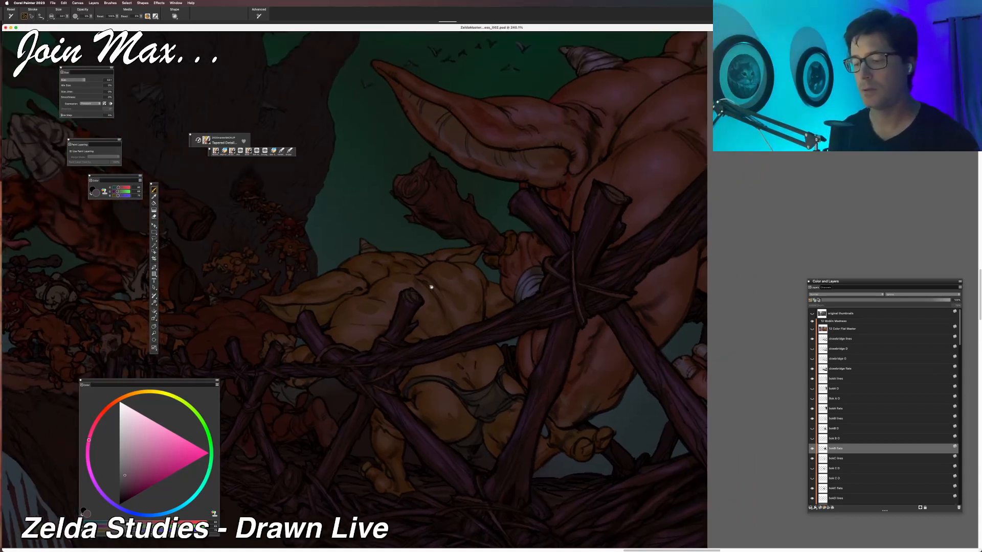
{"action": "key", "text": "w"}
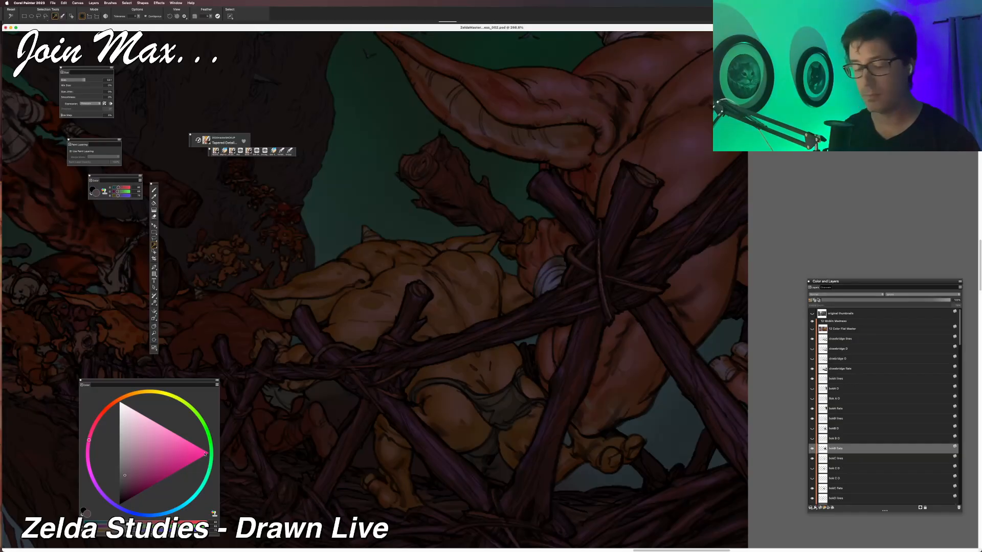
{"action": "left_click_drag", "start_coordinate": [171, 381], "coordinate": [171, 357]}
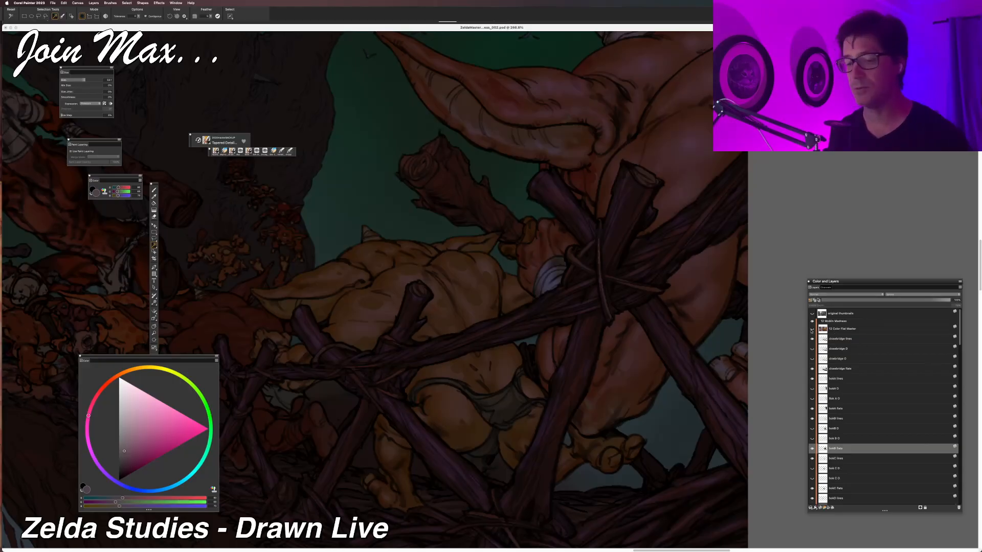
Show the Color Flat Master layer, try selecting the yellow creature's back with the Magic Wand, and clear the selection.
{"action": "left_click", "coordinate": [812, 331]}
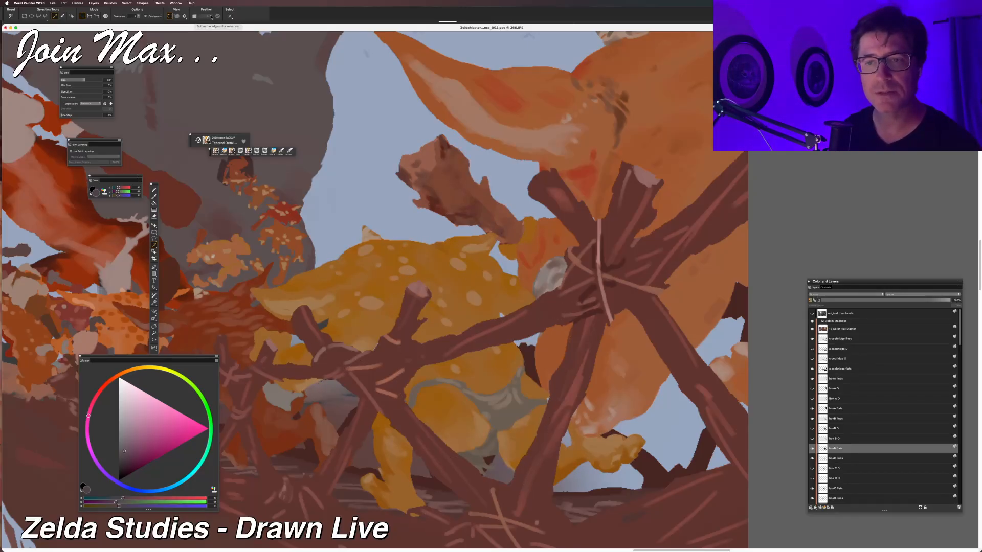
{"action": "left_click", "coordinate": [416, 275]}
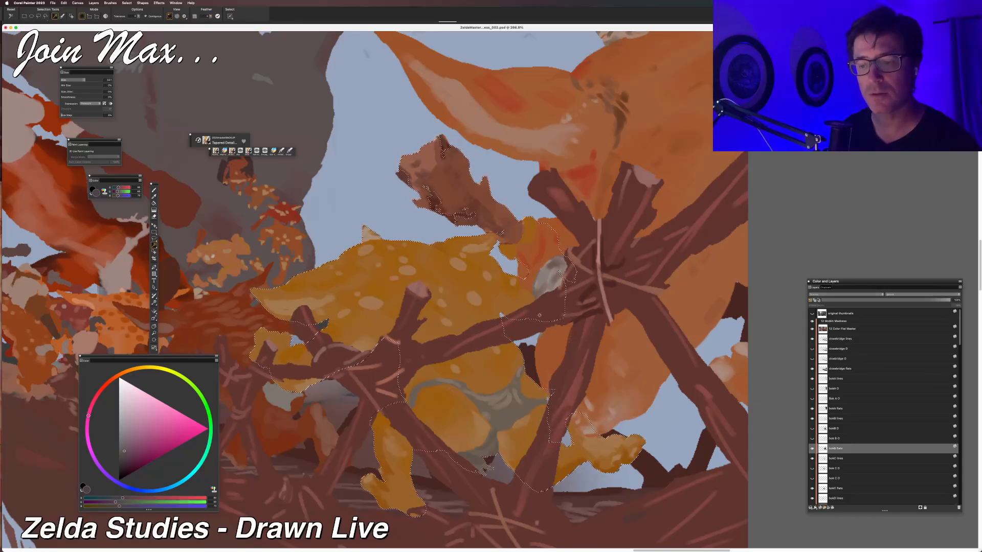
{"action": "left_click", "coordinate": [409, 270]}
{"action": "key", "text": "super+d"}
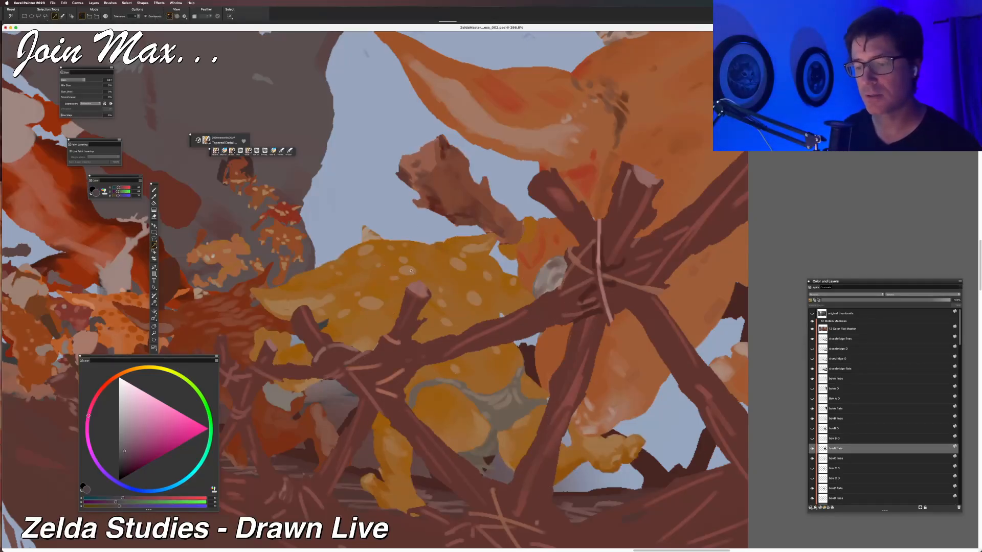
Activate the Color Flat Master layer, try selecting the pale spots on the yellow creature's back with the Magic Wand, and deselect them.
{"action": "scroll", "coordinate": [361, 226], "scroll_direction": "up", "scroll_amount": 5}
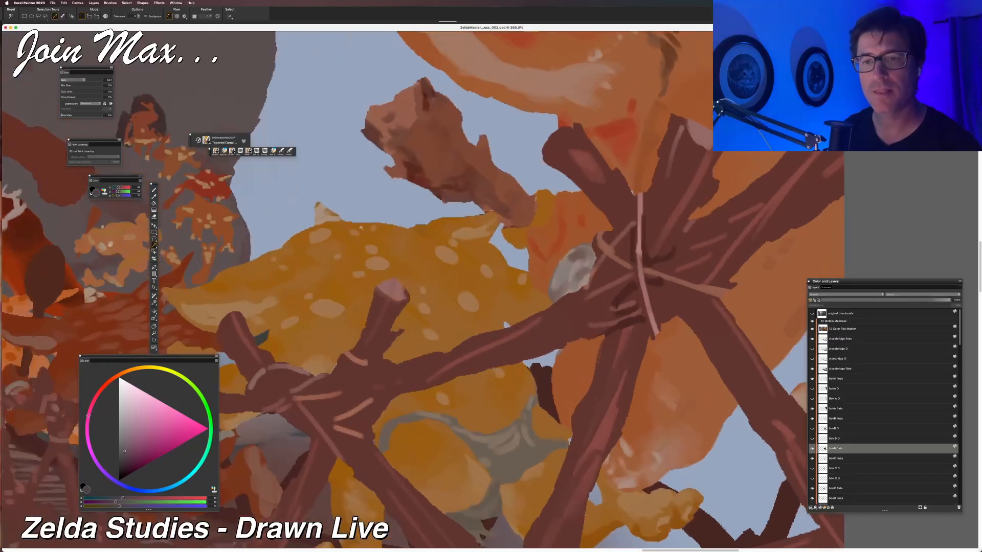
{"action": "scroll", "coordinate": [385, 195], "scroll_direction": "right", "scroll_amount": 2}
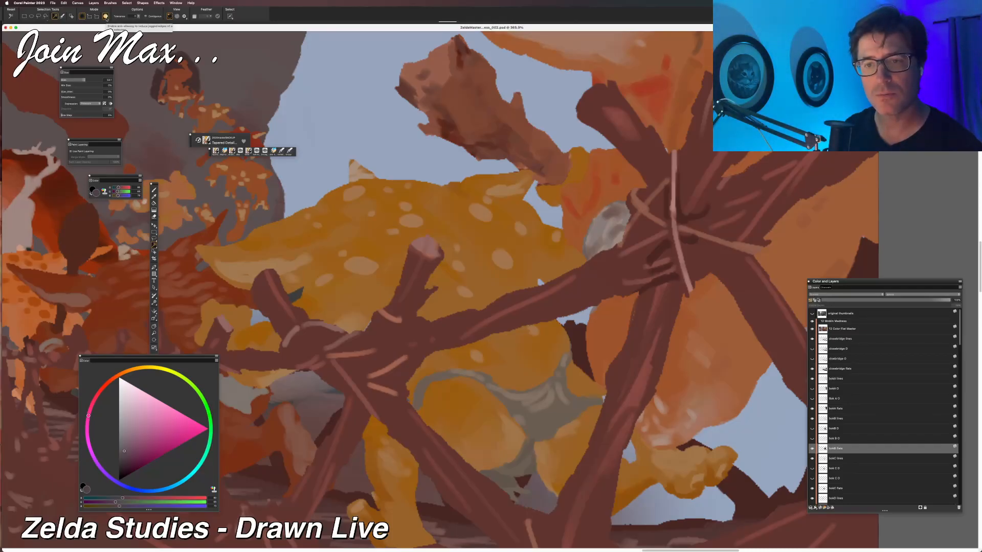
{"action": "key", "text": "super+plus"}
{"action": "left_click_drag", "start_coordinate": [414, 220], "coordinate": [460, 276]}
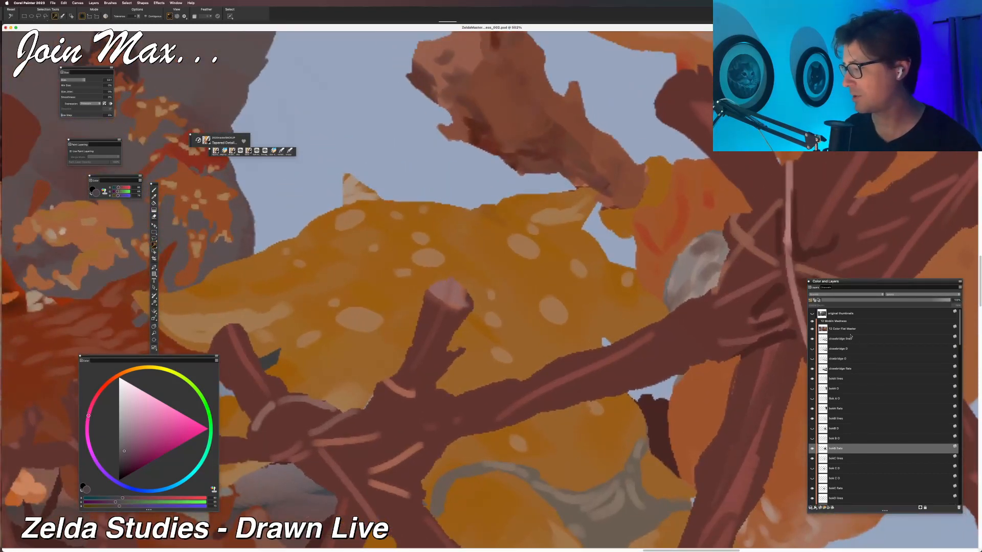
{"action": "left_click", "coordinate": [844, 328]}
{"action": "left_click", "coordinate": [423, 254]}
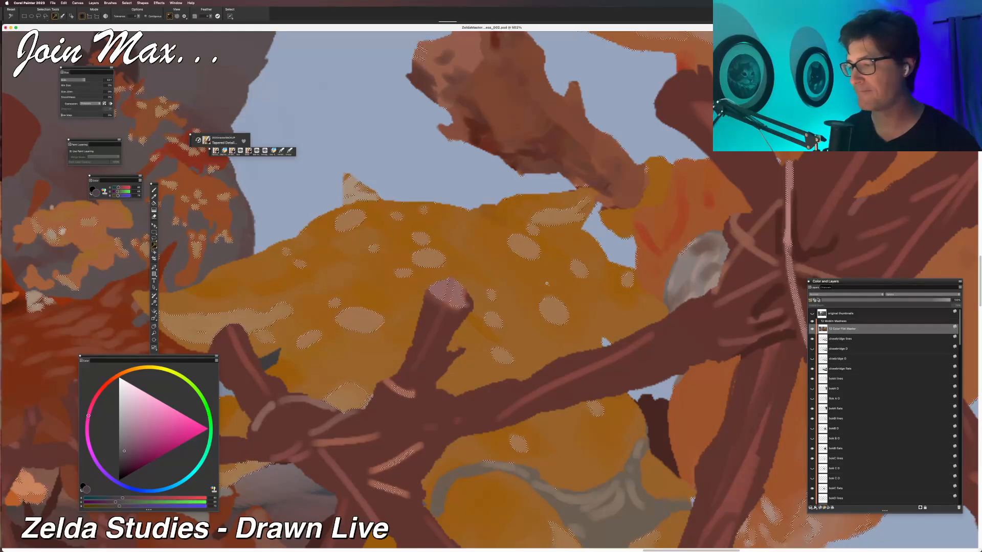
{"action": "scroll", "coordinate": [546, 284], "scroll_direction": "down", "scroll_amount": 5}
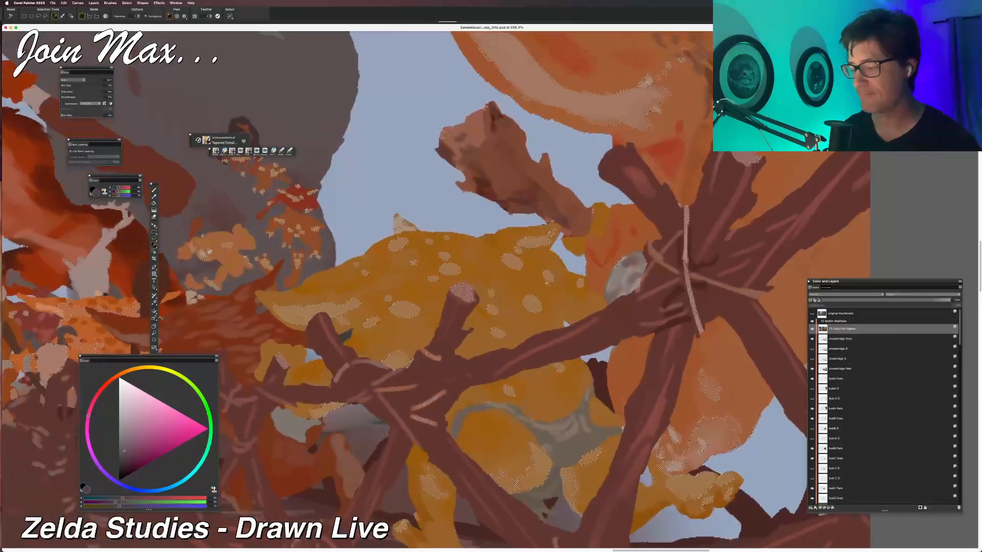
{"action": "scroll", "coordinate": [435, 289], "scroll_direction": "right", "scroll_amount": 3}
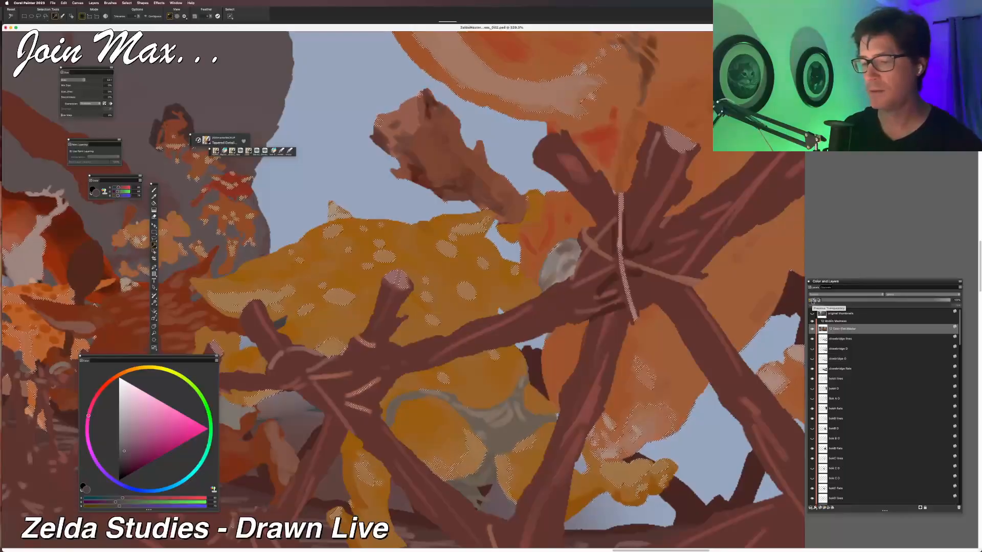
{"action": "key", "text": "super+d"}
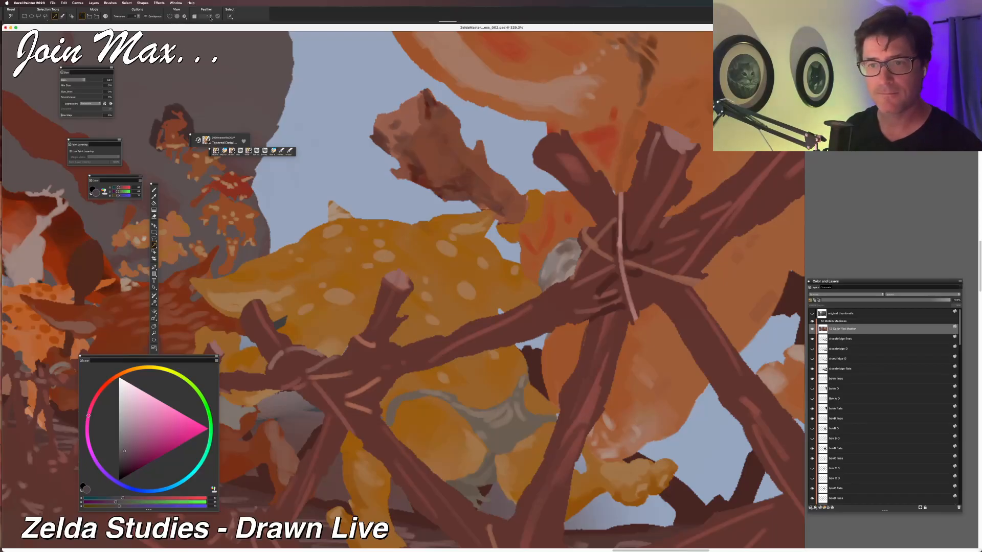
{"action": "left_click", "coordinate": [385, 255]}
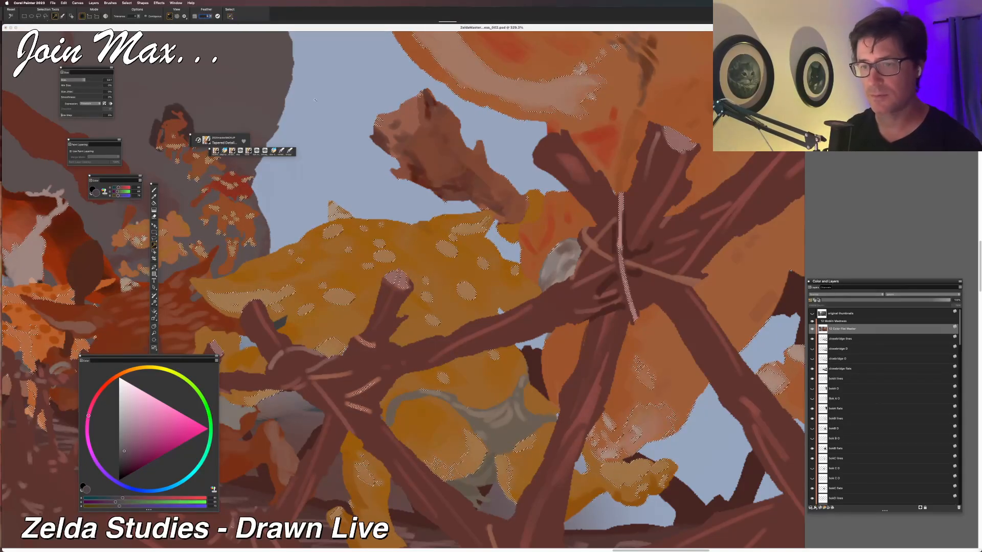
{"action": "key", "text": "super+d"}
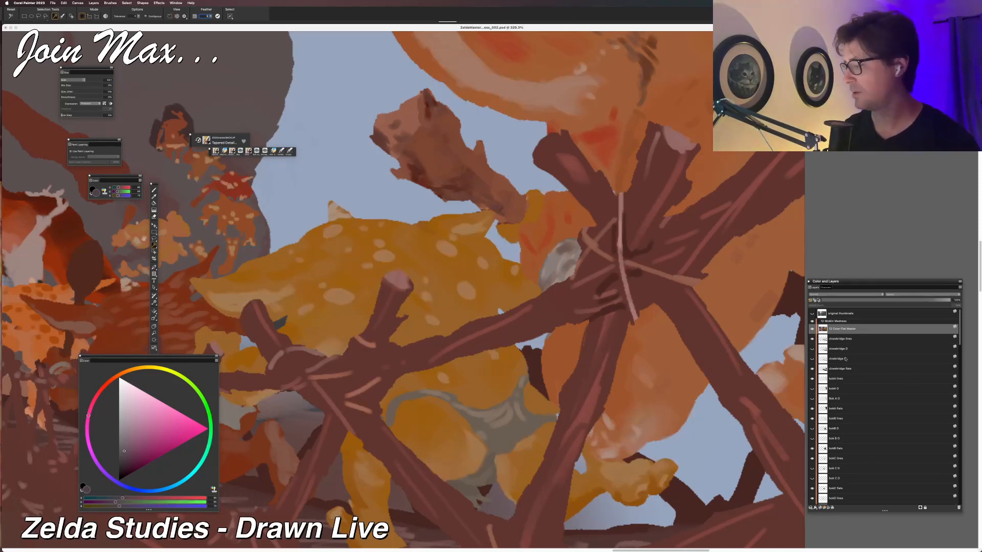
Switch to Spotify to view the All Zelda & Chill (1,2,3) playlist and return to the battle scene in Corel Painter.
{"action": "scroll", "coordinate": [825, 434], "scroll_direction": "down", "scroll_amount": 3}
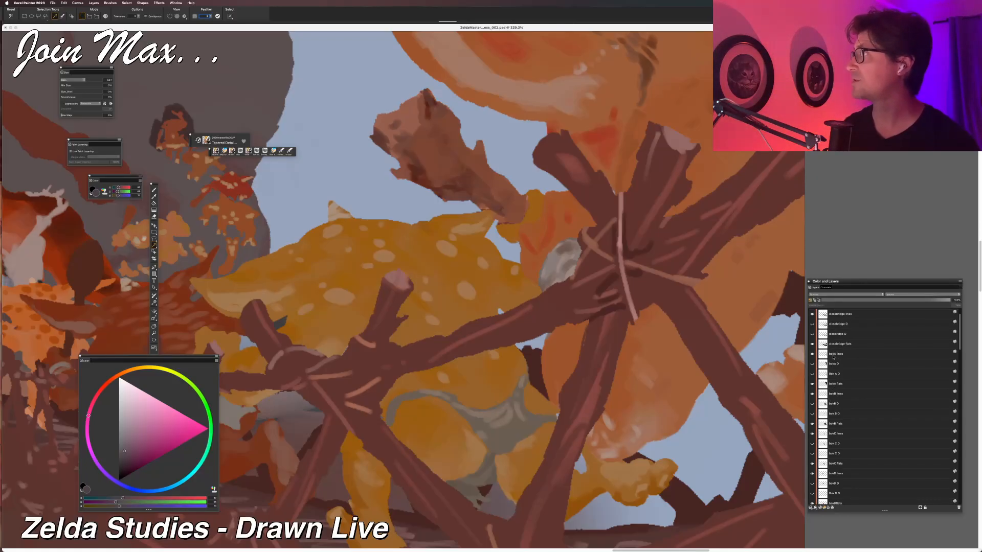
{"action": "key", "text": "super+Tab"}
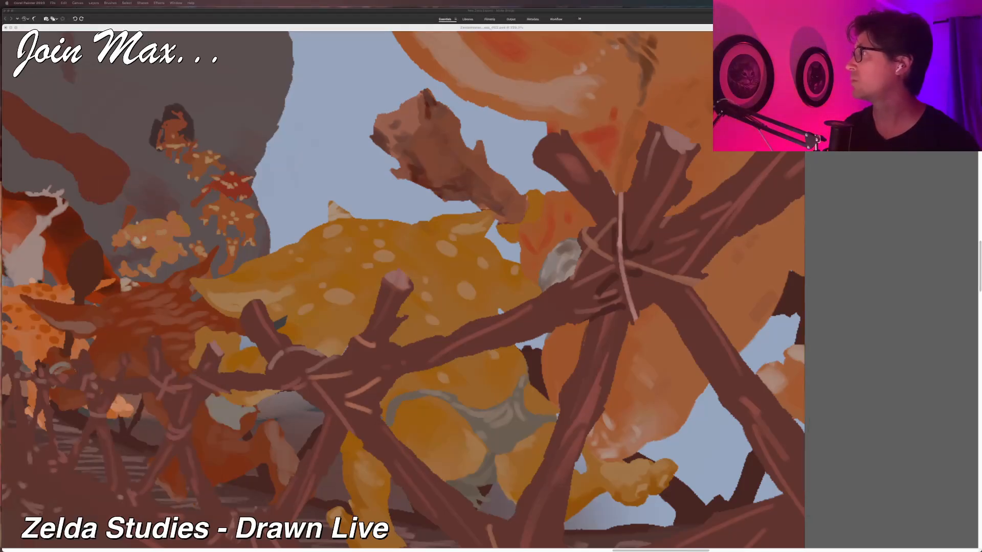
{"action": "left_click", "coordinate": [575, 146]}
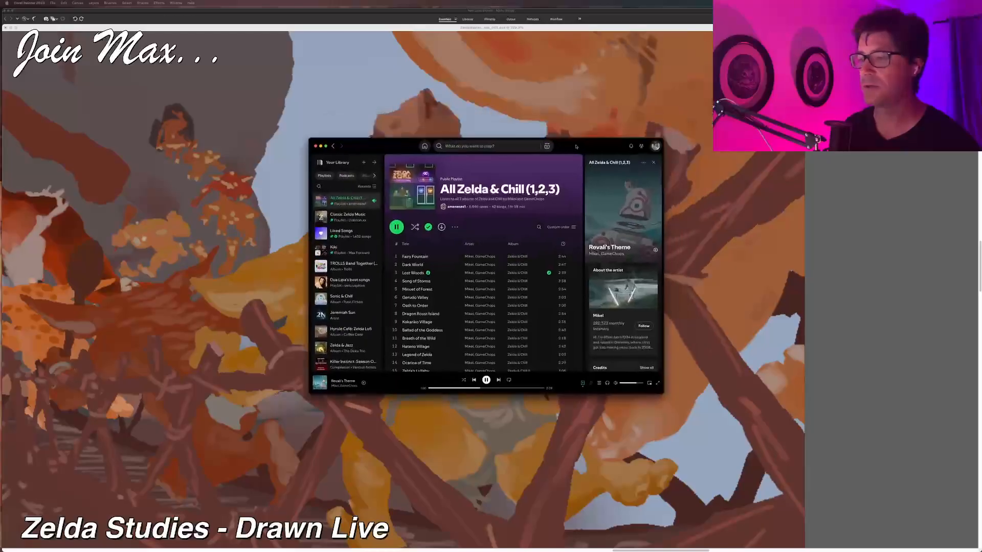
{"action": "left_click_drag", "start_coordinate": [576, 146], "coordinate": [575, 153]}
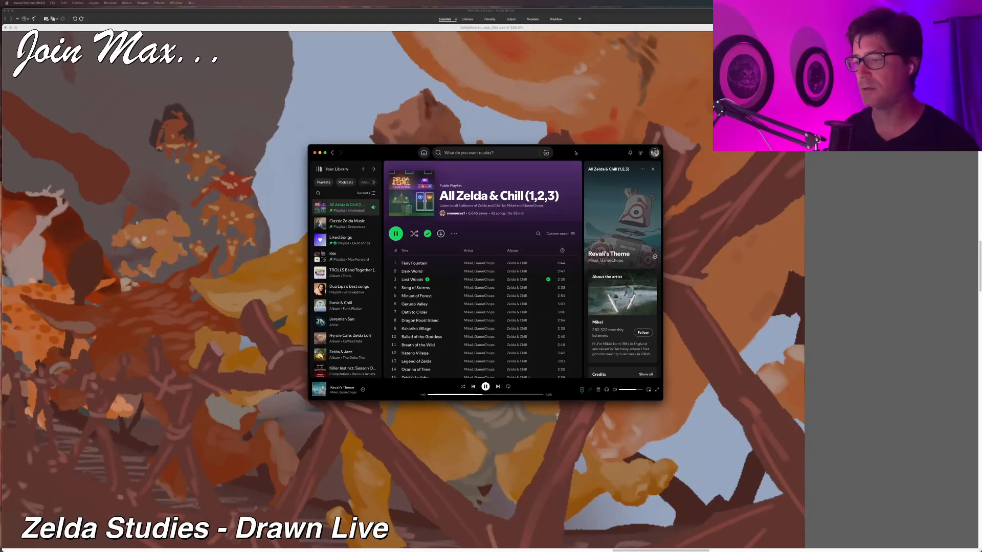
{"action": "left_click", "coordinate": [575, 153]}
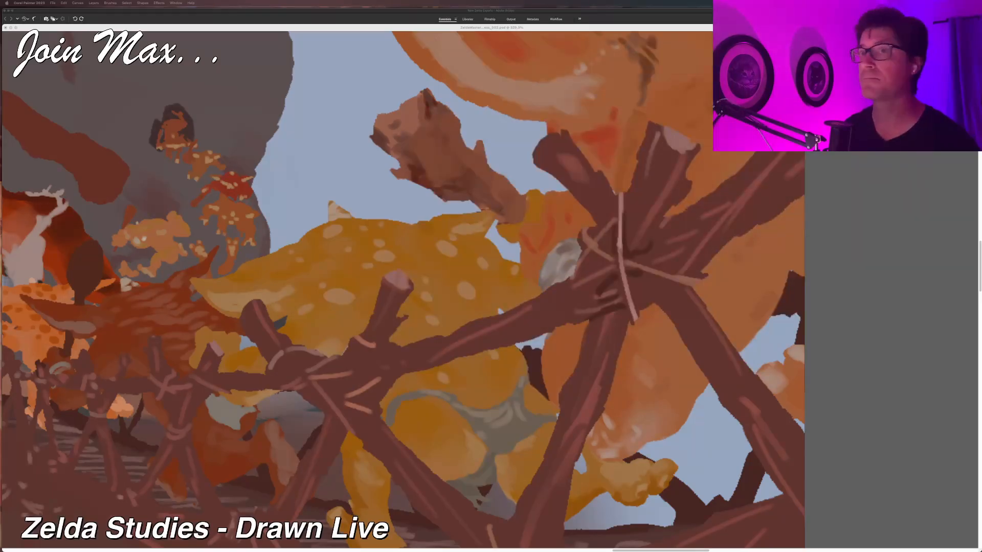
{"action": "left_click", "coordinate": [563, 28]}
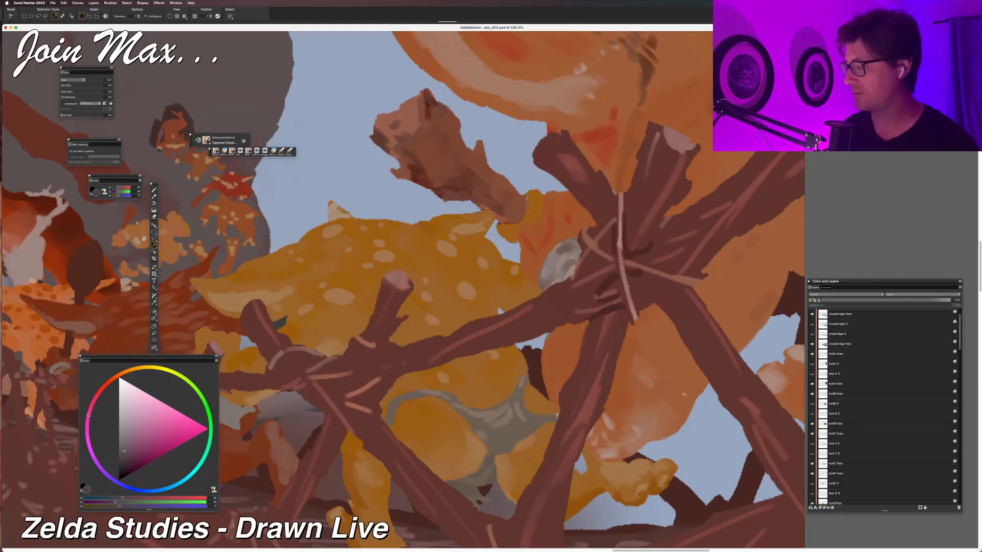
Hide the Color Flat Master layer and make the yellow creature's flats layer active, checking it by toggling its visibility.
{"action": "scroll", "coordinate": [890, 363], "scroll_direction": "up", "scroll_amount": 3}
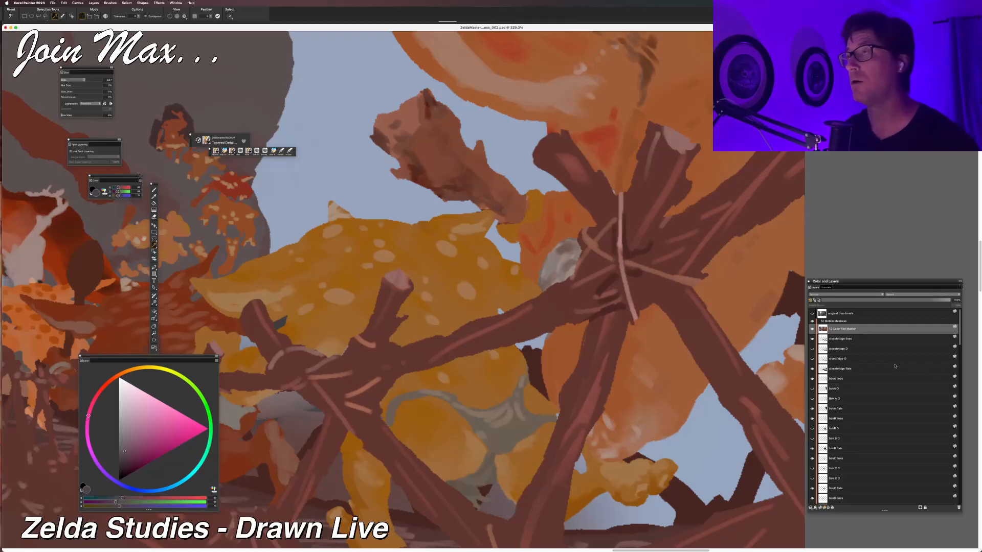
{"action": "scroll", "coordinate": [889, 380], "scroll_direction": "down", "scroll_amount": 15}
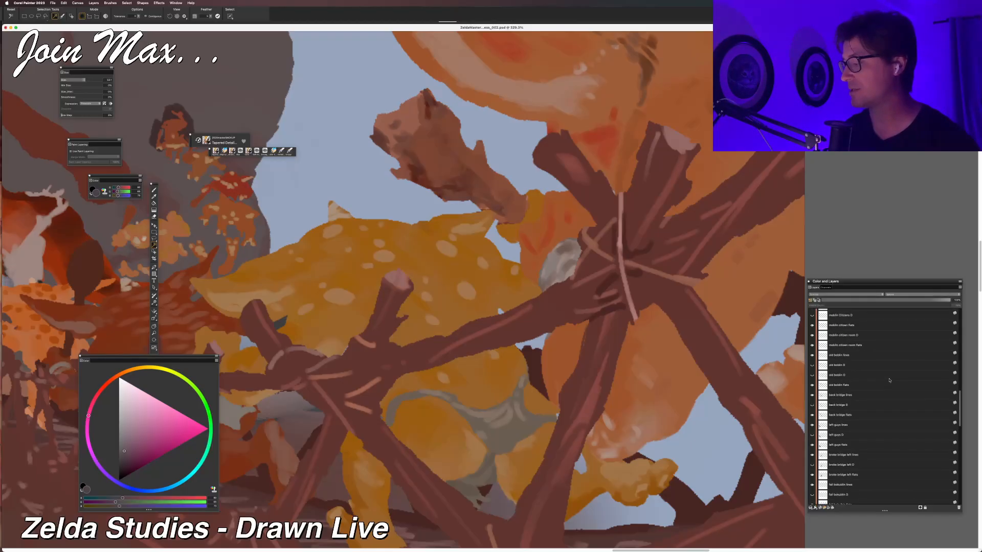
{"action": "scroll", "coordinate": [889, 380], "scroll_direction": "down", "scroll_amount": 3}
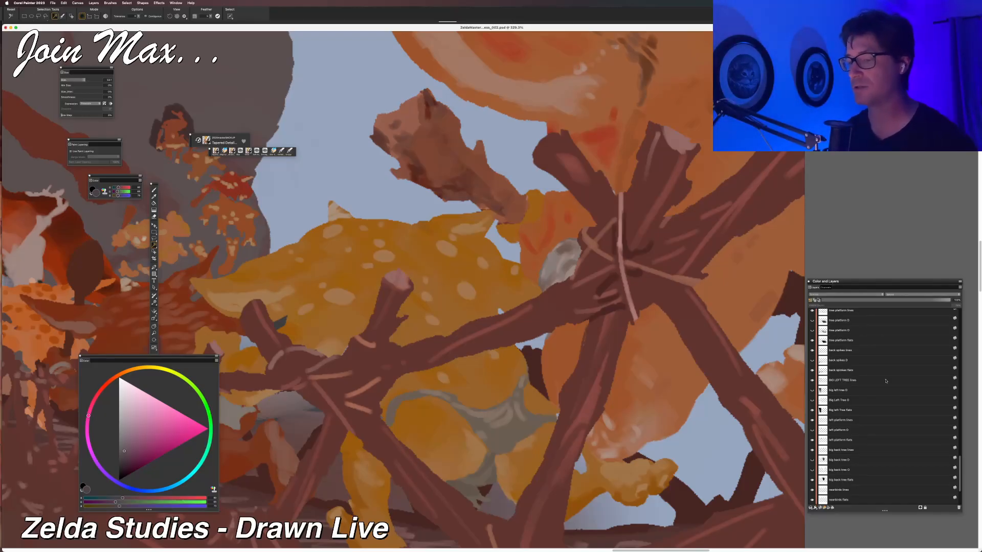
{"action": "scroll", "coordinate": [864, 404], "scroll_direction": "up", "scroll_amount": 10}
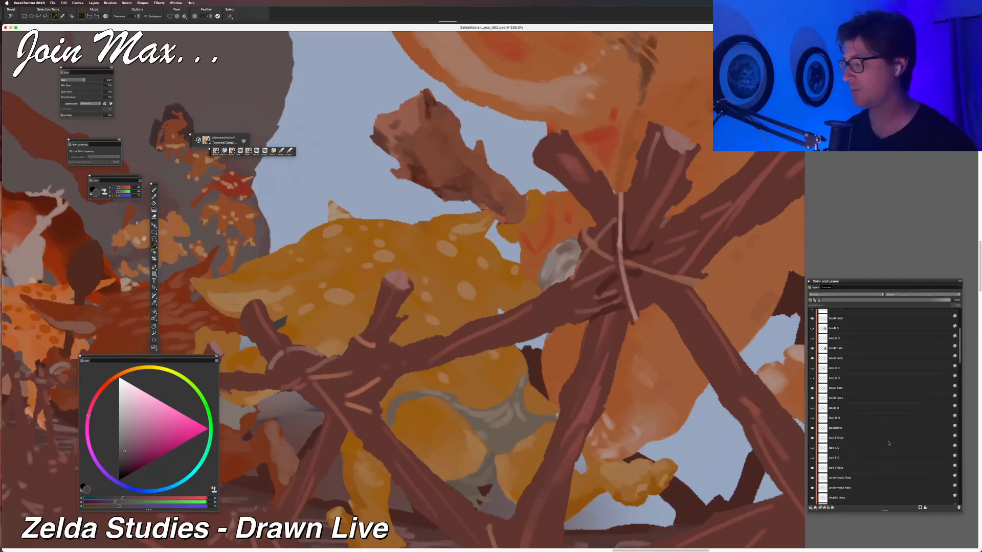
{"action": "scroll", "coordinate": [888, 443], "scroll_direction": "up", "scroll_amount": 5}
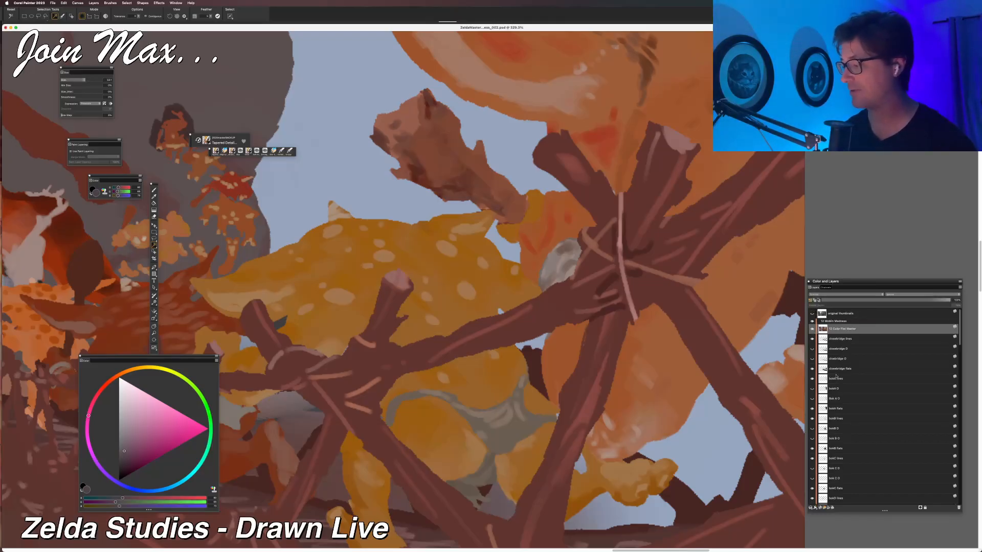
{"action": "scroll", "coordinate": [822, 409], "scroll_direction": "down", "scroll_amount": 1}
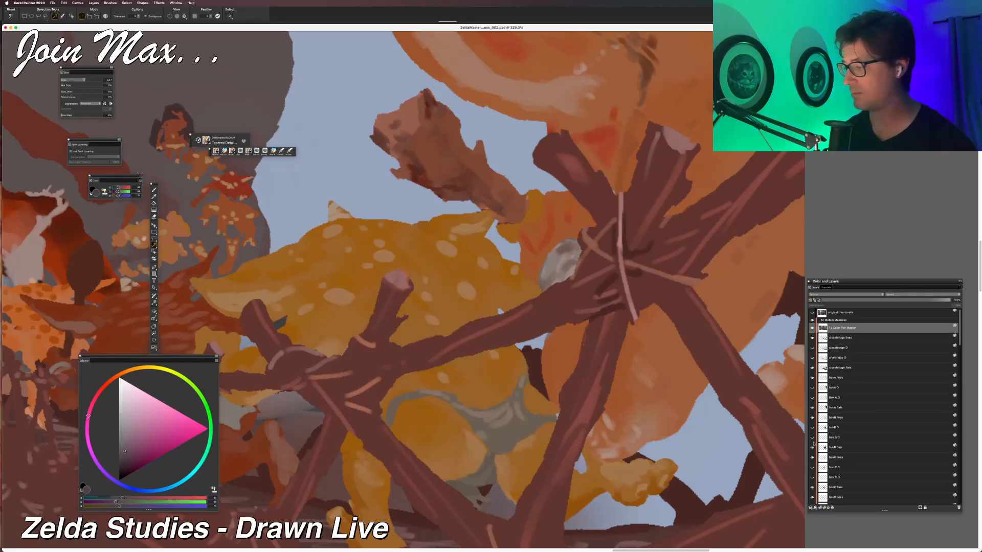
{"action": "left_click", "coordinate": [811, 328]}
{"action": "left_click", "coordinate": [812, 448]}
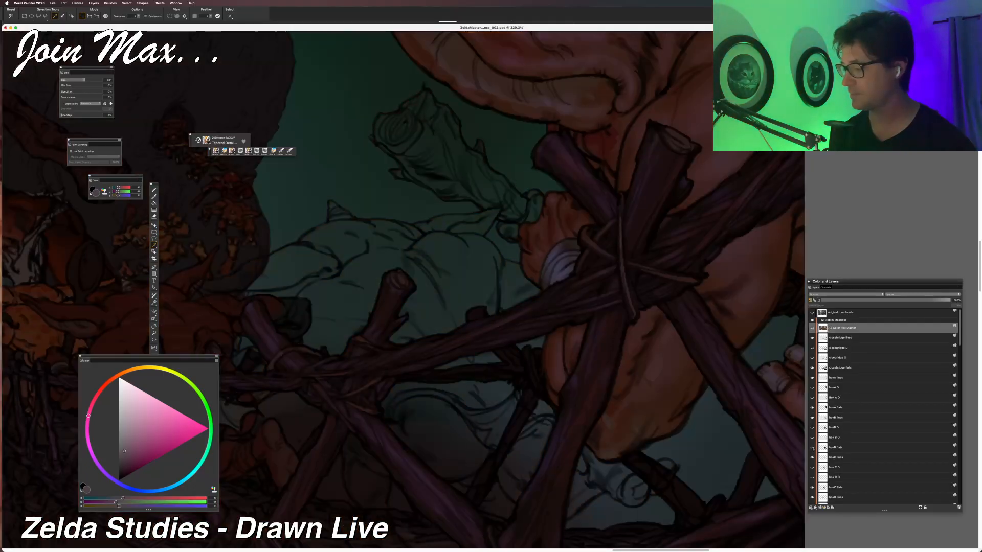
{"action": "left_click", "coordinate": [812, 447]}
{"action": "left_click", "coordinate": [839, 447]}
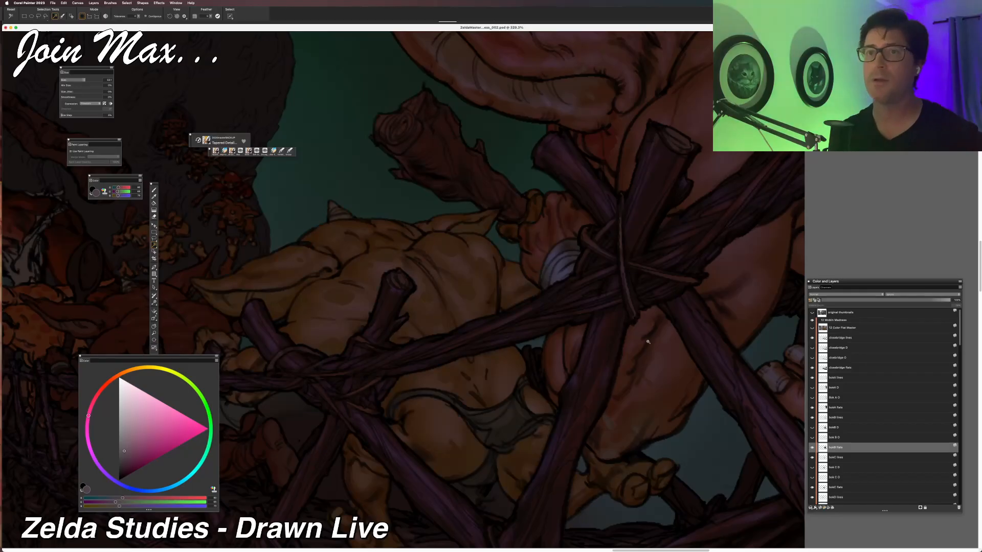
Switch to the brush, sample the yellow creature's skin colour from its back, and lighten it to a muted orange-brown.
{"action": "key", "text": "b"}
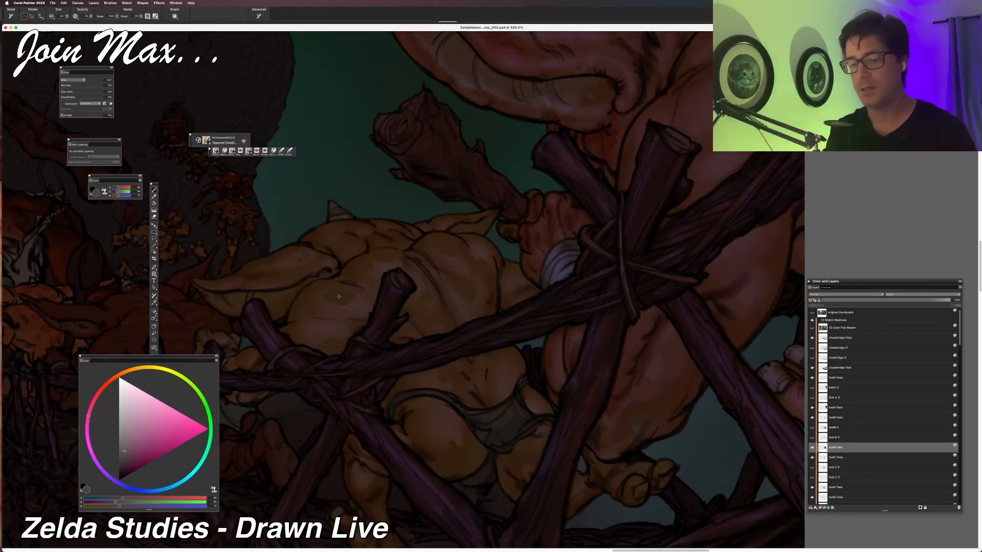
{"action": "left_click", "coordinate": [340, 298], "text": "alt"}
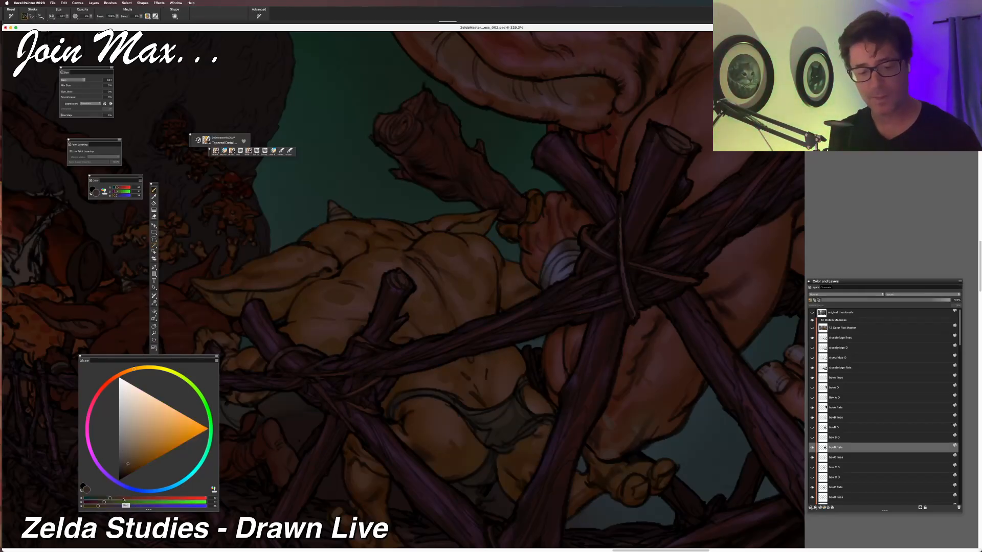
{"action": "left_click", "coordinate": [123, 498]}
{"action": "left_click", "coordinate": [117, 502]}
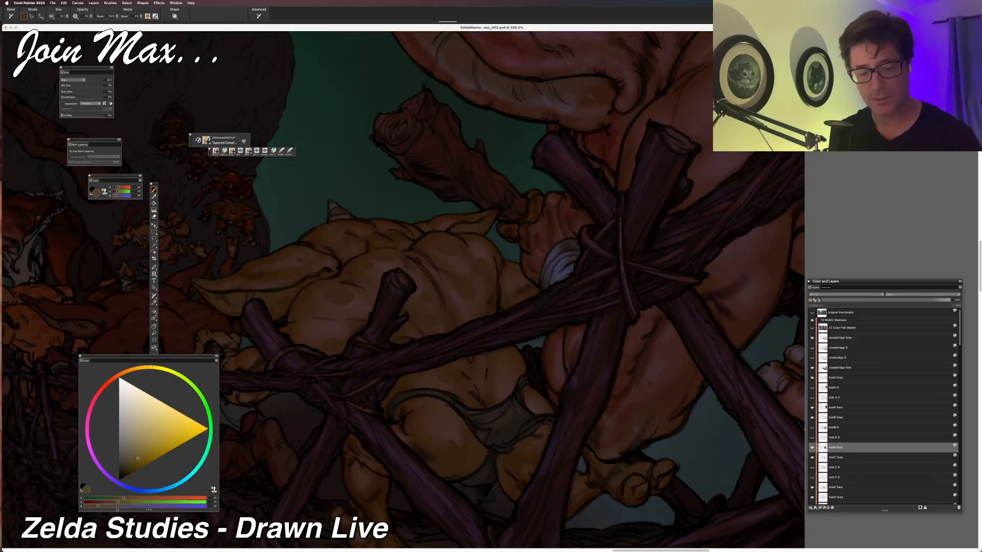
{"action": "left_click", "coordinate": [111, 507]}
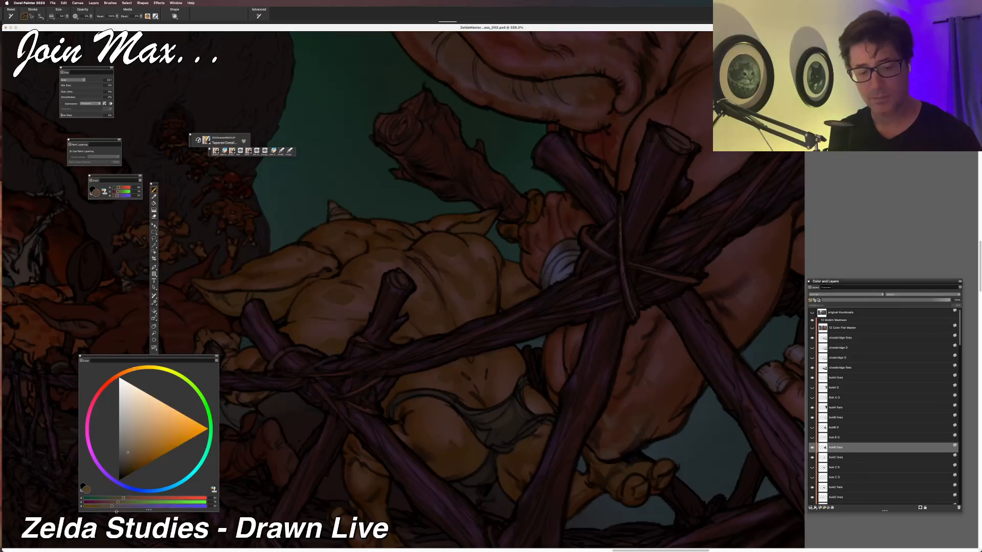
Raise the blue component of the sampled orange-brown brush colour to shift it to a muted purple-grey.
{"action": "left_click", "coordinate": [126, 506]}
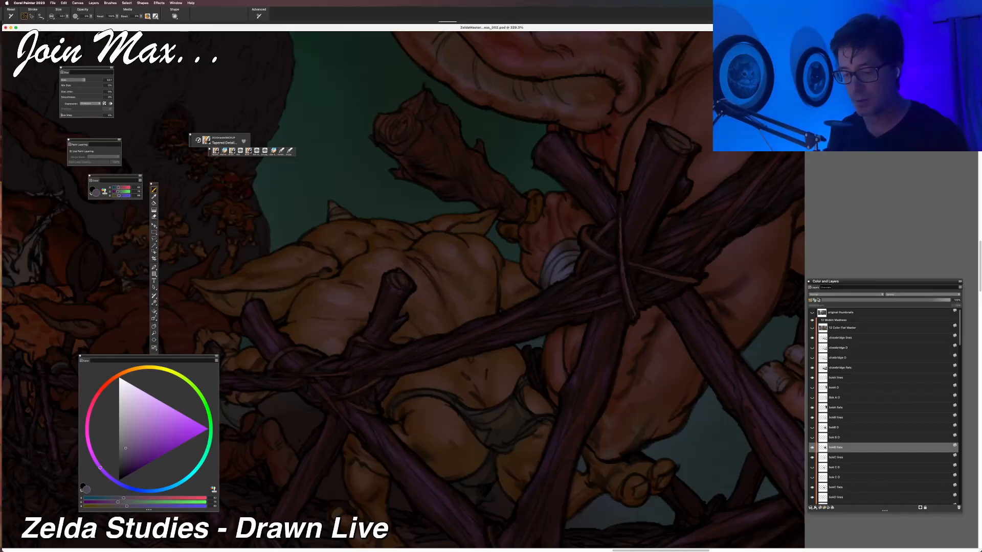
{"action": "left_click_drag", "start_coordinate": [431, 414], "coordinate": [438, 376]}
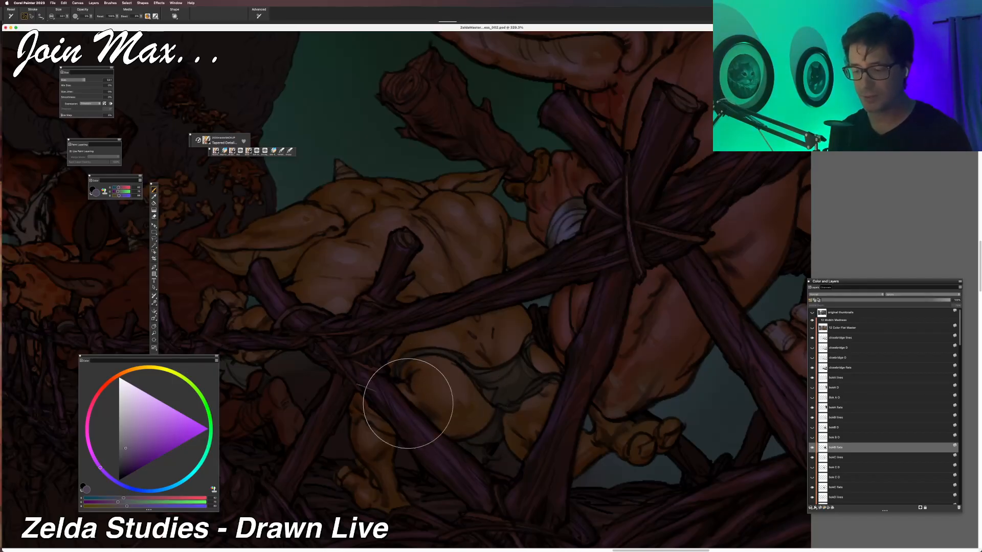
Examine the yellow creature and surrounding stakes, checking its flats layer by toggling the layer's visibility off and on.
{"action": "scroll", "coordinate": [513, 352], "scroll_direction": "left", "scroll_amount": 2}
{"action": "scroll", "coordinate": [512, 352], "scroll_direction": "up", "scroll_amount": 3}
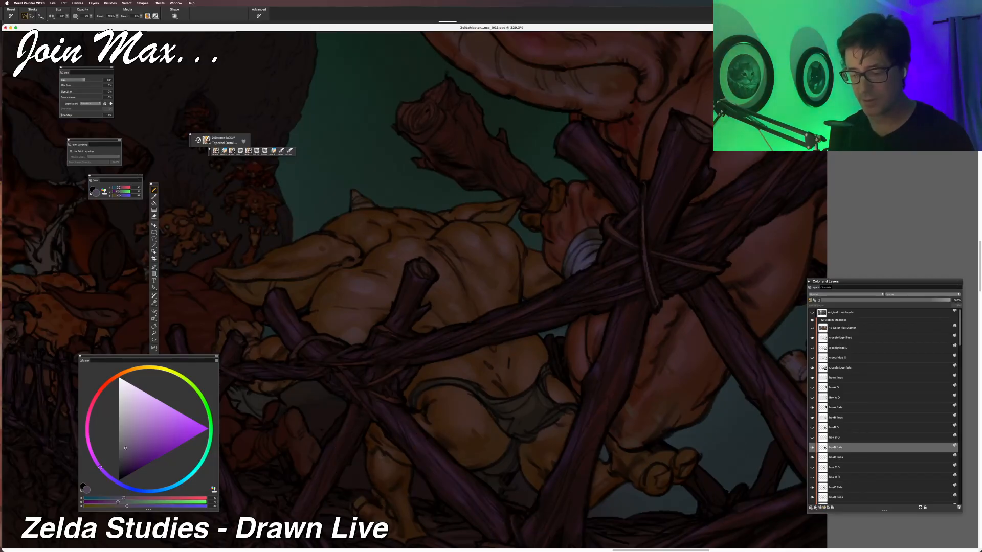
{"action": "scroll", "coordinate": [369, 448], "scroll_direction": "up", "scroll_amount": 2}
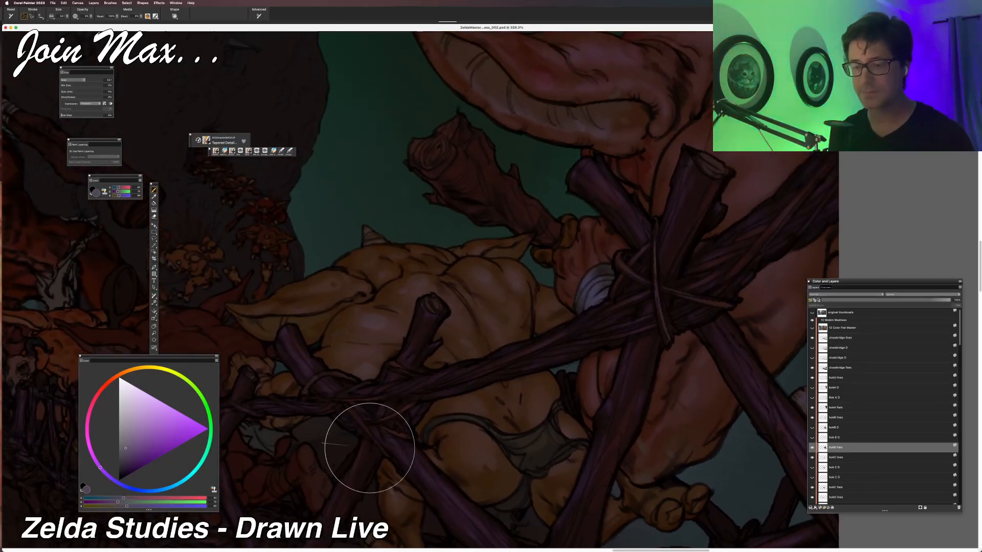
{"action": "scroll", "coordinate": [348, 358], "scroll_direction": "up", "scroll_amount": 2}
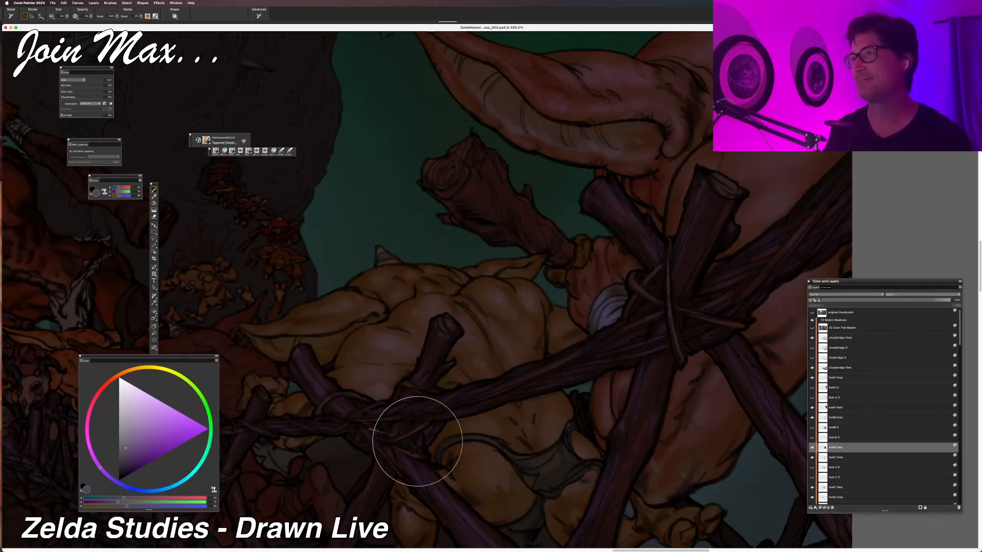
{"action": "scroll", "coordinate": [368, 399], "scroll_direction": "down", "scroll_amount": 3}
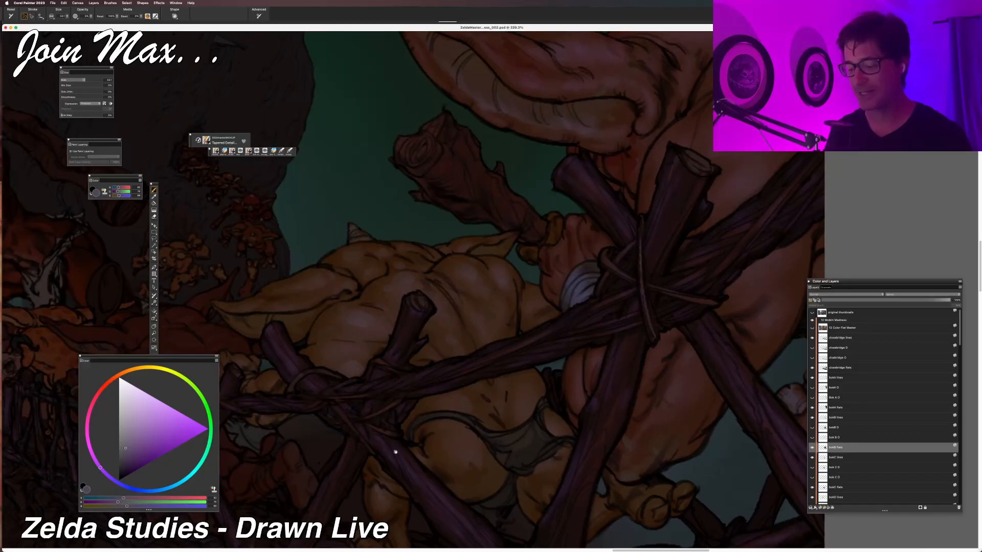
{"action": "scroll", "coordinate": [366, 401], "scroll_direction": "down", "scroll_amount": 3}
{"action": "scroll", "coordinate": [492, 422], "scroll_direction": "up", "scroll_amount": 3}
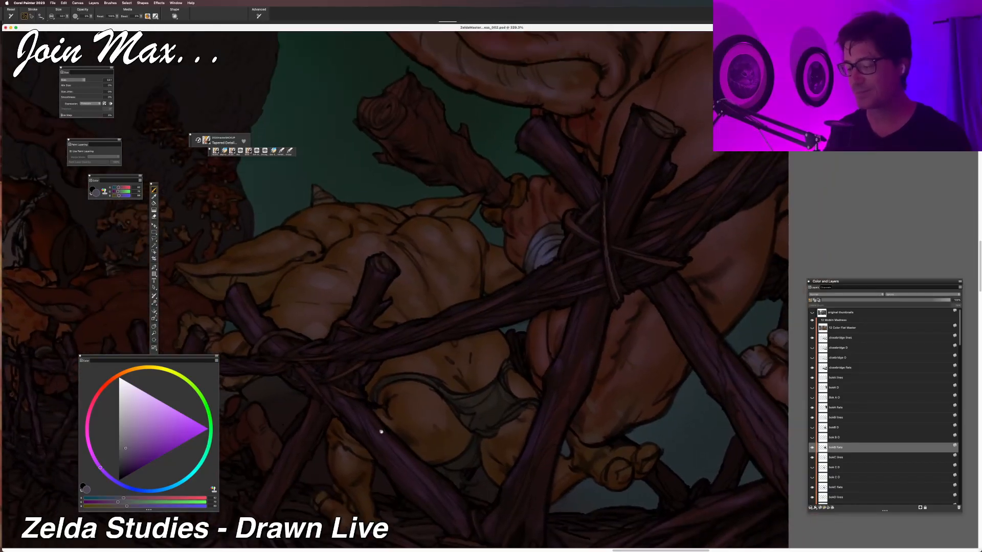
{"action": "scroll", "coordinate": [420, 399], "scroll_direction": "up", "scroll_amount": 3}
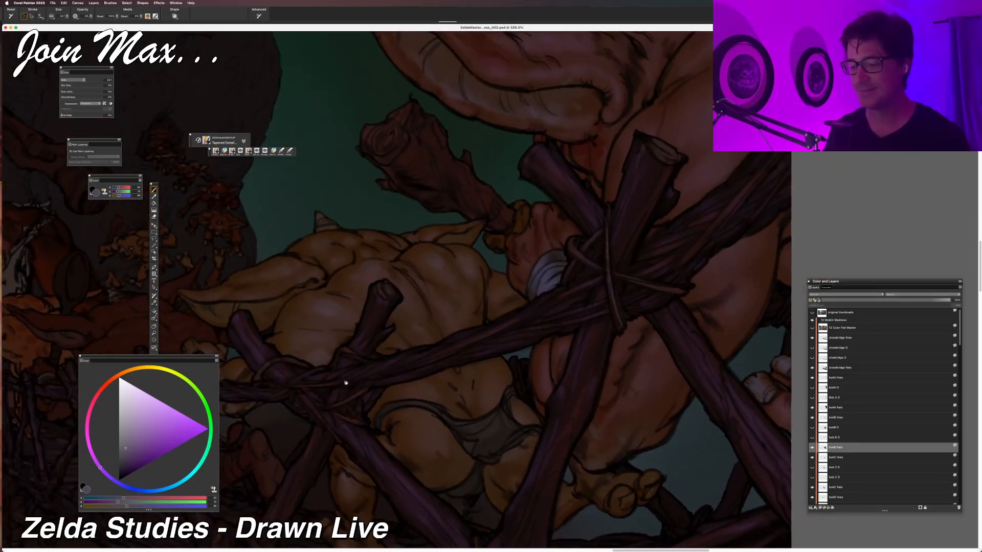
{"action": "scroll", "coordinate": [357, 387], "scroll_direction": "up", "scroll_amount": 2}
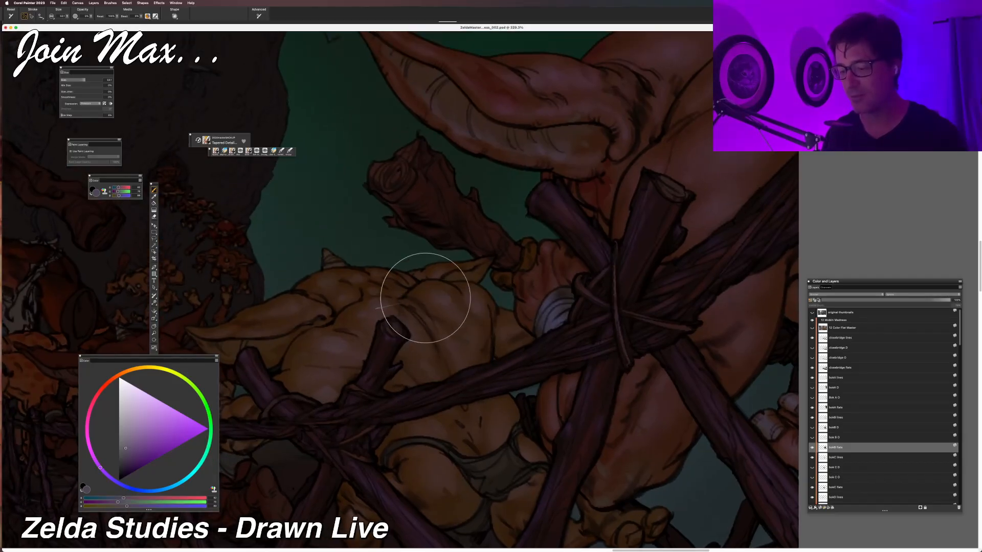
{"action": "scroll", "coordinate": [378, 363], "scroll_direction": "up", "scroll_amount": 2}
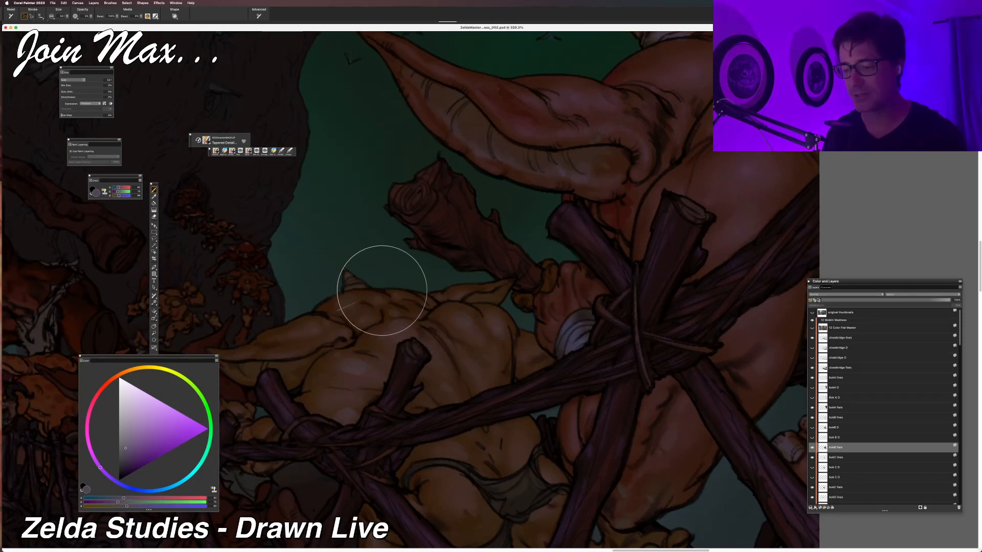
{"action": "mouse_move", "coordinate": [336, 370]}
{"action": "left_mouse_down"}
{"action": "mouse_move", "coordinate": [359, 387]}
{"action": "mouse_move", "coordinate": [334, 338]}
{"action": "left_mouse_up"}
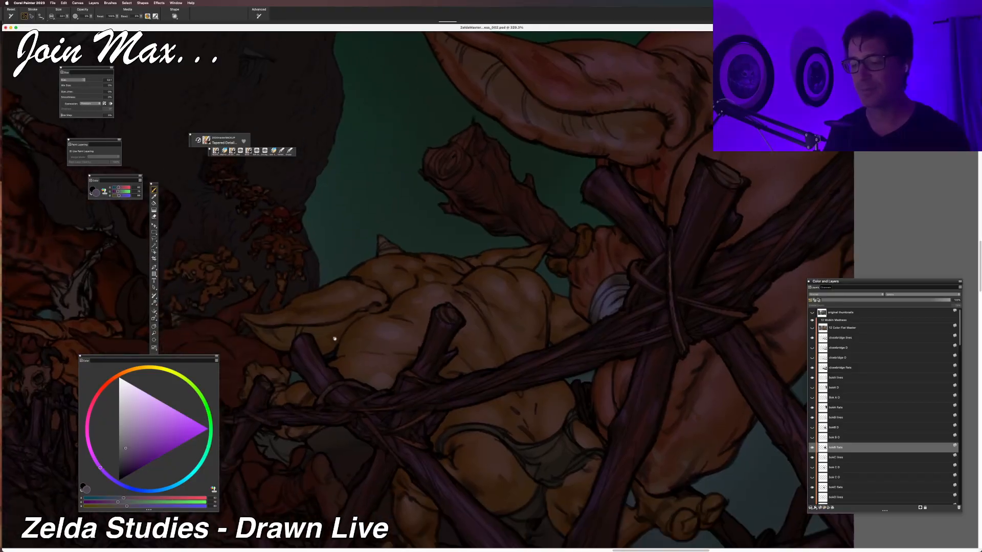
{"action": "key", "text": "super+minus"}
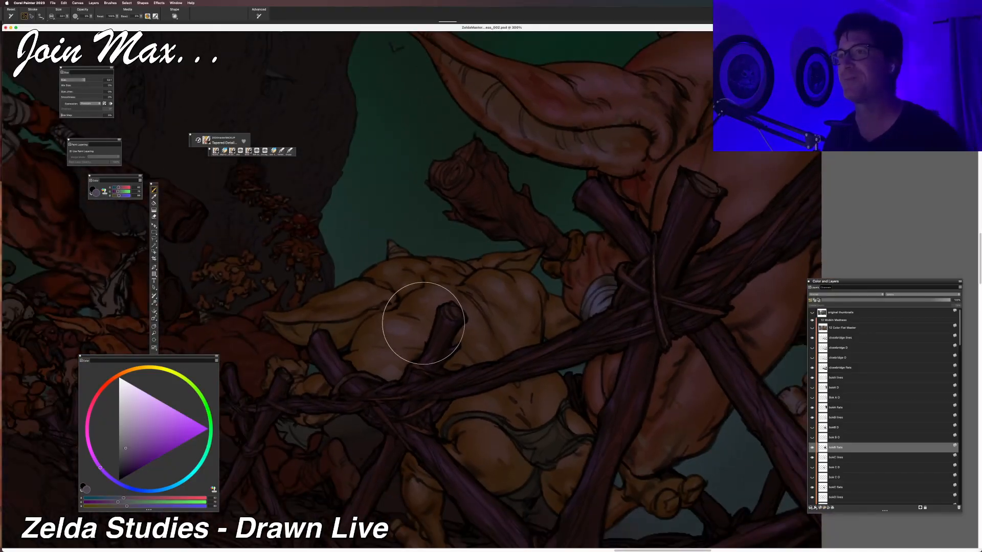
{"action": "left_click", "coordinate": [812, 447]}
{"action": "left_click", "coordinate": [811, 448]}
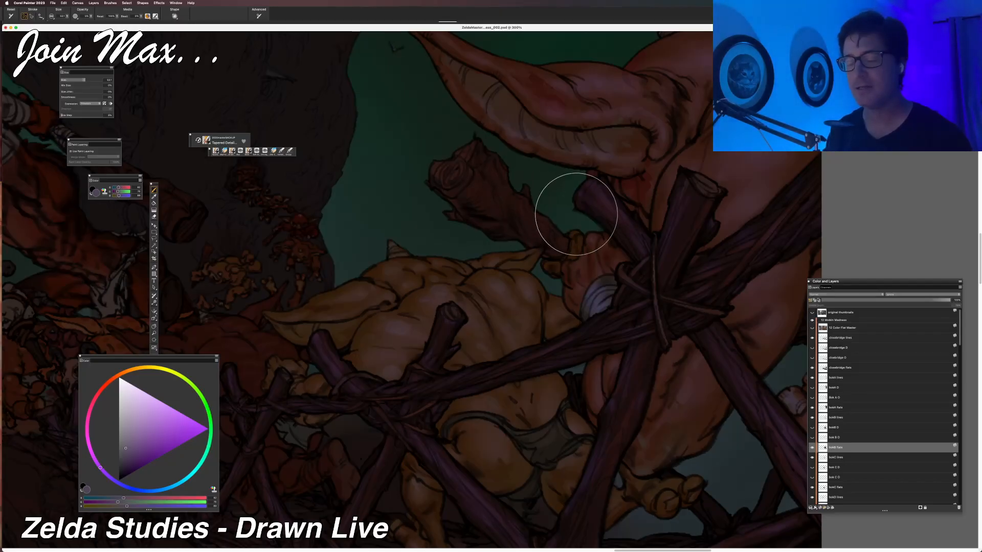
Inspect the large red creature's ear, club and hand, and the yellow creature's back behind the lashed stakes.
{"action": "scroll", "coordinate": [574, 210], "scroll_direction": "up", "scroll_amount": 2}
{"action": "left_click_drag", "start_coordinate": [588, 208], "coordinate": [526, 258]}
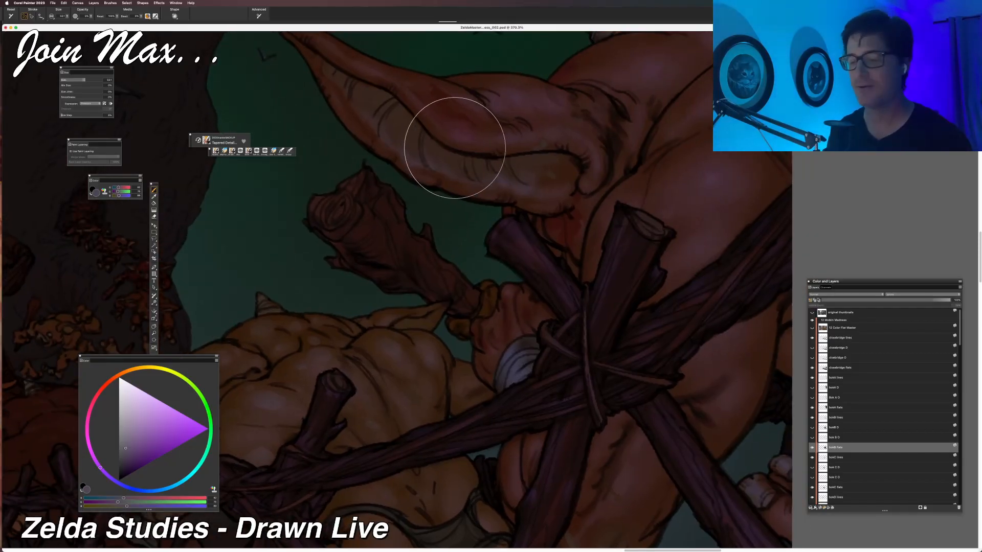
{"action": "scroll", "coordinate": [464, 138], "scroll_direction": "up", "scroll_amount": 2}
{"action": "left_click_drag", "start_coordinate": [475, 193], "coordinate": [477, 204]}
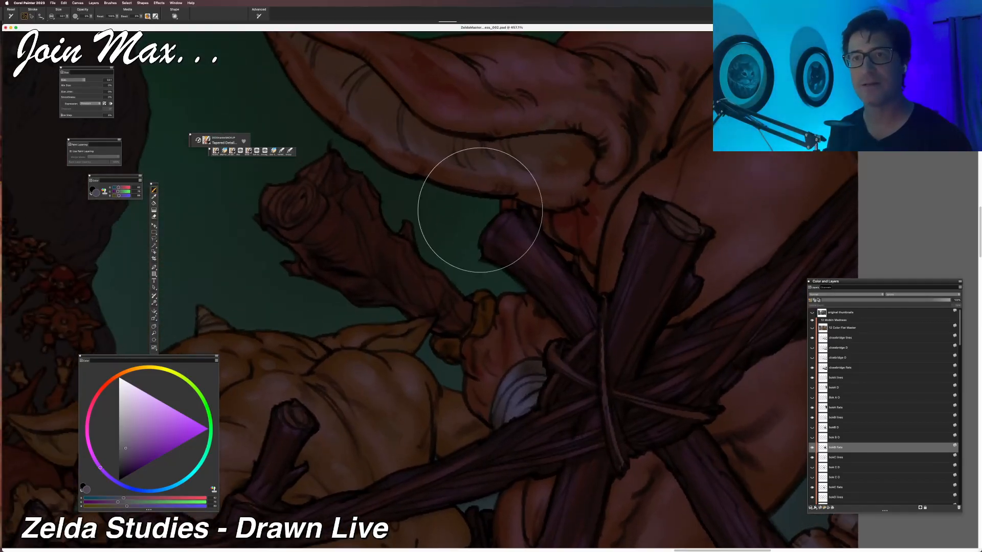
{"action": "scroll", "coordinate": [478, 204], "scroll_direction": "up", "scroll_amount": 2}
{"action": "scroll", "coordinate": [477, 204], "scroll_direction": "down", "scroll_amount": 2}
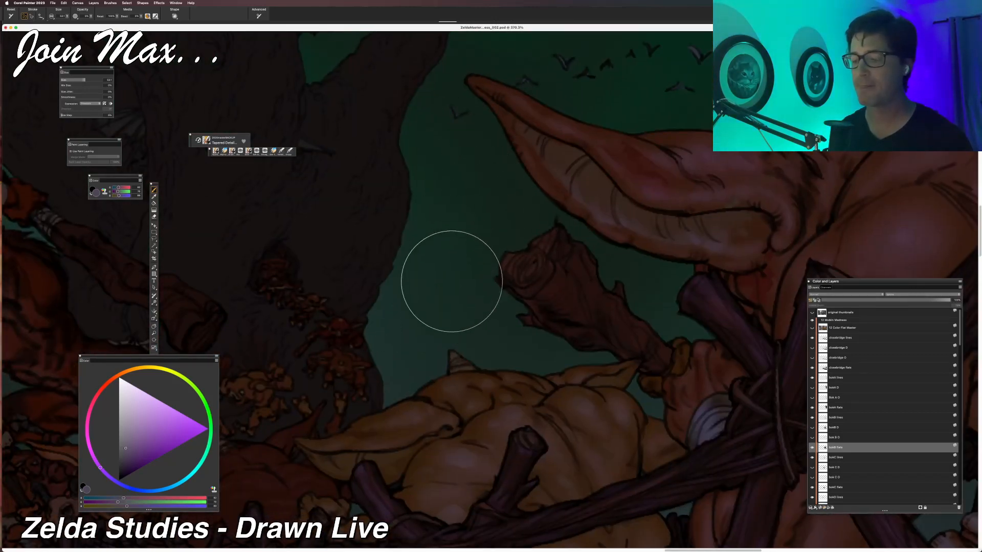
{"action": "scroll", "coordinate": [464, 252], "scroll_direction": "down", "scroll_amount": 5}
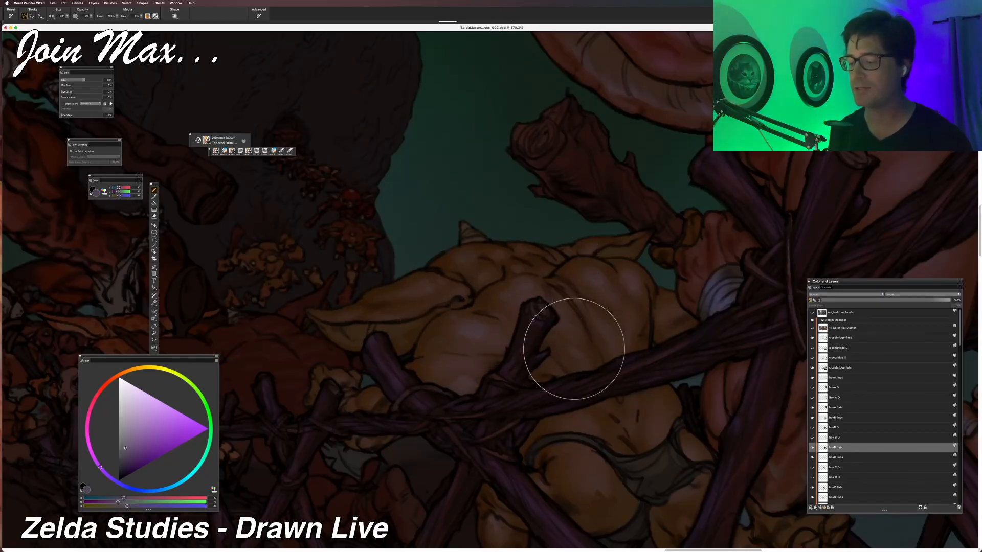
{"action": "scroll", "coordinate": [502, 340], "scroll_direction": "right", "scroll_amount": 4}
{"action": "mouse_move", "coordinate": [430, 284]}
{"action": "left_mouse_down"}
{"action": "mouse_move", "coordinate": [327, 408]}
{"action": "mouse_move", "coordinate": [391, 384]}
{"action": "mouse_move", "coordinate": [498, 302]}
{"action": "mouse_move", "coordinate": [511, 332]}
{"action": "mouse_move", "coordinate": [450, 377]}
{"action": "left_mouse_up"}
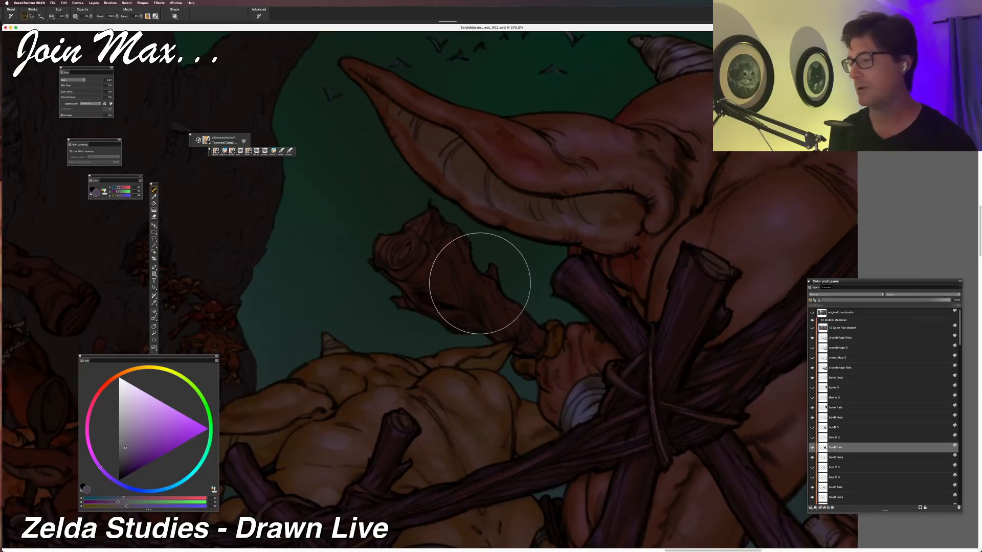
{"action": "left_click_drag", "start_coordinate": [479, 275], "coordinate": [536, 229]}
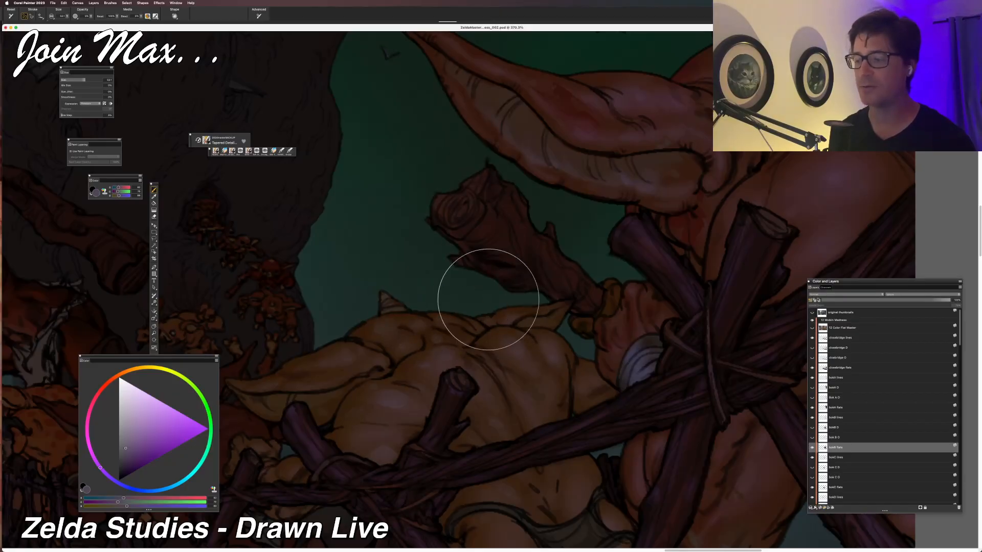
{"action": "left_click_drag", "start_coordinate": [523, 247], "coordinate": [482, 293]}
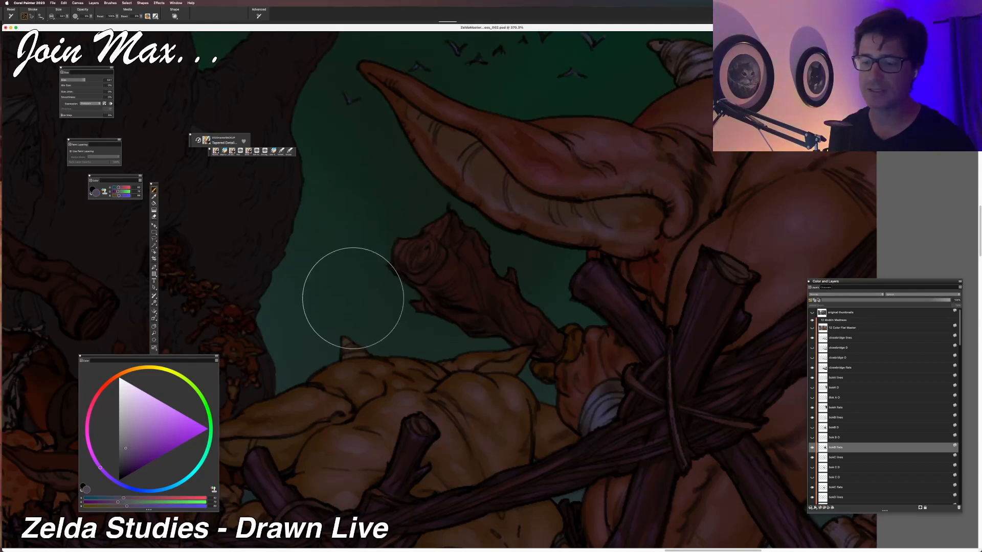
{"action": "mouse_move", "coordinate": [416, 252]}
{"action": "left_mouse_down"}
{"action": "mouse_move", "coordinate": [438, 278]}
{"action": "mouse_move", "coordinate": [438, 218]}
{"action": "left_mouse_up"}
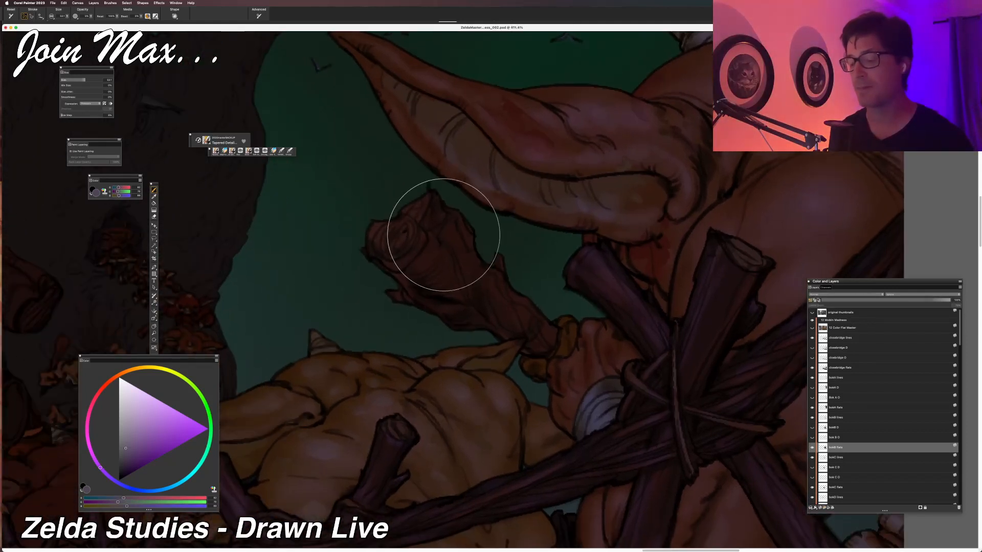
{"action": "scroll", "coordinate": [460, 272], "scroll_direction": "up", "scroll_amount": 2}
{"action": "left_click_drag", "start_coordinate": [460, 272], "coordinate": [469, 232]}
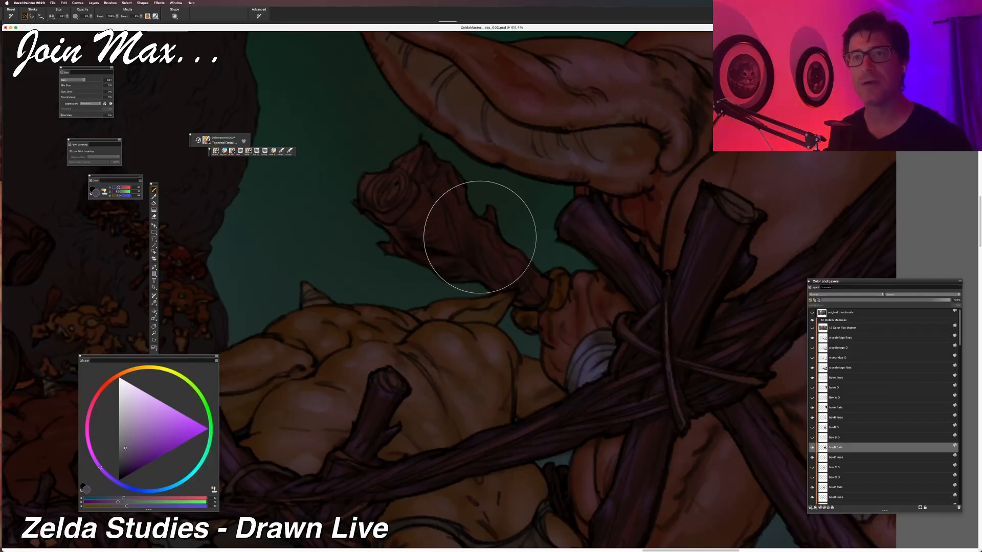
{"action": "scroll", "coordinate": [480, 237], "scroll_direction": "down", "scroll_amount": 1}
{"action": "mouse_move", "coordinate": [486, 267]}
{"action": "left_mouse_down"}
{"action": "mouse_move", "coordinate": [493, 274]}
{"action": "mouse_move", "coordinate": [461, 273]}
{"action": "left_mouse_up"}
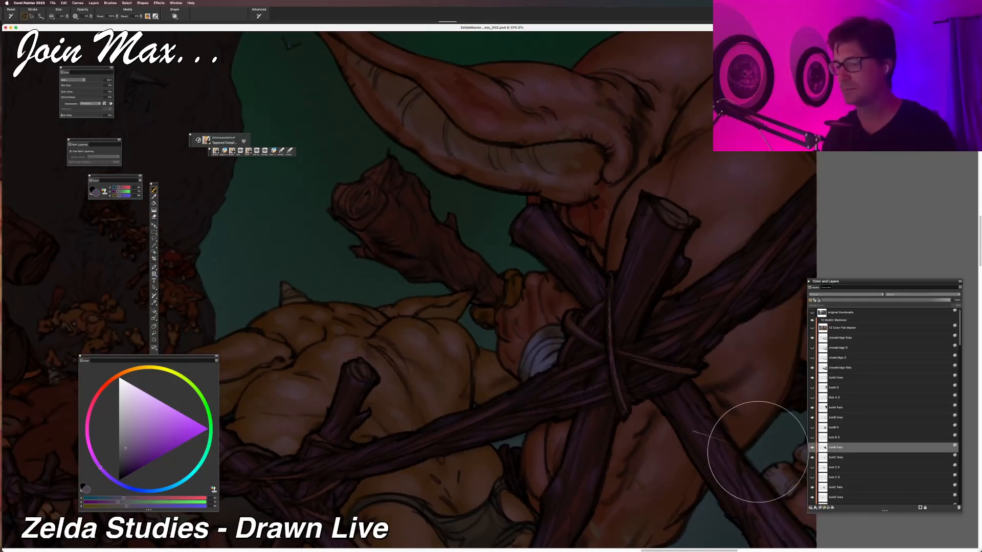
Sample a dark brown near the club's grip, raise its red to a reddish brown, and move the colour wheel closer to the hand.
{"action": "scroll", "coordinate": [636, 378], "scroll_direction": "up", "scroll_amount": 3}
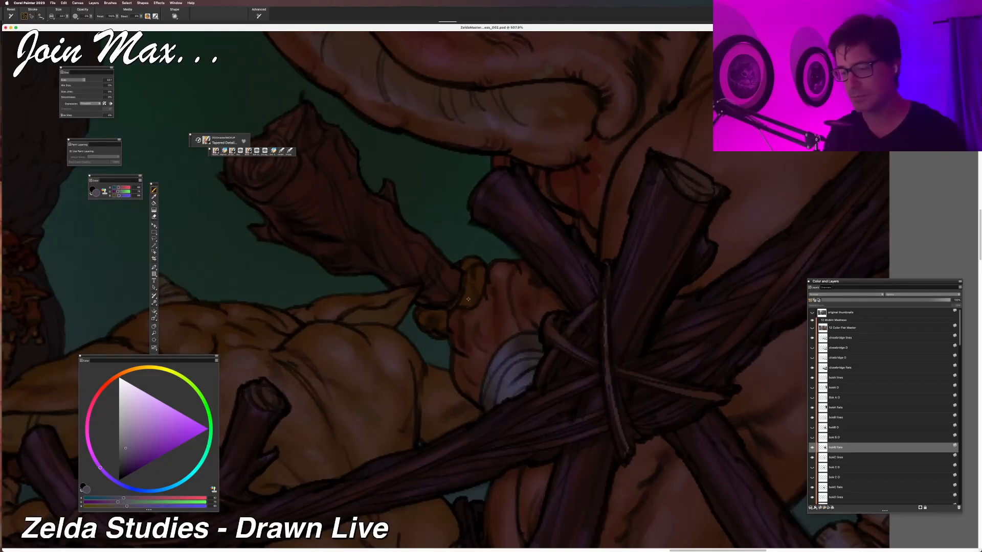
{"action": "left_click", "coordinate": [429, 286], "text": "alt"}
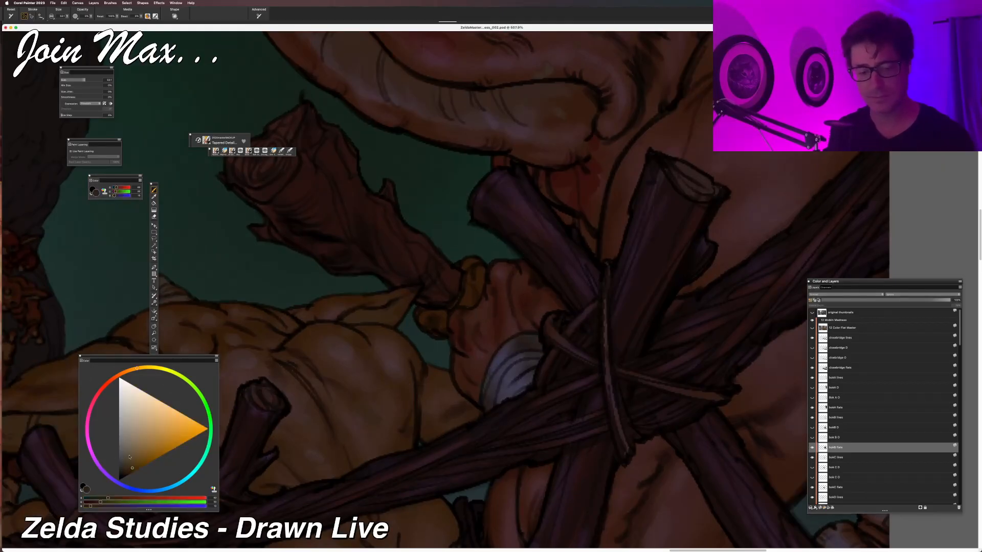
{"action": "left_click", "coordinate": [121, 499]}
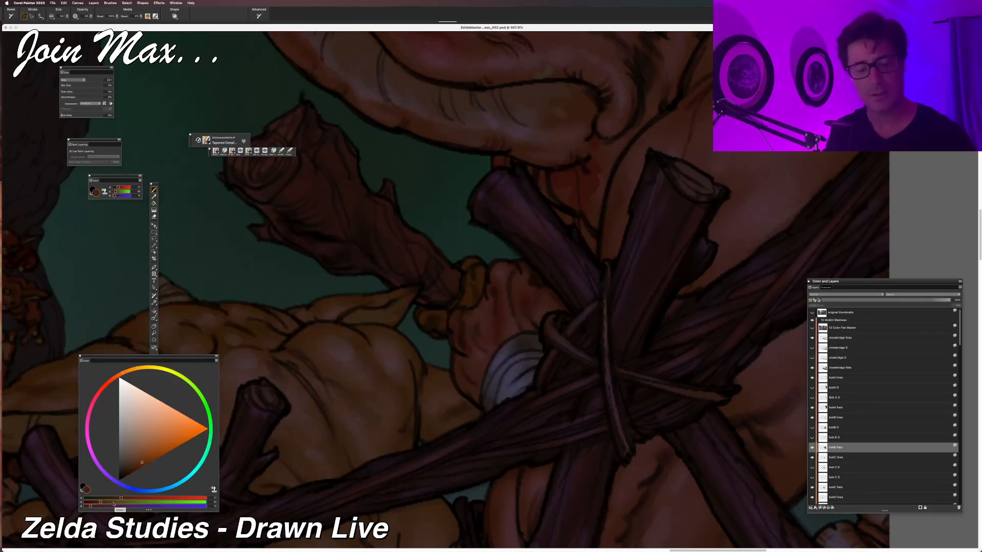
{"action": "mouse_move", "coordinate": [159, 358]}
{"action": "left_mouse_down"}
{"action": "mouse_move", "coordinate": [216, 342]}
{"action": "mouse_move", "coordinate": [282, 232]}
{"action": "left_mouse_up"}
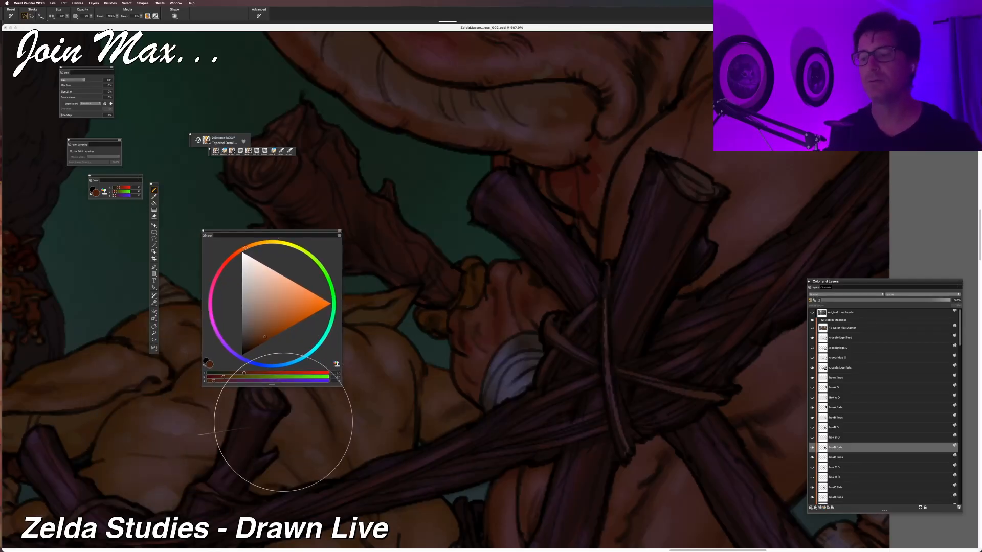
Sample the dark yellow-brown beside the club's grip (RGB 49, 33, 12) and bring the brush colour down to black.
{"action": "left_click", "coordinate": [467, 300], "text": "alt"}
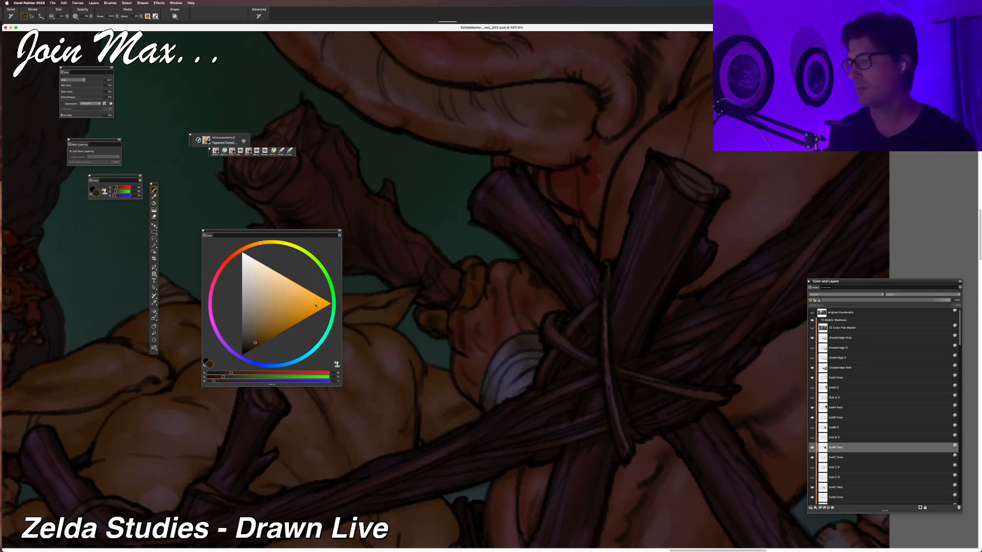
{"action": "key", "text": "super+equal"}
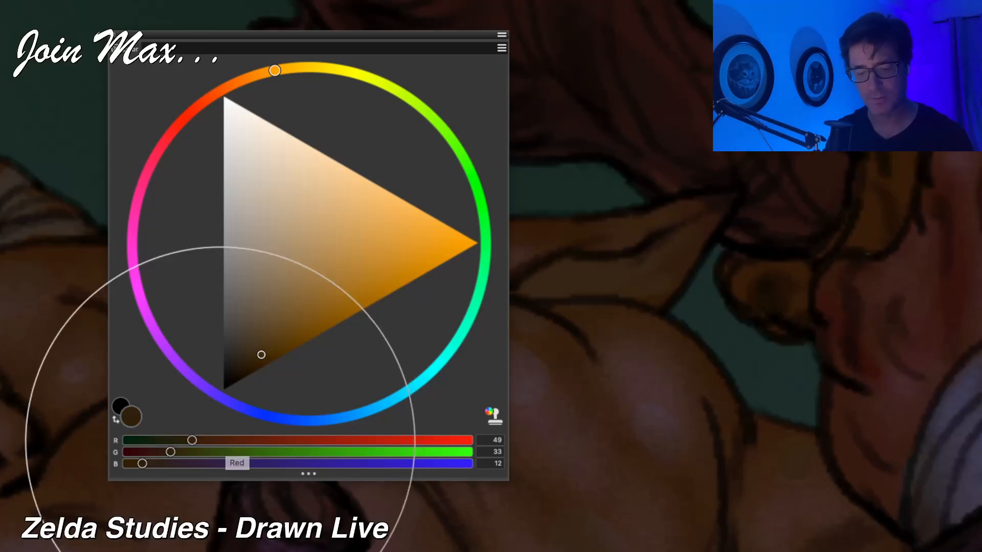
{"action": "key", "text": "d"}
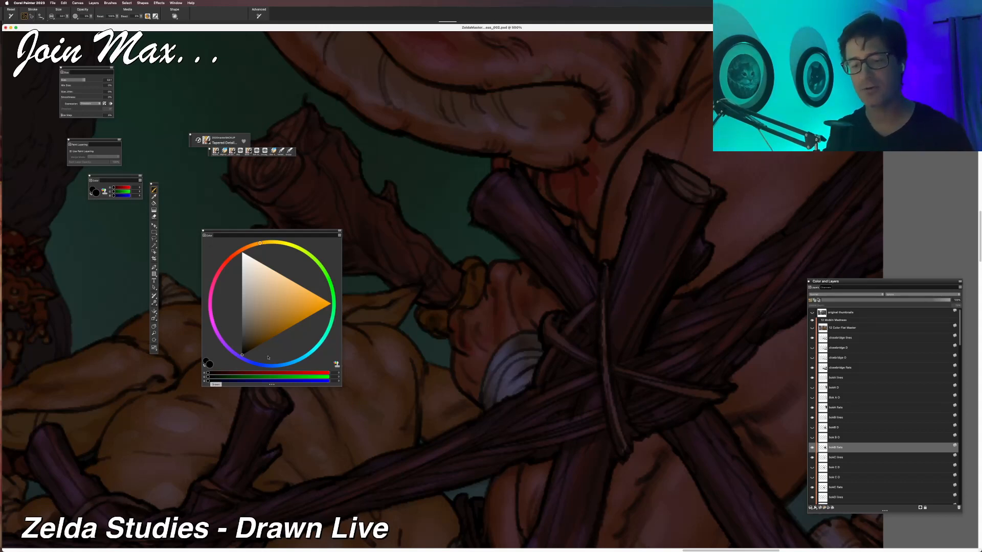
Resample the yellow-brown beside the club hand and raise its red, green and blue components to reach a muted mauve-grey.
{"action": "left_click_drag", "start_coordinate": [227, 234], "coordinate": [226, 234]}
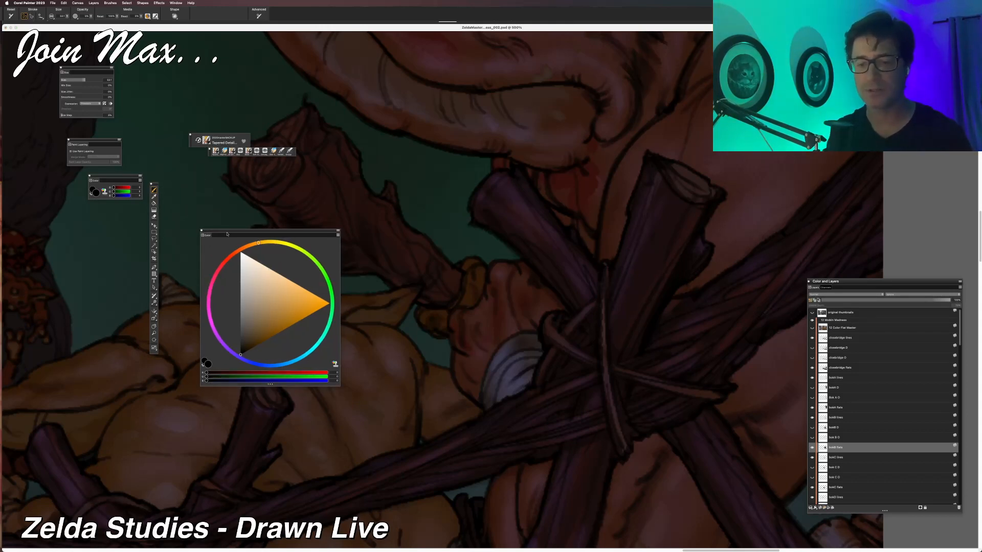
{"action": "left_click", "coordinate": [479, 280], "text": "alt"}
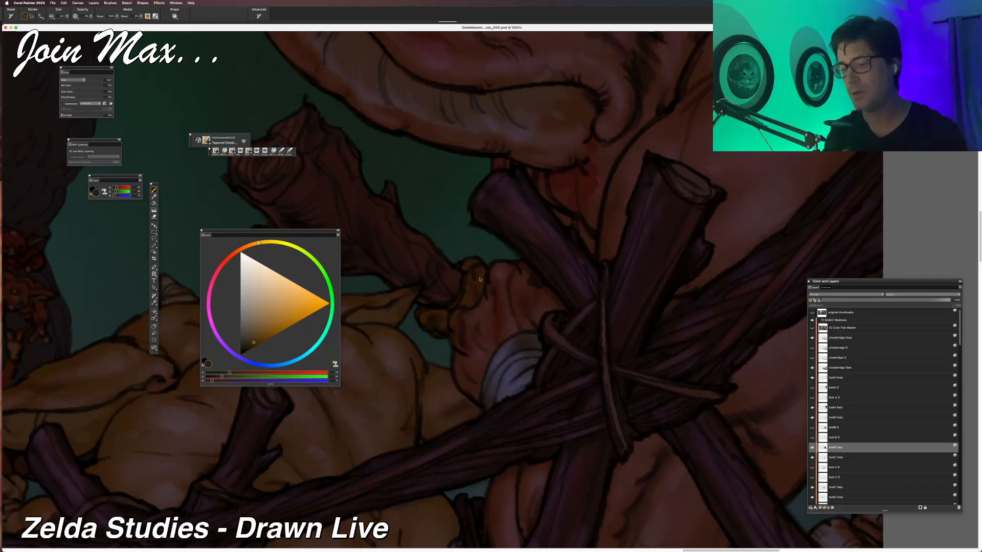
{"action": "left_click", "coordinate": [243, 374]}
{"action": "left_click", "coordinate": [234, 377]}
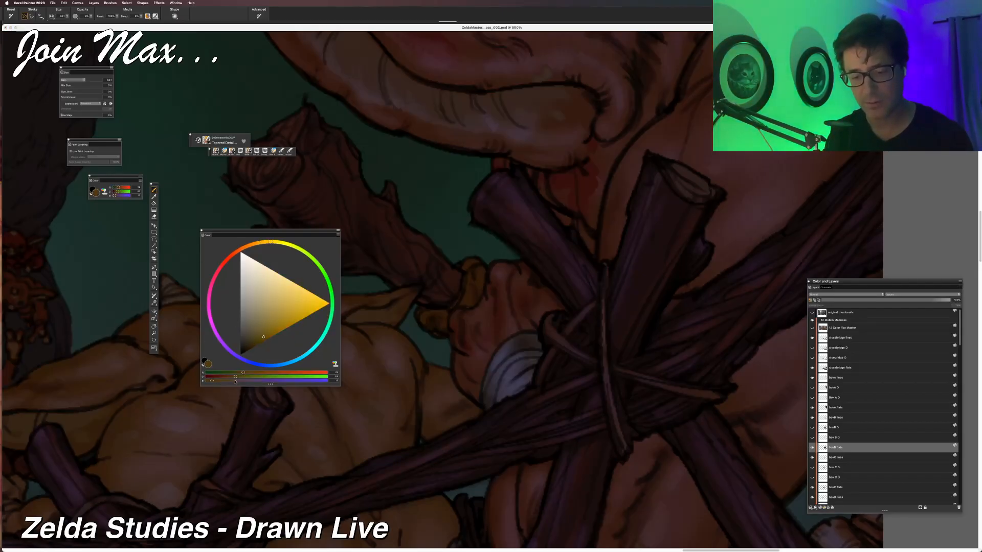
{"action": "left_click", "coordinate": [225, 381]}
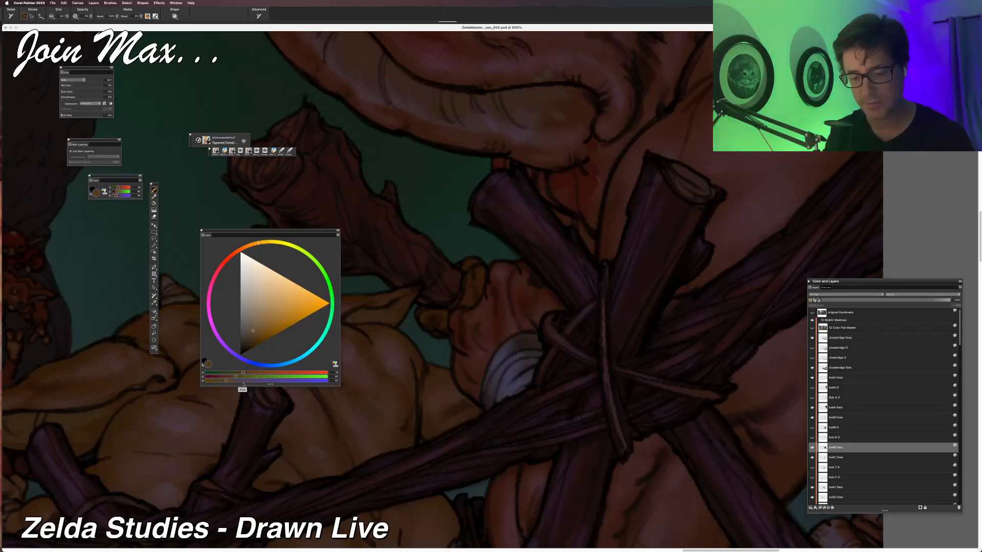
{"action": "left_click", "coordinate": [240, 380]}
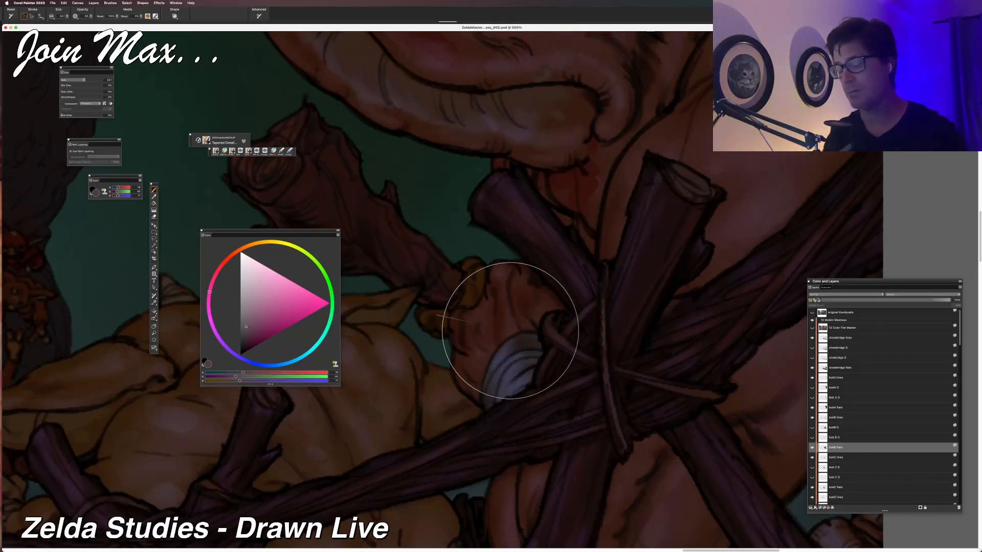
{"action": "left_click", "coordinate": [127, 2]}
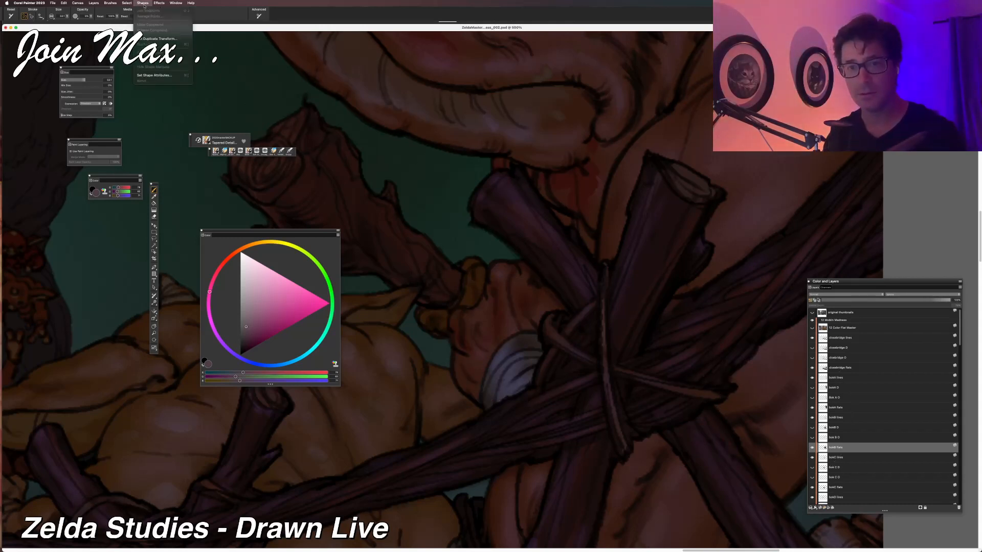
{"action": "left_click", "coordinate": [122, 17]}
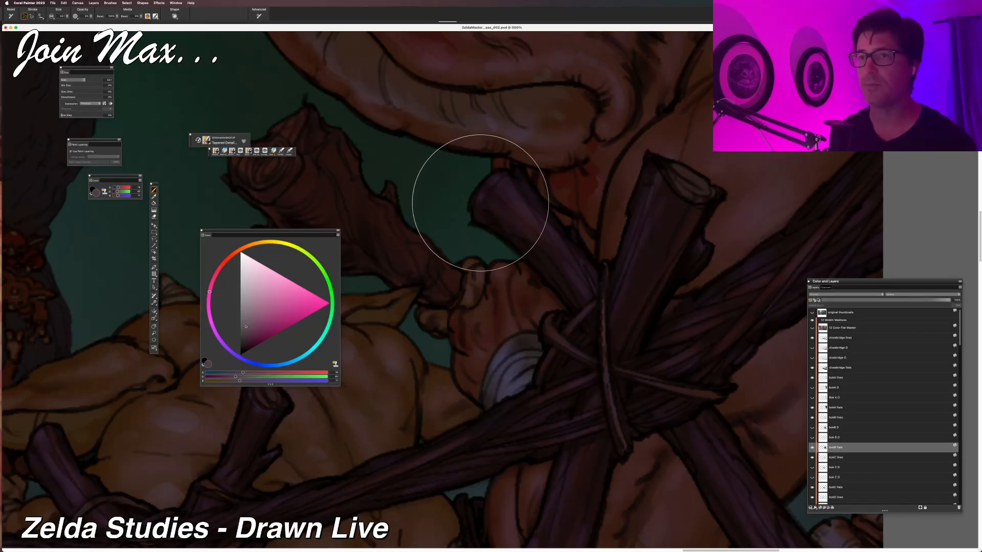
Sample the dark yellow-brown at the yellow creature's horn and raise its red, green and blue to a muted blue-violet for the horn.
{"action": "scroll", "coordinate": [476, 213], "scroll_direction": "down", "scroll_amount": 3}
{"action": "scroll", "coordinate": [482, 202], "scroll_direction": "down", "scroll_amount": 1}
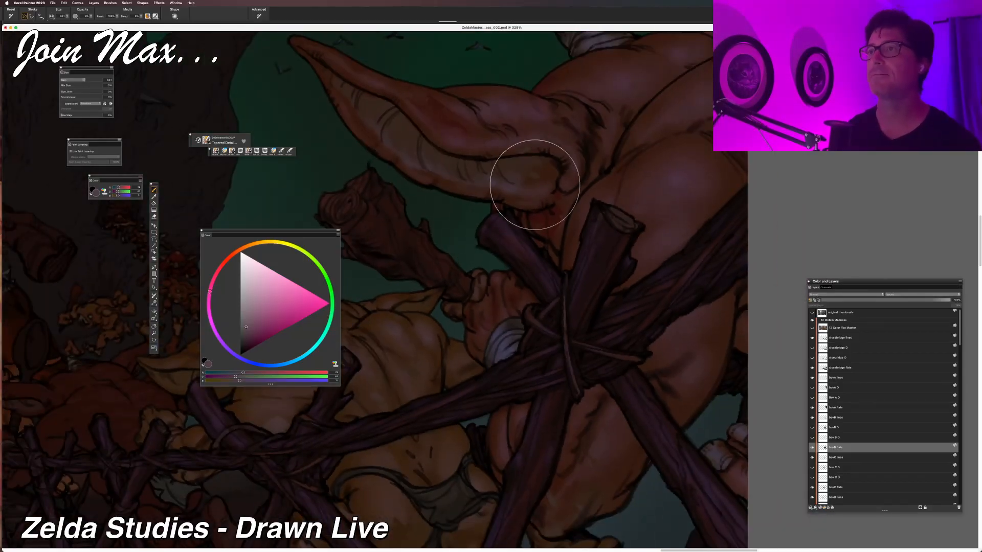
{"action": "left_click_drag", "start_coordinate": [483, 187], "coordinate": [492, 160]}
{"action": "scroll", "coordinate": [614, 129], "scroll_direction": "down", "scroll_amount": 1}
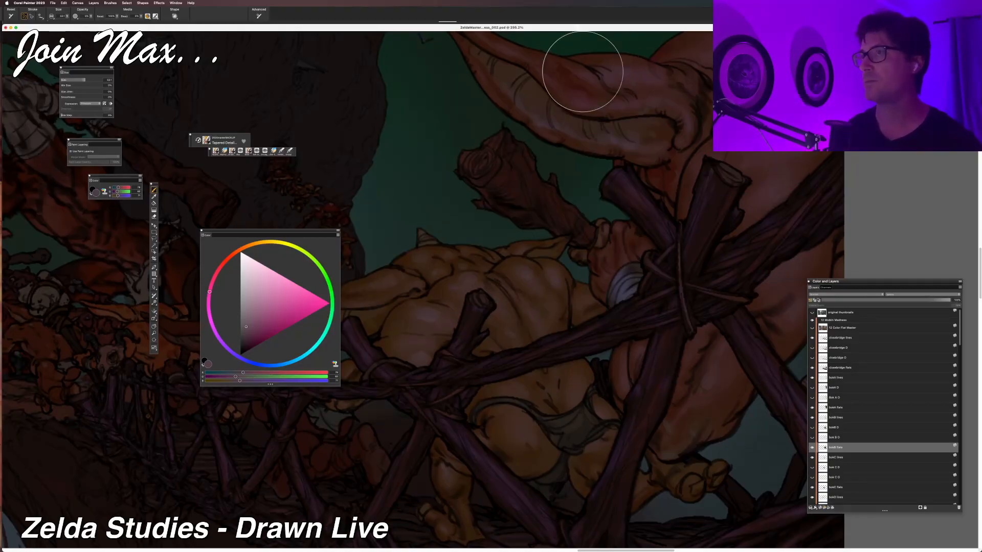
{"action": "left_click_drag", "start_coordinate": [505, 170], "coordinate": [515, 160]}
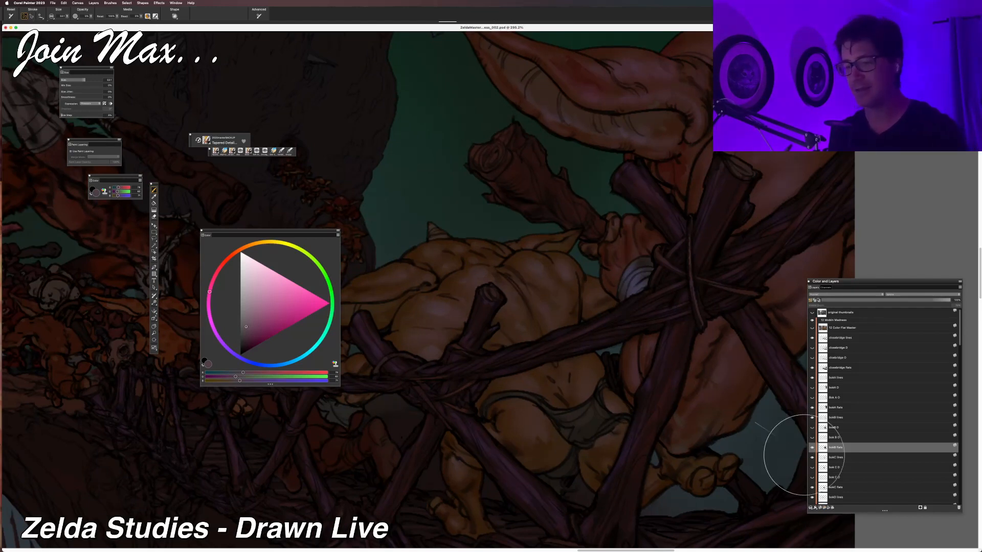
{"action": "left_click", "coordinate": [441, 237], "text": "alt"}
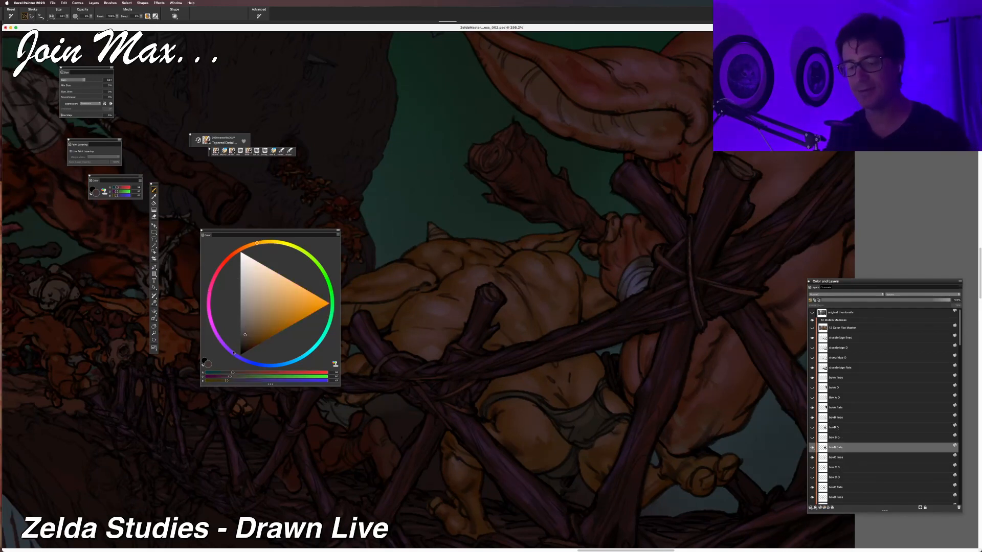
{"action": "left_click", "coordinate": [248, 374]}
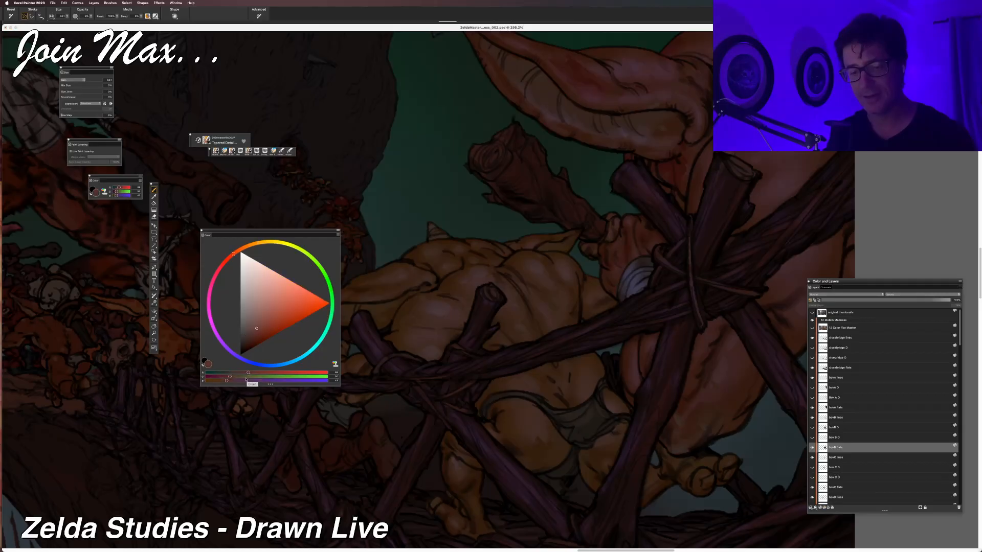
{"action": "left_click", "coordinate": [246, 377]}
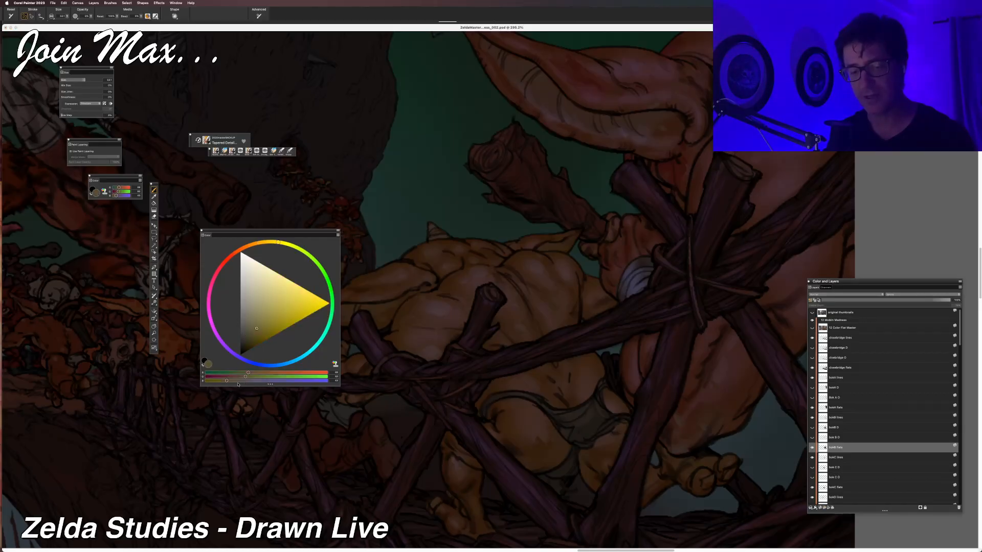
{"action": "left_click", "coordinate": [241, 381]}
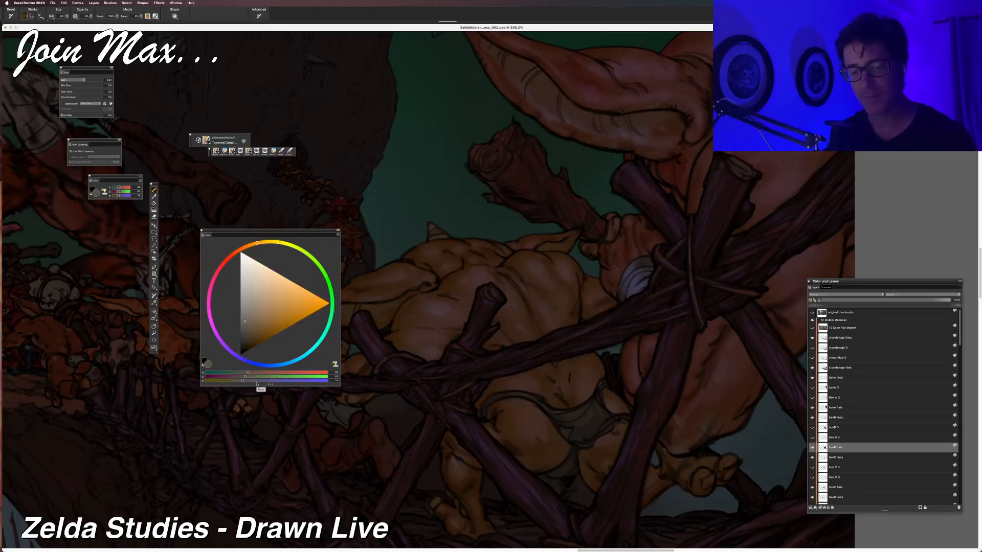
{"action": "left_click", "coordinate": [258, 381]}
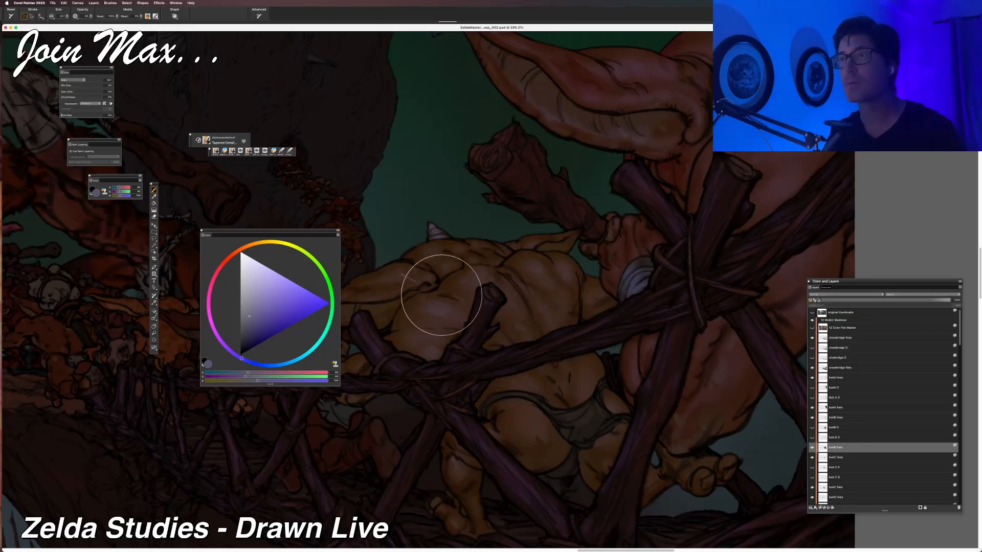
Raise the red, green and blue of the dark brown brush colour to a muted slate blue for the yellow creature's loincloth.
{"action": "scroll", "coordinate": [427, 450], "scroll_direction": "down", "scroll_amount": 3}
{"action": "scroll", "coordinate": [427, 450], "scroll_direction": "left", "scroll_amount": 3}
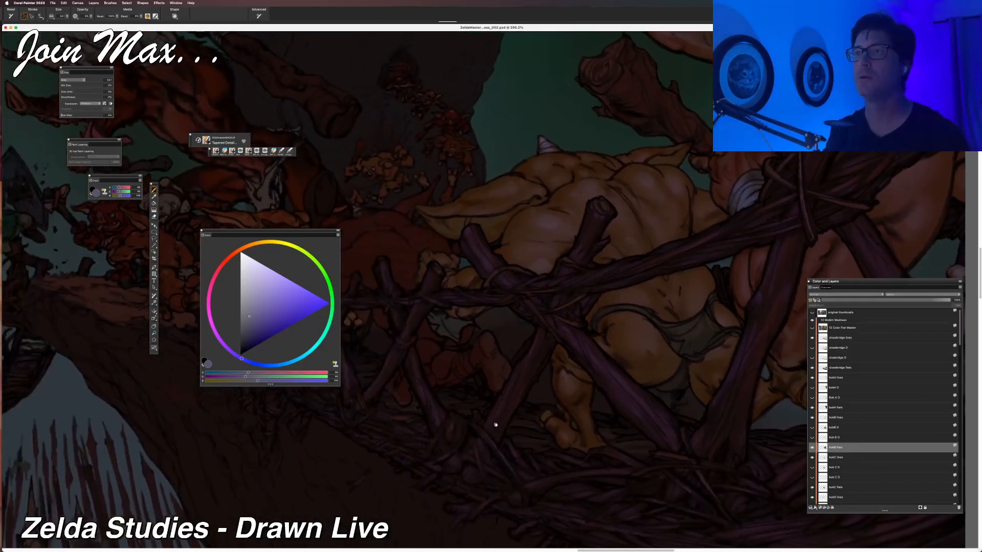
{"action": "scroll", "coordinate": [446, 419], "scroll_direction": "up", "scroll_amount": 3}
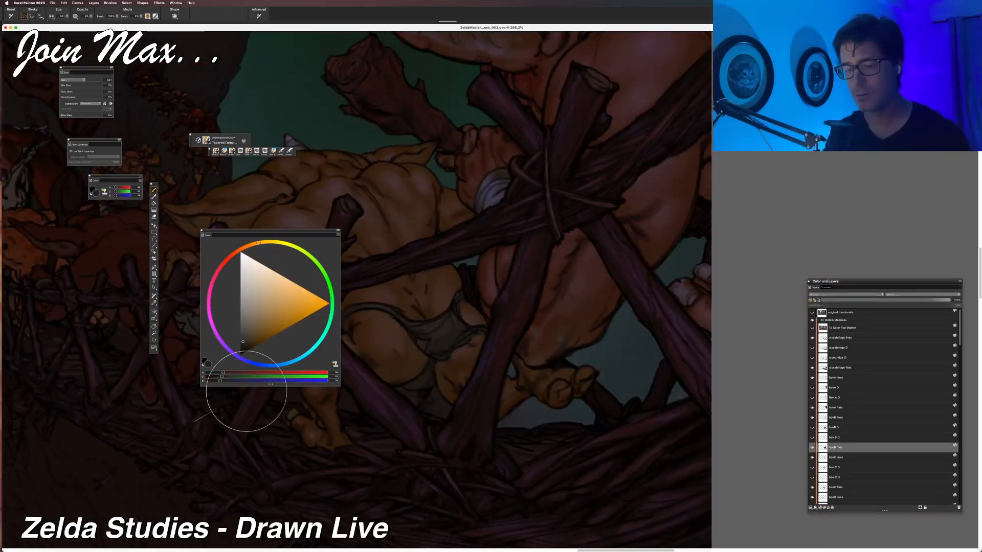
{"action": "left_click_drag", "start_coordinate": [223, 373], "coordinate": [238, 373]}
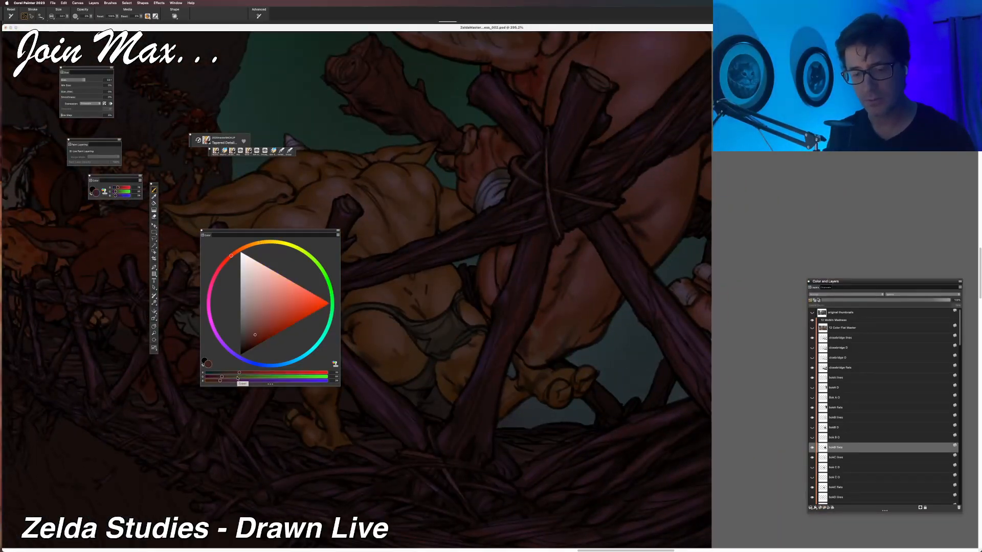
{"action": "left_click", "coordinate": [237, 377]}
{"action": "left_click", "coordinate": [236, 381]}
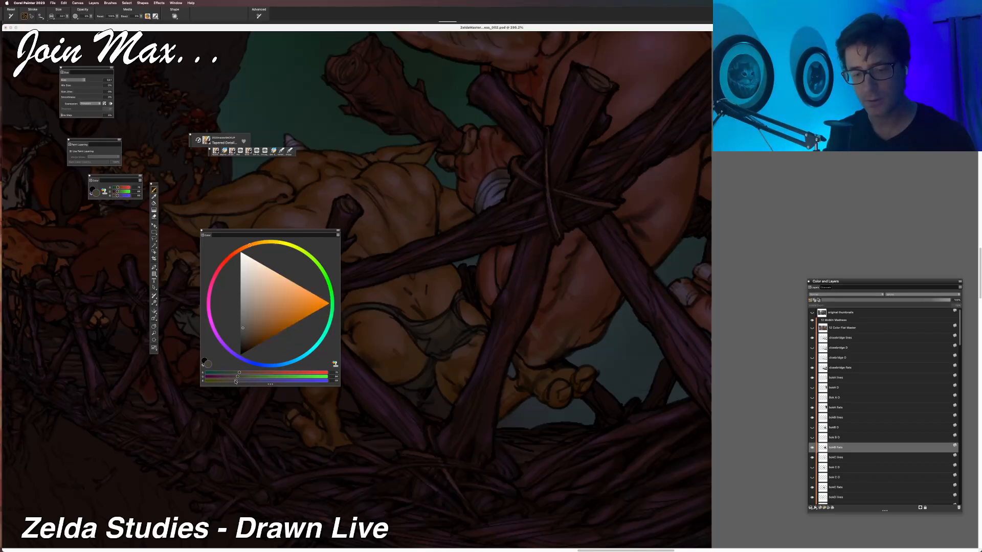
{"action": "left_click", "coordinate": [252, 381]}
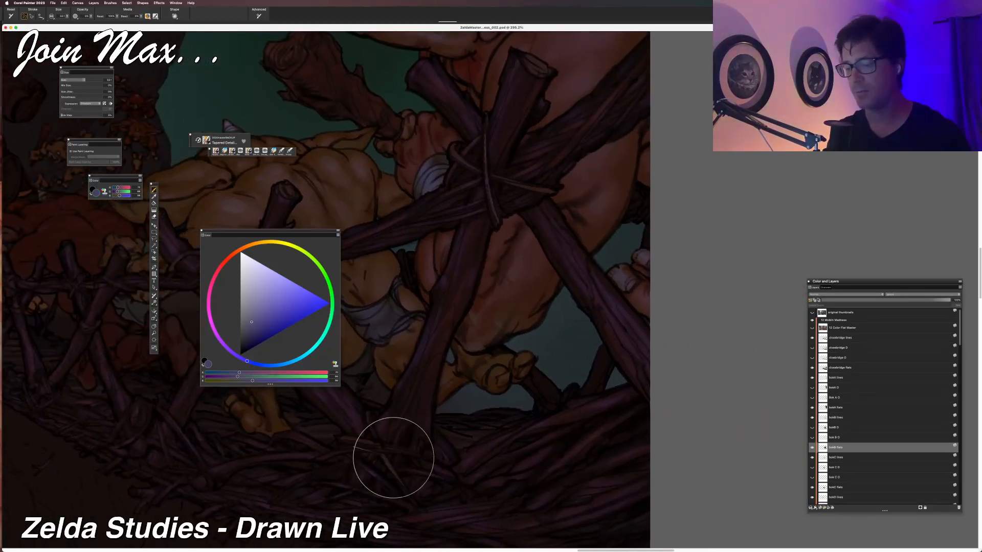
Sample the dark yellow-brown on the yellow creature's outstretched foot and raise its red, green and blue to a greyish purple.
{"action": "left_click", "coordinate": [505, 377], "text": "alt"}
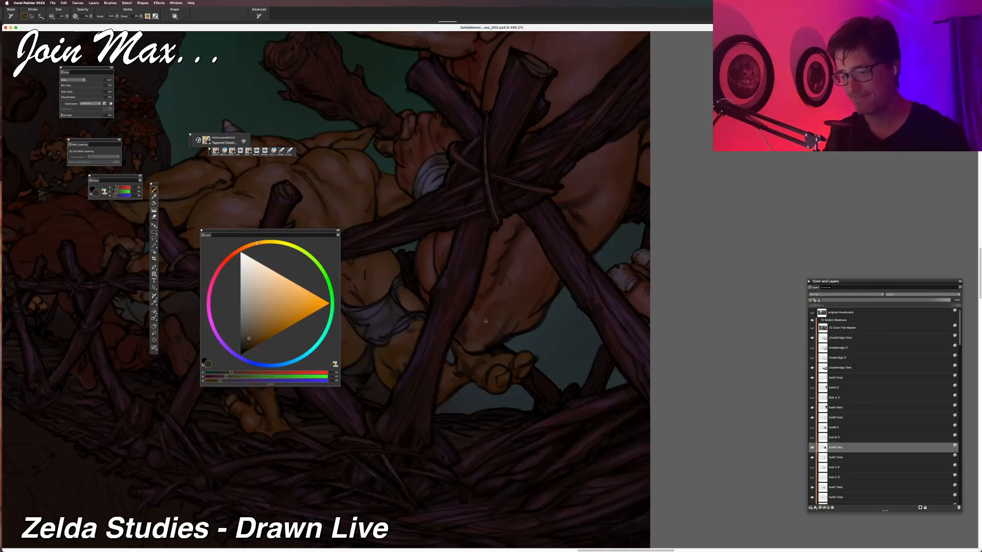
{"action": "left_click_drag", "start_coordinate": [225, 376], "coordinate": [242, 375]}
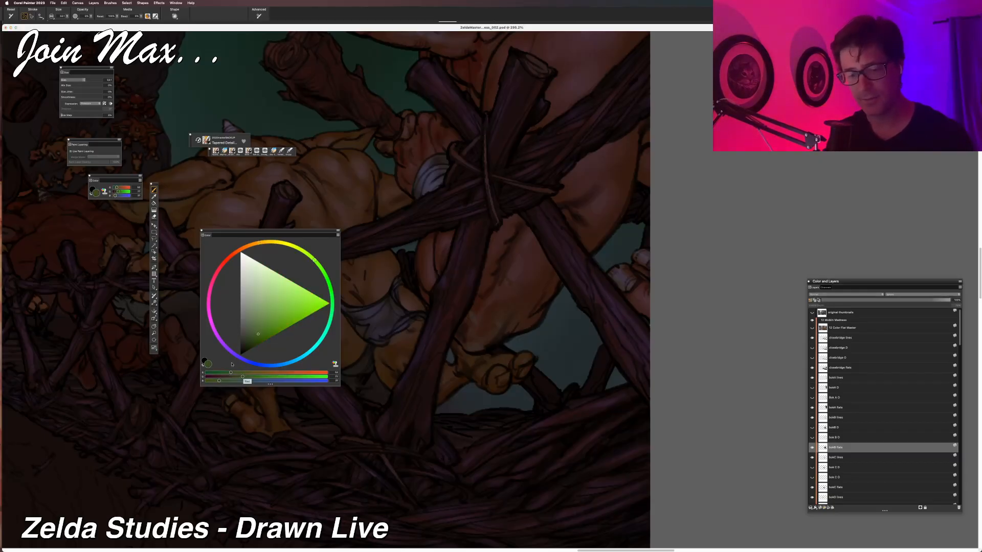
{"action": "left_click", "coordinate": [503, 359], "text": "alt"}
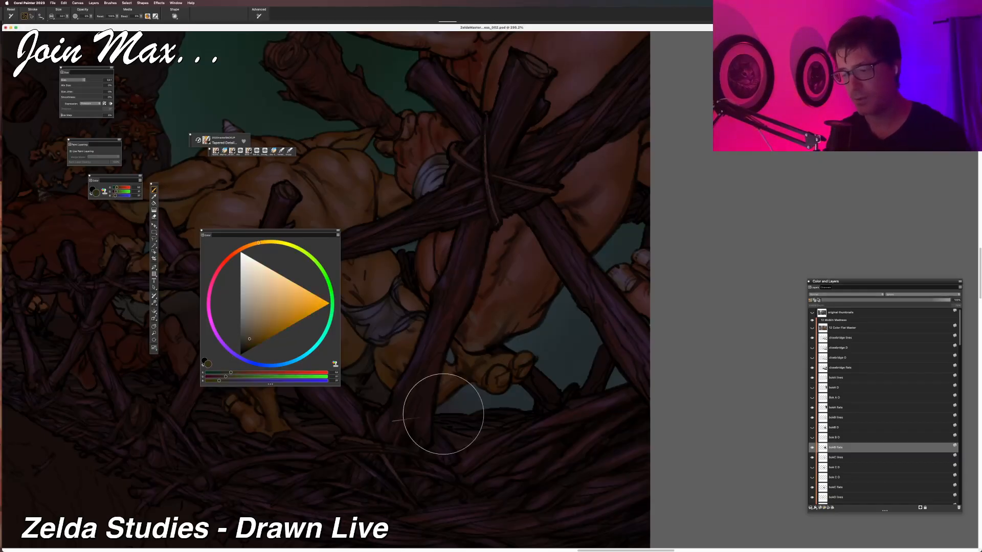
{"action": "left_click", "coordinate": [246, 373]}
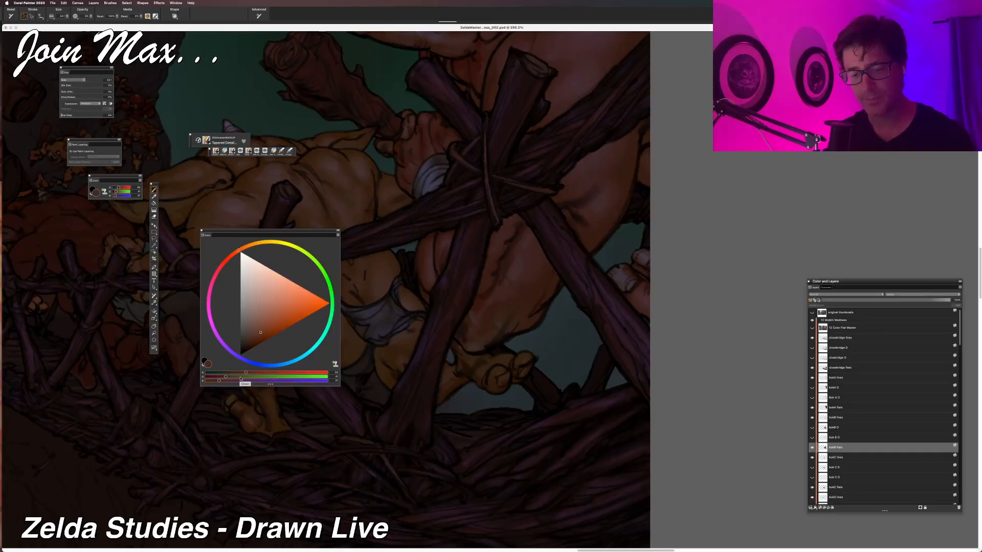
{"action": "left_click", "coordinate": [241, 377]}
{"action": "left_click", "coordinate": [233, 381]}
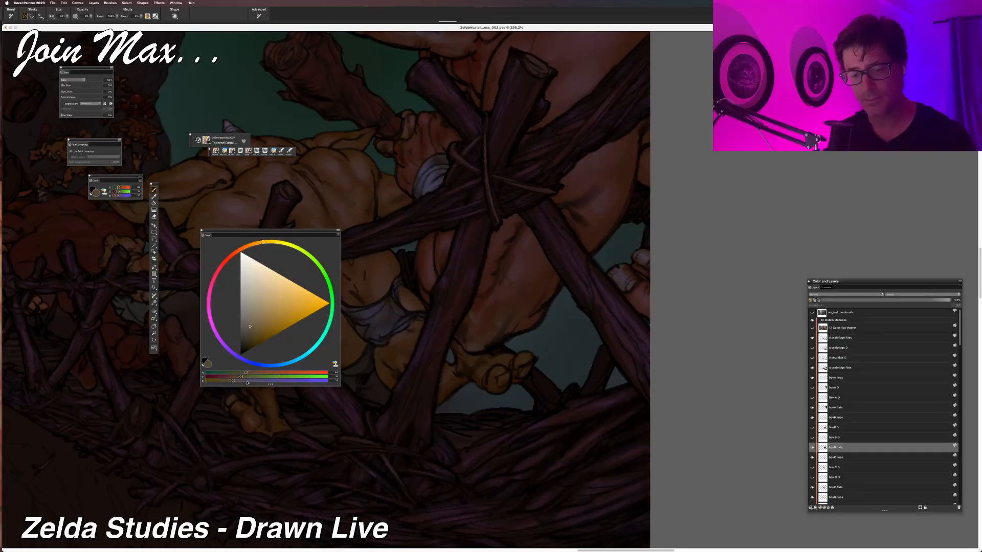
{"action": "left_click", "coordinate": [247, 381]}
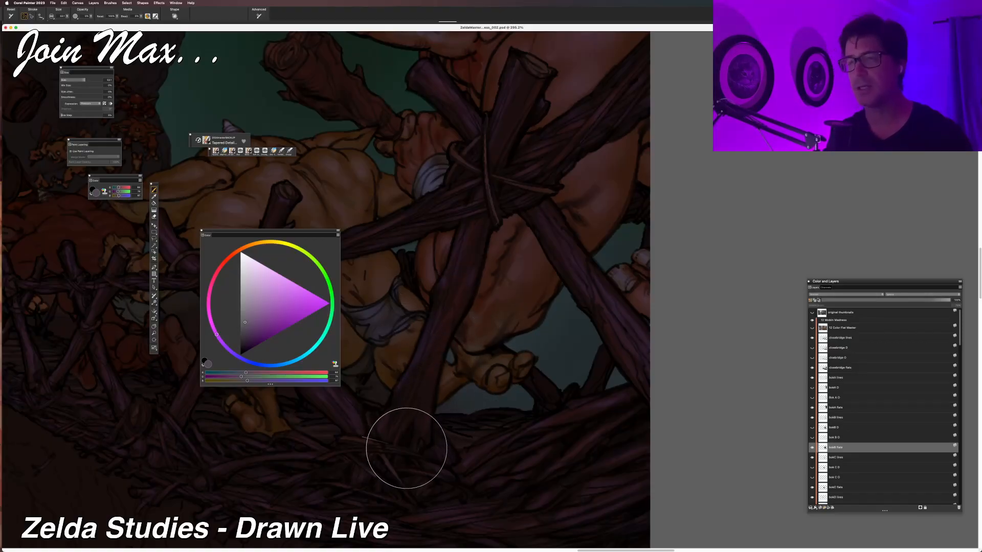
Resample the outstretched foot's dark brown and raise its red, green and blue to a muted violet-grey, with blue strongest.
{"action": "left_click", "coordinate": [504, 376], "text": "alt"}
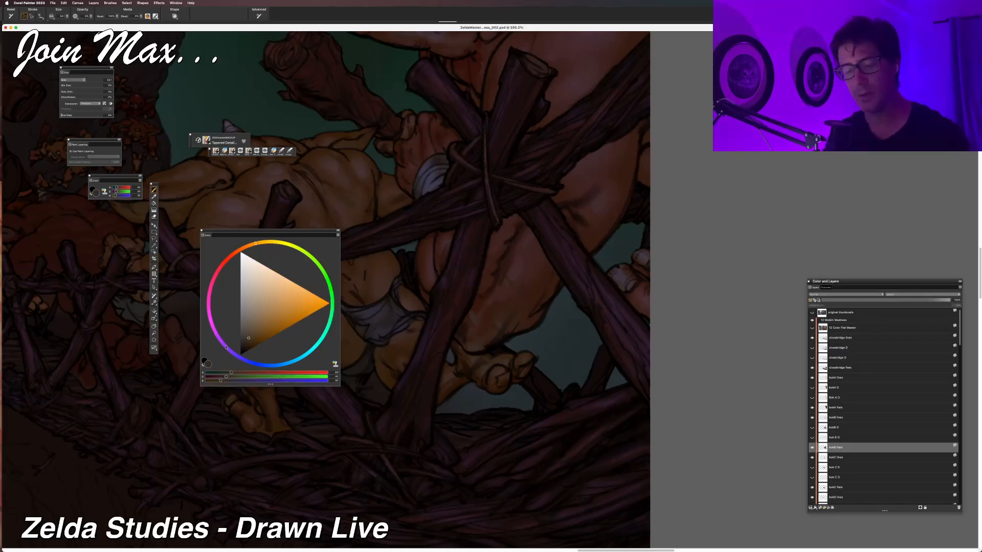
{"action": "left_click", "coordinate": [246, 373]}
{"action": "left_click", "coordinate": [241, 377]}
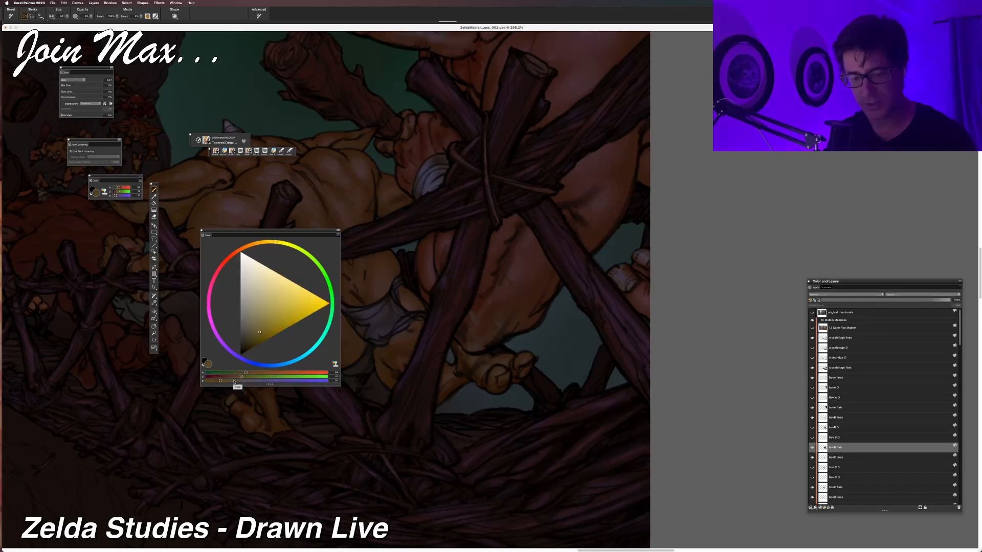
{"action": "left_click", "coordinate": [235, 380]}
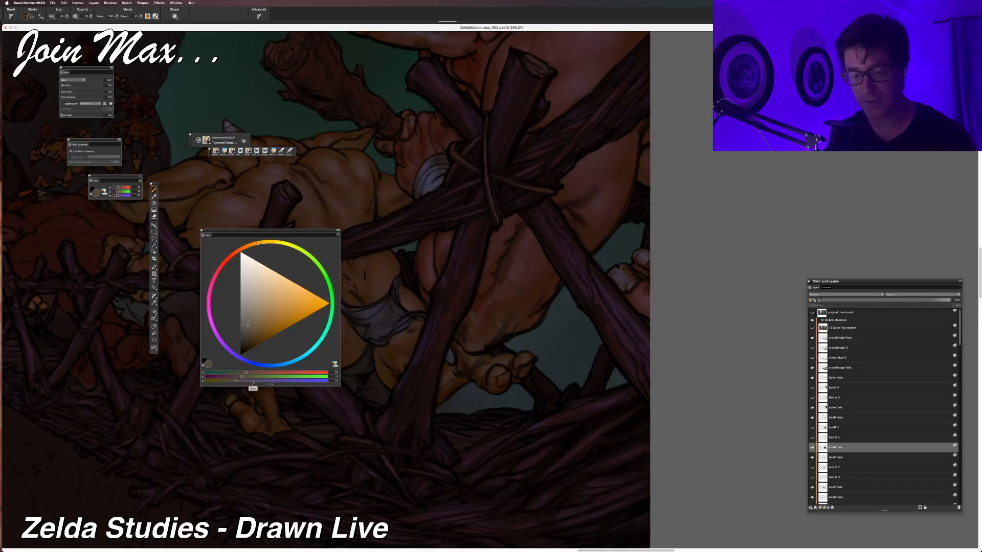
{"action": "left_click", "coordinate": [251, 381]}
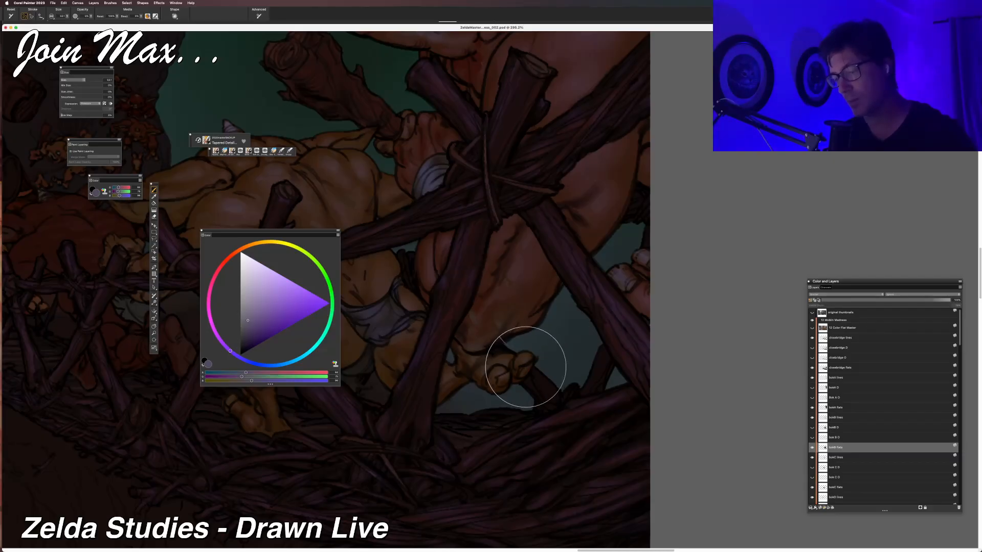
Sample the dark brown beside the yellow creature's other foot and raise its red, green and blue to a muted violet-grey.
{"action": "mouse_move", "coordinate": [289, 425]}
{"action": "left_mouse_down"}
{"action": "mouse_move", "coordinate": [390, 434]}
{"action": "mouse_move", "coordinate": [382, 465]}
{"action": "left_mouse_up"}
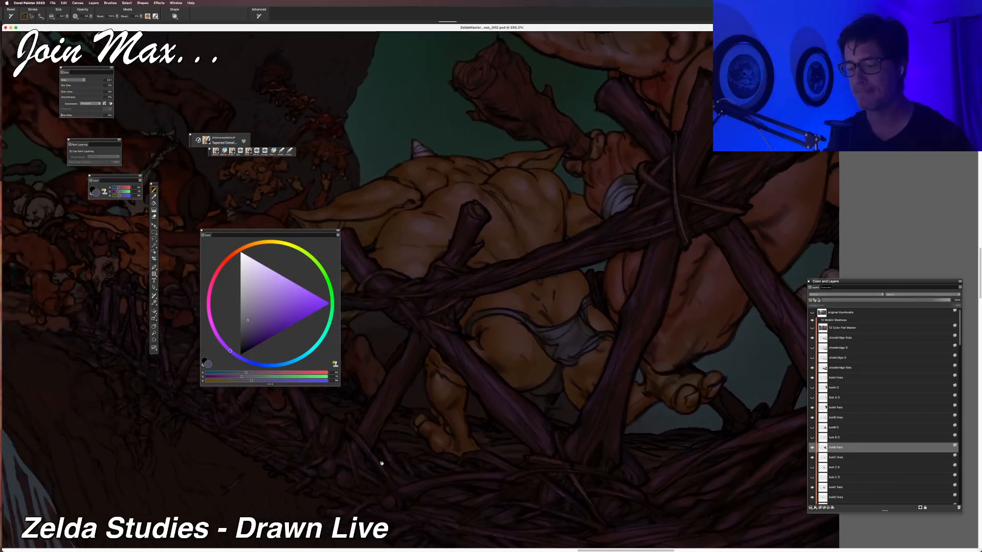
{"action": "left_click", "coordinate": [424, 405], "text": "alt"}
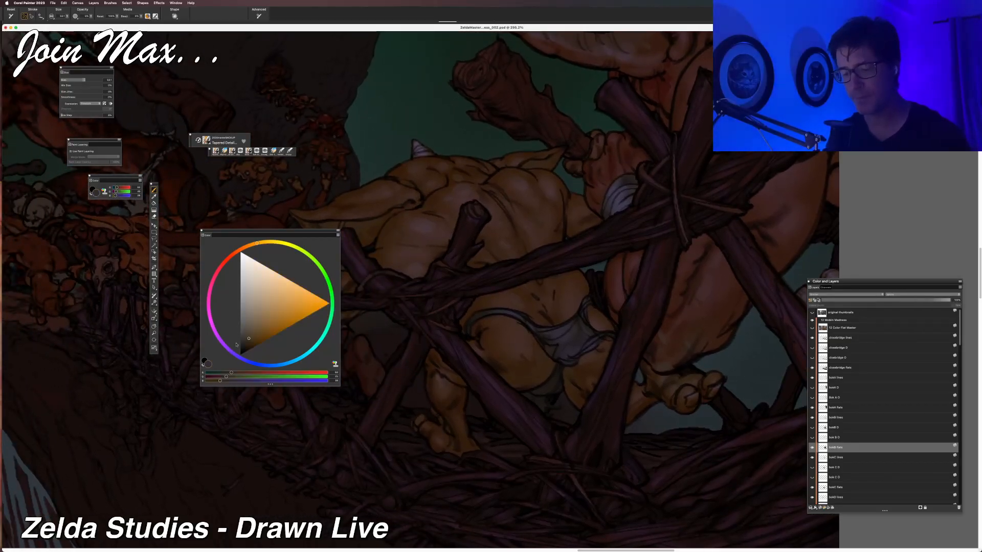
{"action": "left_click", "coordinate": [246, 373]}
{"action": "left_click", "coordinate": [241, 377]}
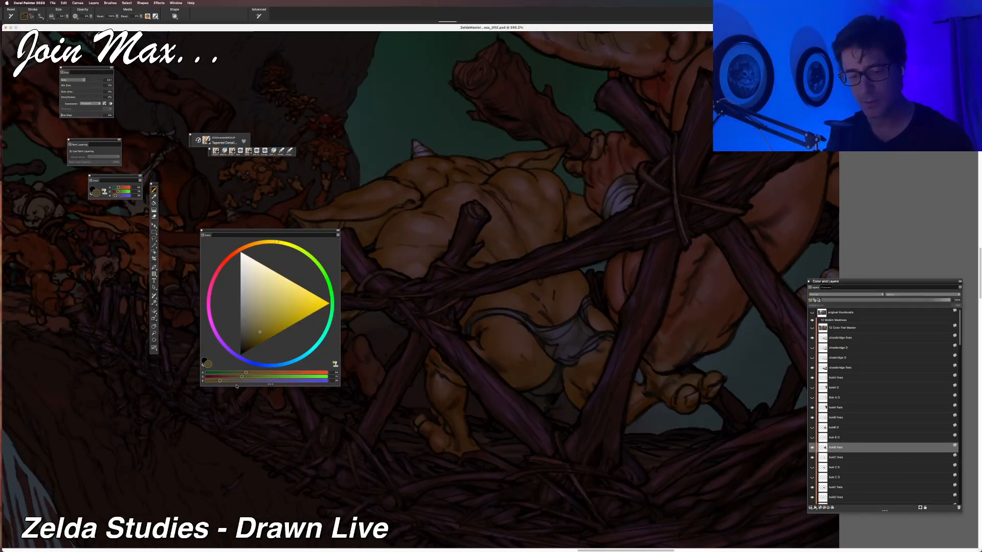
{"action": "left_click", "coordinate": [234, 381]}
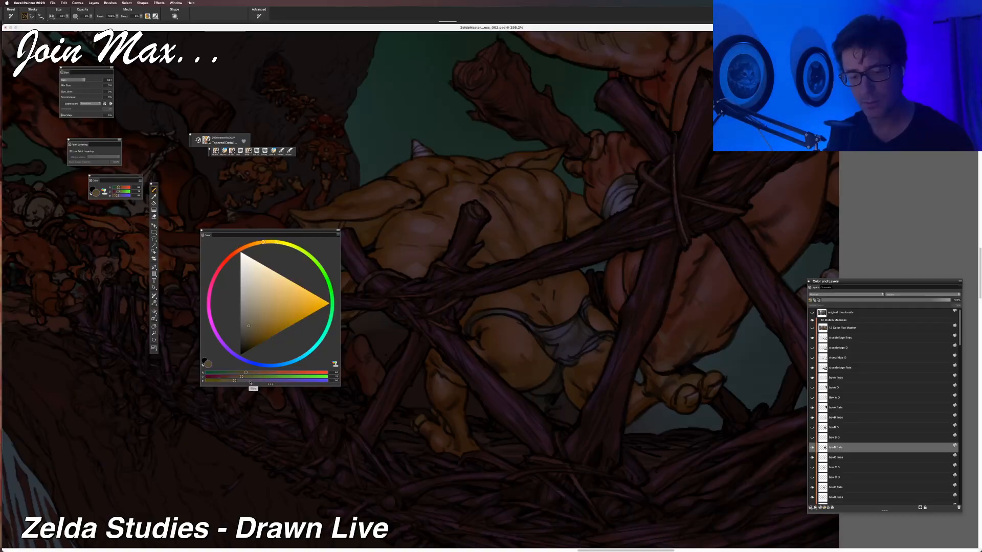
{"action": "left_click", "coordinate": [250, 381]}
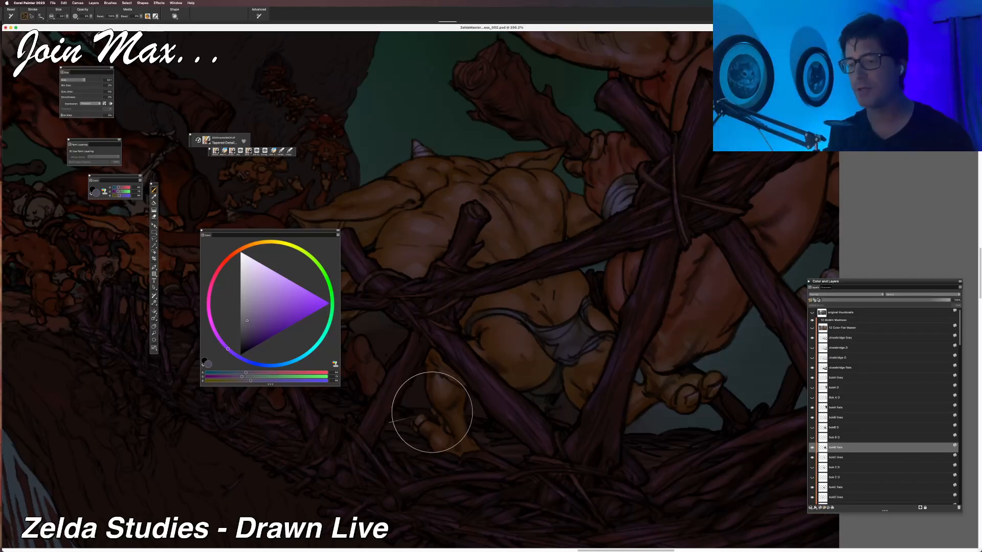
Sample the dark brown beside the raised wooden club and raise its red, green and blue to a muted dark violet, with blue strongest.
{"action": "scroll", "coordinate": [460, 245], "scroll_direction": "down", "scroll_amount": 2}
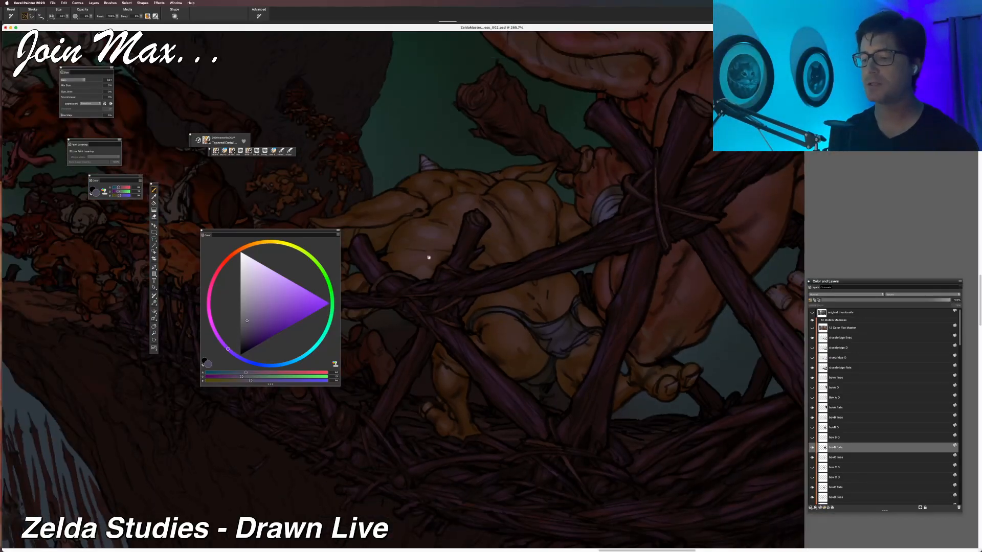
{"action": "scroll", "coordinate": [429, 257], "scroll_direction": "down", "scroll_amount": 2}
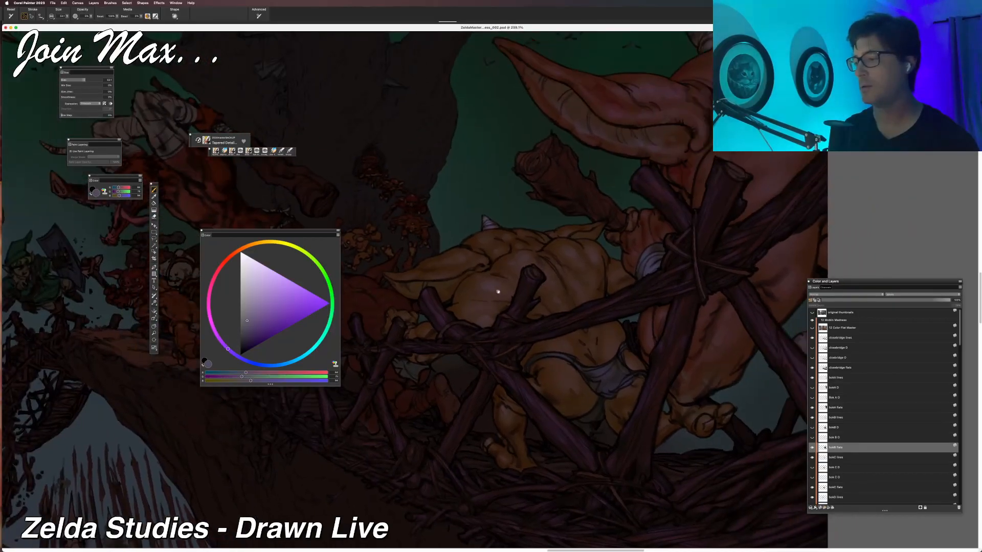
{"action": "scroll", "coordinate": [506, 264], "scroll_direction": "up", "scroll_amount": 2}
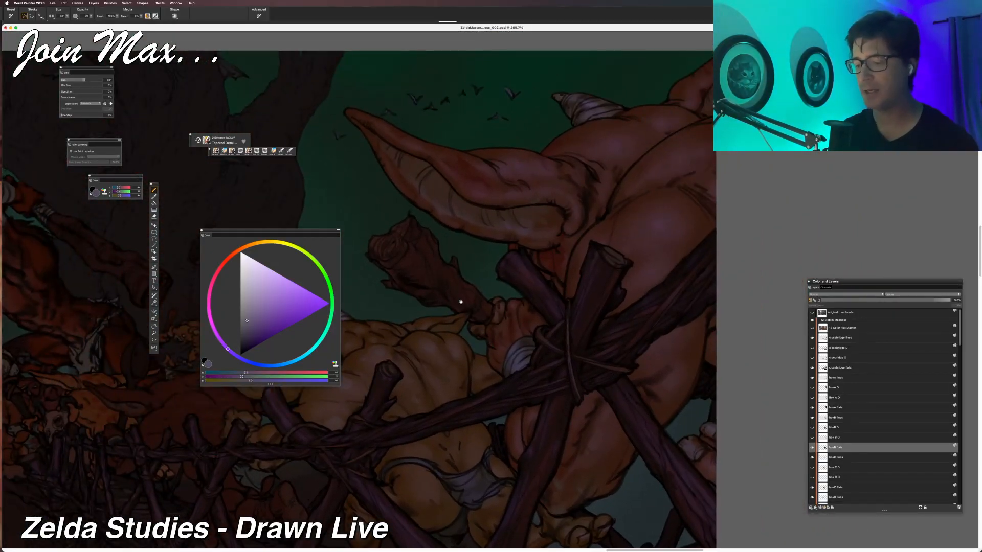
{"action": "left_click", "coordinate": [430, 252], "text": "alt"}
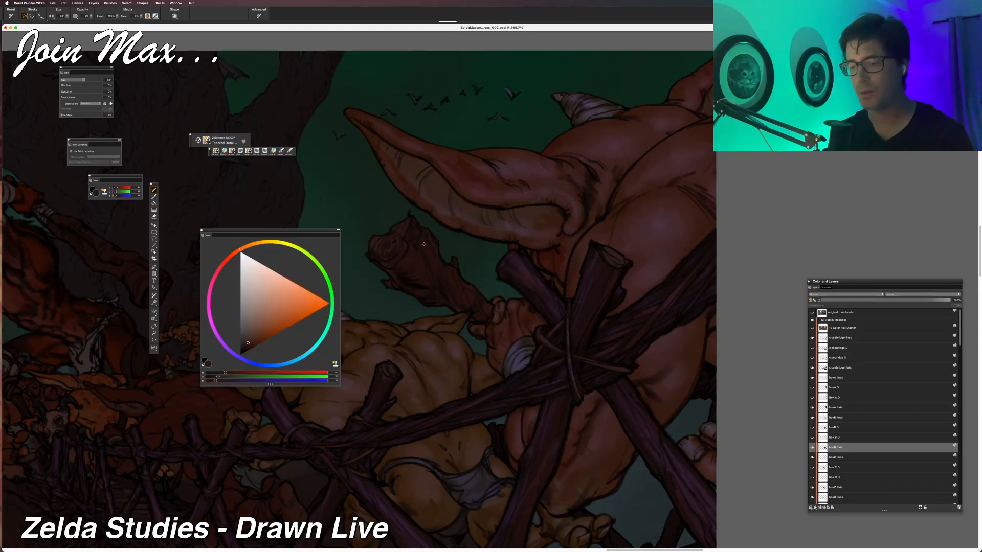
{"action": "left_click", "coordinate": [240, 372]}
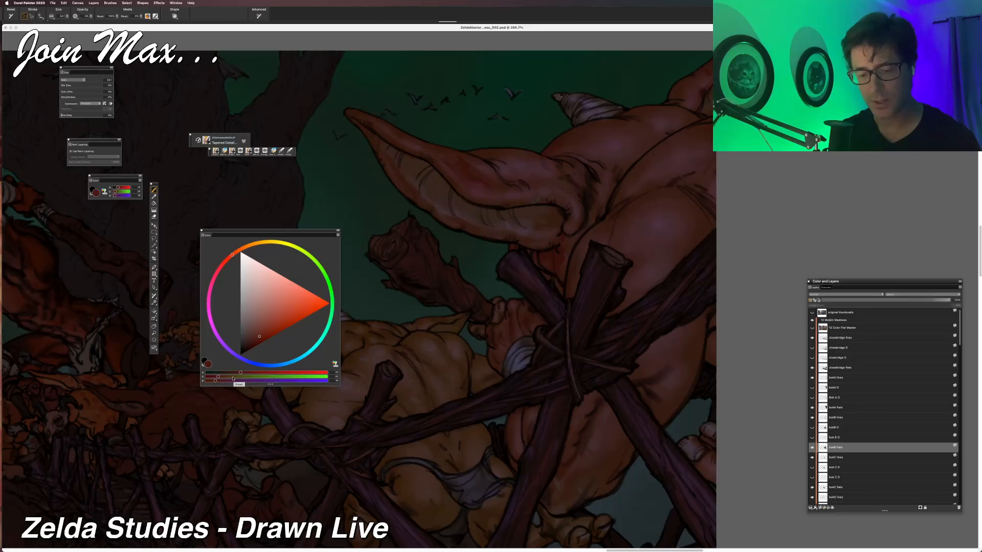
{"action": "left_click", "coordinate": [233, 378]}
{"action": "left_click", "coordinate": [229, 382]}
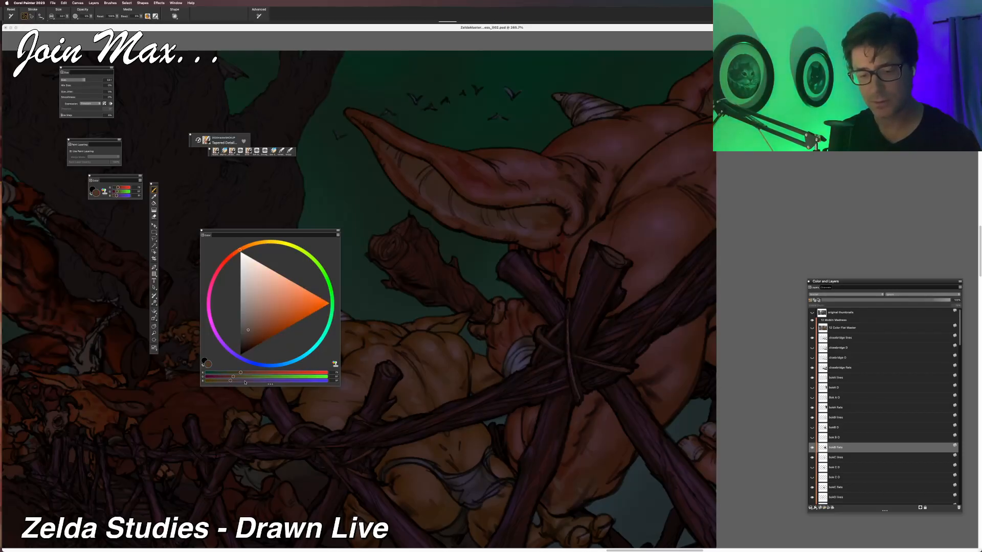
{"action": "left_click", "coordinate": [246, 381]}
Shade the raised wooden club above the yellow creature with soft strokes of the muted violet.
{"action": "scroll", "coordinate": [307, 450], "scroll_direction": "up", "scroll_amount": 2}
{"action": "scroll", "coordinate": [307, 450], "scroll_direction": "right", "scroll_amount": 2}
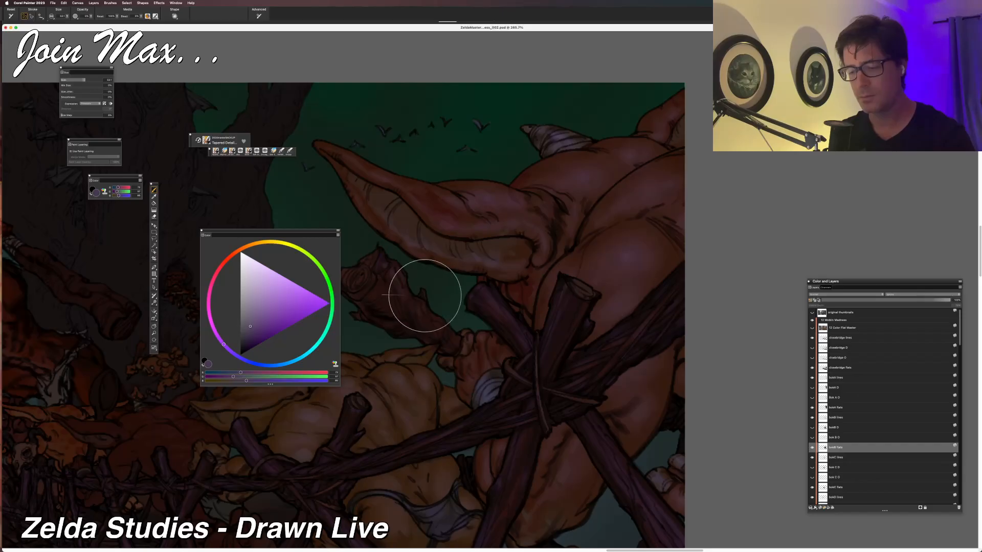
{"action": "scroll", "coordinate": [419, 289], "scroll_direction": "down", "scroll_amount": 2}
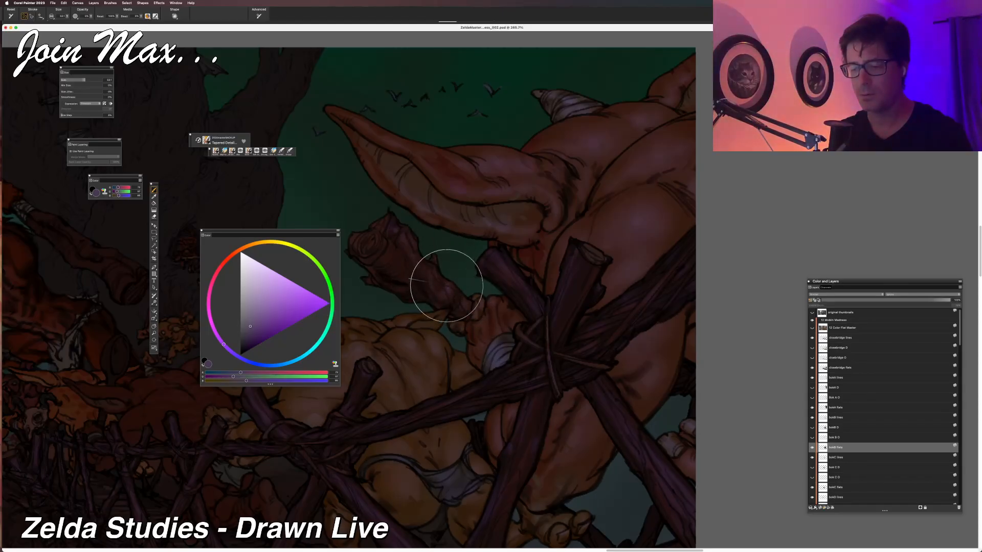
{"action": "scroll", "coordinate": [432, 360], "scroll_direction": "left", "scroll_amount": 2}
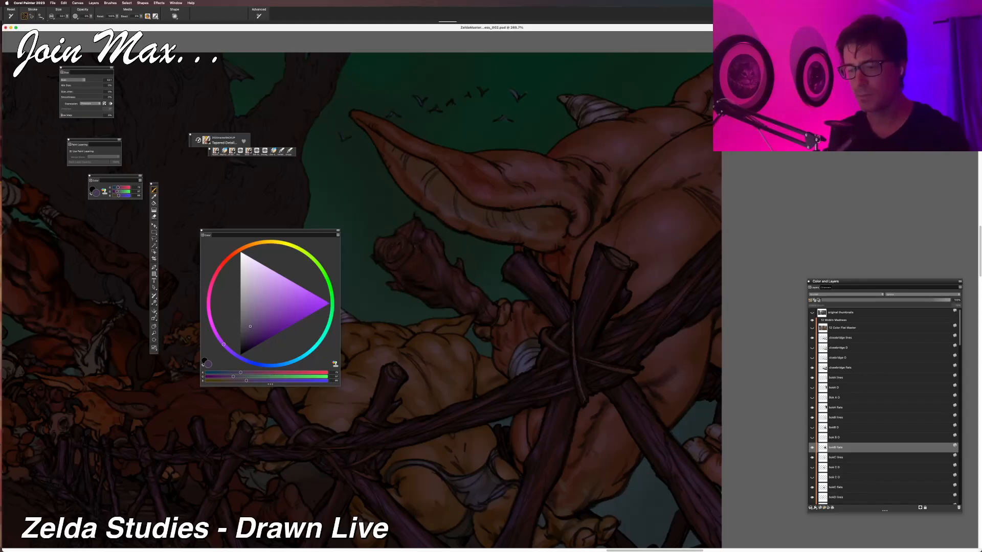
{"action": "left_click_drag", "start_coordinate": [418, 252], "coordinate": [409, 247]}
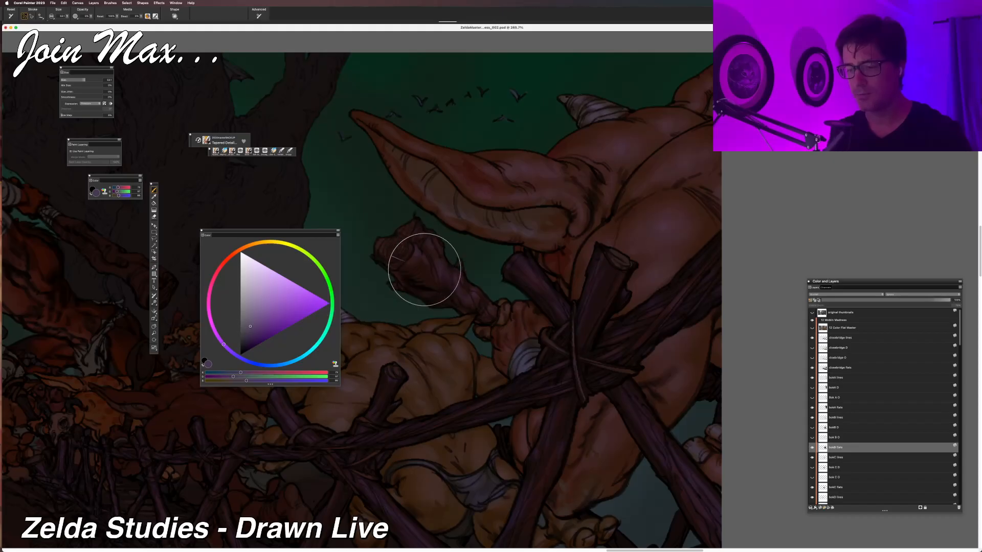
{"action": "left_click_drag", "start_coordinate": [410, 315], "coordinate": [420, 305]}
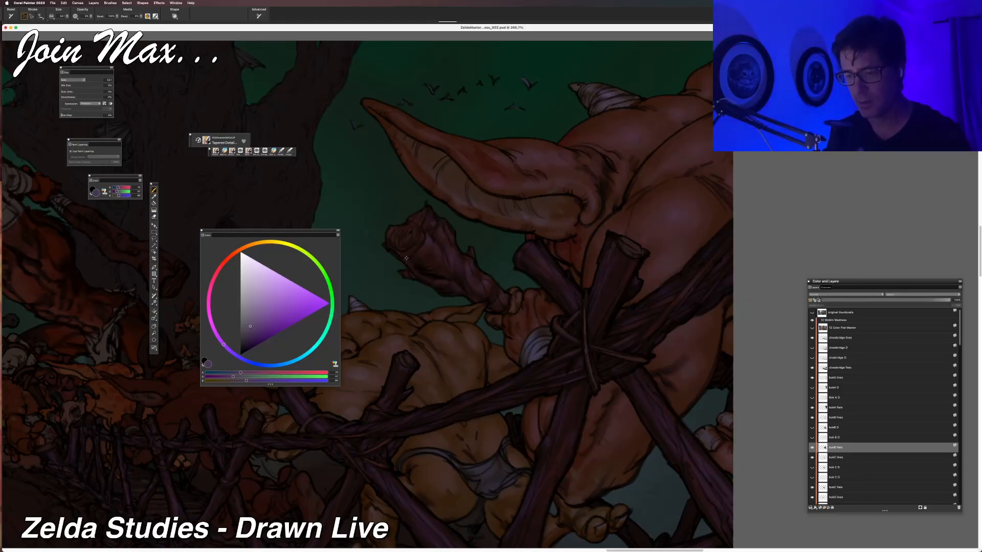
Sample the dark brown on the underside of the club's end and raise its red, green and blue to a muted violet-grey.
{"action": "left_click", "coordinate": [402, 273], "text": "alt"}
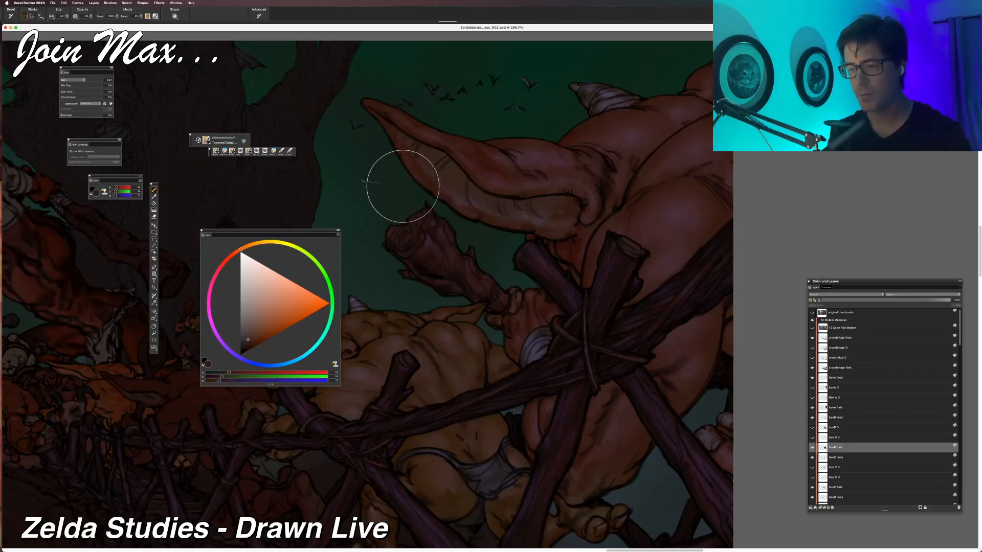
{"action": "left_click", "coordinate": [241, 372]}
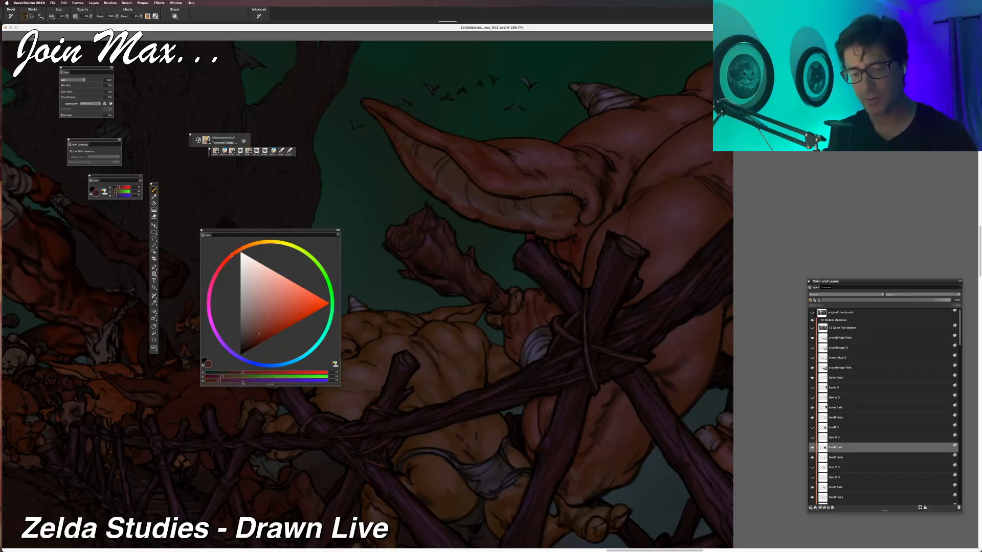
{"action": "left_click", "coordinate": [237, 377]}
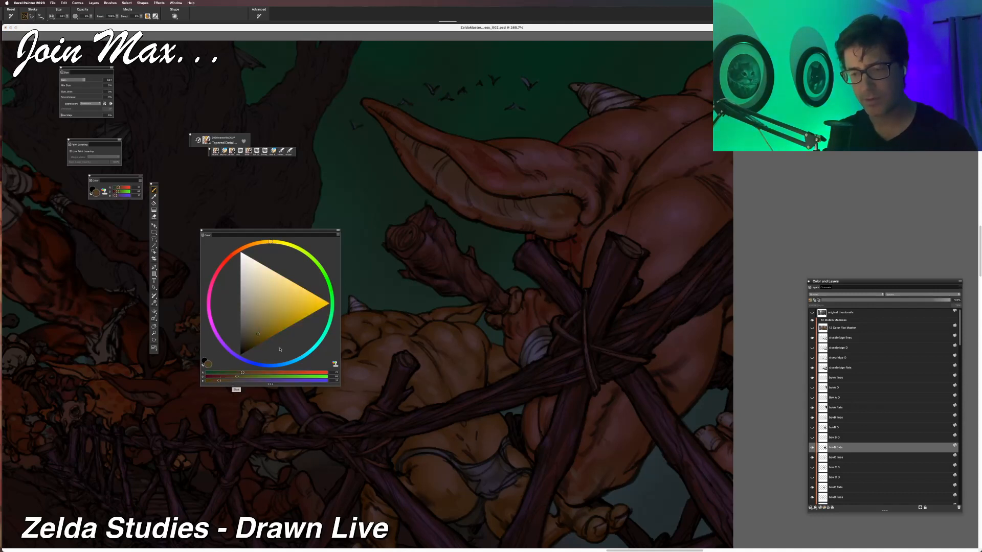
{"action": "left_click", "coordinate": [233, 381]}
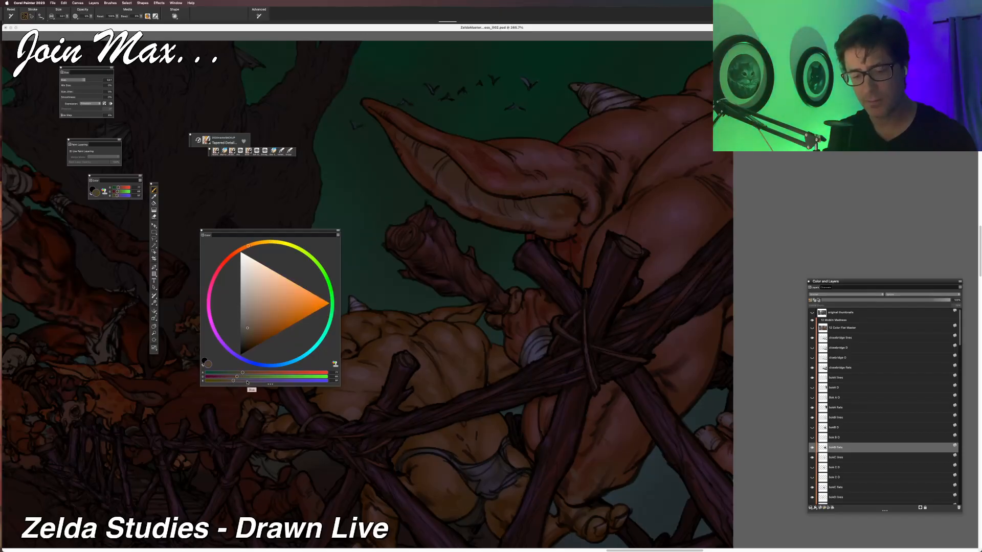
{"action": "left_click", "coordinate": [247, 381]}
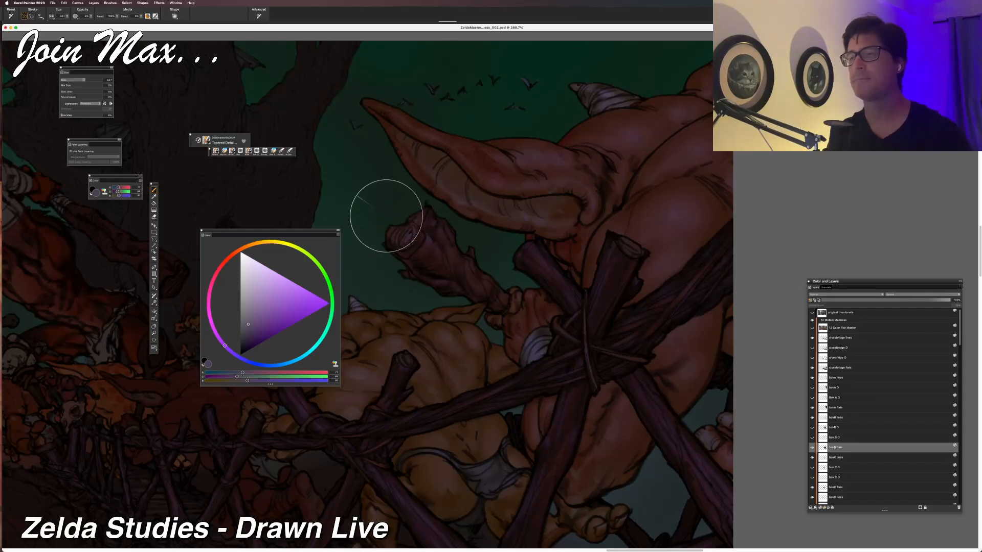
Sample the muted purple on the wooden club's thick end as the brush colour.
{"action": "scroll", "coordinate": [529, 215], "scroll_direction": "left", "scroll_amount": 5}
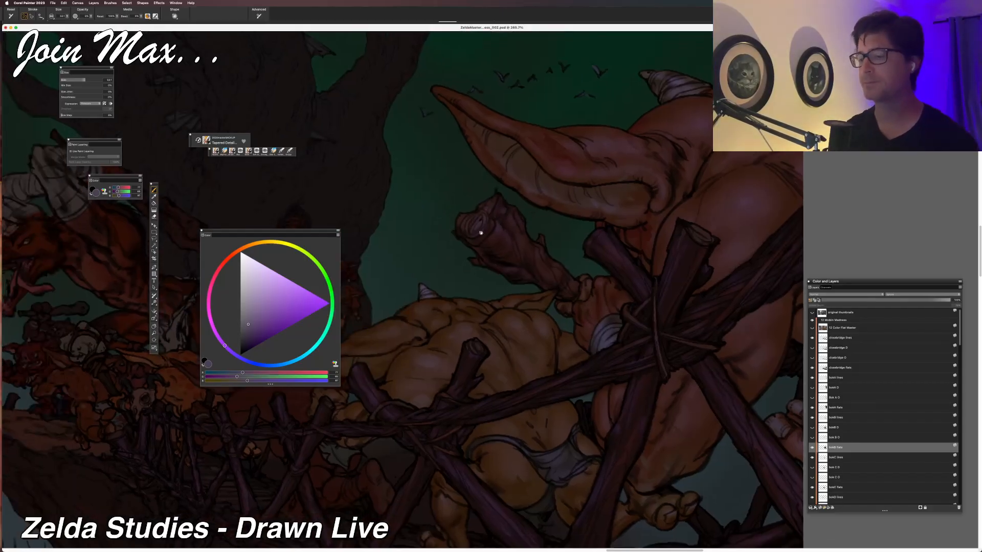
{"action": "scroll", "coordinate": [480, 233], "scroll_direction": "up", "scroll_amount": 2}
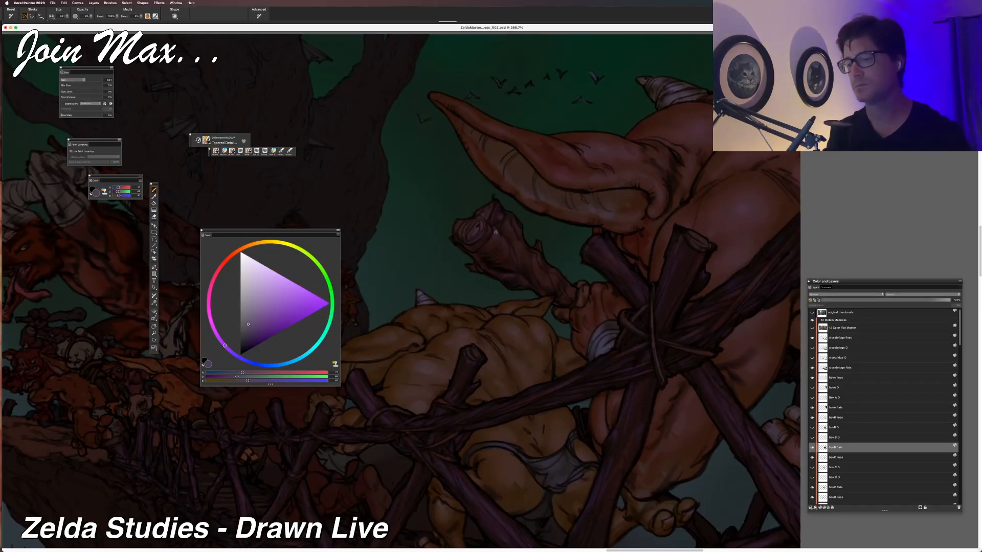
{"action": "left_click", "coordinate": [495, 232], "text": "alt"}
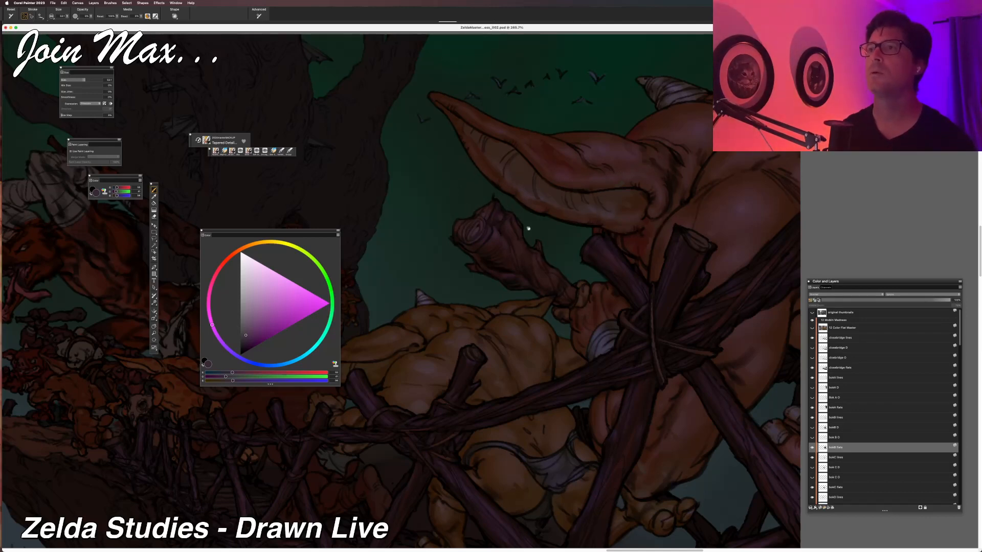
Select the GobC flats layer for painting the next creature on the bridge.
{"action": "left_click_drag", "start_coordinate": [527, 229], "coordinate": [612, 218]}
{"action": "scroll", "coordinate": [611, 219], "scroll_direction": "down", "scroll_amount": 6}
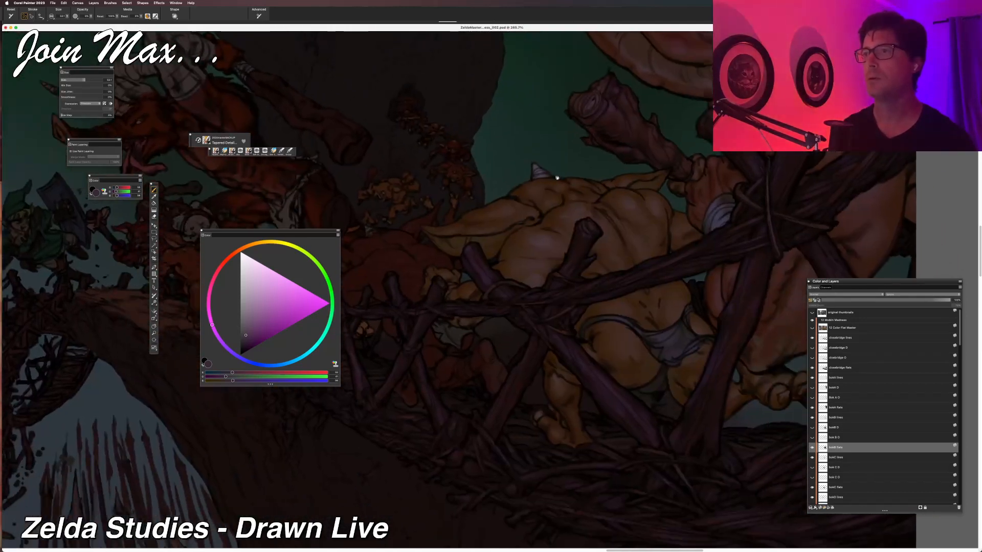
{"action": "scroll", "coordinate": [508, 138], "scroll_direction": "left", "scroll_amount": 5}
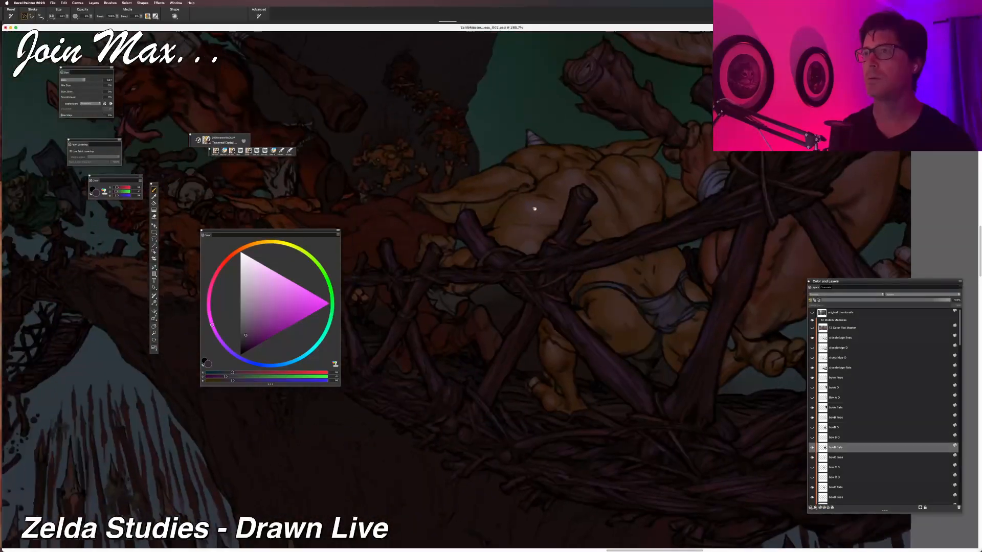
{"action": "left_click_drag", "start_coordinate": [532, 208], "coordinate": [541, 265]}
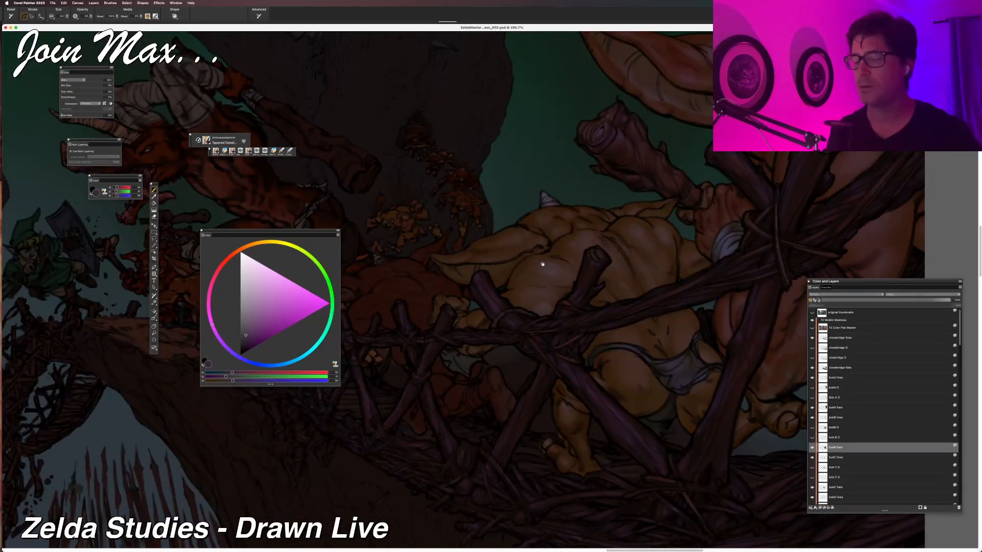
{"action": "scroll", "coordinate": [454, 249], "scroll_direction": "left", "scroll_amount": 5}
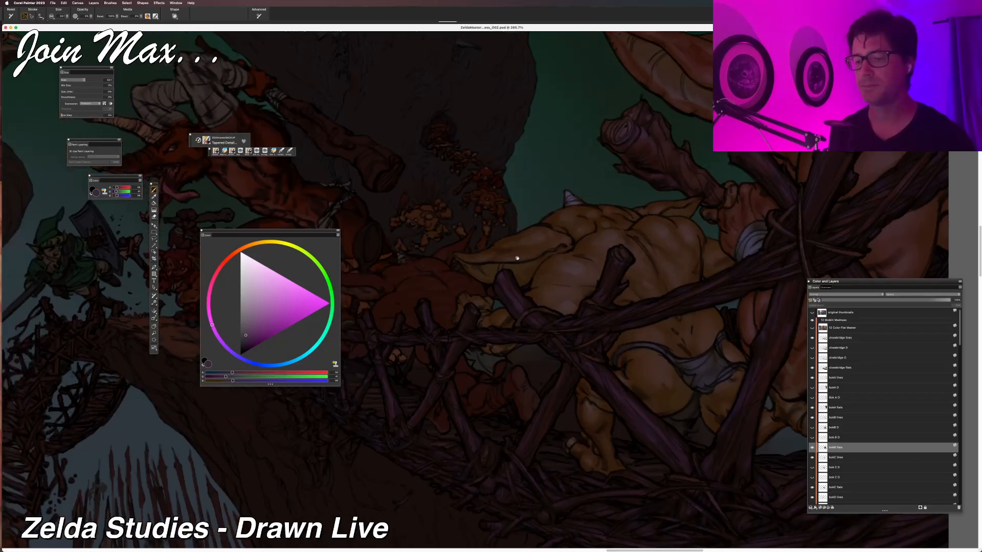
{"action": "scroll", "coordinate": [544, 252], "scroll_direction": "up", "scroll_amount": 4}
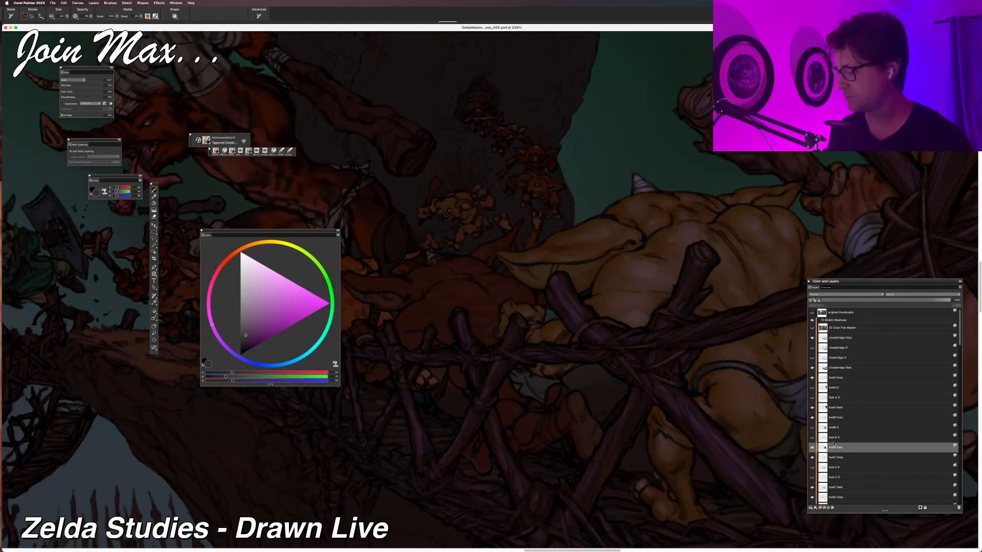
{"action": "scroll", "coordinate": [839, 447], "scroll_direction": "down", "scroll_amount": 3}
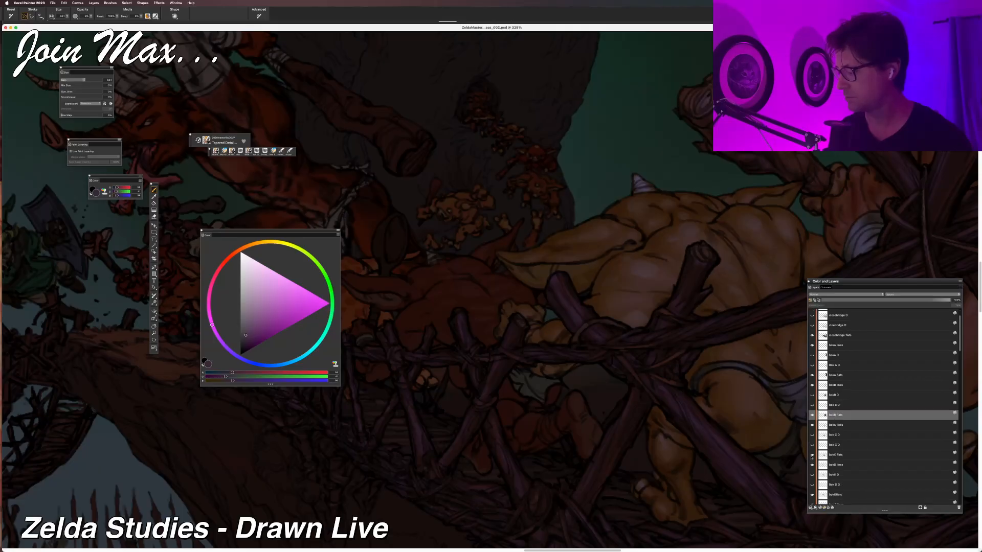
{"action": "left_click", "coordinate": [831, 455]}
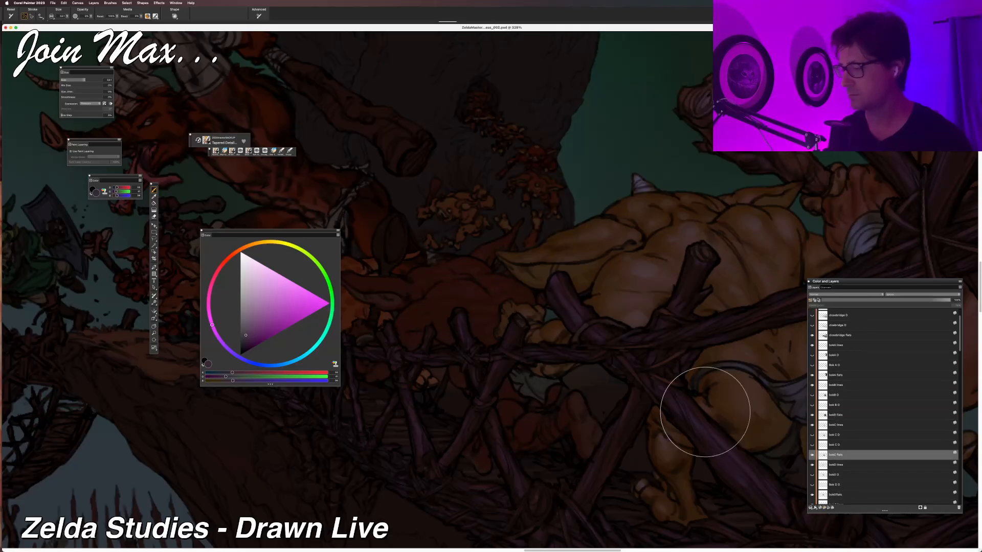
{"action": "scroll", "coordinate": [685, 344], "scroll_direction": "up", "scroll_amount": 3}
{"action": "scroll", "coordinate": [659, 284], "scroll_direction": "up", "scroll_amount": 4}
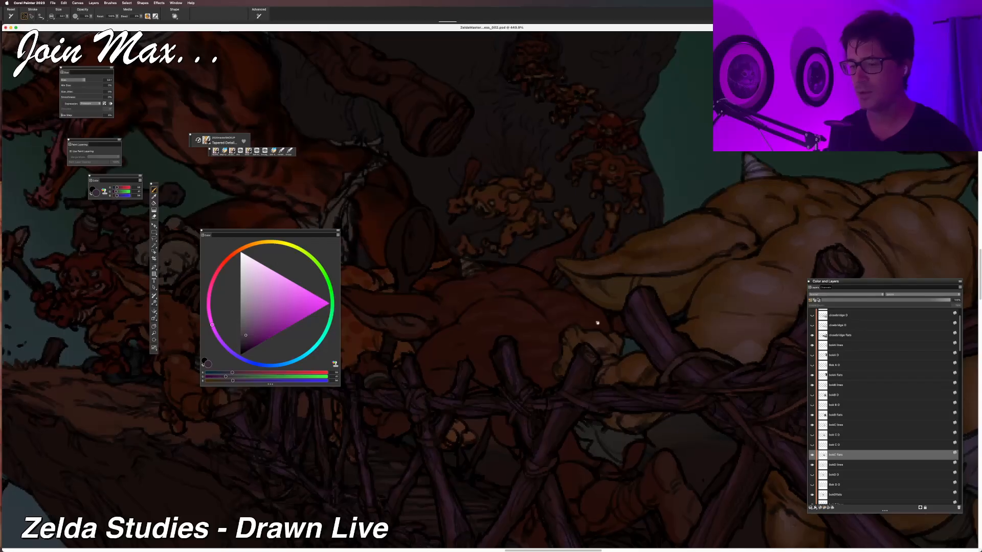
{"action": "scroll", "coordinate": [659, 285], "scroll_direction": "up", "scroll_amount": 3}
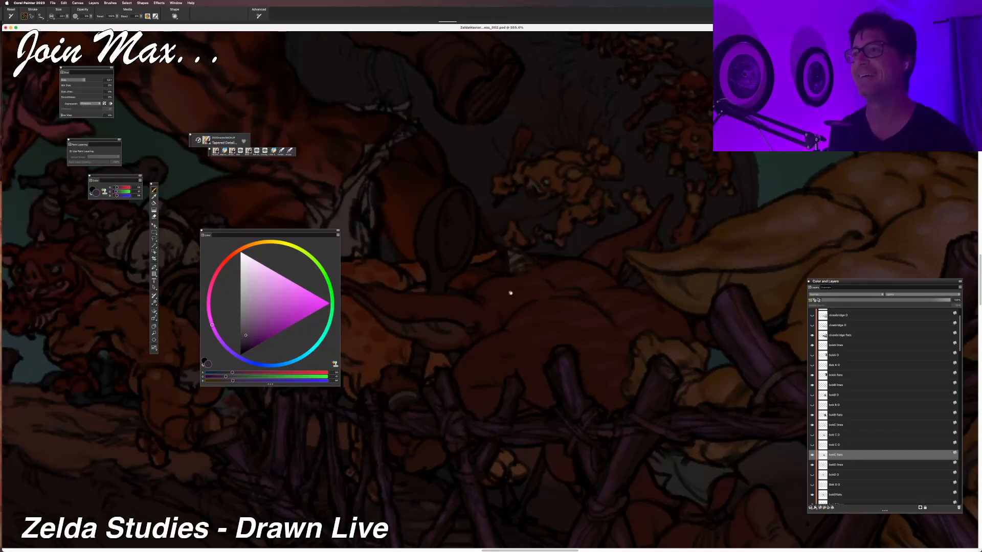
{"action": "scroll", "coordinate": [510, 292], "scroll_direction": "right", "scroll_amount": 10}
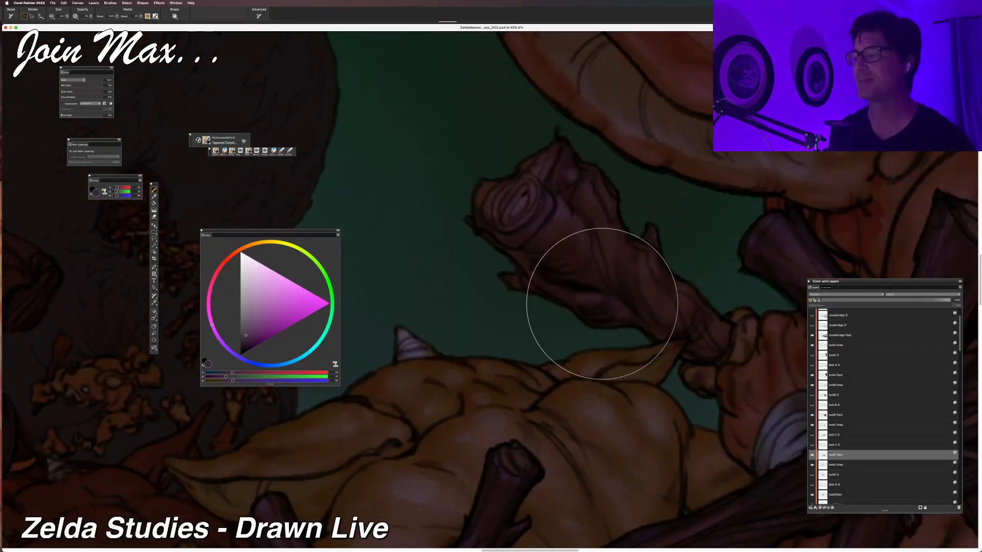
{"action": "scroll", "coordinate": [587, 307], "scroll_direction": "down", "scroll_amount": 8}
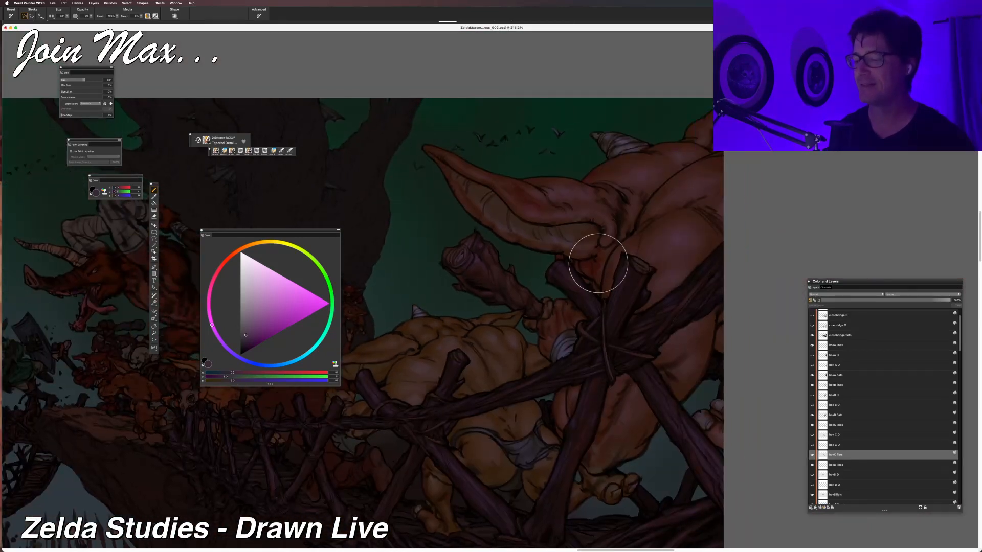